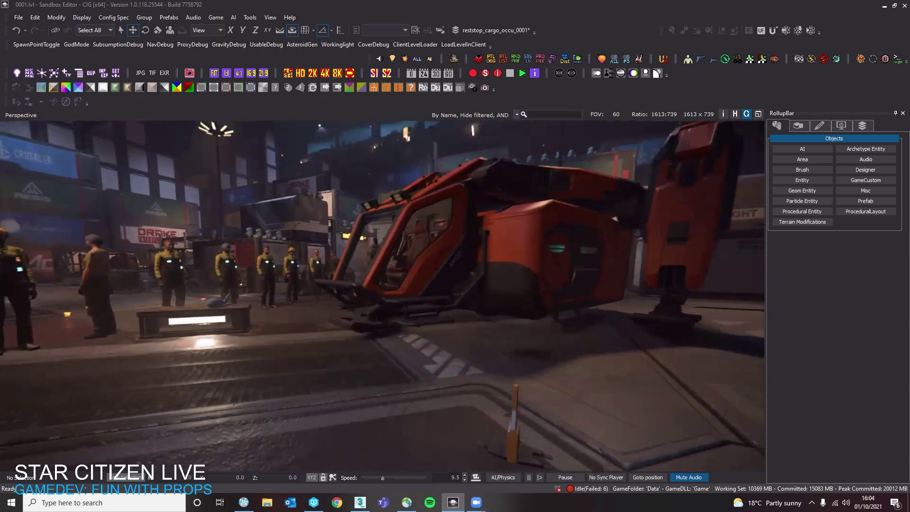
# Examine the parked orange ARGO ship and the surrounding cargo hangar floor in the level
pyautogui.press('w')
pyautogui.press('s')
pyautogui.moveTo(504, 294); pyautogui.dragTo(504, 278, button='right')
pyautogui.press('w')
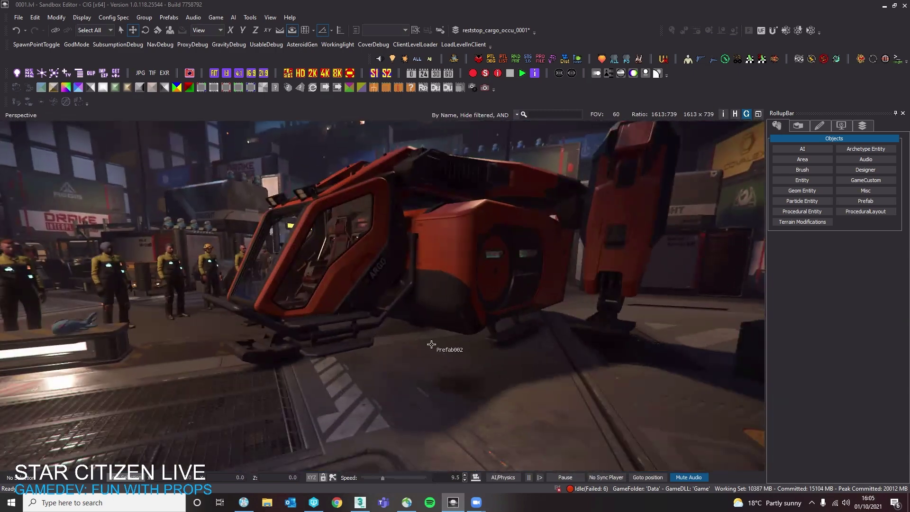
pyautogui.press('s')
pyautogui.moveTo(436, 319); pyautogui.dragTo(467, 333, button='right')
pyautogui.press('d')
pyautogui.press('s')
pyautogui.press('w')
pyautogui.press('d')
pyautogui.press('a')
pyautogui.press('d')
pyautogui.press('w')
# Examine the orange traffic cone on the hangar floor up close
pyautogui.moveTo(424, 302); pyautogui.dragTo(455, 251, button='right')
pyautogui.press('a')
pyautogui.press('d')
pyautogui.press('s')
pyautogui.press('w')
pyautogui.press('a')
pyautogui.press('w')
pyautogui.press('s')
pyautogui.press('a')
pyautogui.press('w')
pyautogui.press('s')
pyautogui.press('d')
pyautogui.press('a')
pyautogui.press('w')
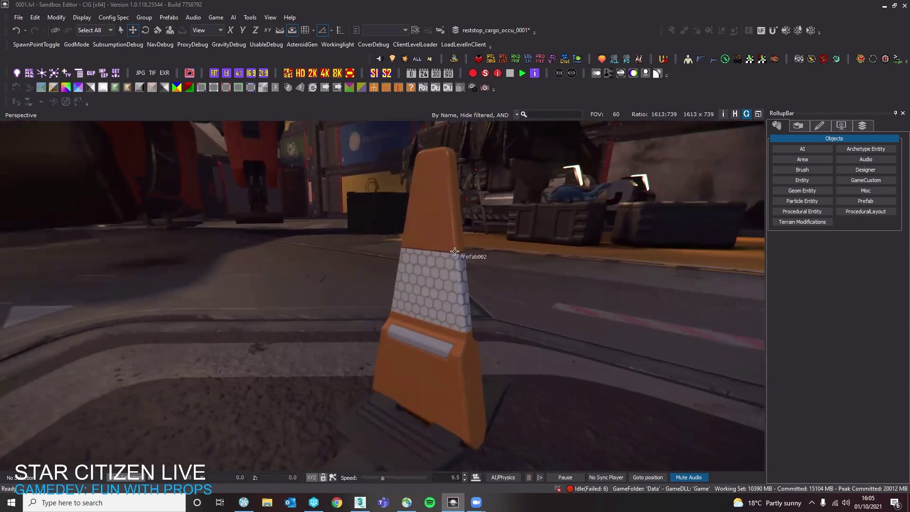
# Move the traffic cone brush to a new spot on the floor beside the red-and-white striped marking
pyautogui.press('s')
pyautogui.click(412, 301)
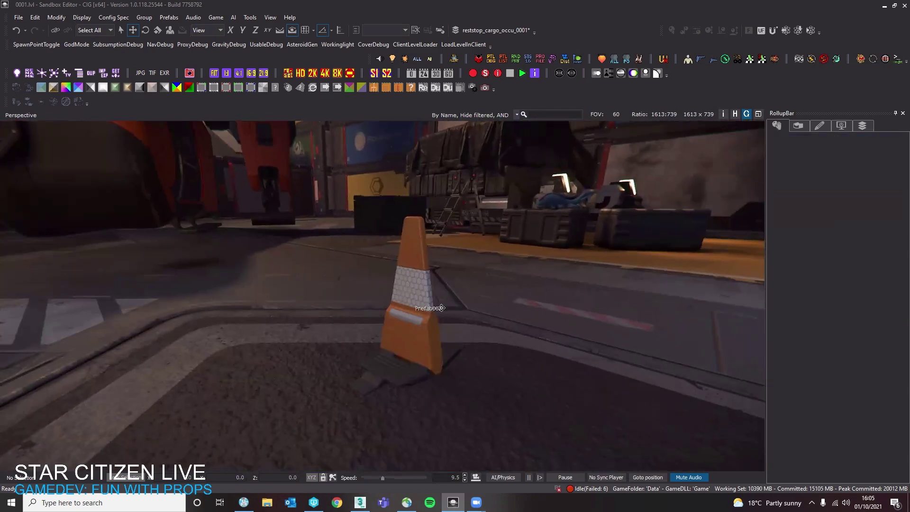
pyautogui.keyDown('ctrl'); pyautogui.keyDown('shift'); pyautogui.click(490, 292); pyautogui.keyUp('shift'); pyautogui.keyUp('ctrl')
pyautogui.press('d')
pyautogui.moveTo(490, 292); pyautogui.dragTo(413, 294, button='right')
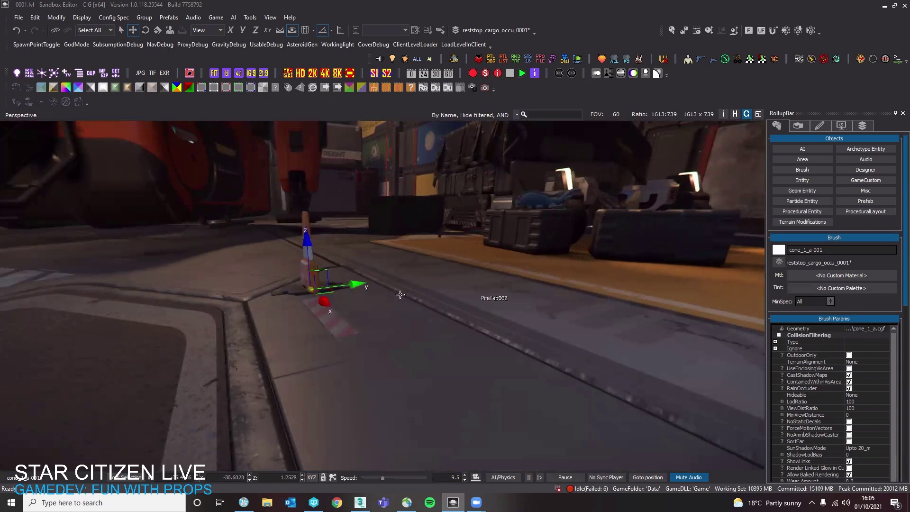
pyautogui.keyDown('ctrl'); pyautogui.keyDown('shift'); pyautogui.click(322, 302); pyautogui.keyUp('shift'); pyautogui.keyUp('ctrl')
pyautogui.keyDown('ctrl'); pyautogui.keyDown('shift'); pyautogui.moveTo(311, 309); pyautogui.dragTo(257, 308); pyautogui.keyUp('shift'); pyautogui.keyUp('ctrl')
# Examine the relocated traffic cone against the ship and hangar from several distances
pyautogui.press('w')
pyautogui.press('a')
pyautogui.moveTo(320, 307); pyautogui.dragTo(544, 284, button='right')
pyautogui.press('w')
pyautogui.press('s')
pyautogui.press('d')
pyautogui.press('s')
pyautogui.press('s')
pyautogui.press('d')
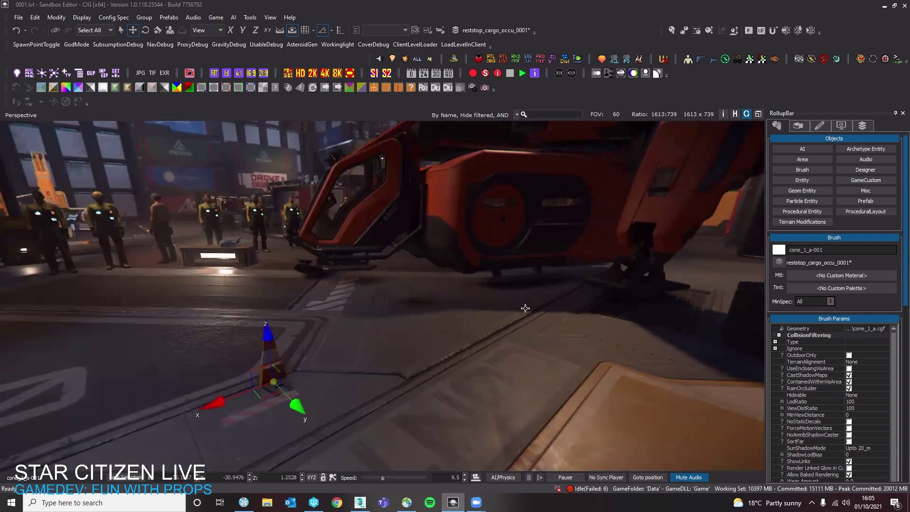
pyautogui.press('a')
pyautogui.press('s')
pyautogui.click(362, 503)
pyautogui.click(362, 502)
pyautogui.press('w')
pyautogui.moveTo(440, 322); pyautogui.dragTo(462, 350, button='right')
pyautogui.press('a')
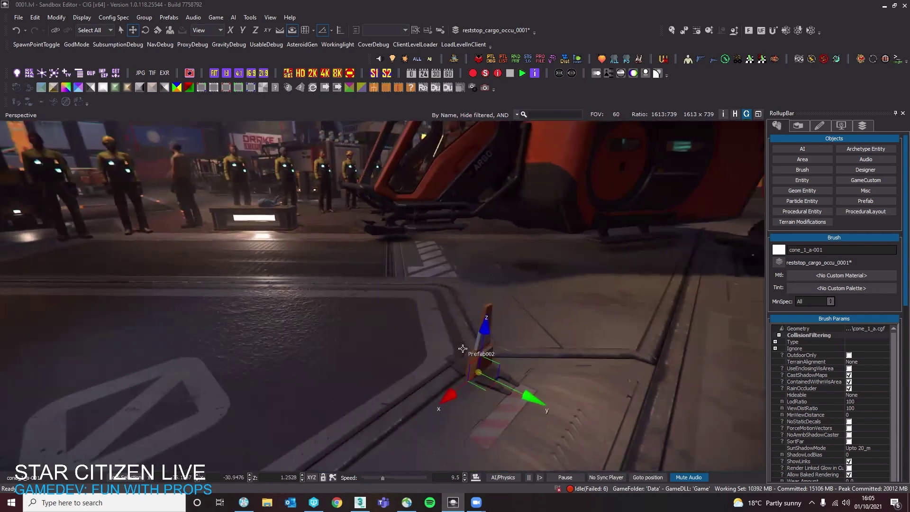
# Switch to 3ds Max and examine the orange cube mesh_cone from several angles
pyautogui.click(360, 502)
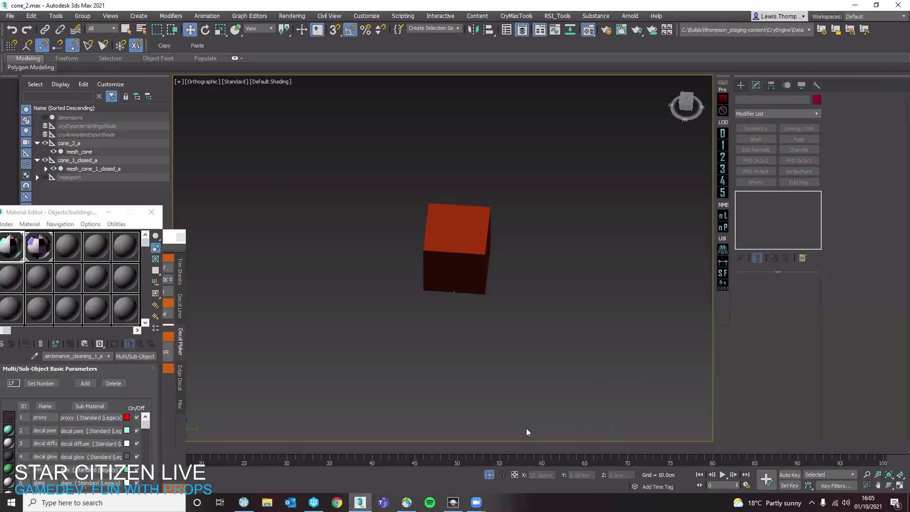
pyautogui.click(478, 267)
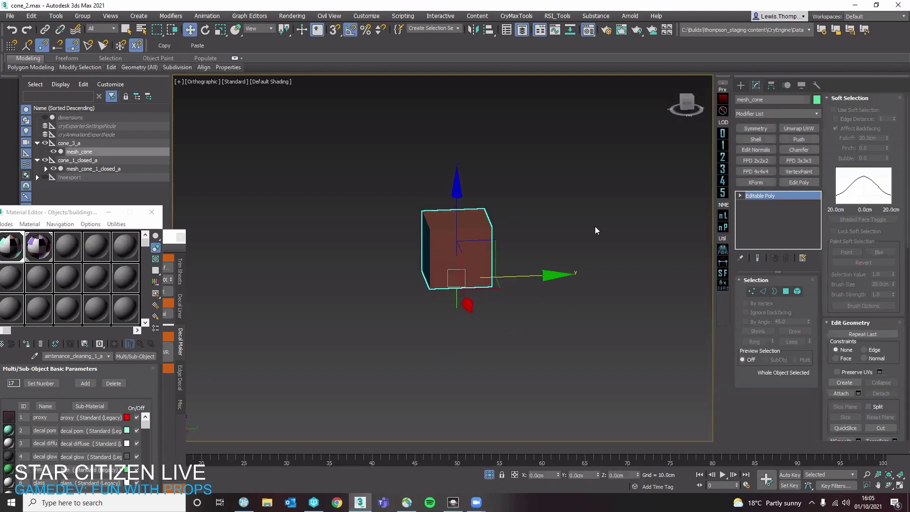
pyautogui.keyDown('alt'); pyautogui.moveTo(623, 172); pyautogui.dragTo(542, 226, button='middle'); pyautogui.keyUp('alt')
pyautogui.click(504, 232)
pyautogui.click(493, 237)
pyautogui.keyDown('alt'); pyautogui.moveTo(513, 185); pyautogui.dragTo(581, 203, button='middle'); pyautogui.keyUp('alt')
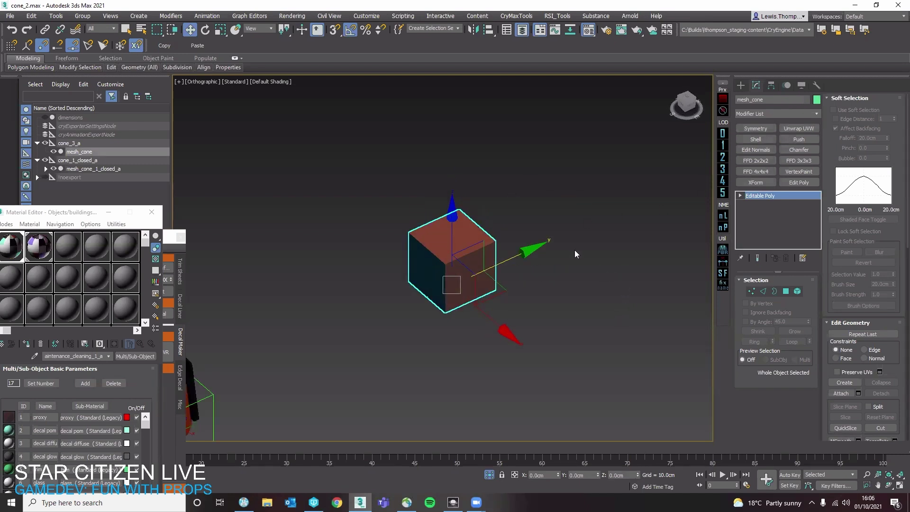
pyautogui.scroll(-5, 569, 261)
# Switch back to the Sandbox Editor and examine the traffic cone from all sides, near and far
pyautogui.click(453, 502)
pyautogui.moveTo(473, 388); pyautogui.dragTo(474, 317, button='right')
pyautogui.press('w')
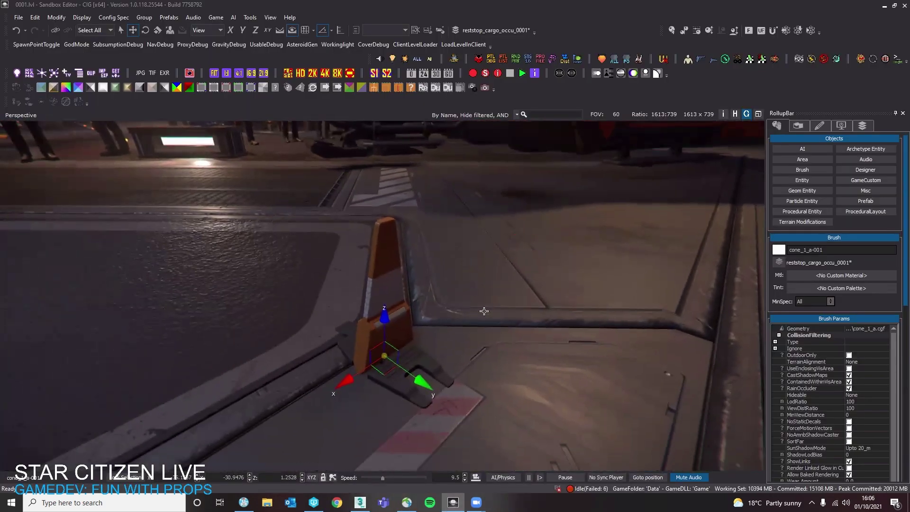
pyautogui.click(666, 206)
pyautogui.moveTo(603, 253)
pyautogui.mouseDown(button='right')
pyautogui.moveTo(673, 256)
pyautogui.moveTo(730, 238)
pyautogui.moveTo(735, 226)
pyautogui.mouseUp(button='right')
pyautogui.press('a')
pyautogui.press('w')
pyautogui.press('d')
pyautogui.press('a')
pyautogui.press('s')
pyautogui.moveTo(564, 254); pyautogui.dragTo(590, 260, button='right')
pyautogui.press('w')
pyautogui.press('a')
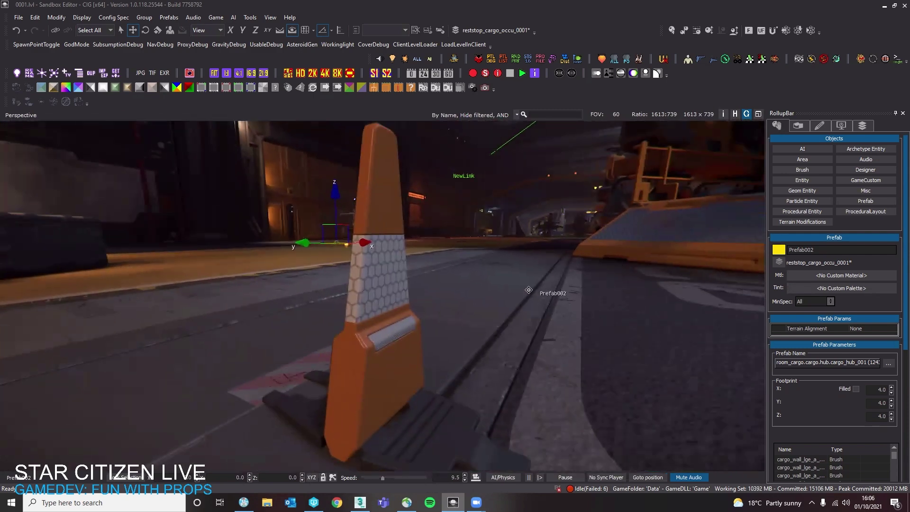
pyautogui.press('s')
pyautogui.press('a')
pyautogui.moveTo(393, 294); pyautogui.dragTo(467, 289, button='right')
pyautogui.press('w')
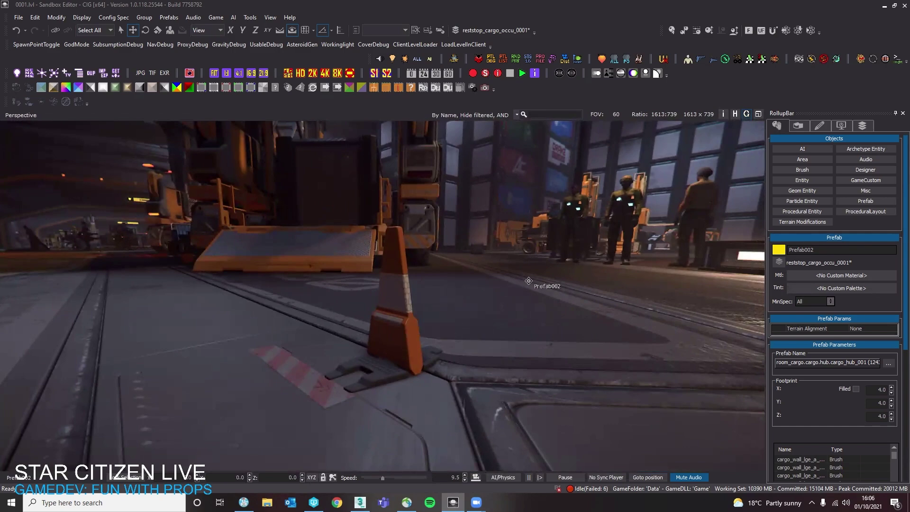
pyautogui.press('w')
pyautogui.moveTo(529, 281); pyautogui.dragTo(582, 348, button='right')
pyautogui.press('s')
pyautogui.press('a')
pyautogui.press('w')
pyautogui.press('s')
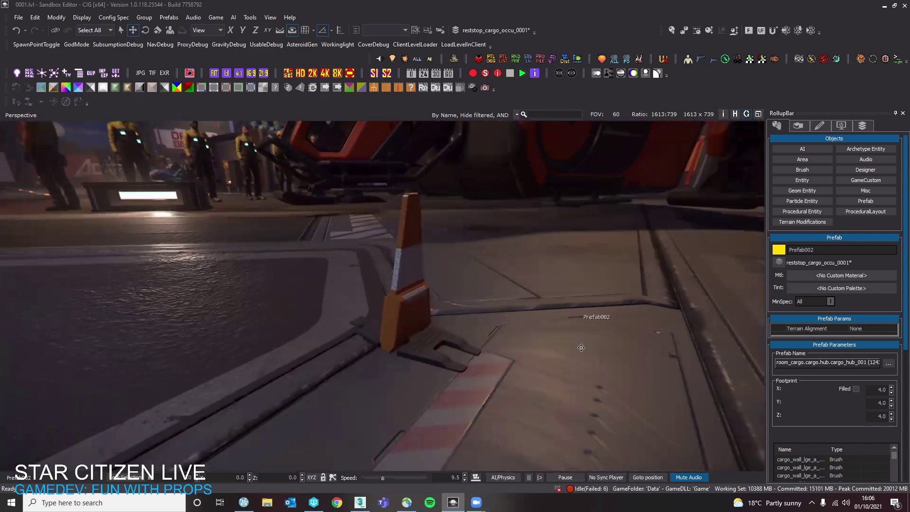
# Switch to 3ds Max and examine the existing closed cone mesh_cone_1_closed_a
pyautogui.click(370, 505)
pyautogui.keyDown('alt'); pyautogui.moveTo(531, 263); pyautogui.dragTo(613, 358, button='middle'); pyautogui.keyUp('alt')
pyautogui.click(394, 379)
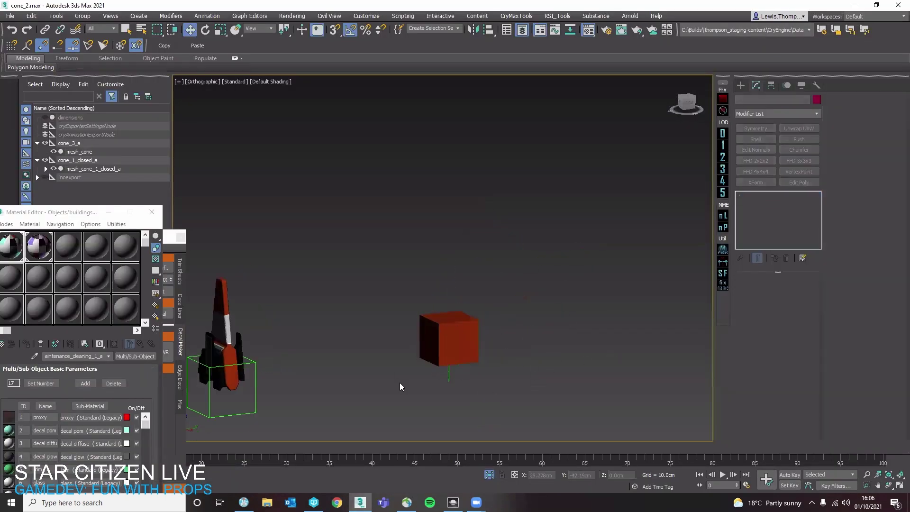
pyautogui.moveTo(394, 380); pyautogui.dragTo(596, 309, button='middle')
pyautogui.keyDown('alt'); pyautogui.moveTo(660, 321); pyautogui.dragTo(587, 372, button='middle'); pyautogui.keyUp('alt')
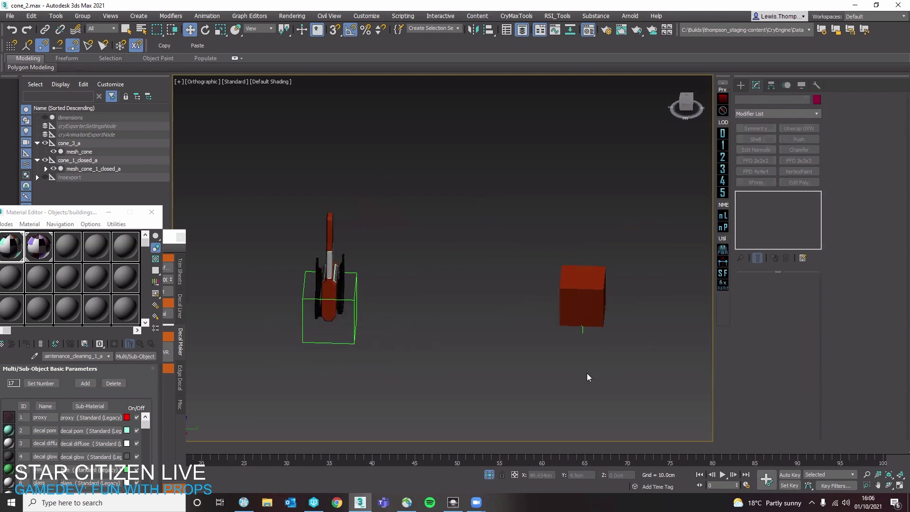
pyautogui.moveTo(515, 351); pyautogui.dragTo(504, 359, button='middle')
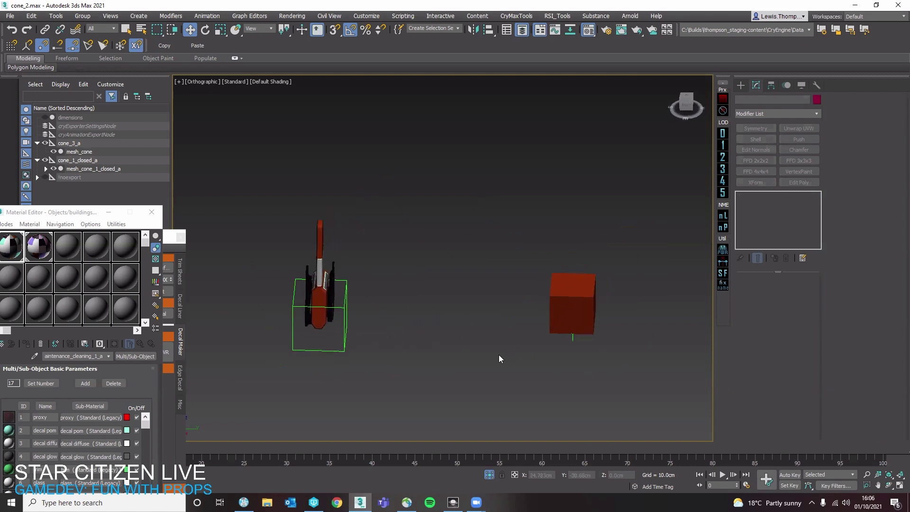
pyautogui.click(316, 295)
pyautogui.keyDown('alt'); pyautogui.moveTo(315, 295); pyautogui.dragTo(279, 306, button='middle'); pyautogui.keyUp('alt')
pyautogui.scroll(2, 332, 271)
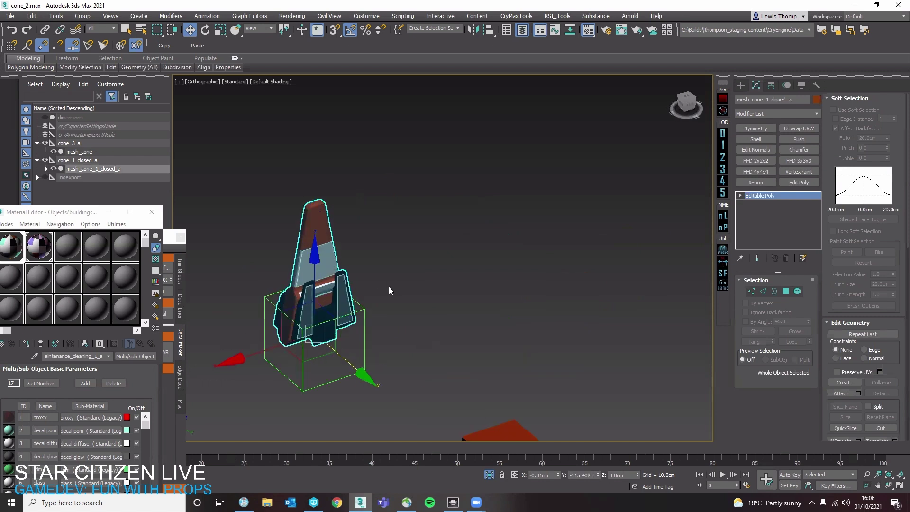
# Examine the orange cube mesh_cone beside the existing closed cone
pyautogui.moveTo(356, 330); pyautogui.dragTo(429, 326, button='middle')
pyautogui.click(465, 330)
pyautogui.click(646, 350)
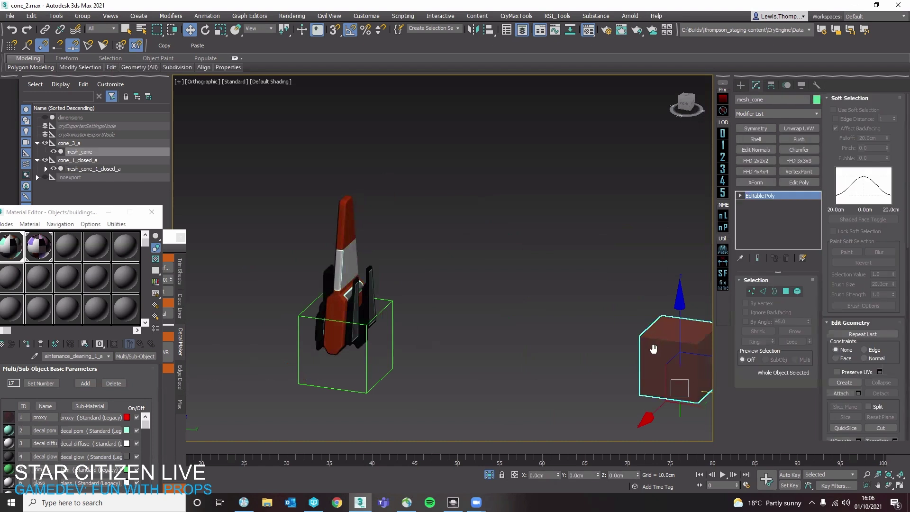
pyautogui.moveTo(646, 351); pyautogui.dragTo(589, 347, button='middle')
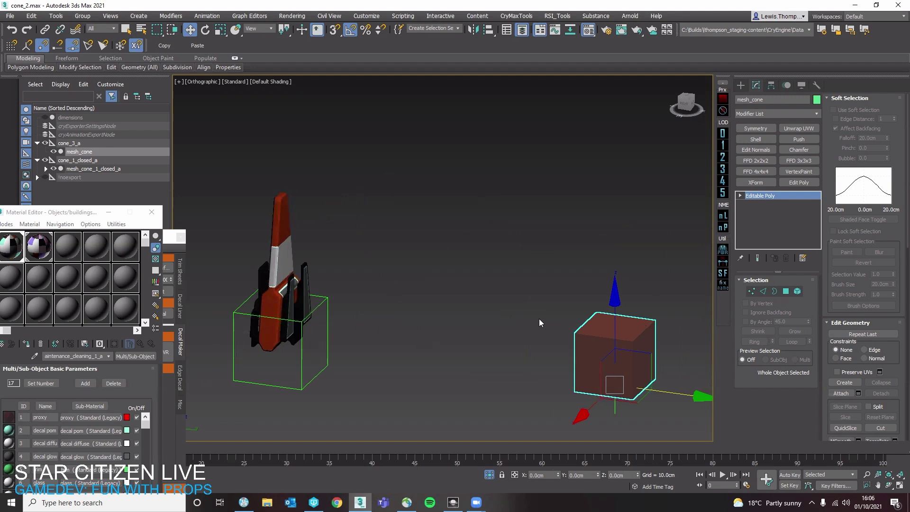
pyautogui.moveTo(636, 350)
pyautogui.keyDown('shift'); pyautogui.mouseDown()
pyautogui.moveTo(669, 343)
pyautogui.moveTo(655, 341)
pyautogui.mouseUp(); pyautogui.keyUp('shift')
pyautogui.moveTo(655, 340); pyautogui.dragTo(604, 323, button='middle')
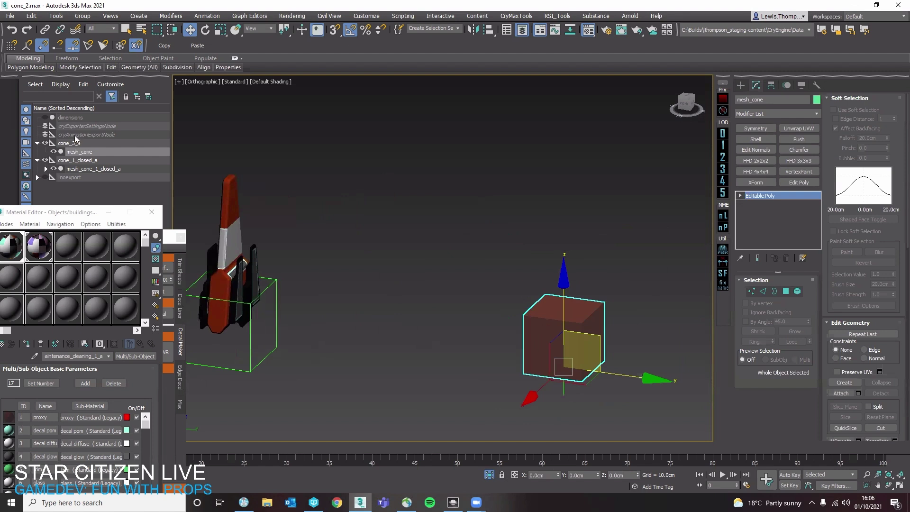
pyautogui.moveTo(585, 362); pyautogui.dragTo(509, 320, button='middle')
pyautogui.click(539, 351)
pyautogui.click(493, 368)
pyautogui.scroll(-1, 508, 320)
pyautogui.keyDown('alt'); pyautogui.moveTo(508, 320); pyautogui.dragTo(527, 336, button='middle'); pyautogui.keyUp('alt')
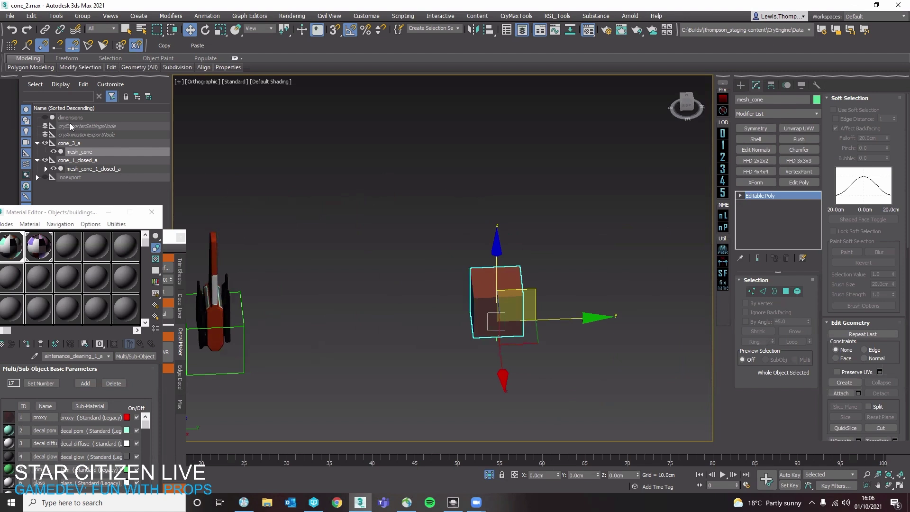
# Replace mesh_cone with the dimensions box as the child of cone_3_a and unhide the box
pyautogui.click(47, 118)
pyautogui.click(46, 118)
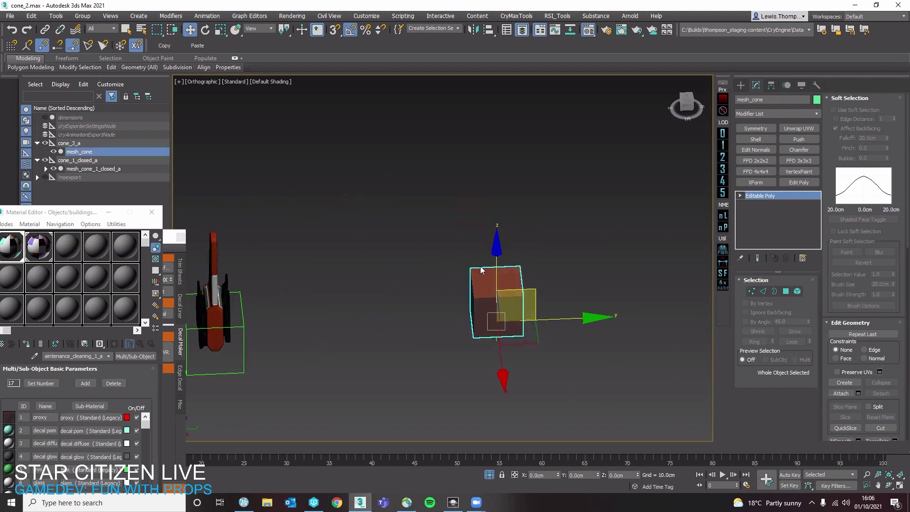
pyautogui.keyDown('alt'); pyautogui.moveTo(518, 307); pyautogui.dragTo(501, 287, button='middle'); pyautogui.keyUp('alt')
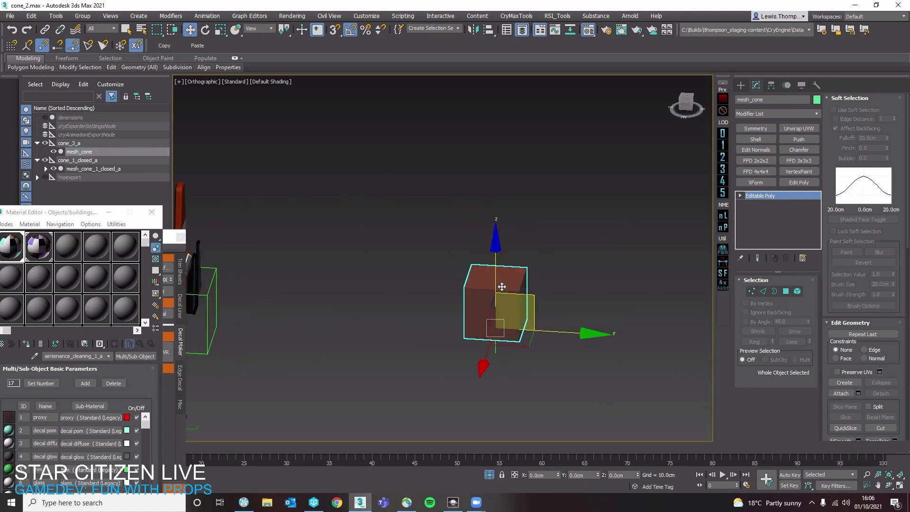
pyautogui.click(79, 115)
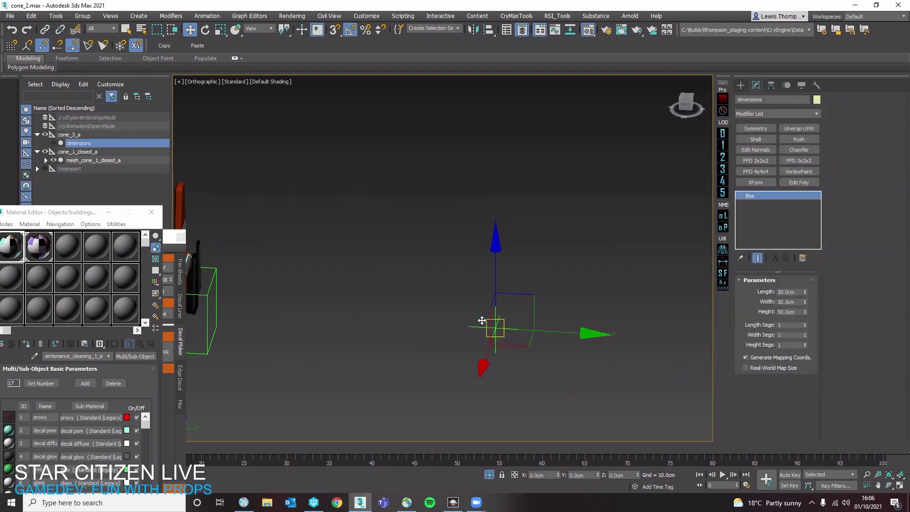
pyautogui.click(572, 258)
pyautogui.click(526, 298)
# Move the dimensions box along Y over the existing closed cone for a size comparison, and undo the move
pyautogui.moveTo(526, 298); pyautogui.dragTo(441, 302)
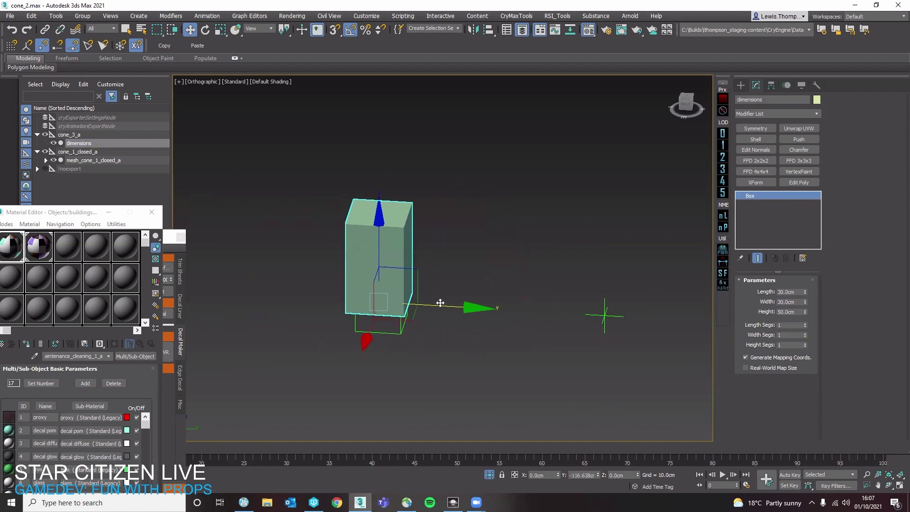
pyautogui.keyDown('alt'); pyautogui.moveTo(447, 302); pyautogui.dragTo(525, 332, button='middle'); pyautogui.keyUp('alt')
pyautogui.hotkey('ctrl', 'z')
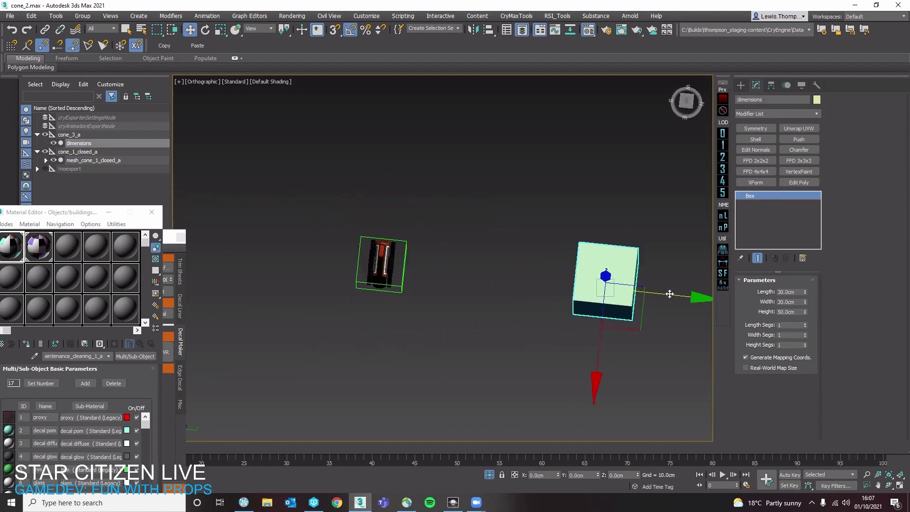
# Convert the dimensions box to an Editable Poly
pyautogui.keyDown('alt'); pyautogui.moveTo(669, 294); pyautogui.dragTo(667, 309, button='middle'); pyautogui.keyUp('alt')
pyautogui.rightClick(596, 281)
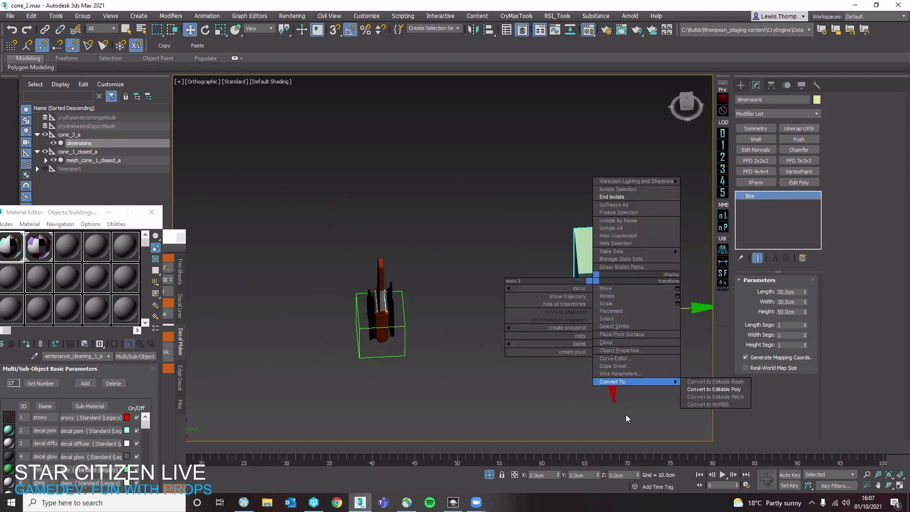
pyautogui.click(614, 316)
pyautogui.keyDown('alt'); pyautogui.moveTo(624, 309); pyautogui.dragTo(588, 313, button='middle'); pyautogui.keyUp('alt')
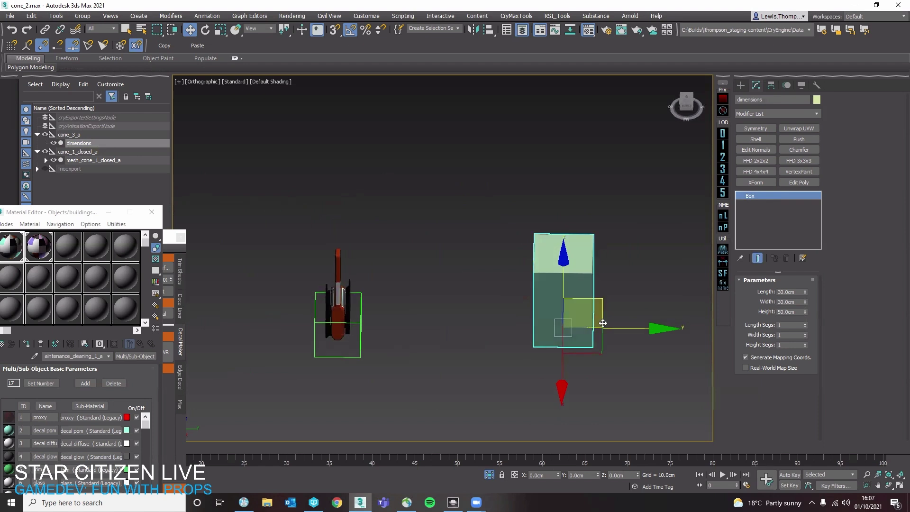
pyautogui.rightClick(564, 318)
pyautogui.moveTo(607, 422)
pyautogui.click(689, 429)
pyautogui.press('1')
pyautogui.keyDown('alt'); pyautogui.moveTo(598, 329); pyautogui.dragTo(583, 311, button='middle'); pyautogui.keyUp('alt')
pyautogui.moveTo(515, 219); pyautogui.dragTo(608, 255)
pyautogui.click(686, 102)
pyautogui.moveTo(589, 194); pyautogui.dragTo(524, 319, button='middle')
pyautogui.scroll(4, 527, 252)
pyautogui.press('r')
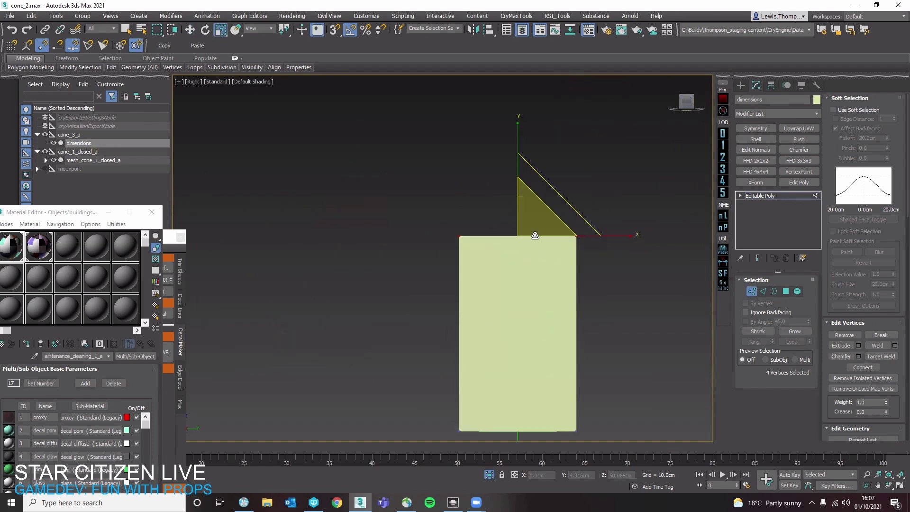
# Show the model in wireframe and collapse the top and bottom edges on one side of the box into a triangular prism
pyautogui.scroll(-4, 535, 236)
pyautogui.keyDown('alt'); pyautogui.moveTo(535, 236); pyautogui.dragTo(538, 315, button='middle'); pyautogui.keyUp('alt')
pyautogui.press('2')
pyautogui.click(547, 306)
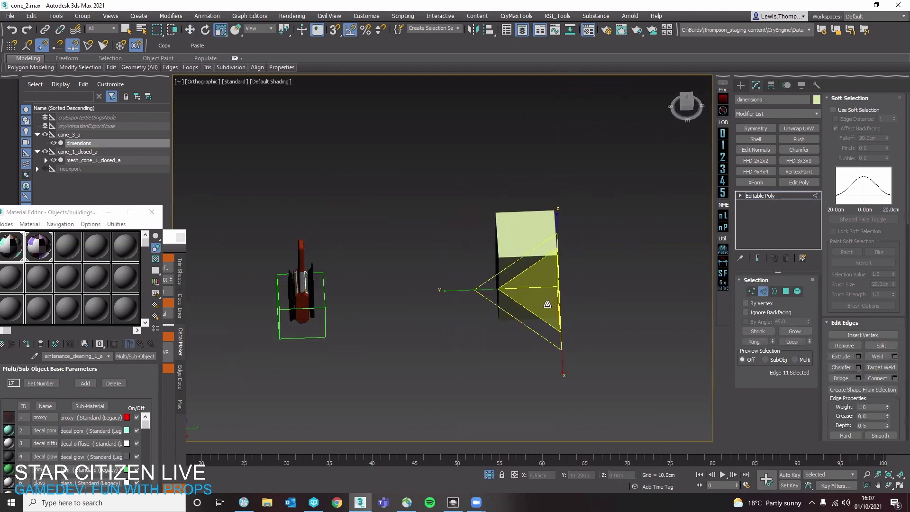
pyautogui.press('F3')
pyautogui.press('w')
pyautogui.keyDown('alt'); pyautogui.moveTo(604, 297); pyautogui.dragTo(533, 266, button='middle'); pyautogui.keyUp('alt')
pyautogui.click(534, 272)
pyautogui.click(539, 280)
pyautogui.click(539, 276)
pyautogui.moveTo(525, 302); pyautogui.dragTo(537, 272)
pyautogui.keyDown('alt'); pyautogui.moveTo(538, 275); pyautogui.dragTo(576, 298, button='middle'); pyautogui.keyUp('alt')
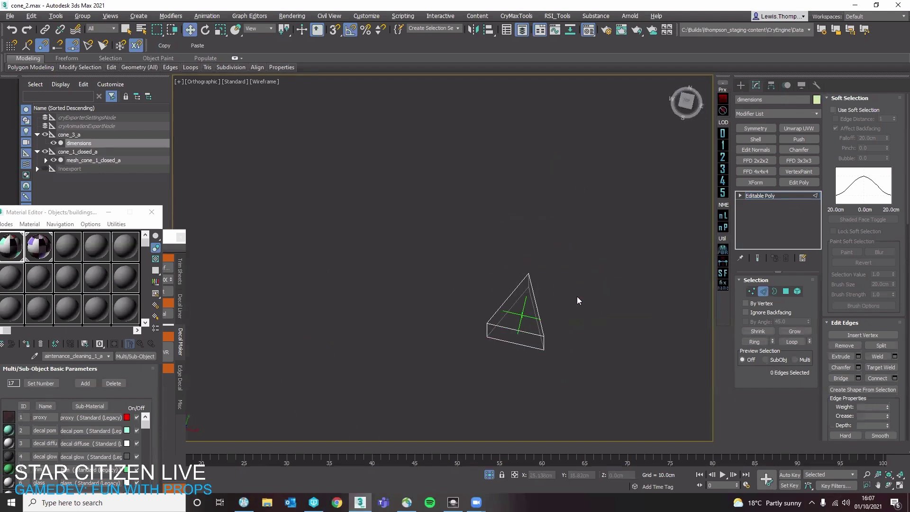
# In the top view, move the four vertices of the triangle's base side along Y toward the apex
pyautogui.press('1')
pyautogui.press('t')
pyautogui.press('z')
pyautogui.moveTo(562, 330); pyautogui.dragTo(339, 414)
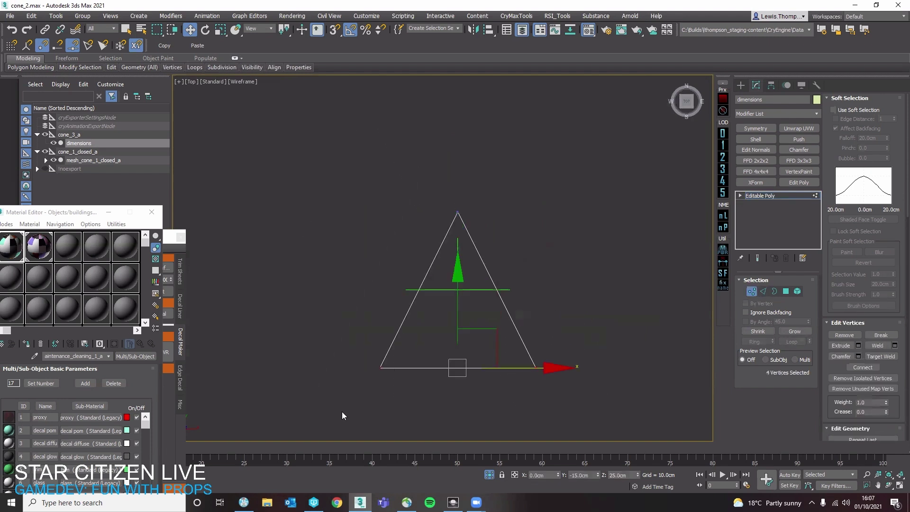
pyautogui.moveTo(455, 336); pyautogui.dragTo(465, 314)
# Chamfer the prism's three vertical edges by 4 cm using the Tri chamfer type
pyautogui.press('1')
pyautogui.press('2')
pyautogui.keyDown('alt'); pyautogui.moveTo(587, 314); pyautogui.dragTo(533, 302, button='middle'); pyautogui.keyUp('alt')
pyautogui.click(511, 338)
pyautogui.hotkey('alt', 'r')
pyautogui.click(858, 367)
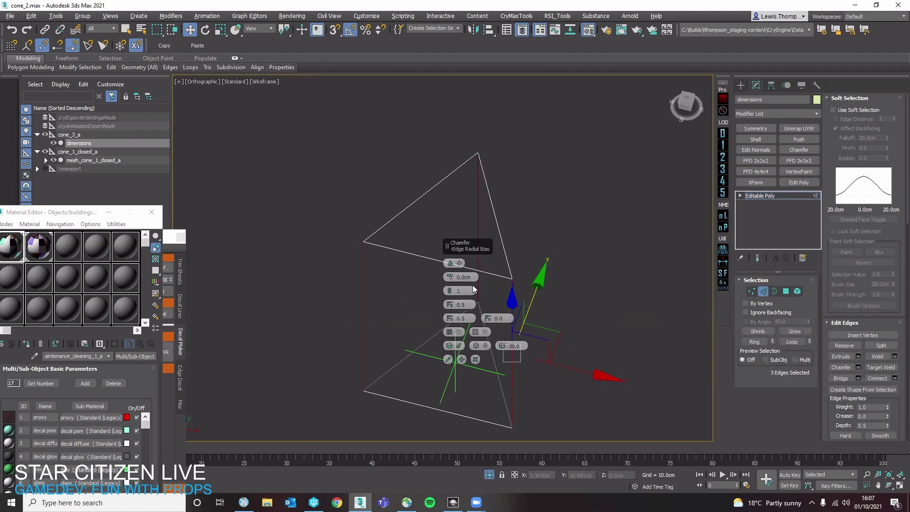
pyautogui.click(454, 263)
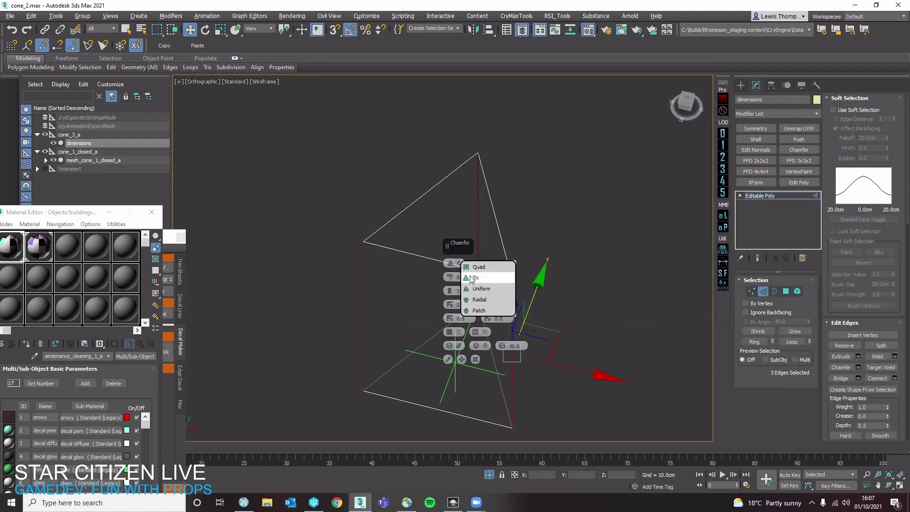
pyautogui.click(471, 278)
pyautogui.moveTo(450, 278); pyautogui.dragTo(460, 261)
pyautogui.doubleClick(464, 277)
pyautogui.write('4')
pyautogui.press('Return')
pyautogui.keyDown('alt'); pyautogui.moveTo(525, 282); pyautogui.dragTo(532, 325, button='middle'); pyautogui.keyUp('alt')
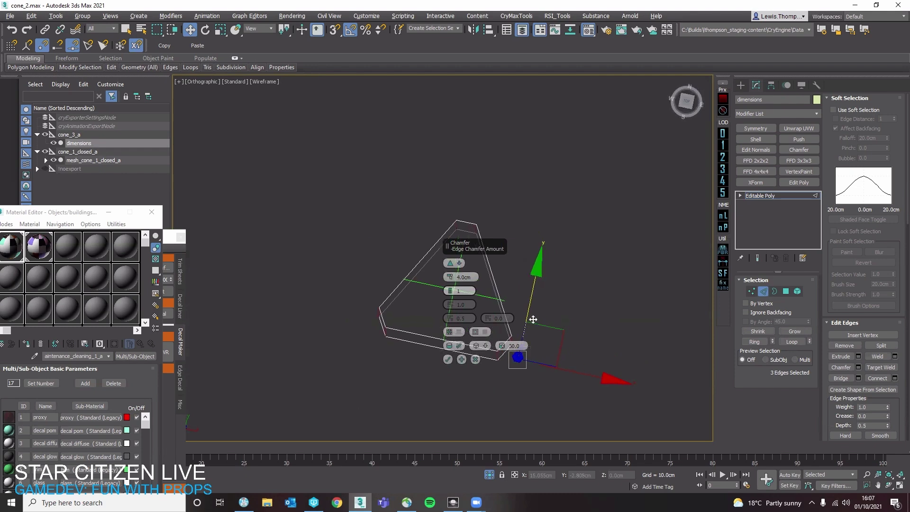
pyautogui.click(448, 359)
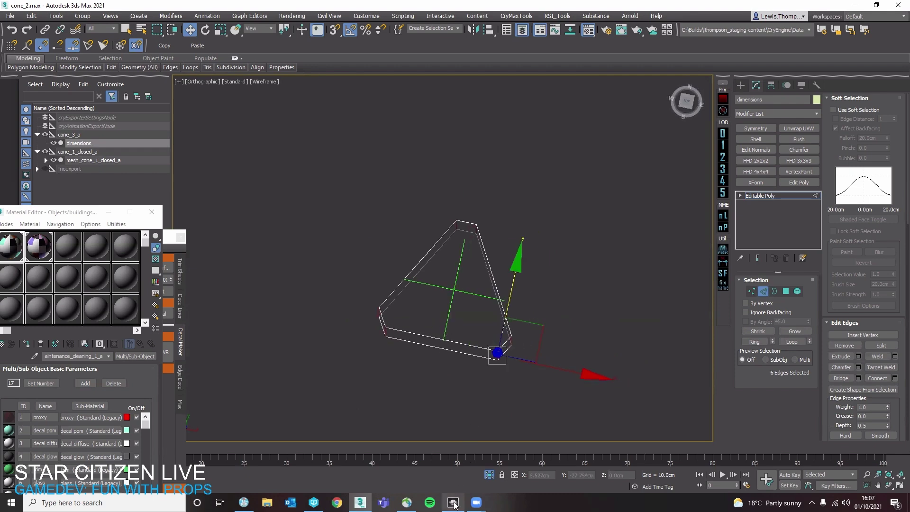
# Switch to the Sandbox Editor, filter the brush objects for "cone_" and place cone_1_closed_a beside the existing open cone
pyautogui.moveTo(454, 504)
pyautogui.click(453, 456)
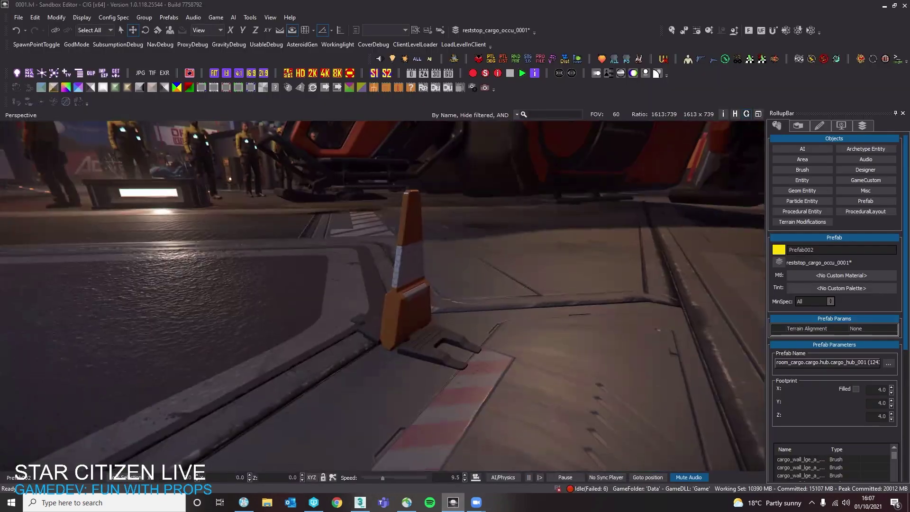
pyautogui.moveTo(418, 303); pyautogui.dragTo(420, 314, button='right')
pyautogui.press('s')
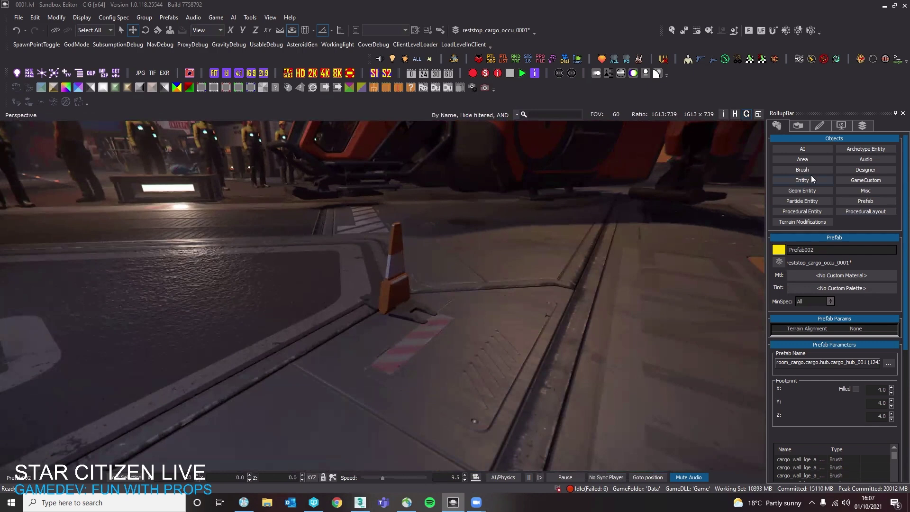
pyautogui.click(810, 173)
pyautogui.click(814, 448)
pyautogui.write('c')
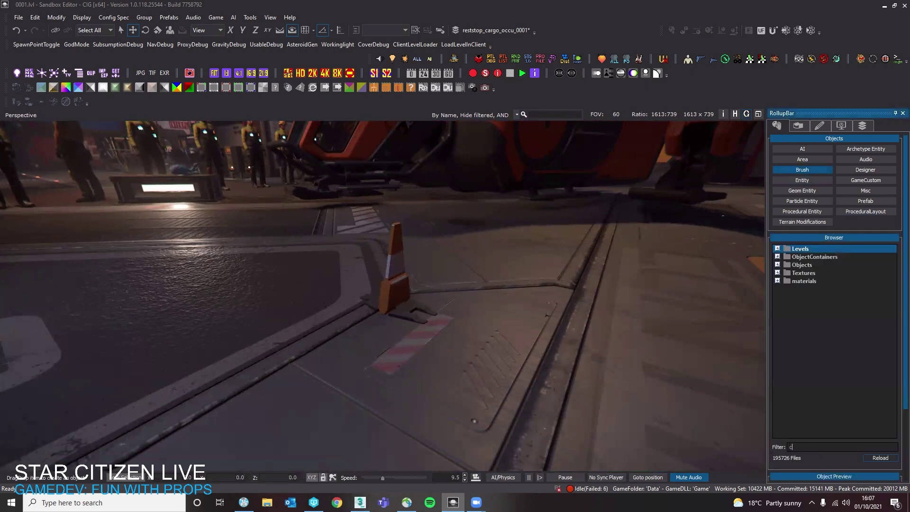
pyautogui.write('one_')
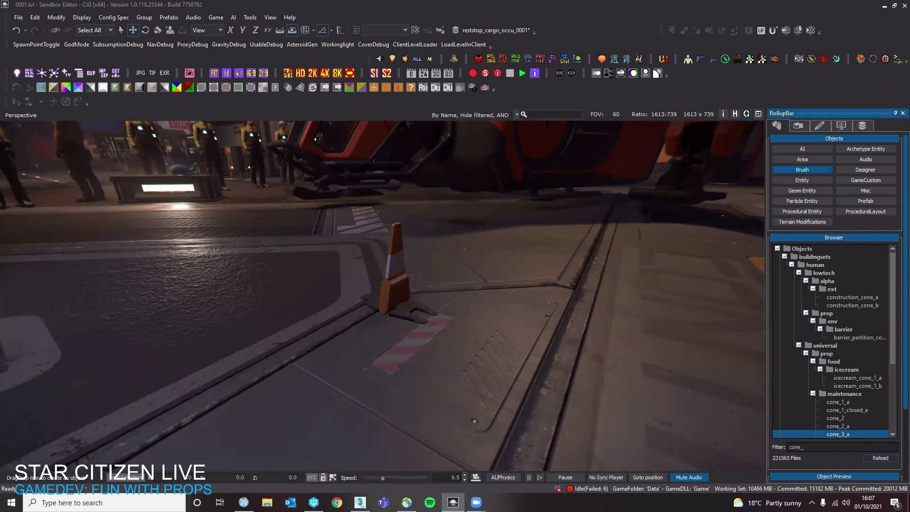
pyautogui.moveTo(849, 413); pyautogui.dragTo(351, 348)
# Compare the shapes of the closed cone and the open cone up close in the level
pyautogui.press('w')
pyautogui.moveTo(404, 350); pyautogui.dragTo(408, 338, button='right')
pyautogui.press('s')
pyautogui.click(418, 290)
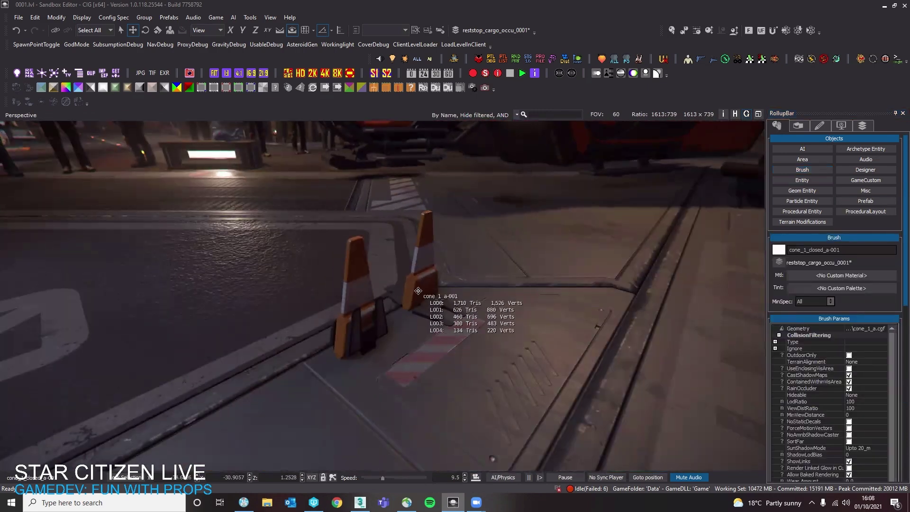
pyautogui.click(388, 316)
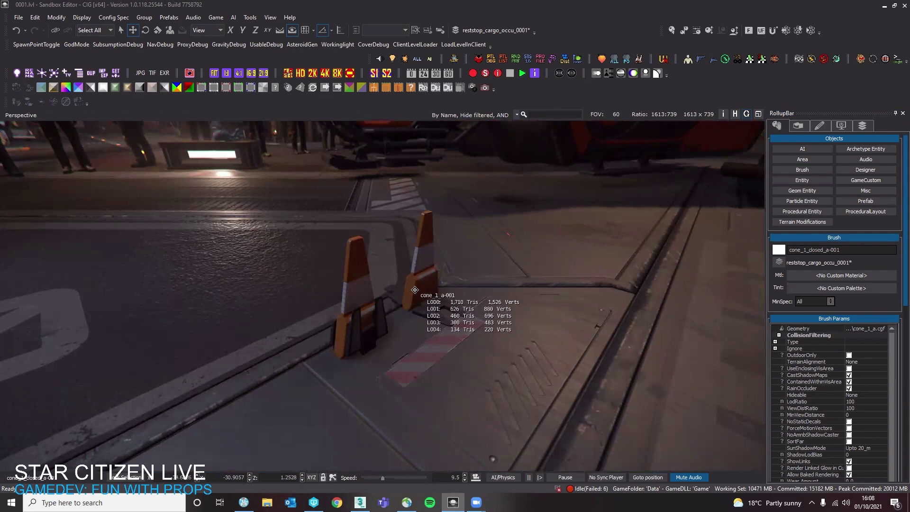
pyautogui.press('w')
pyautogui.moveTo(420, 327); pyautogui.dragTo(400, 346, button='right')
pyautogui.press('s')
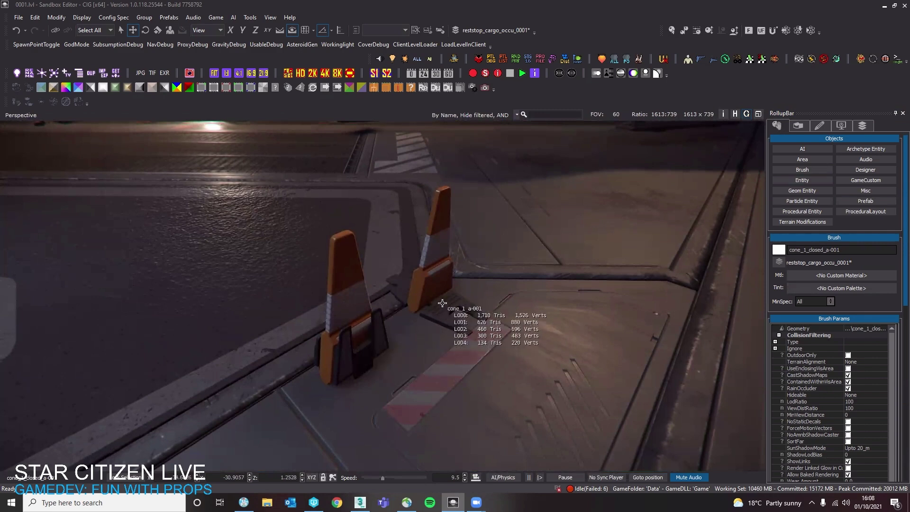
pyautogui.moveTo(438, 328); pyautogui.dragTo(445, 323, button='right')
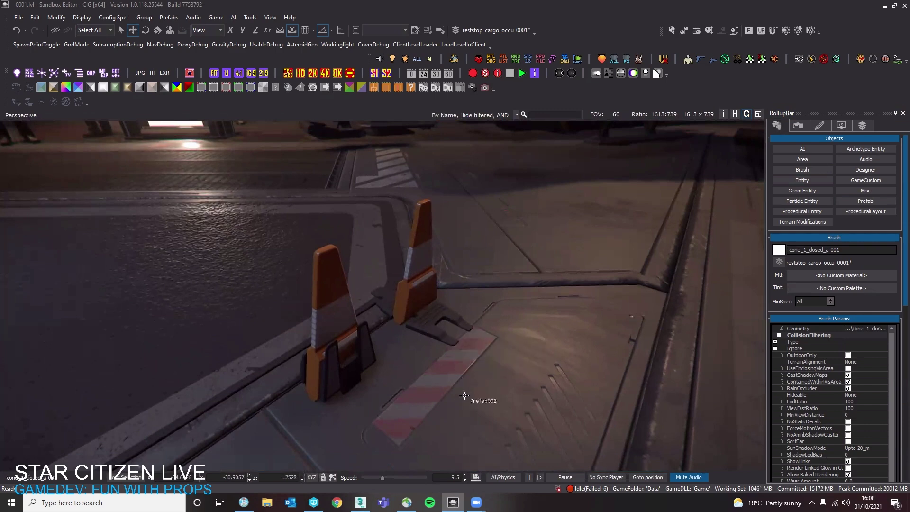
# Switch back to 3ds Max and, in the front view, scale the prism's top vertices down to about 34%
pyautogui.moveTo(361, 505)
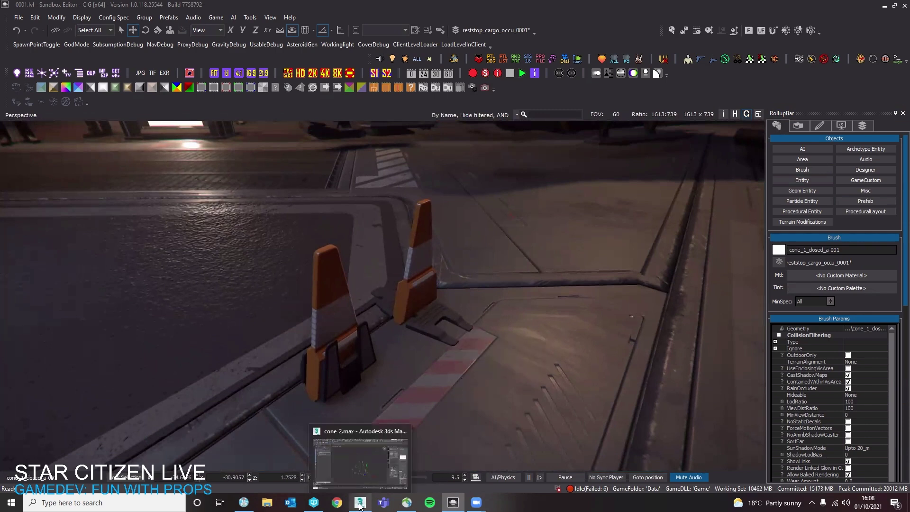
pyautogui.click(376, 474)
pyautogui.keyDown('alt'); pyautogui.moveTo(498, 329); pyautogui.dragTo(540, 253, button='middle'); pyautogui.keyUp('alt')
pyautogui.press('1')
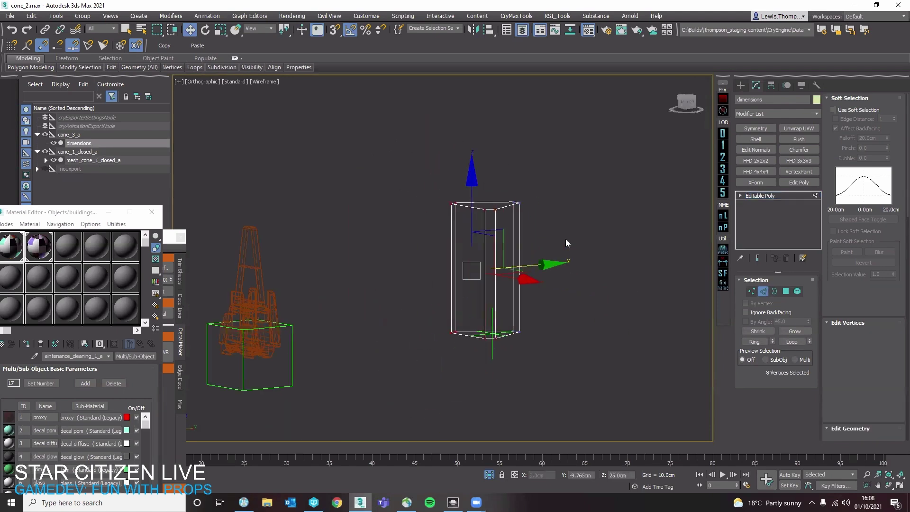
pyautogui.press('f')
pyautogui.press('z')
pyautogui.moveTo(573, 91); pyautogui.dragTo(338, 163)
pyautogui.press('r')
pyautogui.scroll(2, 457, 185)
pyautogui.moveTo(452, 127); pyautogui.dragTo(464, 193, button='middle')
pyautogui.moveTo(463, 159); pyautogui.dragTo(422, 256)
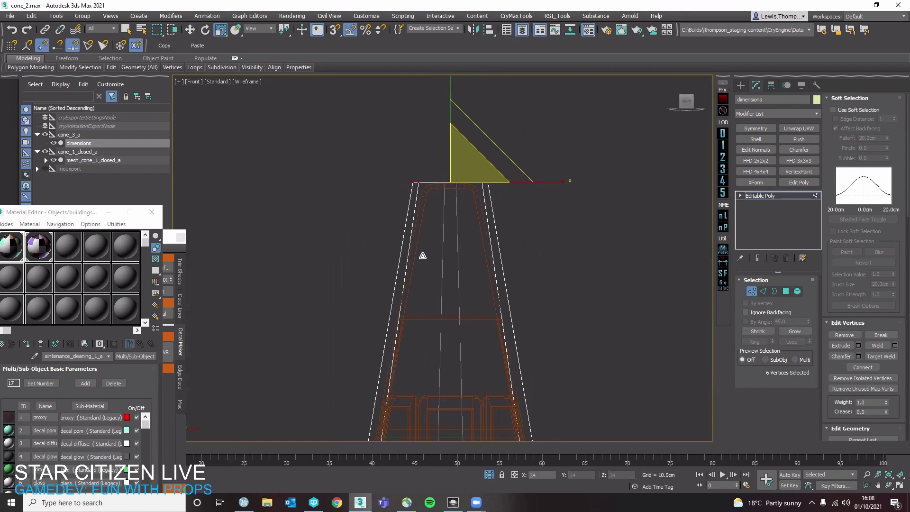
# Undo the last scaling and scale the prism's top vertices inward again for a new taper
pyautogui.press('w')
pyautogui.scroll(-5, 426, 251)
pyautogui.keyDown('alt'); pyautogui.moveTo(429, 251); pyautogui.dragTo(527, 314, button='middle'); pyautogui.keyUp('alt')
pyautogui.hotkey('ctrl', 'z')
pyautogui.press('r')
pyautogui.scroll(4, 427, 234)
pyautogui.moveTo(441, 233); pyautogui.dragTo(457, 278)
# Select the vertices around the base of the tapered prism and scale them slightly
pyautogui.press('2')
pyautogui.keyDown('alt'); pyautogui.moveTo(471, 288); pyautogui.dragTo(555, 288, button='middle'); pyautogui.keyUp('alt')
pyautogui.press('1')
pyautogui.moveTo(547, 339); pyautogui.dragTo(411, 400)
pyautogui.moveTo(451, 370); pyautogui.dragTo(444, 375)
# Connect the six sloping side edges with 4 segments to divide the body into horizontal bands
pyautogui.press('2')
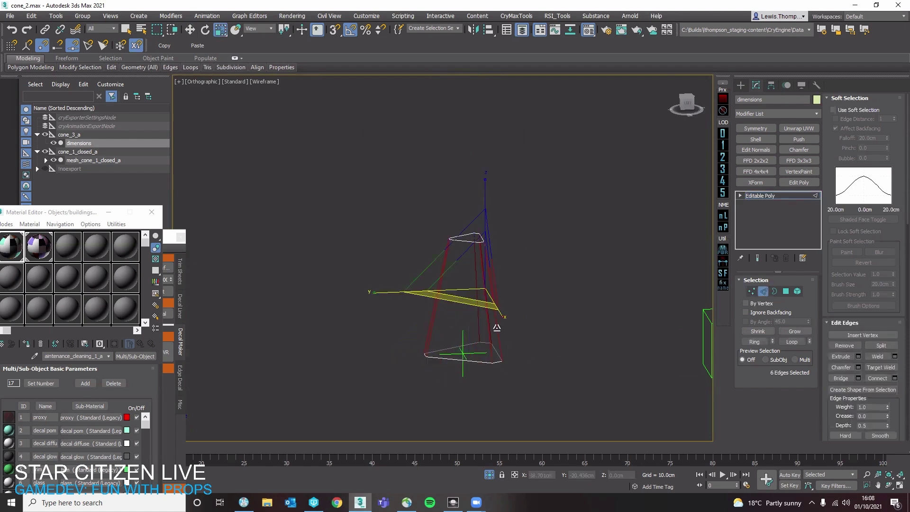
pyautogui.click(896, 378)
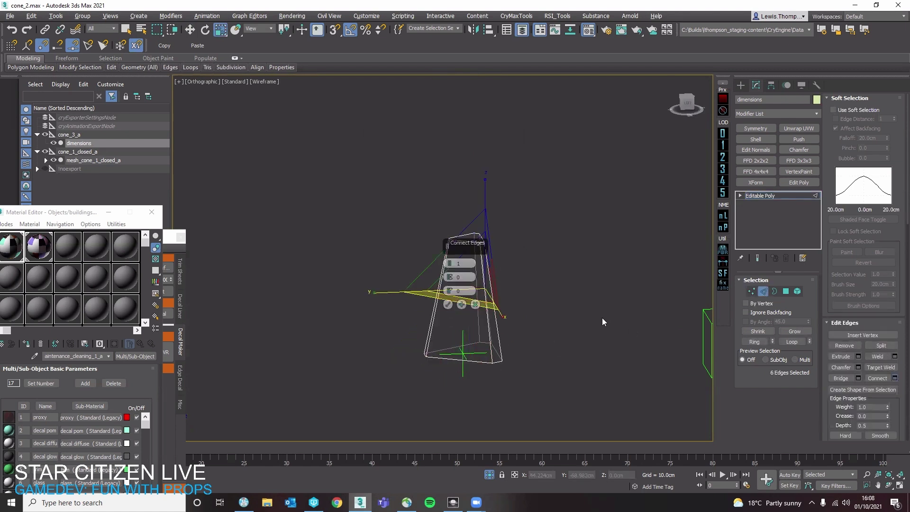
pyautogui.click(449, 262)
pyautogui.click(449, 262)
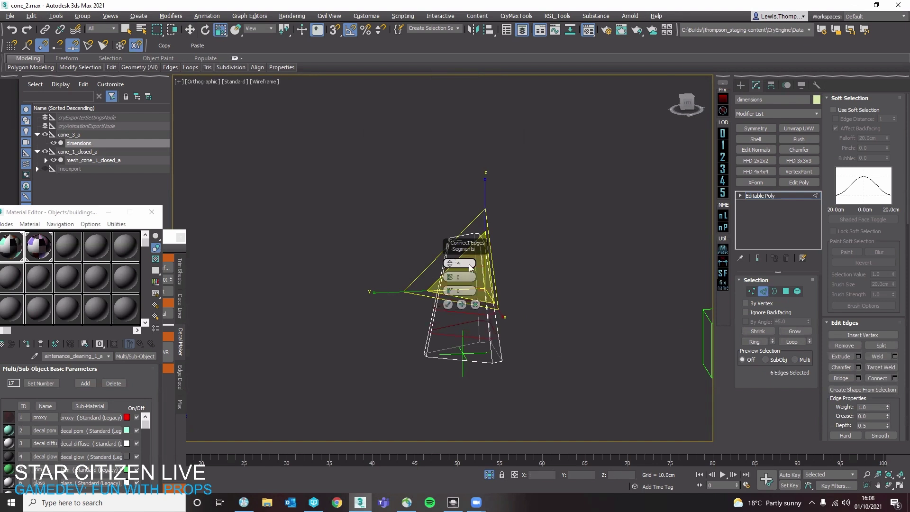
pyautogui.keyDown('alt'); pyautogui.moveTo(567, 304); pyautogui.dragTo(584, 297, button='middle'); pyautogui.keyUp('alt')
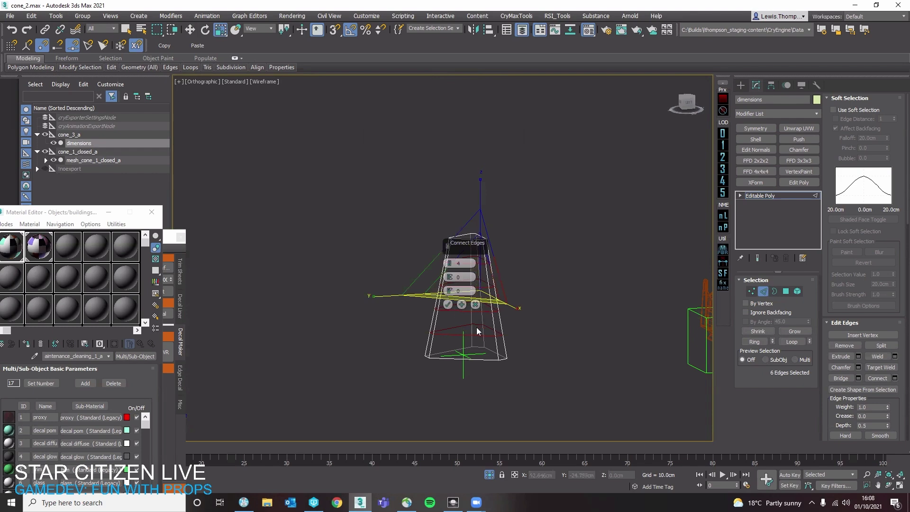
pyautogui.click(448, 305)
# Add a Chamfer modifier to the whole cone body and apply the .5 preset
pyautogui.keyDown('alt'); pyautogui.moveTo(493, 342); pyautogui.dragTo(525, 355, button='middle'); pyautogui.keyUp('alt')
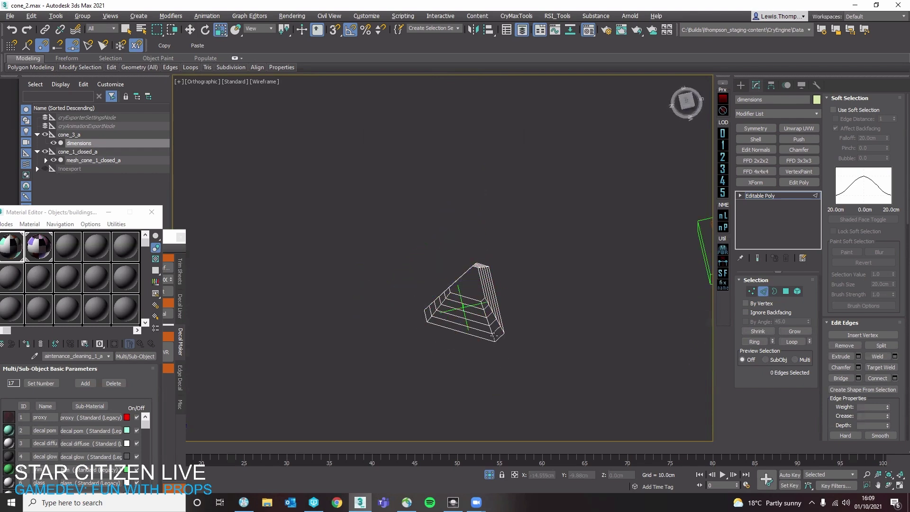
pyautogui.scroll(5, 493, 328)
pyautogui.press('4')
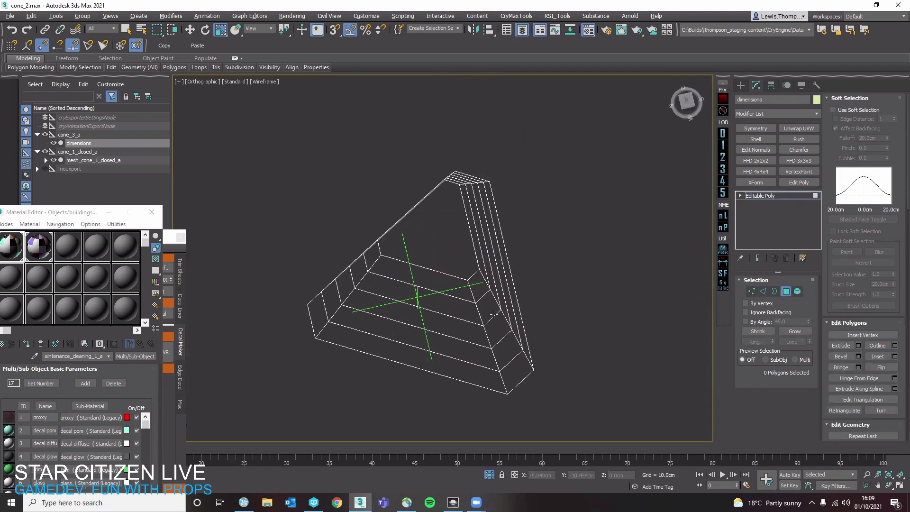
pyautogui.press('6')
pyautogui.click(785, 148)
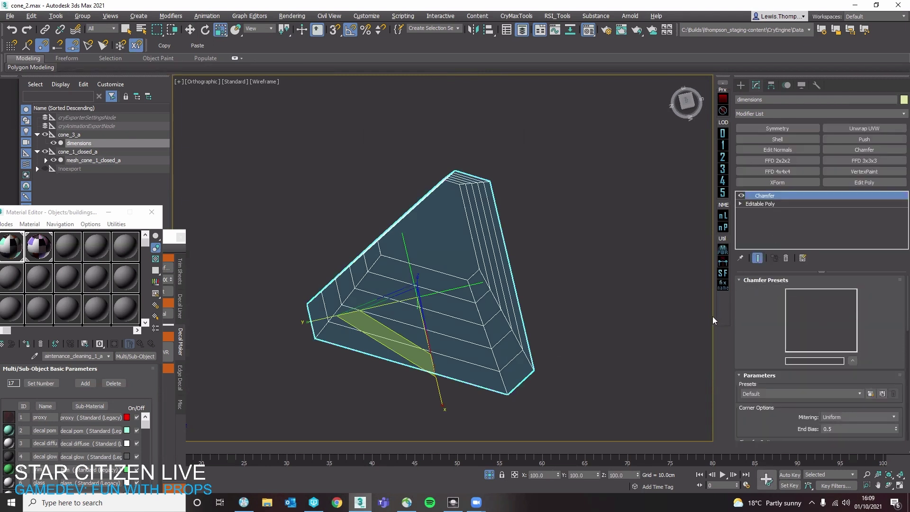
pyautogui.moveTo(713, 317); pyautogui.dragTo(719, 317)
pyautogui.click(842, 116)
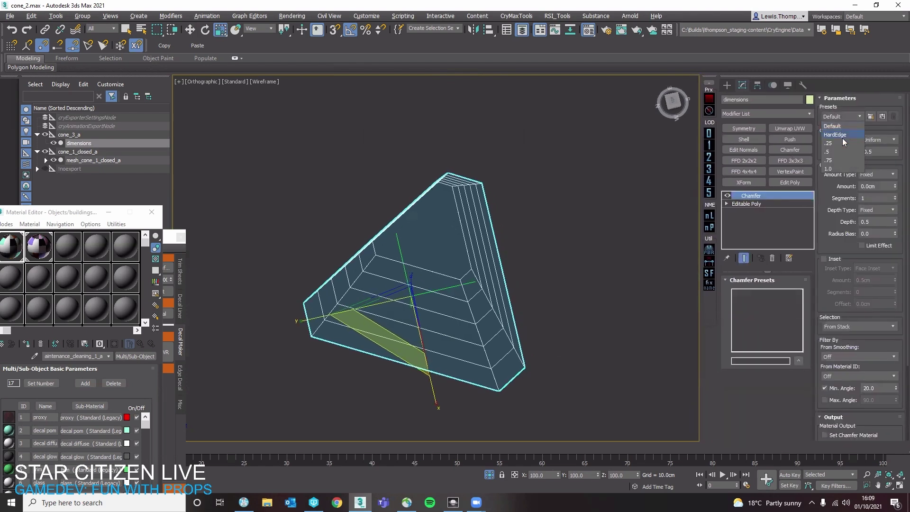
pyautogui.click(842, 152)
# Show the cone body shaded and set the Chamfer modifier's amount to 0.75 cm
pyautogui.click(564, 236)
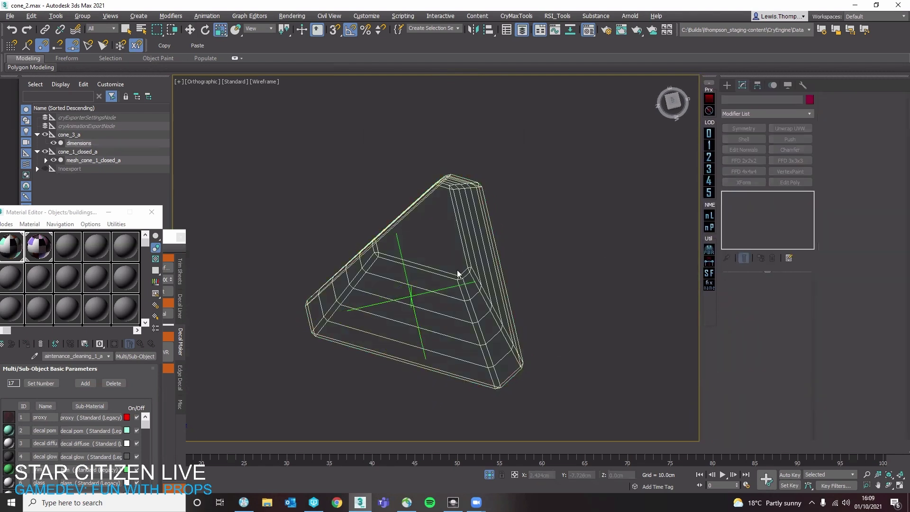
pyautogui.press('F3')
pyautogui.click(478, 267)
pyautogui.keyDown('alt'); pyautogui.moveTo(488, 270); pyautogui.dragTo(548, 252, button='middle'); pyautogui.keyUp('alt')
pyautogui.moveTo(626, 204); pyautogui.dragTo(690, 234, button='middle')
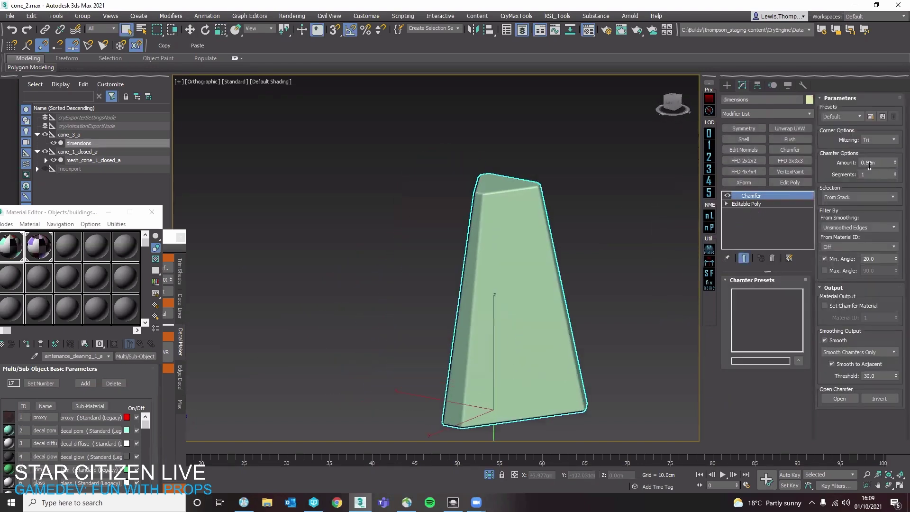
pyautogui.click(887, 163)
pyautogui.write('.7')
pyautogui.press('Return')
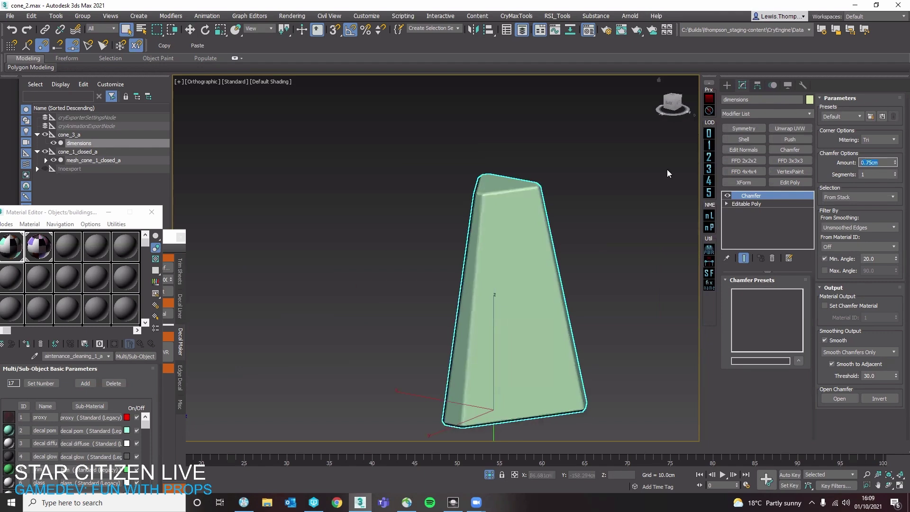
# Inspect the chamfered cone body from another angle, with and without its edges displayed
pyautogui.click(618, 253)
pyautogui.press('F4')
pyautogui.click(556, 290)
pyautogui.press('F4')
pyautogui.keyDown('alt'); pyautogui.moveTo(568, 285); pyautogui.dragTo(611, 297, button='middle'); pyautogui.keyUp('alt')
pyautogui.moveTo(611, 297); pyautogui.dragTo(576, 235, button='middle')
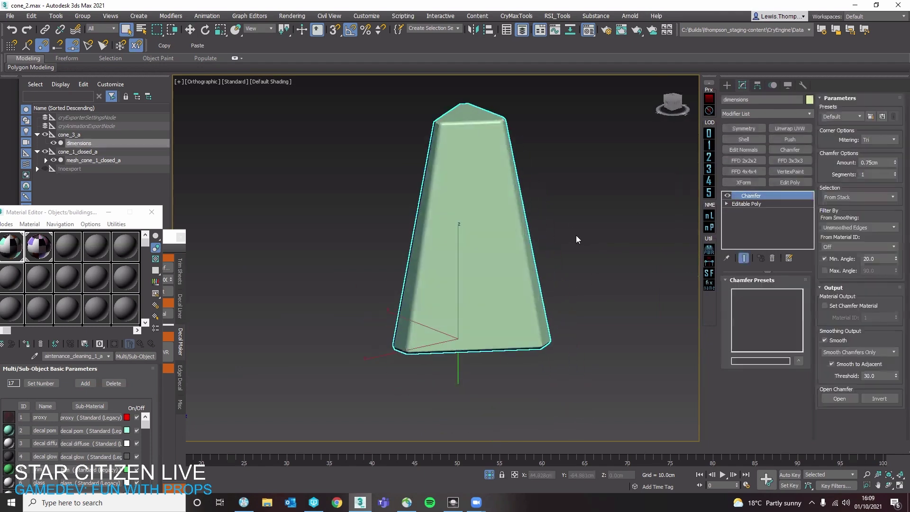
# Display edged faces below the Chamfer modifier and assign the first Material Editor sample material to the cone body
pyautogui.click(756, 203)
pyautogui.press('2')
pyautogui.press('F4')
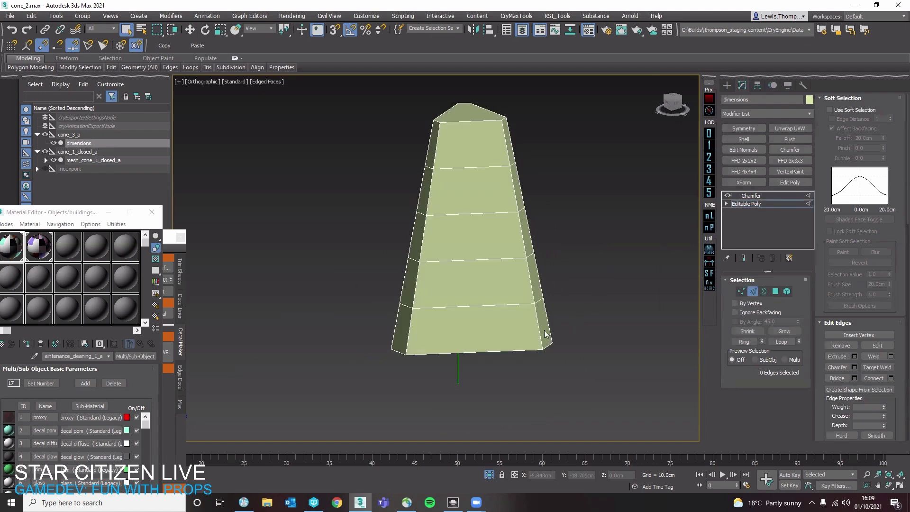
pyautogui.keyDown('alt'); pyautogui.moveTo(539, 333); pyautogui.dragTo(623, 345, button='middle'); pyautogui.keyUp('alt')
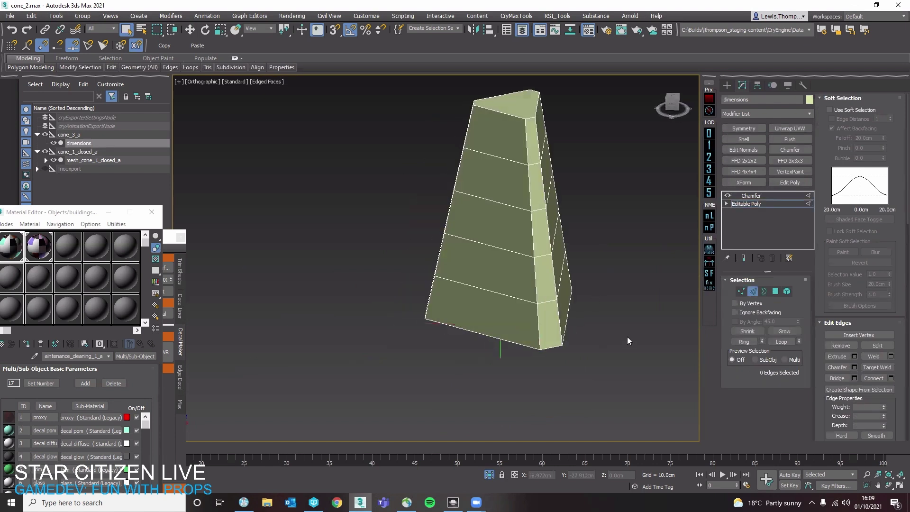
pyautogui.moveTo(519, 329); pyautogui.dragTo(499, 367, button='middle')
pyautogui.press('2')
pyautogui.click(16, 251)
pyautogui.moveTo(454, 309); pyautogui.dragTo(456, 311)
pyautogui.click(538, 319)
pyautogui.click(429, 297)
# Set the material ID of all the cone body's polygons to 16, the plastic_orange sub-material
pyautogui.click(757, 204)
pyautogui.press('4')
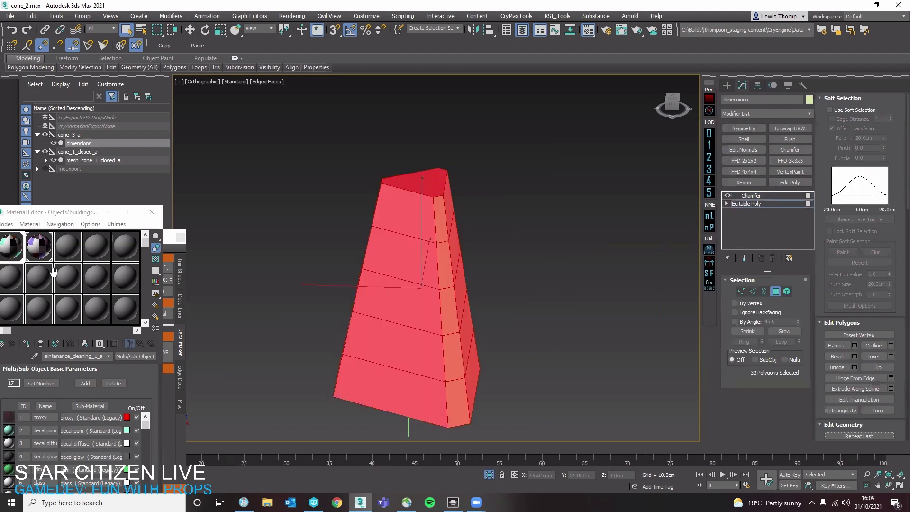
pyautogui.scroll(-1, 164, 380)
pyautogui.moveTo(94, 215); pyautogui.dragTo(120, 127)
pyautogui.moveTo(181, 338); pyautogui.dragTo(174, 441)
pyautogui.scroll(-10, 860, 350)
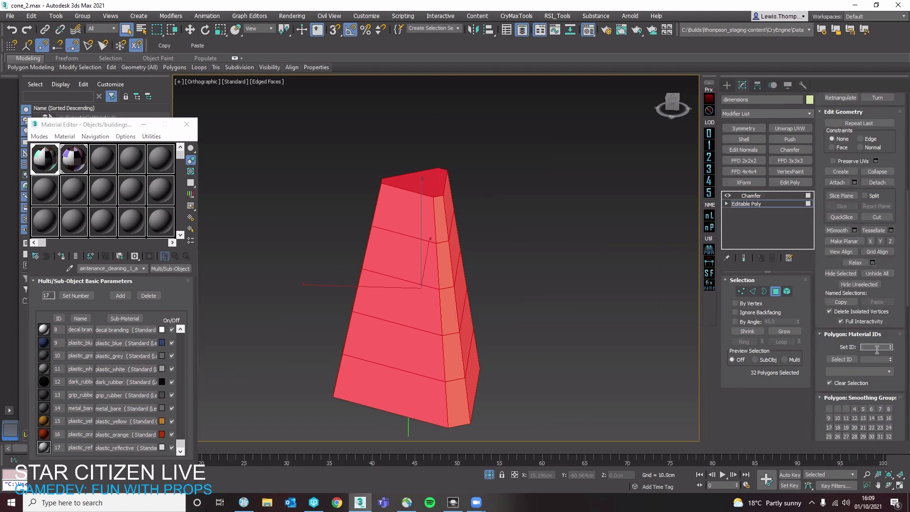
pyautogui.write('16')
pyautogui.press('Return')
pyautogui.click(778, 294)
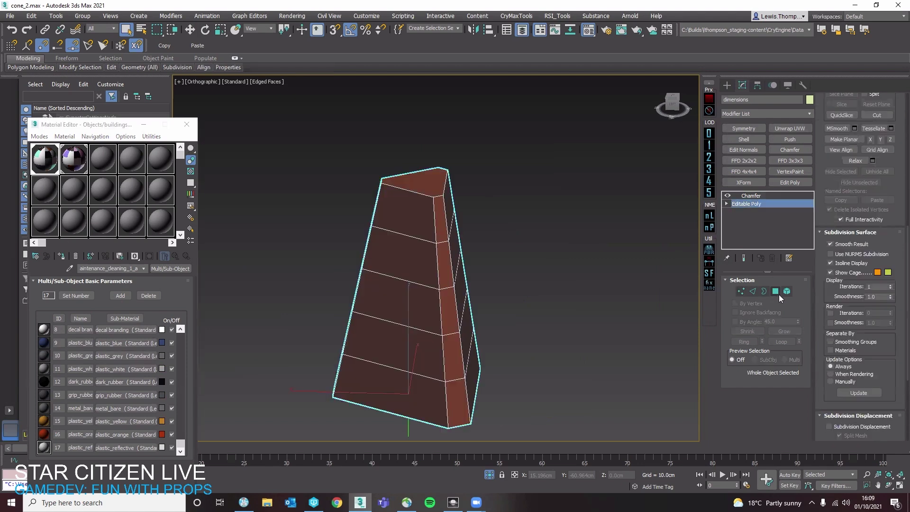
pyautogui.click(694, 297)
pyautogui.hotkey('ctrl', 'z')
# Select the ring of sloping edges in the lowest band of the cone and connect them with several new edge loops
pyautogui.click(758, 204)
pyautogui.press('2')
pyautogui.moveTo(450, 370); pyautogui.dragTo(468, 285, button='middle')
pyautogui.rightClick(455, 295)
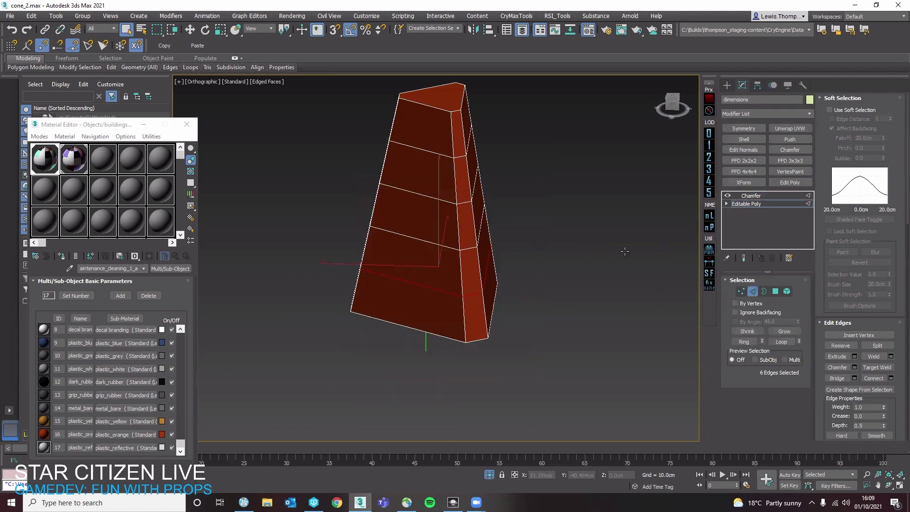
pyautogui.click(466, 318)
pyautogui.doubleClick(466, 319)
pyautogui.keyDown('alt'); pyautogui.moveTo(477, 328); pyautogui.dragTo(534, 340, button='middle'); pyautogui.keyUp('alt')
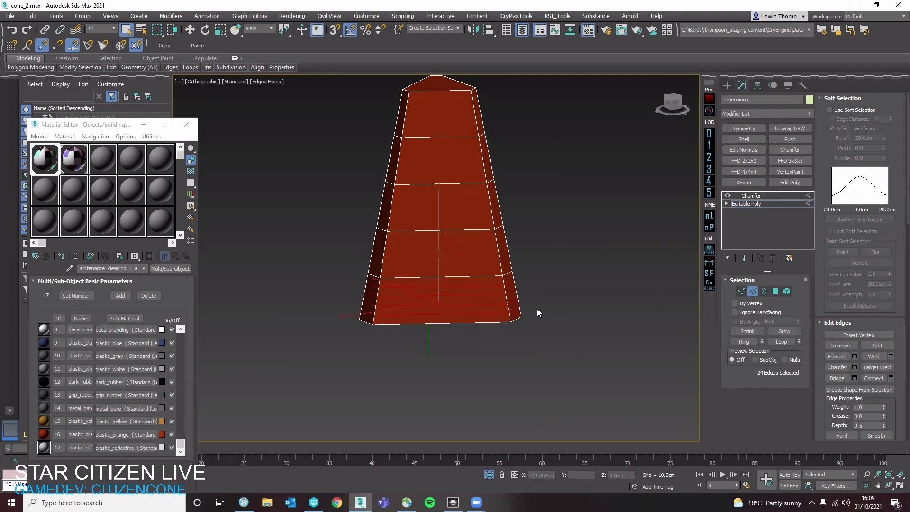
pyautogui.hotkey('ctrl', 'shift', 'e')
# Remove the upper new edge loops in the lowest band and select the thin strip of polygons around the base
pyautogui.doubleClick(496, 313)
pyautogui.doubleClick(494, 295)
pyautogui.keyDown('ctrl'); pyautogui.doubleClick(483, 286); pyautogui.keyUp('ctrl')
pyautogui.keyDown('ctrl'); pyautogui.doubleClick(482, 303); pyautogui.keyUp('ctrl')
pyautogui.press('4')
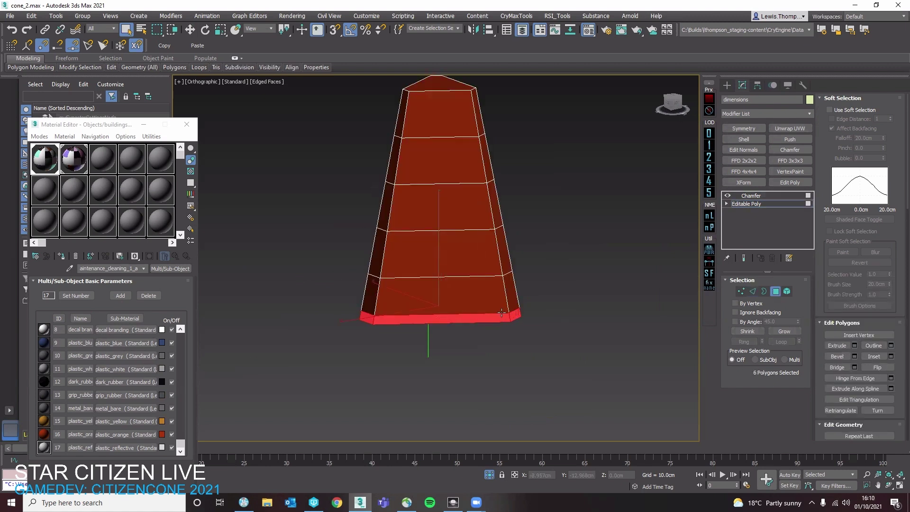
# Try to extrude the strip of polygons around the cone's base by 1.0 cm using Local Normal
pyautogui.click(855, 346)
pyautogui.click(453, 263)
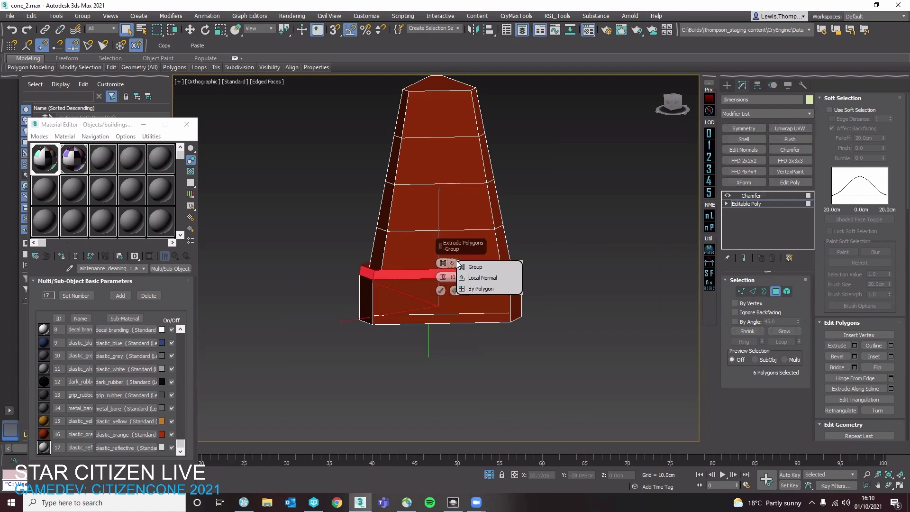
pyautogui.click(483, 278)
pyautogui.click(469, 277)
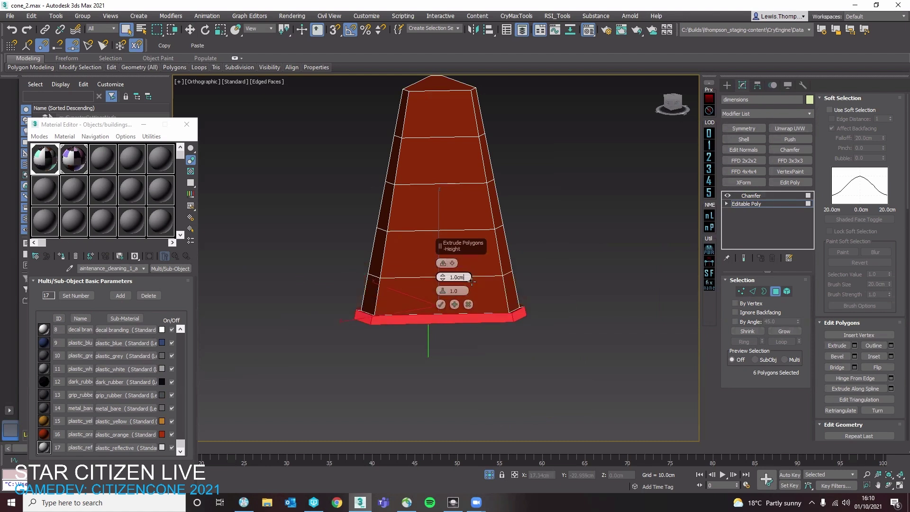
pyautogui.scroll(4, 399, 310)
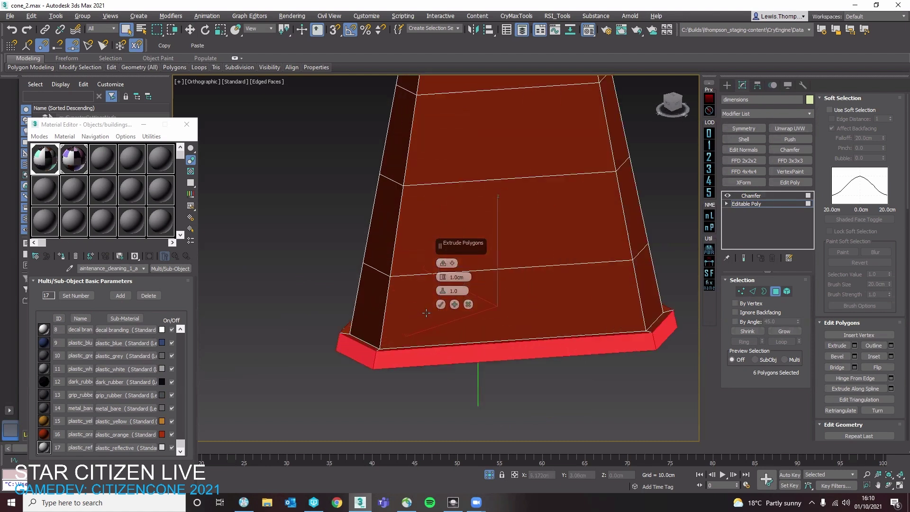
pyautogui.click(441, 304)
pyautogui.keyDown('alt'); pyautogui.moveTo(455, 325); pyautogui.dragTo(443, 316, button='middle'); pyautogui.keyUp('alt')
pyautogui.click(444, 317)
pyautogui.hotkey('ctrl', 'z')
pyautogui.hotkey('ctrl', 'z')
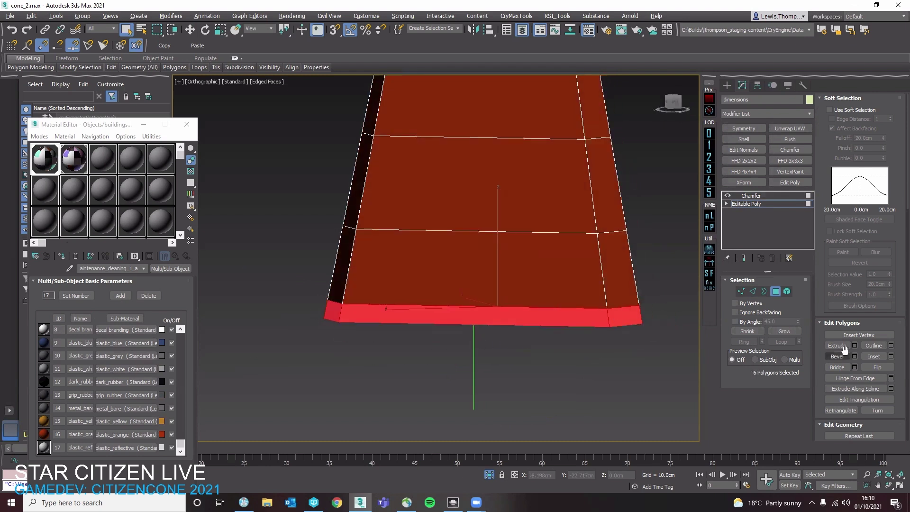
# Extrude the strip around the cone's base outward along local normals to form a projecting lip
pyautogui.click(854, 346)
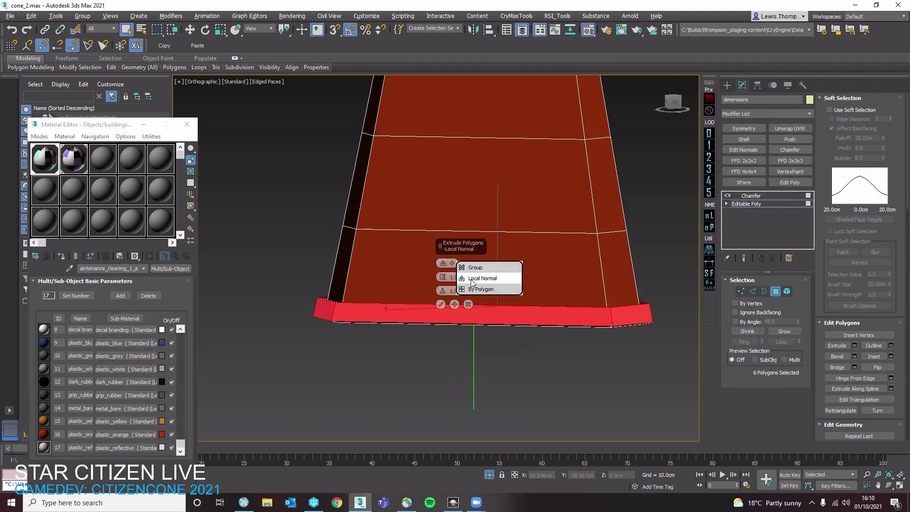
pyautogui.rightClick(443, 278)
pyautogui.keyDown('alt'); pyautogui.moveTo(423, 313); pyautogui.dragTo(425, 324, button='middle'); pyautogui.keyUp('alt')
pyautogui.click(441, 305)
pyautogui.hotkey('ctrl', 'z')
pyautogui.press('r')
pyautogui.moveTo(461, 324); pyautogui.dragTo(461, 322)
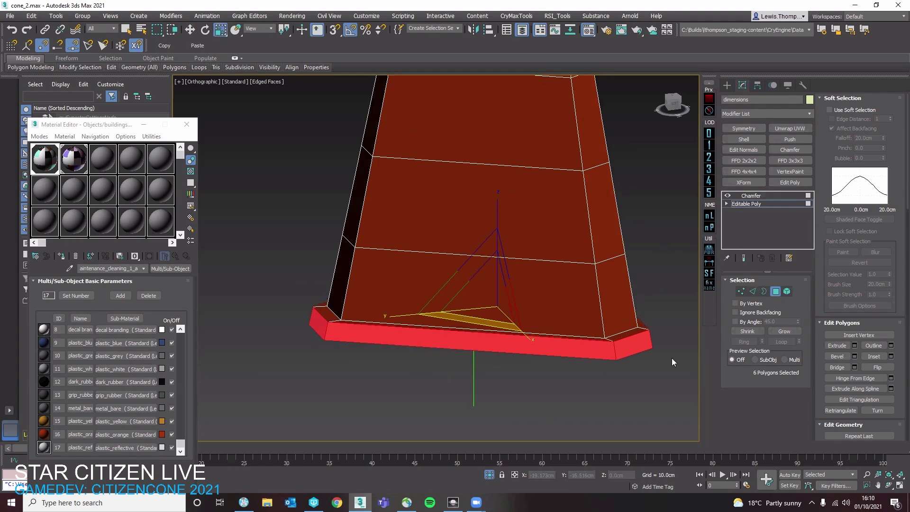
# Connect the sloping edges of the lowest band with new loops and remove all but the one just above the base lip
pyautogui.keyDown('alt'); pyautogui.moveTo(672, 363); pyautogui.dragTo(659, 322, button='middle'); pyautogui.keyUp('alt')
pyautogui.click(546, 322)
pyautogui.click(784, 331)
pyautogui.keyDown('alt'); pyautogui.moveTo(550, 327); pyautogui.dragTo(552, 354, button='middle'); pyautogui.keyUp('alt')
pyautogui.press('2')
pyautogui.doubleClick(612, 323)
pyautogui.press('q')
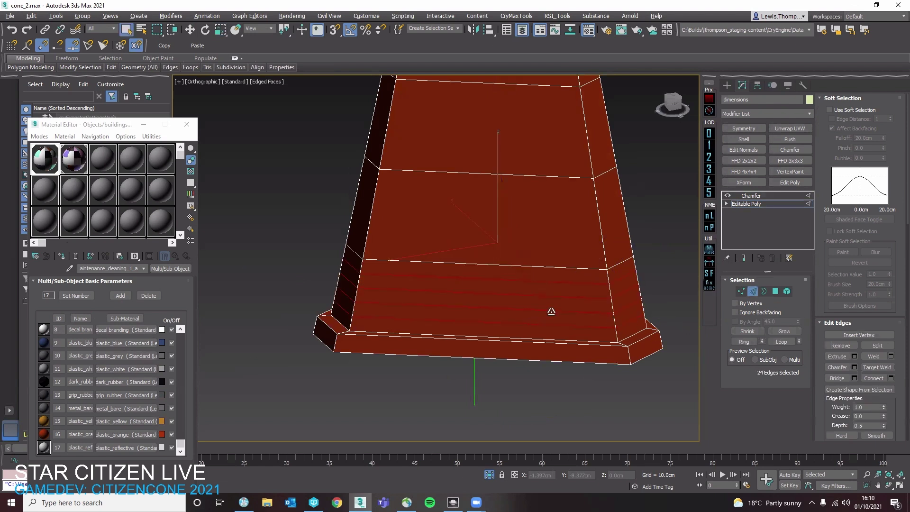
pyautogui.keyDown('alt'); pyautogui.doubleClick(564, 282); pyautogui.keyUp('alt')
pyautogui.click(564, 282)
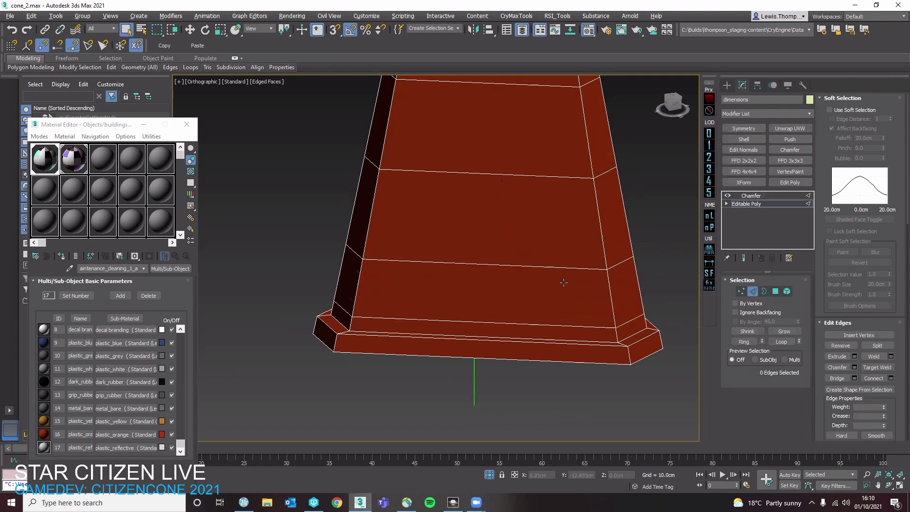
# Set the base lip, its underside and the narrow ring above it to the black dark_rubber sub-material's ID
pyautogui.press('4')
pyautogui.click(565, 343)
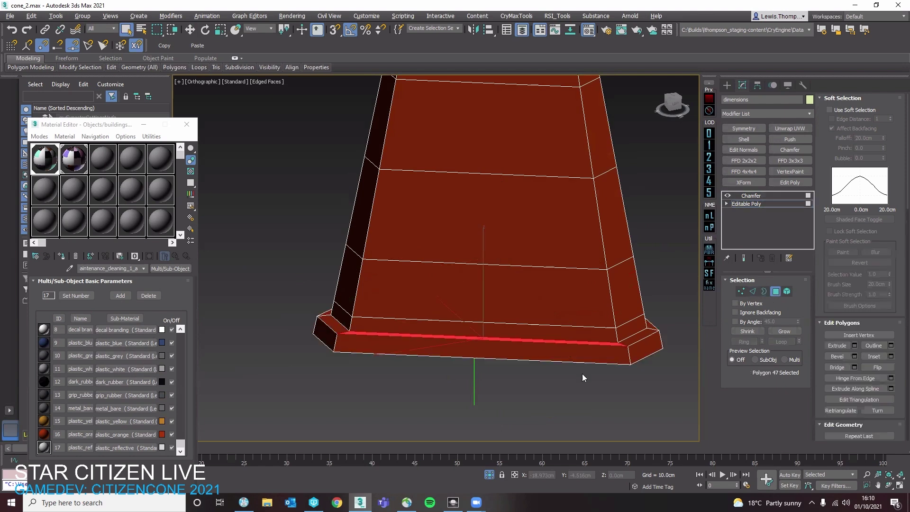
pyautogui.keyDown('alt'); pyautogui.moveTo(583, 374); pyautogui.dragTo(587, 356, button='middle'); pyautogui.keyUp('alt')
pyautogui.click(785, 331)
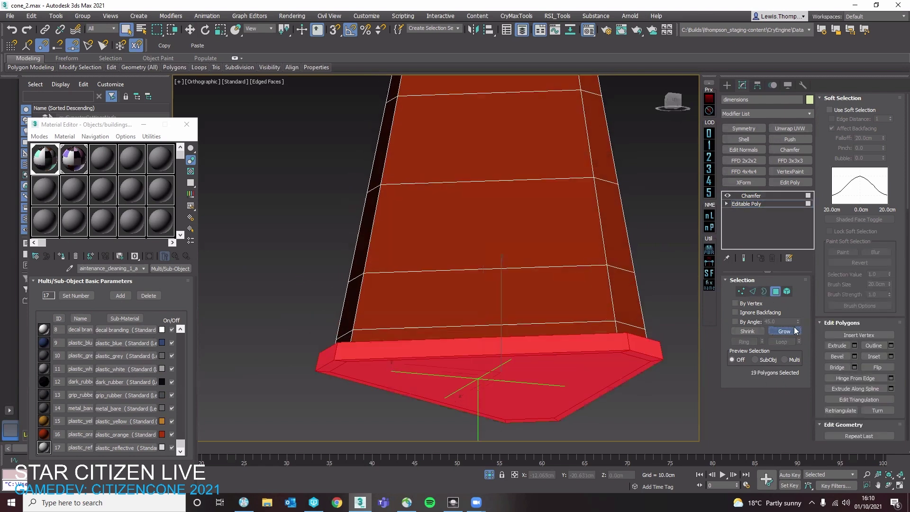
pyautogui.keyDown('alt'); pyautogui.moveTo(635, 412); pyautogui.dragTo(649, 397, button='middle'); pyautogui.keyUp('alt')
pyautogui.click(783, 332)
pyautogui.scroll(-3, 482, 337)
pyautogui.scroll(4, 482, 338)
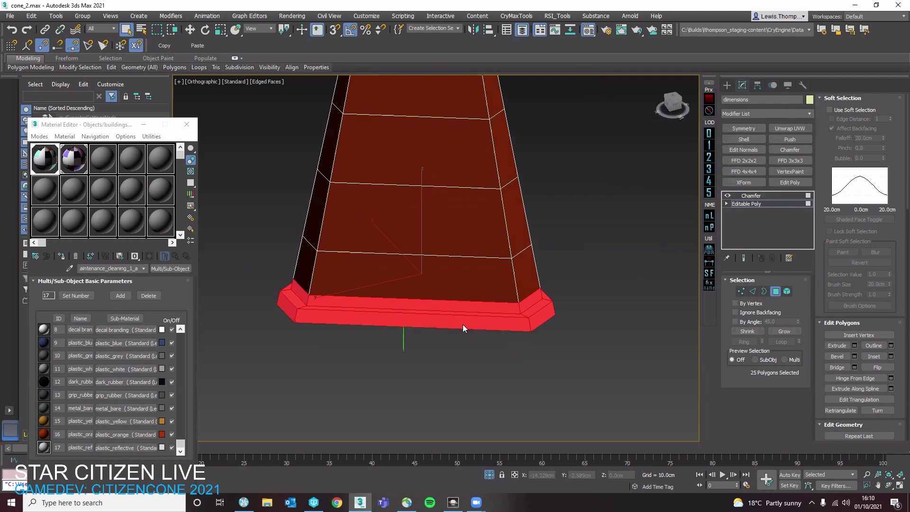
pyautogui.scroll(-5, 886, 409)
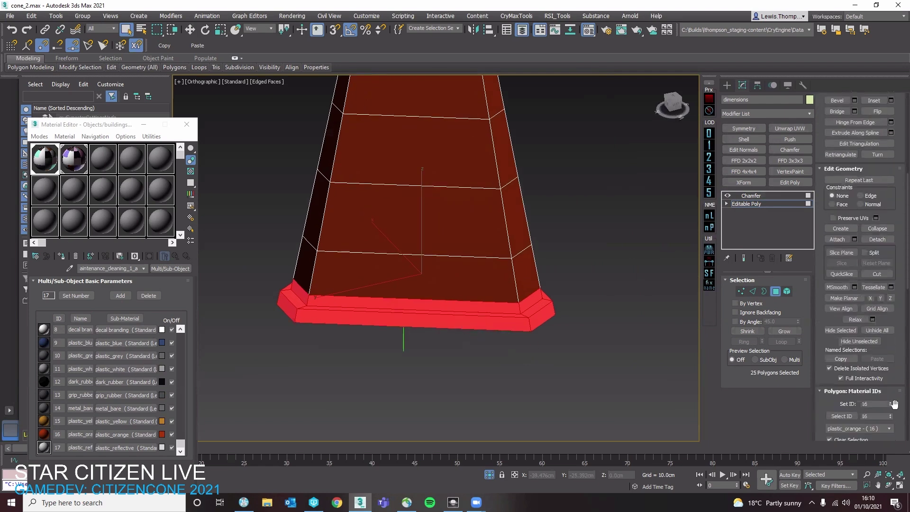
pyautogui.press('Return')
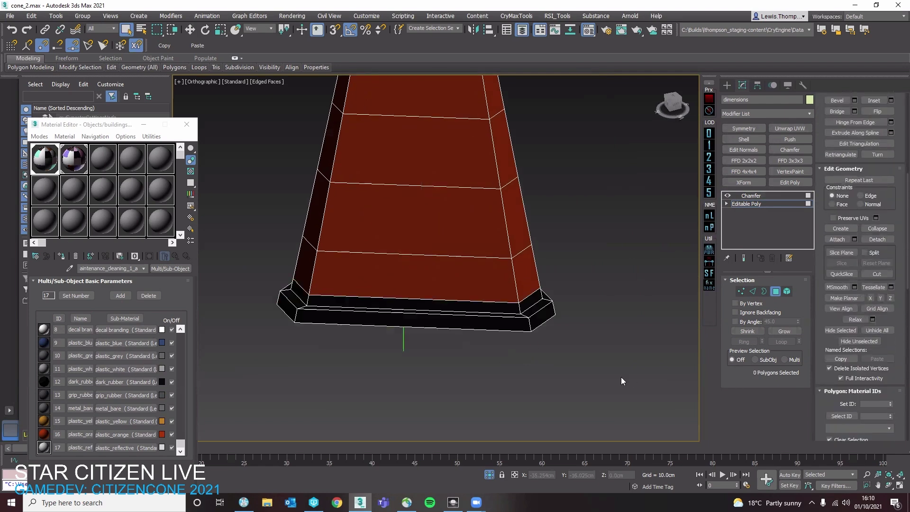
pyautogui.click(621, 377)
pyautogui.scroll(-3, 576, 311)
pyautogui.keyDown('alt'); pyautogui.moveTo(562, 297); pyautogui.dragTo(610, 309, button='middle'); pyautogui.keyUp('alt')
pyautogui.press('4')
pyautogui.press('4')
pyautogui.click(513, 186)
pyautogui.click(501, 163)
pyautogui.moveTo(502, 162); pyautogui.dragTo(529, 245, button='middle')
pyautogui.keyDown('ctrl'); pyautogui.click(752, 293); pyautogui.keyUp('ctrl')
pyautogui.scroll(5, 590, 250)
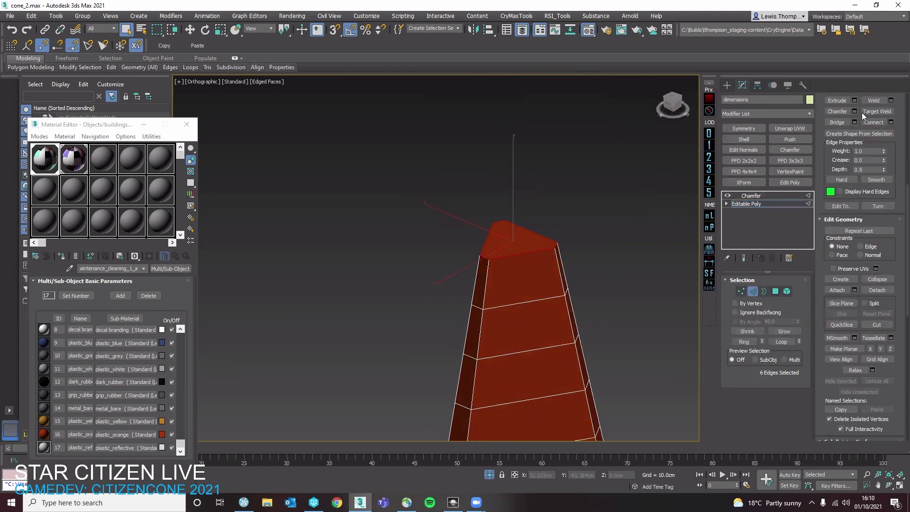
pyautogui.scroll(3, 867, 265)
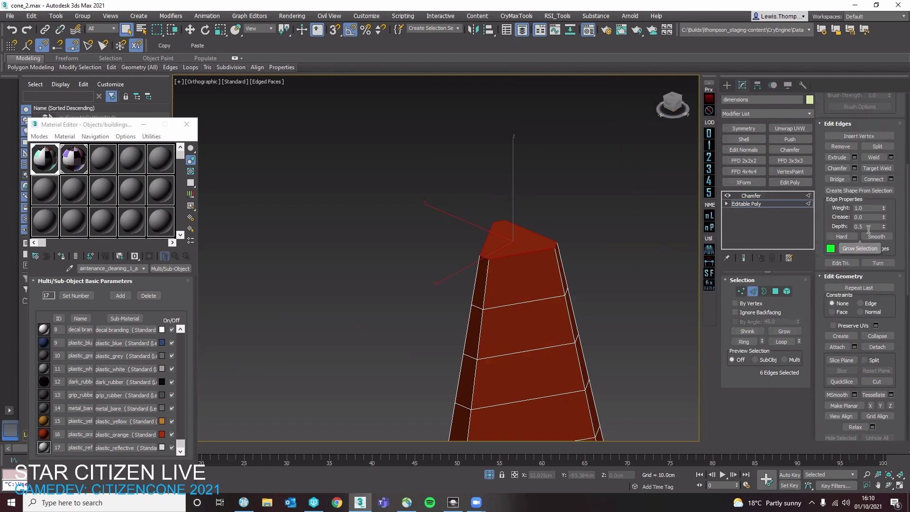
pyautogui.click(854, 168)
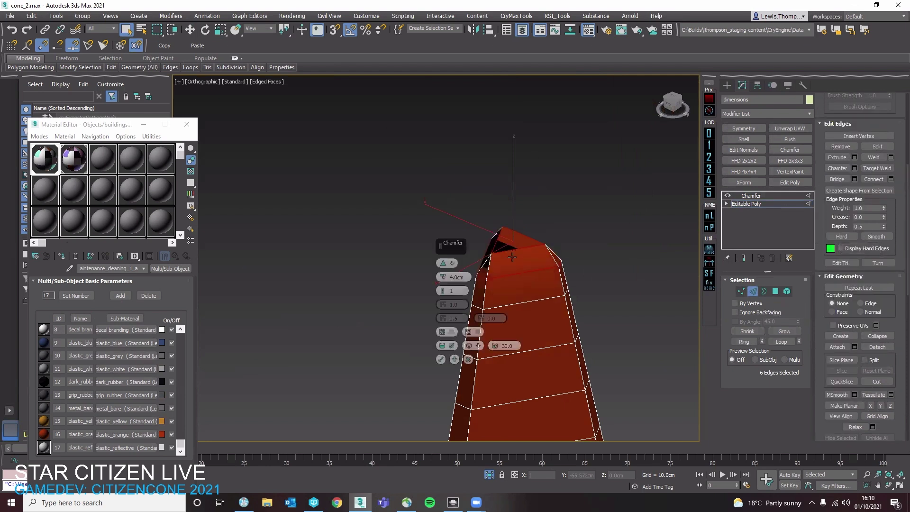
pyautogui.moveTo(444, 279); pyautogui.dragTo(449, 263)
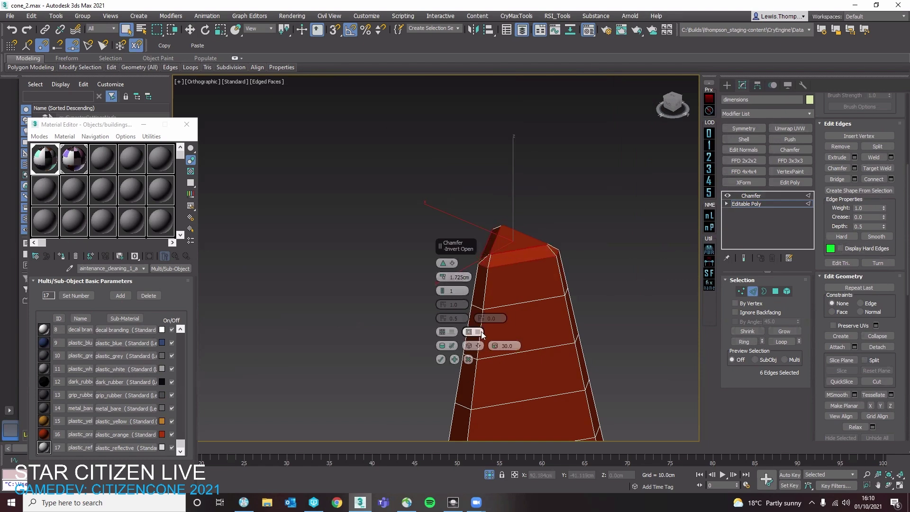
pyautogui.click(469, 359)
# Leave sub-object editing and return to the Chamfer modifier's settings
pyautogui.click(634, 336)
pyautogui.press('2')
pyautogui.click(633, 336)
pyautogui.click(561, 302)
pyautogui.keyDown('alt'); pyautogui.moveTo(565, 302); pyautogui.dragTo(598, 299, button='middle'); pyautogui.keyUp('alt')
pyautogui.scroll(-2, 598, 298)
pyautogui.click(744, 206)
pyautogui.press('4')
pyautogui.click(758, 196)
pyautogui.click(850, 117)
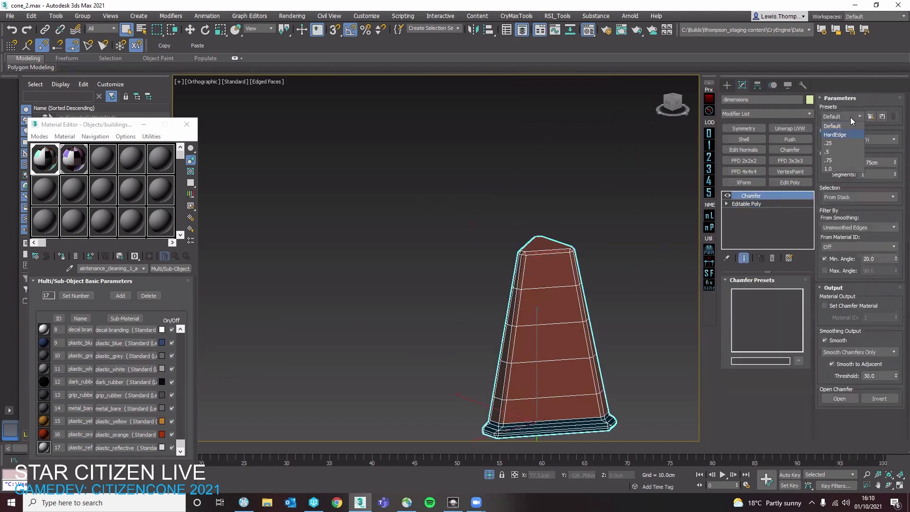
pyautogui.click(794, 129)
pyautogui.keyDown('alt'); pyautogui.moveTo(647, 209); pyautogui.dragTo(656, 209, button='middle'); pyautogui.keyUp('alt')
pyautogui.click(859, 196)
pyautogui.click(858, 196)
pyautogui.click(856, 116)
pyautogui.click(852, 135)
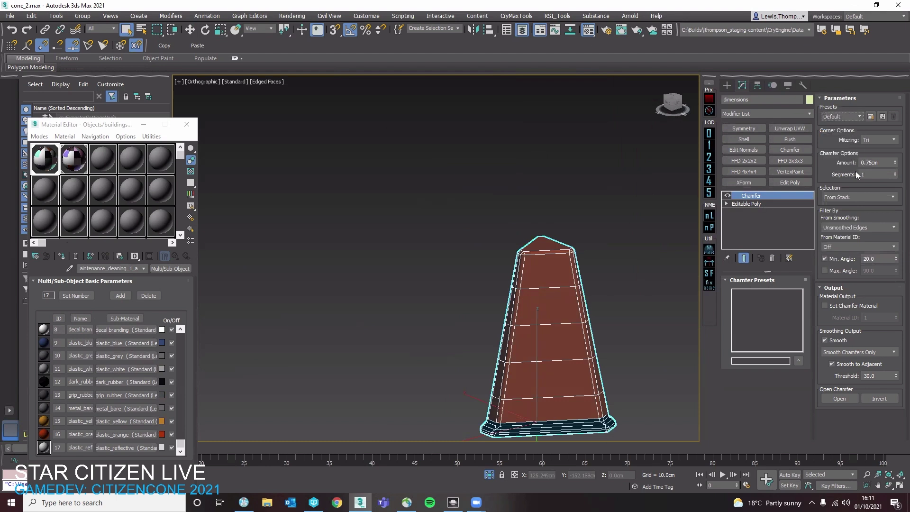
pyautogui.click(863, 195)
pyautogui.click(863, 195)
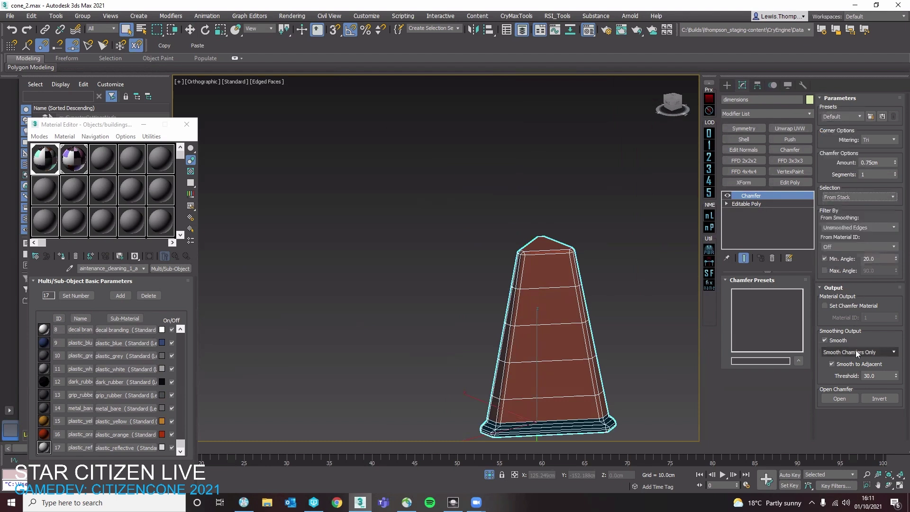
pyautogui.click(876, 196)
pyautogui.click(877, 196)
# Set the Chamfer modifier to Uniform mitering, amount type By Weight, scale 0.5 cm and 0 segments
pyautogui.click(879, 140)
pyautogui.click(876, 167)
pyautogui.click(879, 174)
pyautogui.click(873, 196)
pyautogui.doubleClick(882, 187)
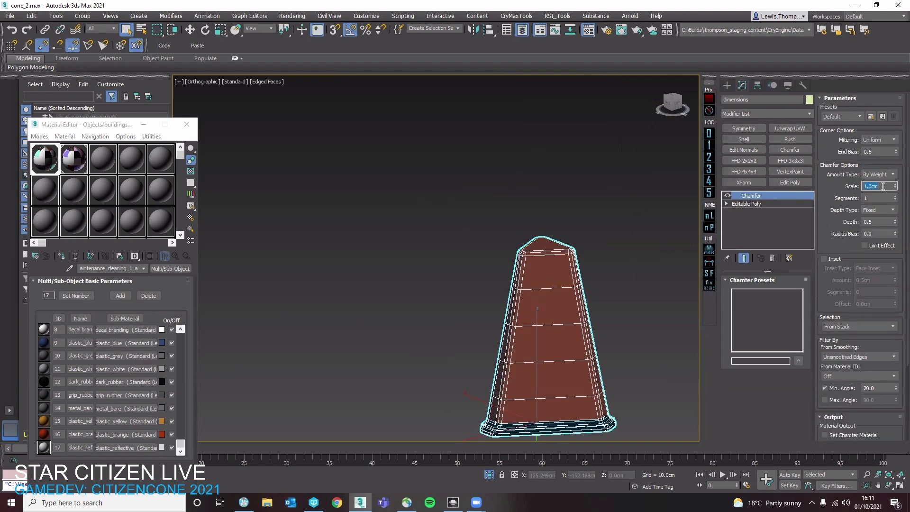
pyautogui.write('.5')
pyautogui.press('Return')
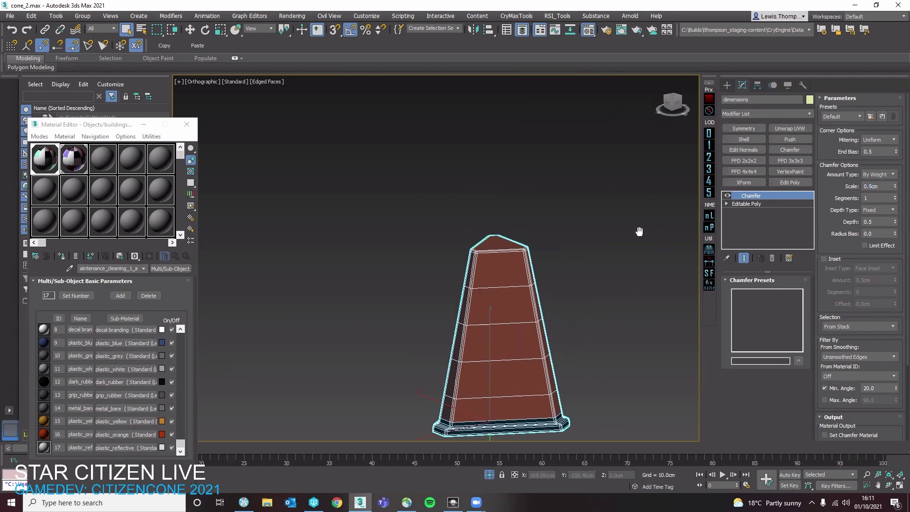
pyautogui.click(896, 200)
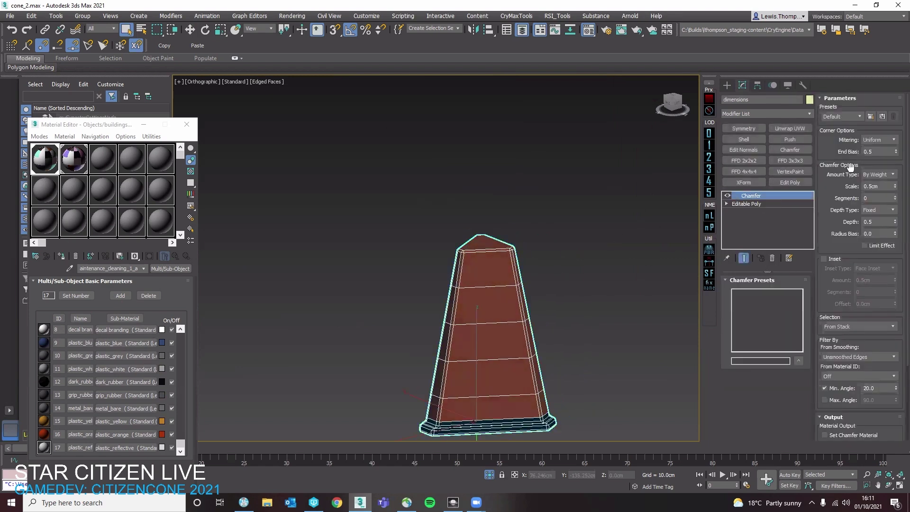
# Select the border edges of the cone's top face in the Editable Poly and open their edge weight for editing
pyautogui.click(778, 203)
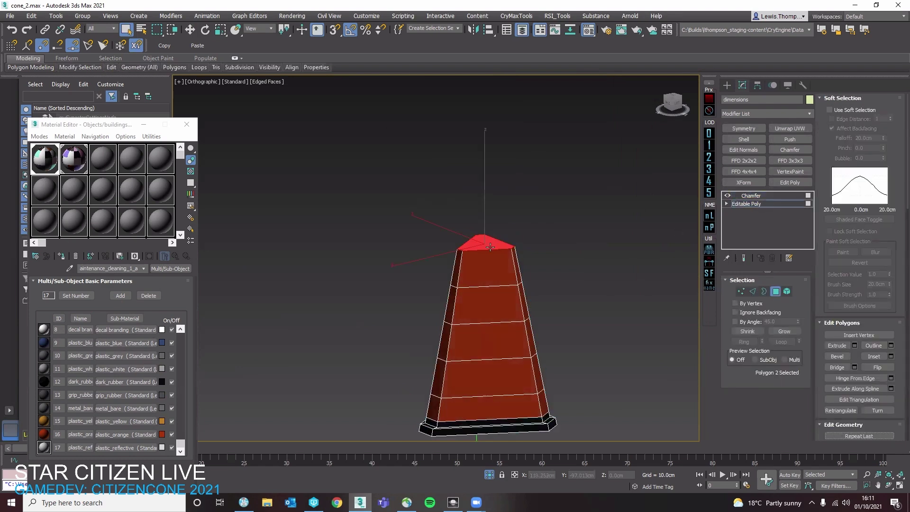
pyautogui.click(748, 291)
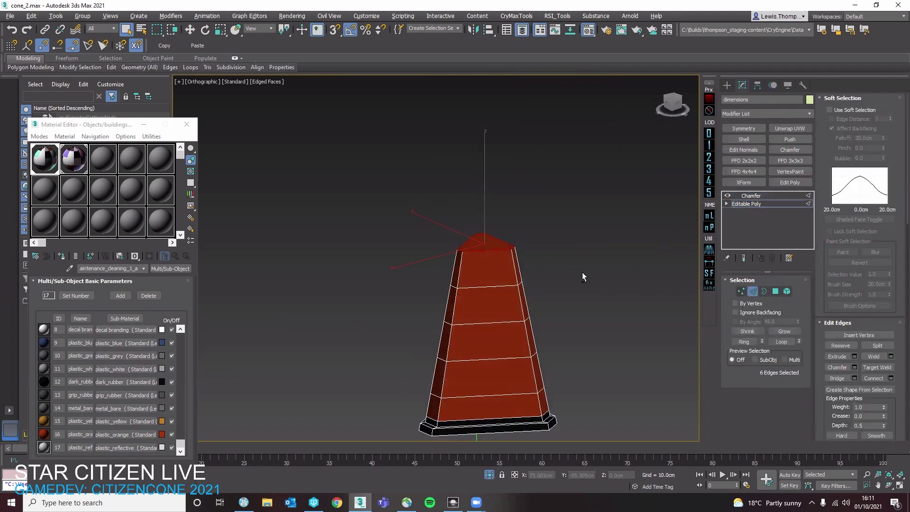
pyautogui.click(875, 364)
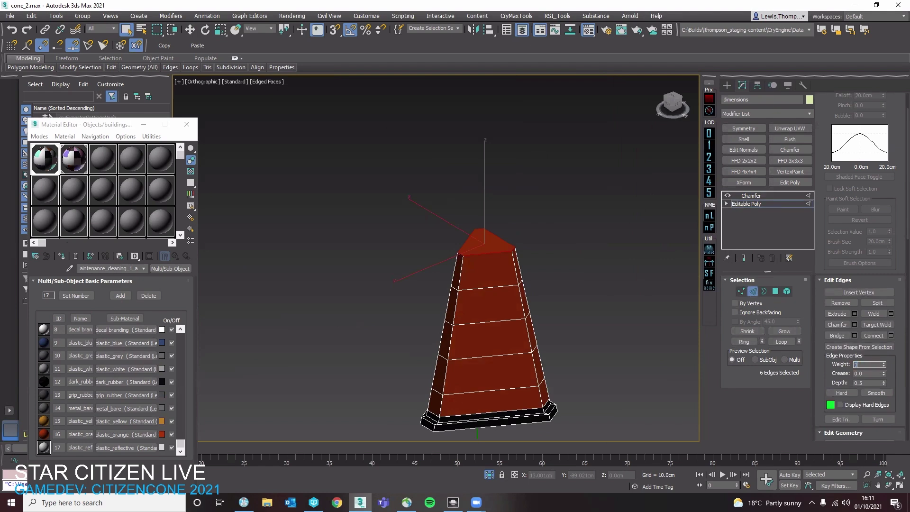
pyautogui.scroll(-1, 875, 364)
pyautogui.click(750, 292)
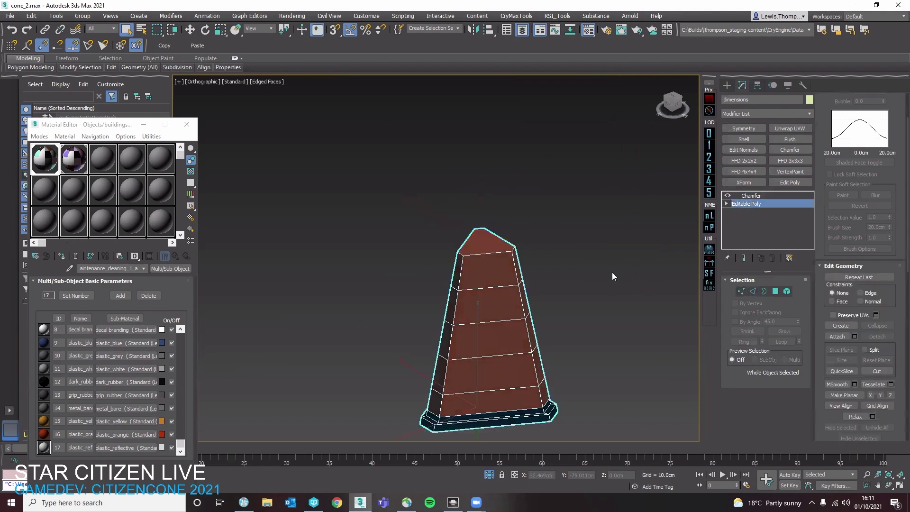
# Return to the Chamfer modifier and hide the edged faces to examine the cone's shading beside the reference cone
pyautogui.click(612, 272)
pyautogui.click(504, 277)
pyautogui.moveTo(579, 287)
pyautogui.keyDown('alt'); pyautogui.mouseDown(button='middle')
pyautogui.moveTo(580, 263)
pyautogui.moveTo(541, 317)
pyautogui.moveTo(571, 298)
pyautogui.moveTo(548, 297)
pyautogui.moveTo(543, 306)
pyautogui.moveTo(571, 326)
pyautogui.moveTo(559, 293)
pyautogui.mouseUp(button='middle'); pyautogui.keyUp('alt')
pyautogui.press('F4')
pyautogui.scroll(-5, 559, 293)
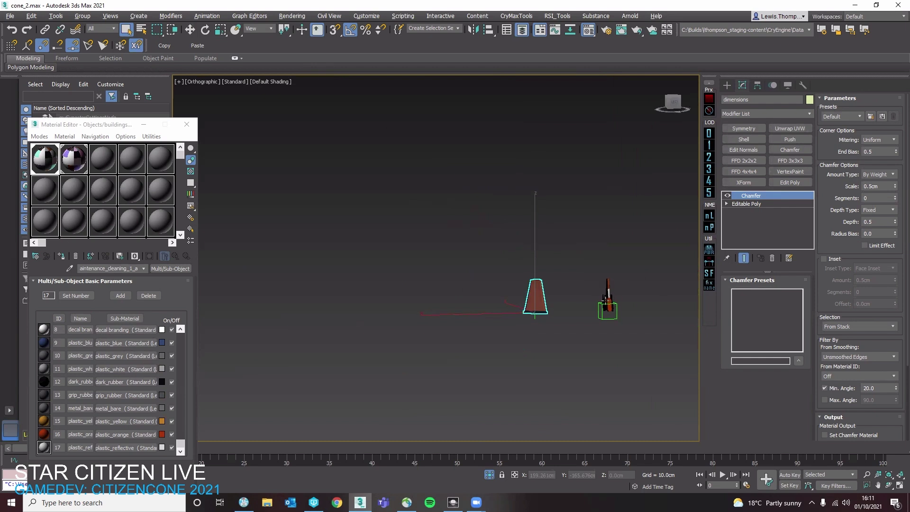
pyautogui.scroll(6, 533, 290)
pyautogui.click(776, 204)
pyautogui.press('4')
pyautogui.scroll(3, 550, 256)
pyautogui.moveTo(551, 256)
pyautogui.keyDown('alt'); pyautogui.mouseDown(button='middle')
pyautogui.moveTo(563, 293)
pyautogui.moveTo(546, 246)
pyautogui.mouseUp(button='middle'); pyautogui.keyUp('alt')
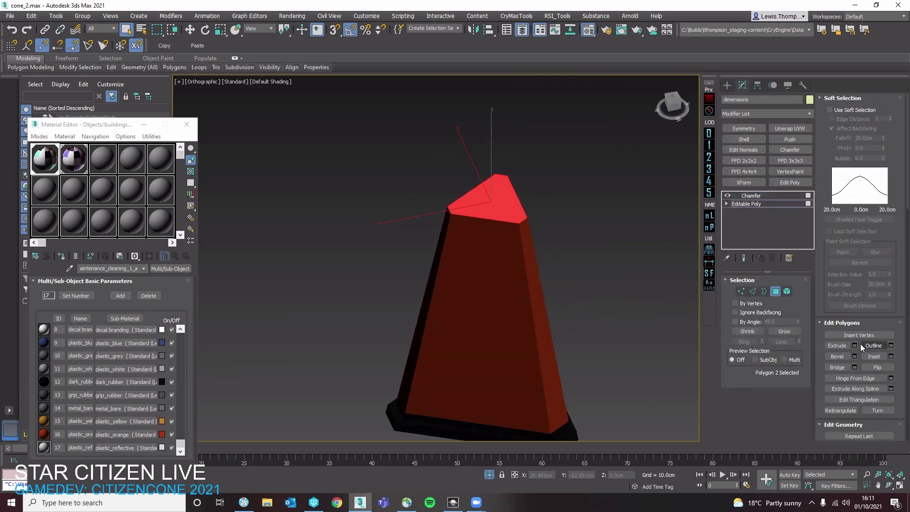
pyautogui.click(892, 356)
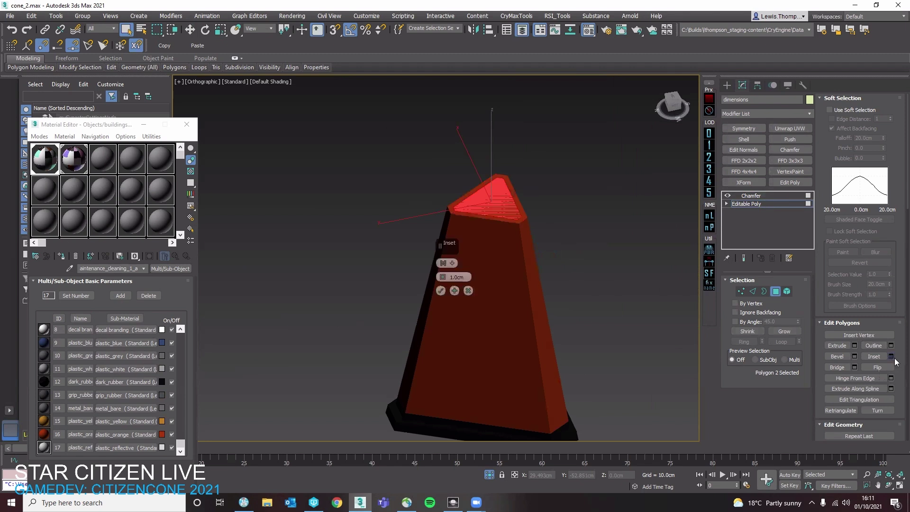
pyautogui.click(459, 292)
# Connect the ring of sloping edges in the cone's top band with one new edge loop and display edged faces
pyautogui.press('2')
pyautogui.keyDown('alt'); pyautogui.moveTo(554, 274); pyautogui.dragTo(548, 246, button='middle'); pyautogui.keyUp('alt')
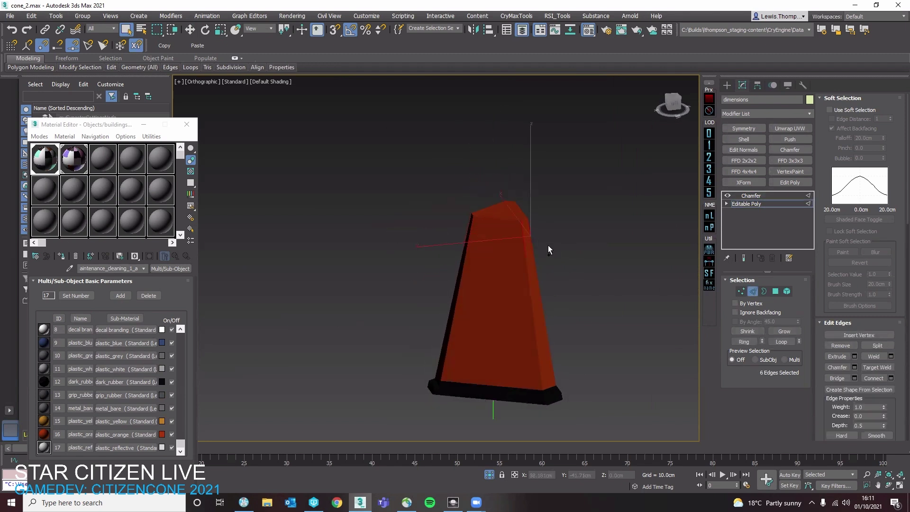
pyautogui.click(892, 378)
pyautogui.click(440, 304)
pyautogui.press('F4')
pyautogui.moveTo(524, 236)
pyautogui.keyDown('alt'); pyautogui.mouseDown(button='middle')
pyautogui.moveTo(531, 246)
pyautogui.moveTo(504, 218)
pyautogui.mouseUp(button='middle'); pyautogui.keyUp('alt')
# Select the new edge loop in the top band and move it up close to the cone's top edge
pyautogui.click(497, 204)
pyautogui.press('4')
pyautogui.click(497, 204)
pyautogui.click(495, 230)
pyautogui.press('2')
pyautogui.scroll(-3, 496, 229)
pyautogui.click(505, 230)
pyautogui.click(504, 220)
pyautogui.scroll(5, 503, 222)
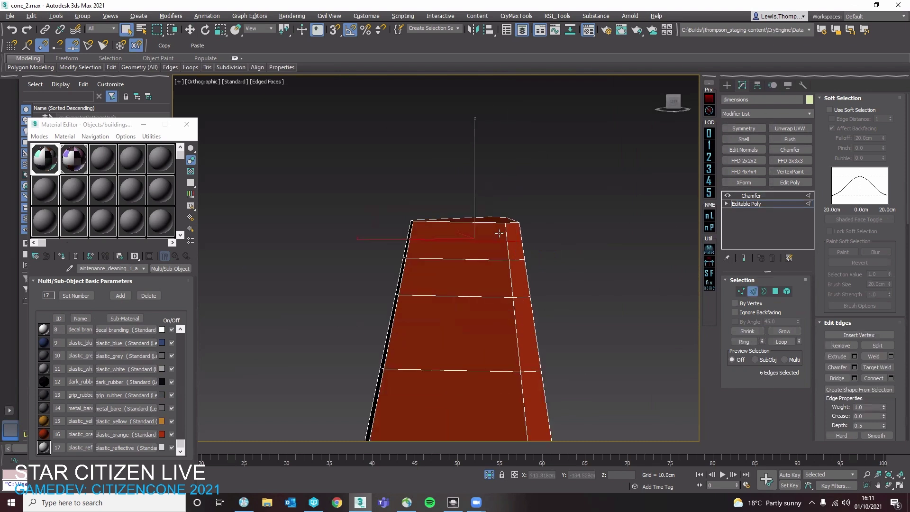
# Set the cone's top face and the narrow band below it to the black dark_rubber sub-material's ID
pyautogui.press('4')
pyautogui.click(494, 262)
pyautogui.keyDown('alt'); pyautogui.moveTo(494, 262); pyautogui.dragTo(498, 273, button='middle'); pyautogui.keyUp('alt')
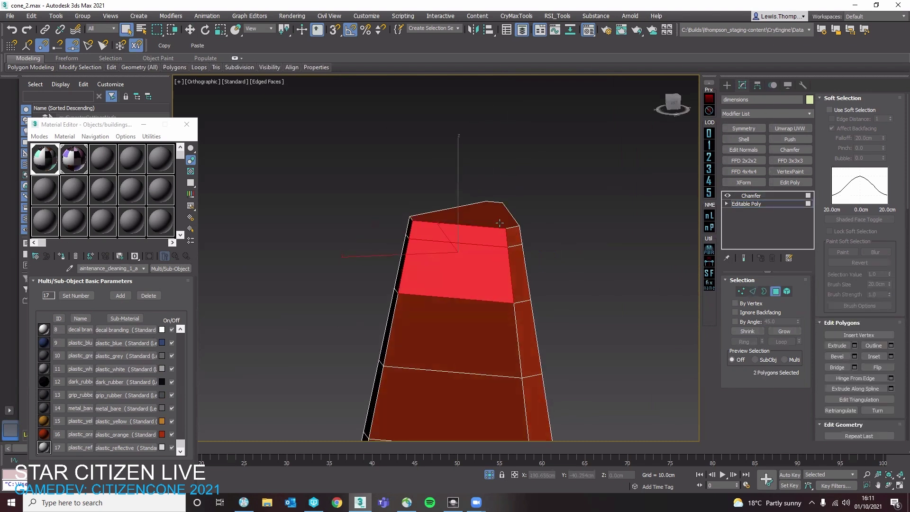
pyautogui.click(495, 217)
pyautogui.click(797, 332)
pyautogui.scroll(-6, 901, 403)
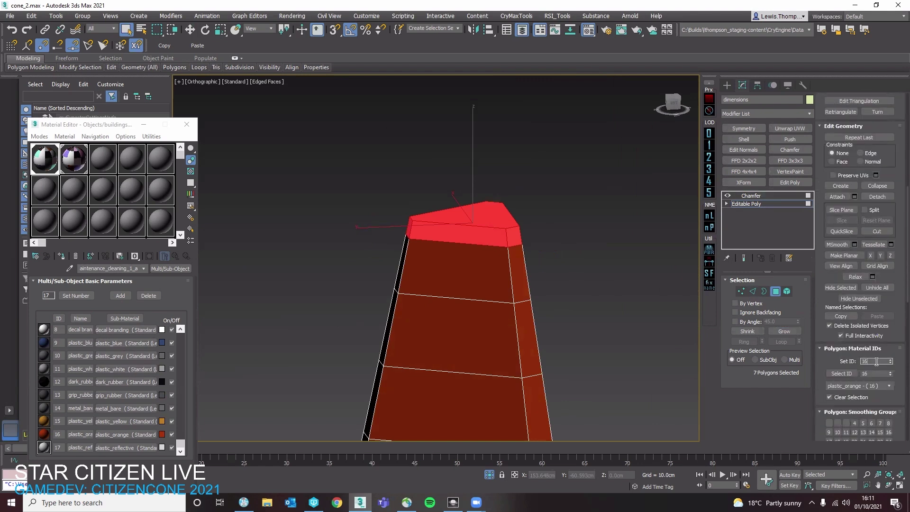
pyautogui.press('Return')
pyautogui.scroll(-5, 550, 276)
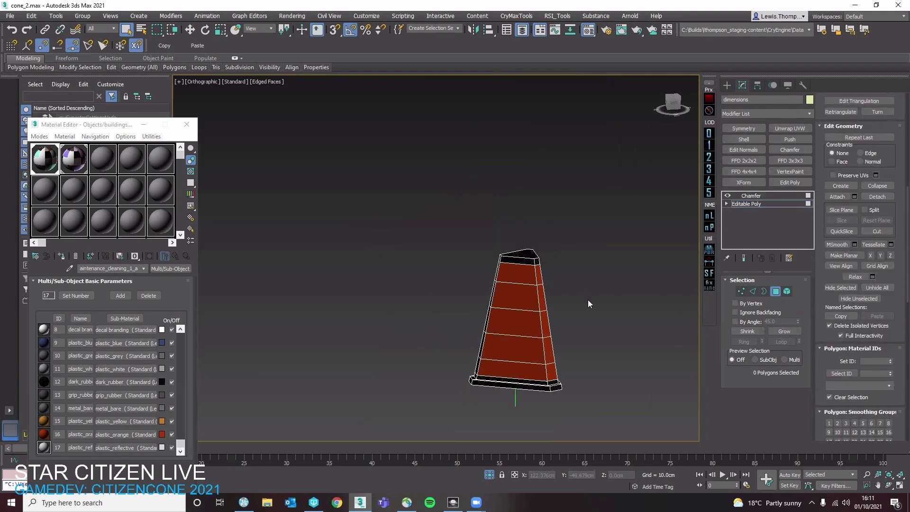
# Select the two middle bands of the cone's body and set their material ID to 17 (plastic_reflective)
pyautogui.press('2')
pyautogui.moveTo(636, 323); pyautogui.dragTo(539, 303, button='middle')
pyautogui.click(752, 196)
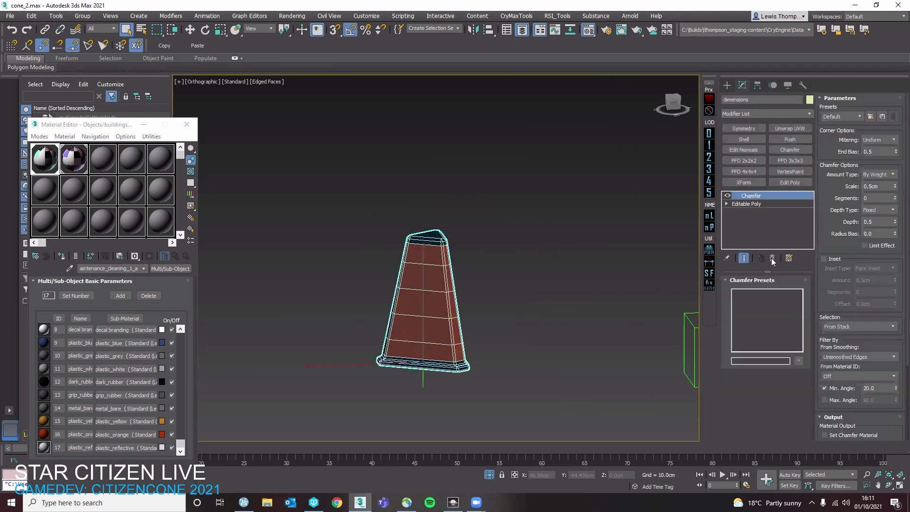
pyautogui.click(768, 205)
pyautogui.press('4')
pyautogui.click(444, 309)
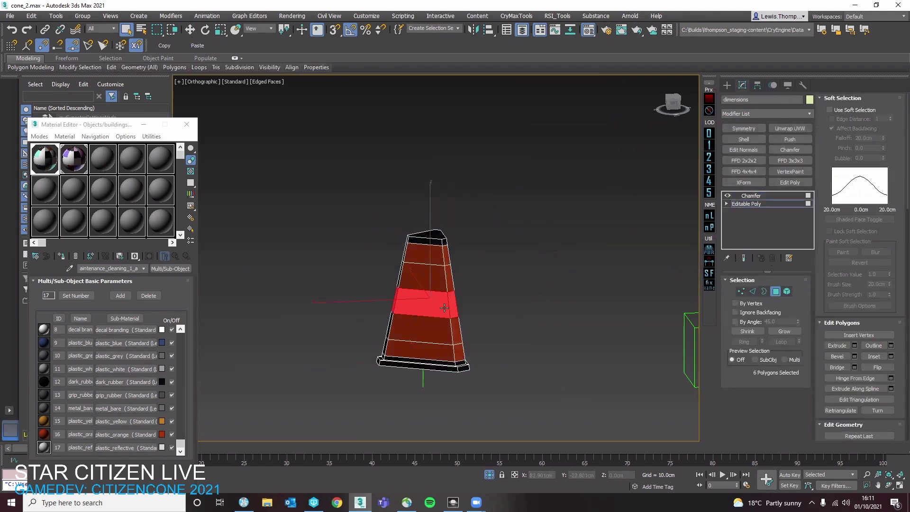
pyautogui.keyDown('ctrl'); pyautogui.click(440, 277); pyautogui.keyUp('ctrl')
pyautogui.scroll(-5, 813, 345)
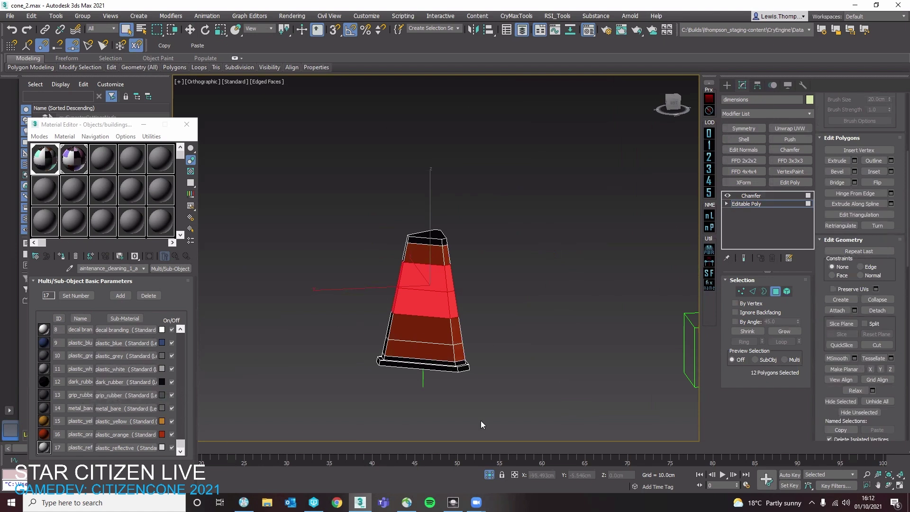
pyautogui.scroll(-3, 806, 387)
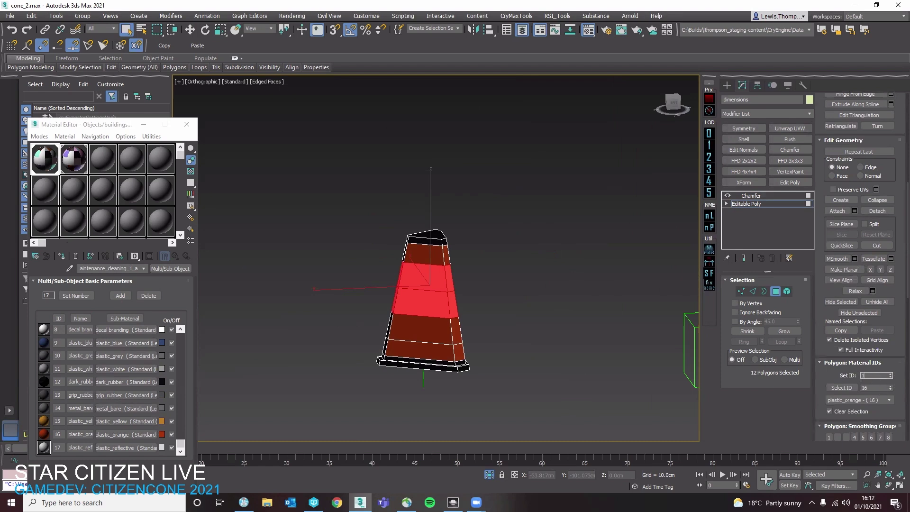
pyautogui.write('7')
pyautogui.press('Return')
# Leave polygon editing of the striped cone and export it to the game as cone_3_a.cgf
pyautogui.click(774, 295)
pyautogui.click(491, 321)
pyautogui.click(444, 315)
pyautogui.keyDown('alt'); pyautogui.moveTo(444, 315); pyautogui.dragTo(516, 334, button='middle'); pyautogui.keyUp('alt')
pyautogui.click(516, 335)
pyautogui.click(447, 334)
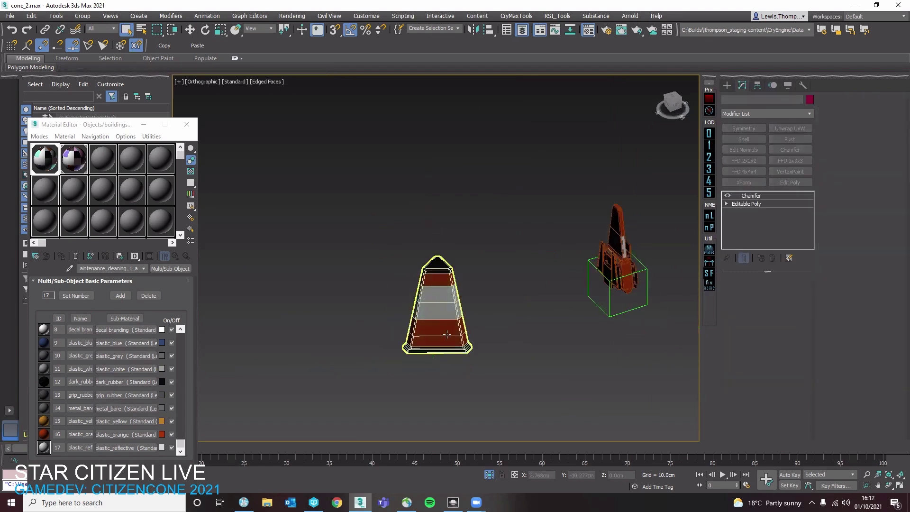
pyautogui.click(444, 359)
pyautogui.hotkey('ctrl', 'shift', 'e')
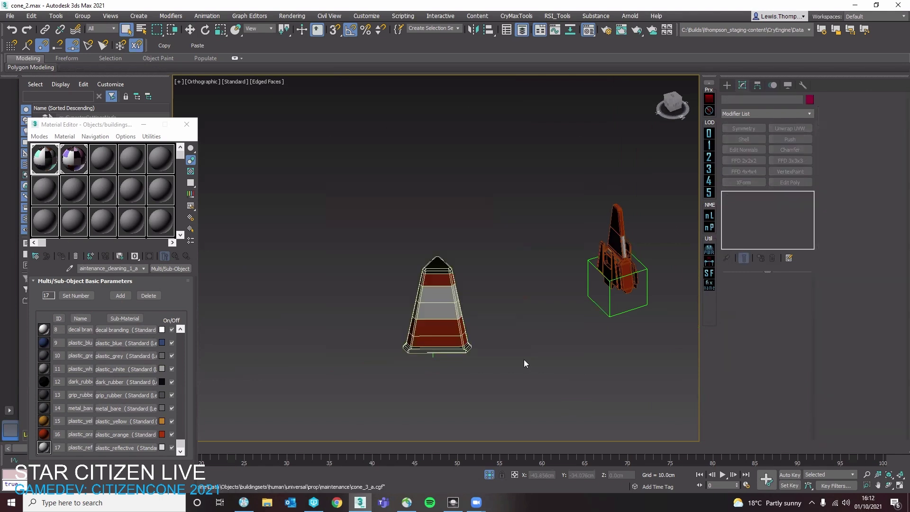
# Switch to the Sandbox Editor and delete the selected cone_1_closed_a brush from the level
pyautogui.click(453, 504)
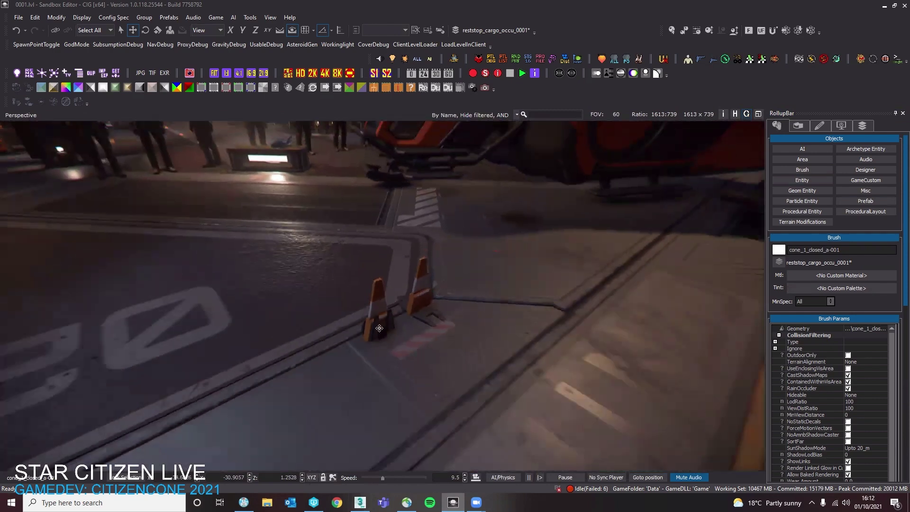
pyautogui.press('Delete')
pyautogui.click(421, 270)
pyautogui.moveTo(422, 271); pyautogui.dragTo(505, 301, button='right')
pyautogui.hotkey('shift', 'space')
pyautogui.hotkey('shift', 'space')
pyautogui.hotkey('shift', 'space')
pyautogui.press('w')
# Filter the brush browser for cone_3 and place the cone_3_a brush on the floor beside the remaining cone
pyautogui.click(822, 178)
pyautogui.write('c')
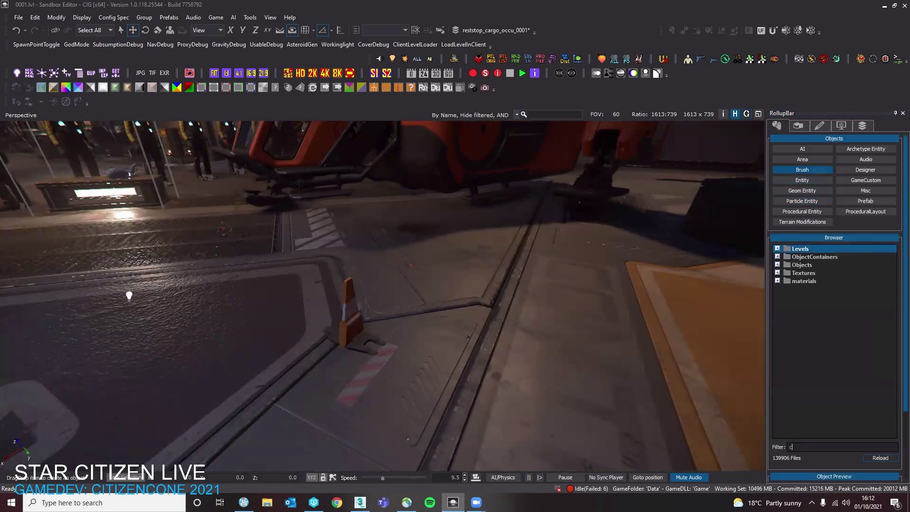
pyautogui.write('one_3')
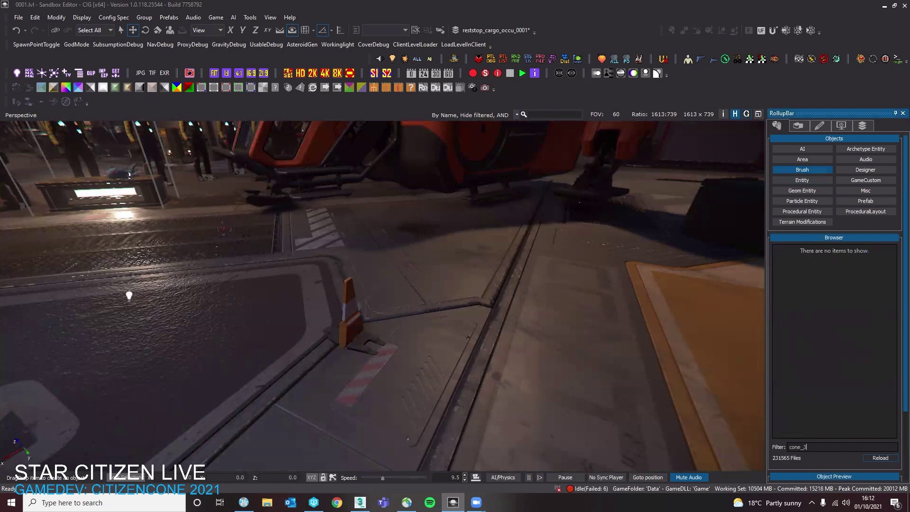
pyautogui.moveTo(838, 297); pyautogui.dragTo(429, 311)
# Examine the placed cone_3_a brush from several angles beside the other traffic cone
pyautogui.moveTo(428, 311)
pyautogui.mouseDown(button='right')
pyautogui.moveTo(461, 335)
pyautogui.moveTo(488, 335)
pyautogui.mouseUp(button='right')
pyautogui.press('w')
pyautogui.press('s')
pyautogui.press('w')
pyautogui.press('a')
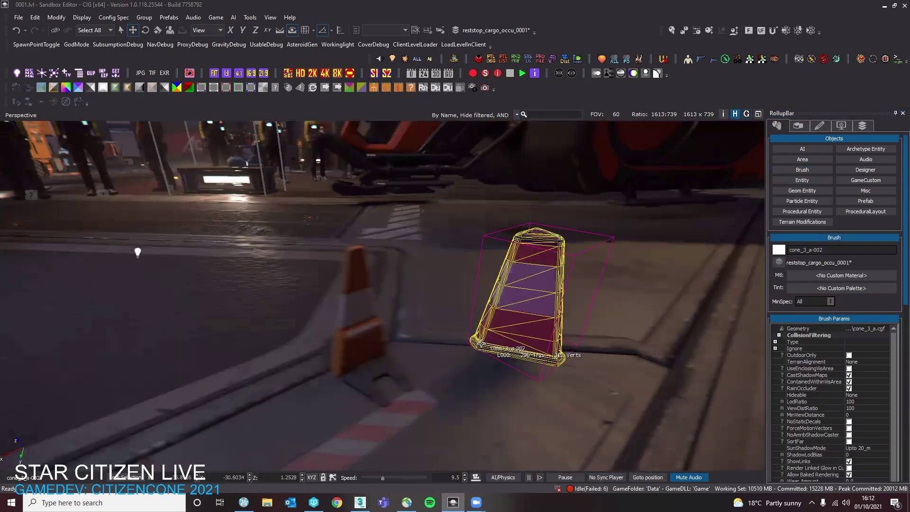
pyautogui.moveTo(564, 363); pyautogui.dragTo(612, 355, button='right')
pyautogui.press('a')
pyautogui.moveTo(526, 356); pyautogui.dragTo(562, 358, button='right')
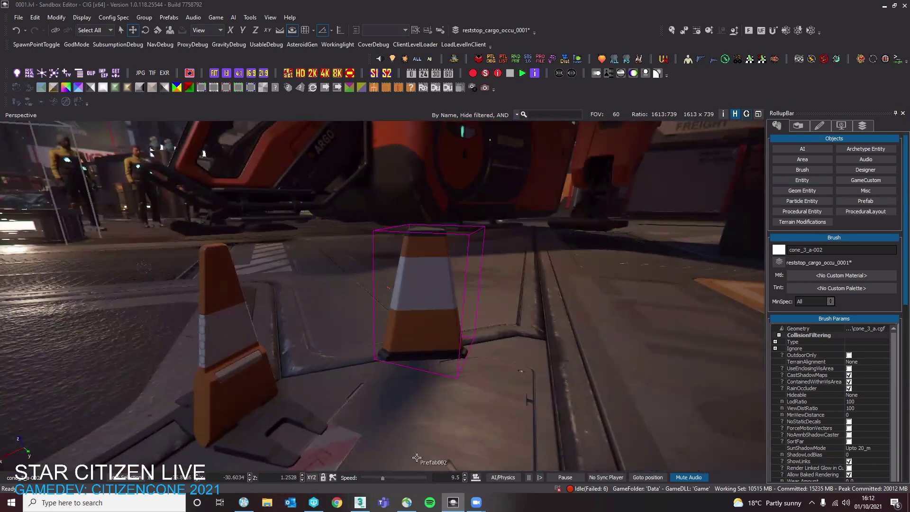
pyautogui.press('s')
pyautogui.moveTo(423, 436); pyautogui.dragTo(372, 488, button='right')
pyautogui.press('w')
pyautogui.moveTo(372, 303); pyautogui.dragTo(327, 318, button='right')
pyautogui.press('w')
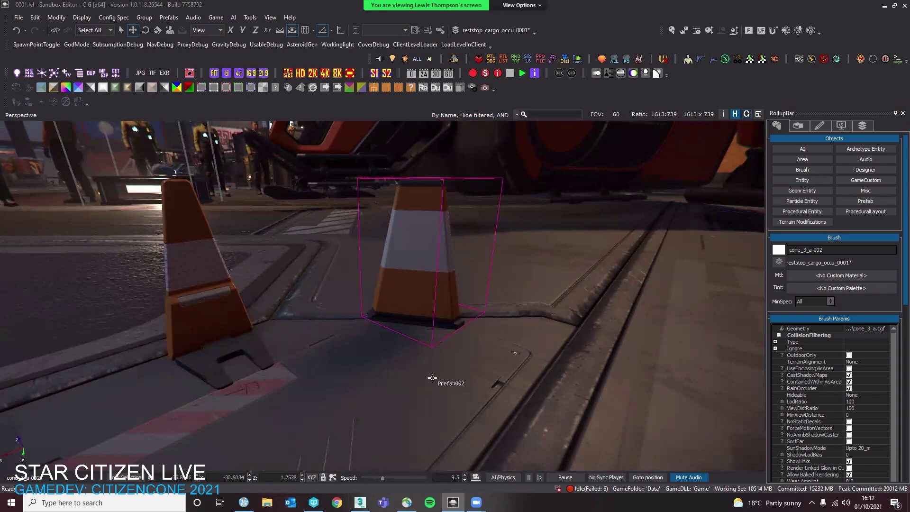
pyautogui.moveTo(448, 325); pyautogui.dragTo(437, 328, button='right')
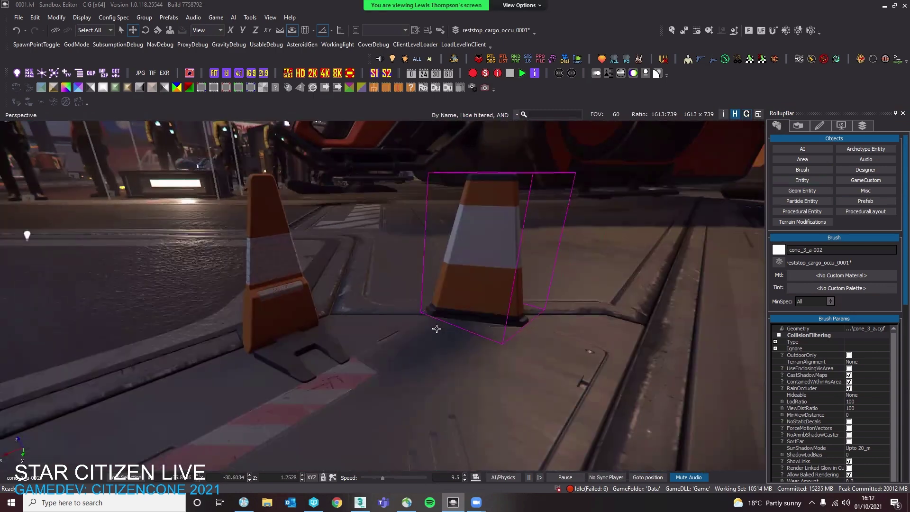
# Display the transform gizmo and move the cone_3_a brush along the floor
pyautogui.click(749, 114)
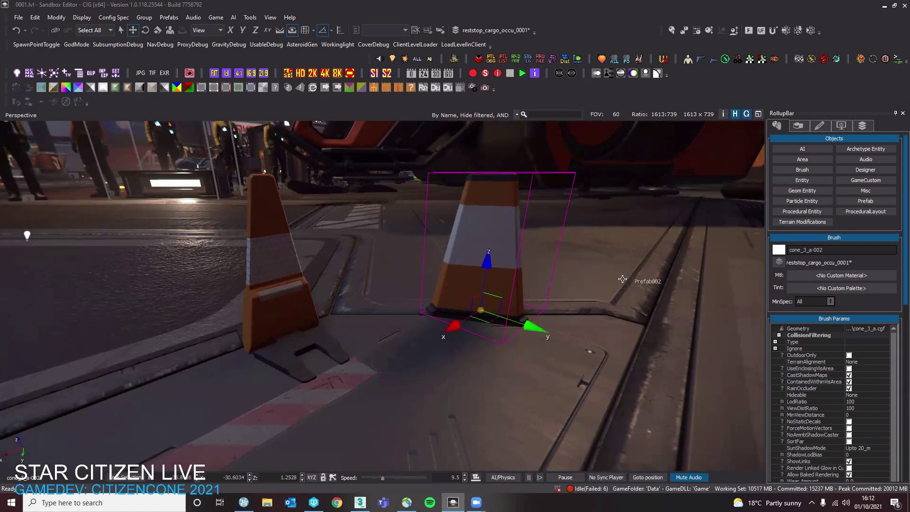
pyautogui.moveTo(627, 277); pyautogui.dragTo(606, 284, button='right')
pyautogui.moveTo(492, 306); pyautogui.dragTo(545, 321)
pyautogui.moveTo(545, 320); pyautogui.dragTo(553, 266, button='right')
pyautogui.moveTo(407, 154)
pyautogui.mouseDown(button='right')
pyautogui.moveTo(463, 279)
pyautogui.moveTo(436, 254)
pyautogui.moveTo(449, 221)
pyautogui.moveTo(420, 163)
pyautogui.mouseUp(button='right')
pyautogui.moveTo(545, 320); pyautogui.dragTo(543, 338, button='right')
# Switch to 3ds Max, add an FFD 2x2x2 beneath the Chamfer, scale its top control points inward and collapse it into the mesh
pyautogui.hotkey('alt', 'Tab')
pyautogui.click(445, 325)
pyautogui.scroll(3, 479, 335)
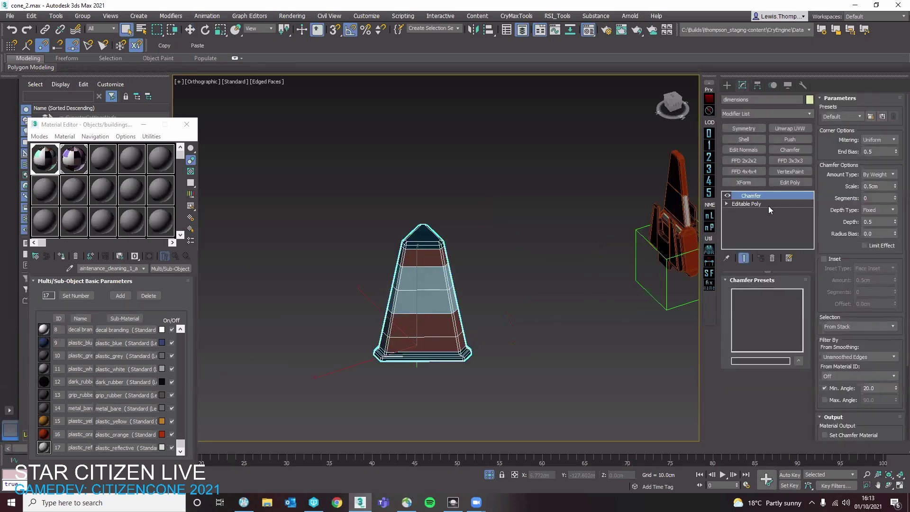
pyautogui.click(746, 204)
pyautogui.click(744, 160)
pyautogui.click(737, 204)
pyautogui.click(758, 212)
pyautogui.keyDown('alt'); pyautogui.moveTo(446, 275); pyautogui.dragTo(403, 228, button='middle'); pyautogui.keyUp('alt')
pyautogui.moveTo(329, 185); pyautogui.dragTo(504, 253)
pyautogui.press('r')
pyautogui.scroll(4, 409, 229)
pyautogui.keyDown('alt'); pyautogui.moveTo(410, 235); pyautogui.dragTo(406, 241, button='middle'); pyautogui.keyUp('alt')
pyautogui.moveTo(406, 240); pyautogui.dragTo(407, 250)
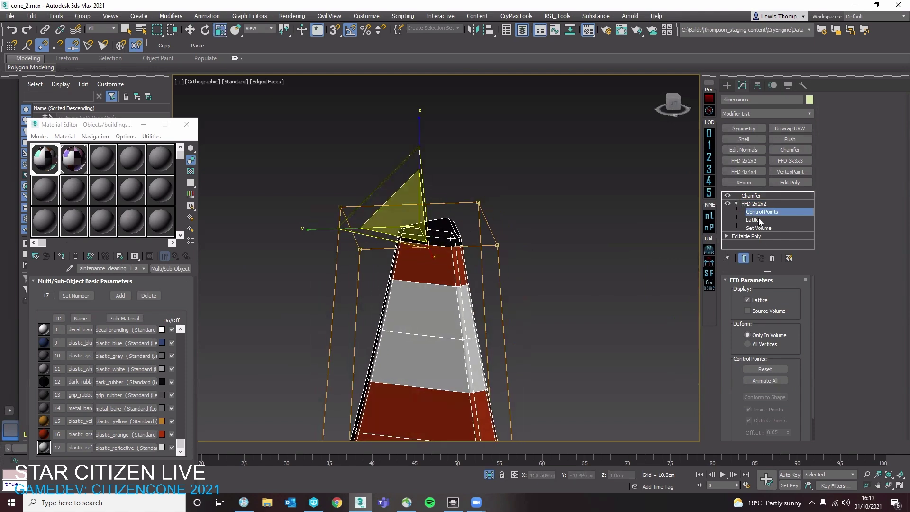
pyautogui.click(755, 204)
pyautogui.rightClick(760, 204)
pyautogui.click(787, 292)
# Check the narrowed cone's shape and export cone_3_a and cone_2_a to their game files
pyautogui.click(407, 261)
pyautogui.scroll(-3, 408, 263)
pyautogui.keyDown('alt'); pyautogui.moveTo(413, 266); pyautogui.dragTo(484, 290, button='middle'); pyautogui.keyUp('alt')
pyautogui.click(579, 347)
pyautogui.click(490, 306)
pyautogui.scroll(3, 484, 290)
pyautogui.scroll(3, 484, 290)
pyautogui.click(514, 275)
pyautogui.scroll(-5, 515, 277)
pyautogui.click(490, 289)
pyautogui.click(664, 350)
pyautogui.hotkey('ctrl', 'e')
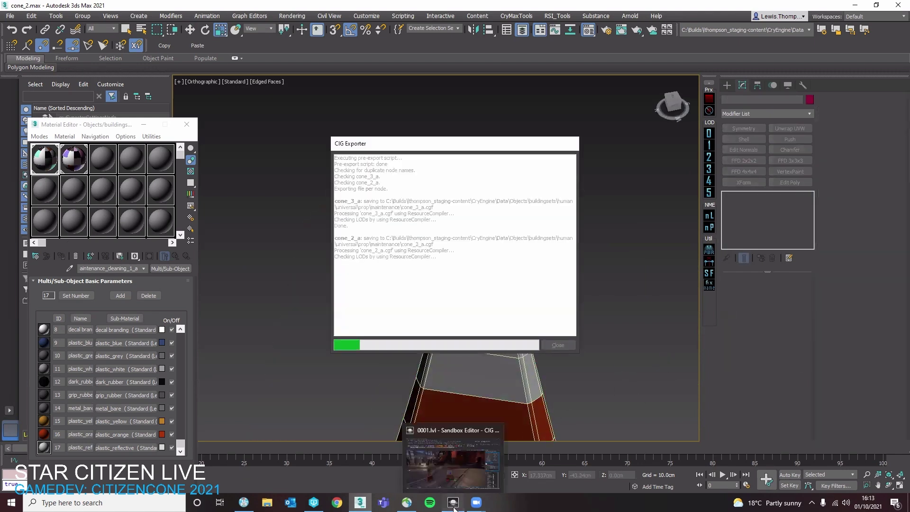
# Switch to the Sandbox Editor and move the cone_3_a brush closer to the other traffic cone
pyautogui.click(456, 502)
pyautogui.press('s')
pyautogui.moveTo(460, 327); pyautogui.dragTo(472, 338, button='right')
pyautogui.moveTo(465, 361); pyautogui.dragTo(350, 369)
pyautogui.moveTo(403, 326); pyautogui.dragTo(393, 342)
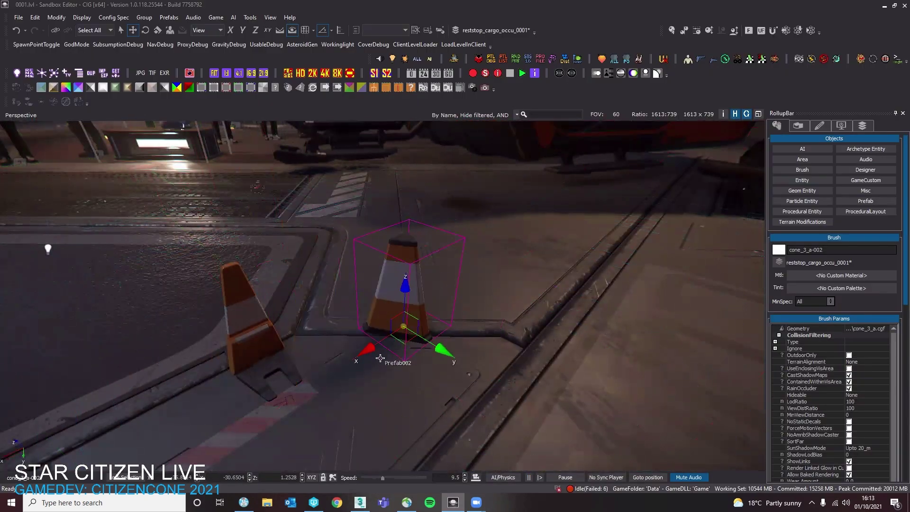
pyautogui.press('a')
pyautogui.moveTo(476, 350); pyautogui.dragTo(438, 378)
# Examine the narrowed cone_3_a in the level from different distances and angles
pyautogui.press('d')
pyautogui.press('a')
pyautogui.moveTo(483, 342); pyautogui.dragTo(480, 311, button='right')
pyautogui.press('d')
pyautogui.press('w')
pyautogui.press('s')
pyautogui.press('w')
pyautogui.press('s')
pyautogui.press('w')
pyautogui.press('a')
pyautogui.press('a')
pyautogui.press('d')
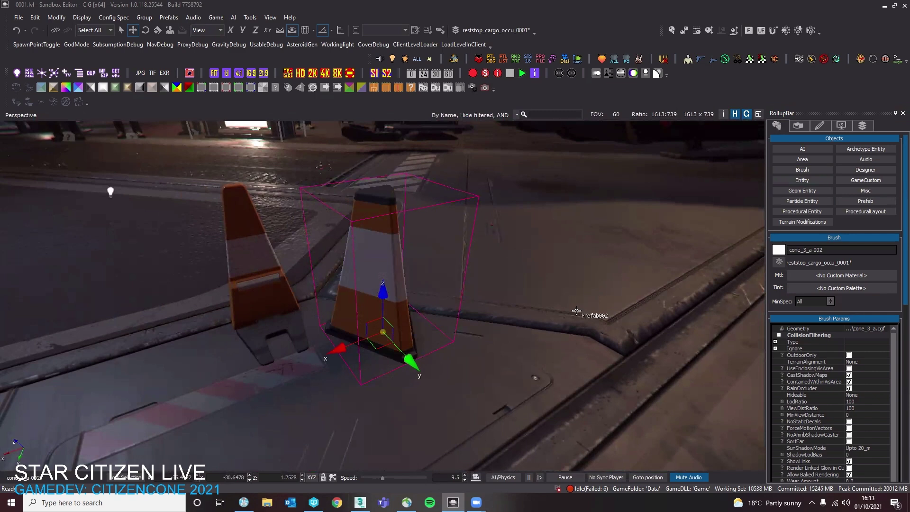
pyautogui.press('s')
pyautogui.moveTo(453, 327); pyautogui.dragTo(458, 304, button='right')
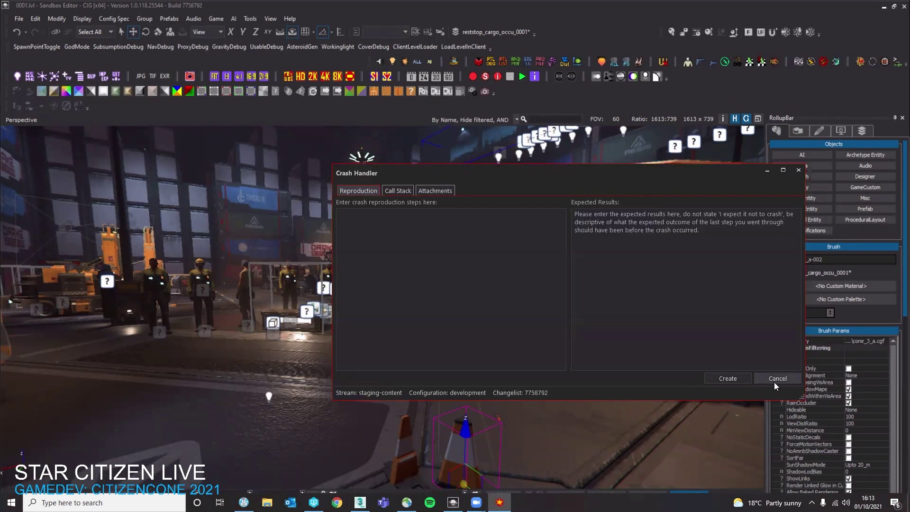
# Dismiss the crash report without creating it and confirm the cancellation
pyautogui.click(775, 380)
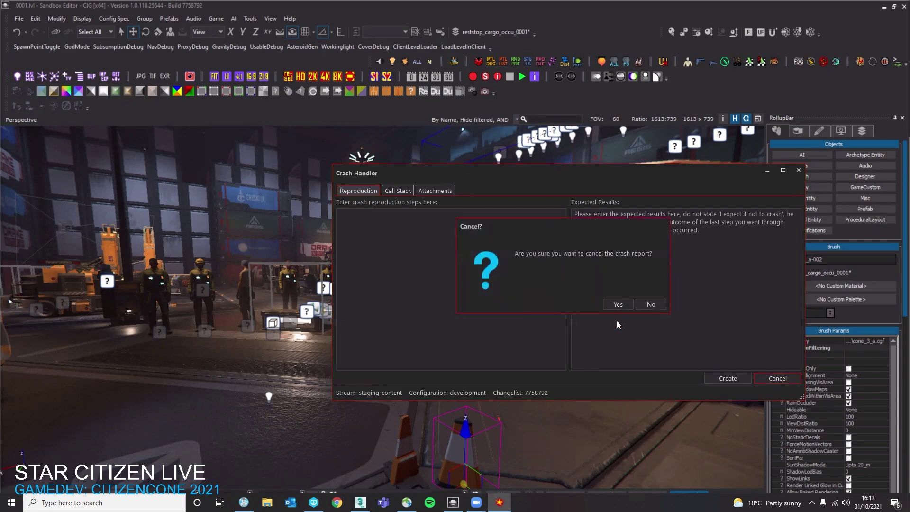
pyautogui.click(623, 304)
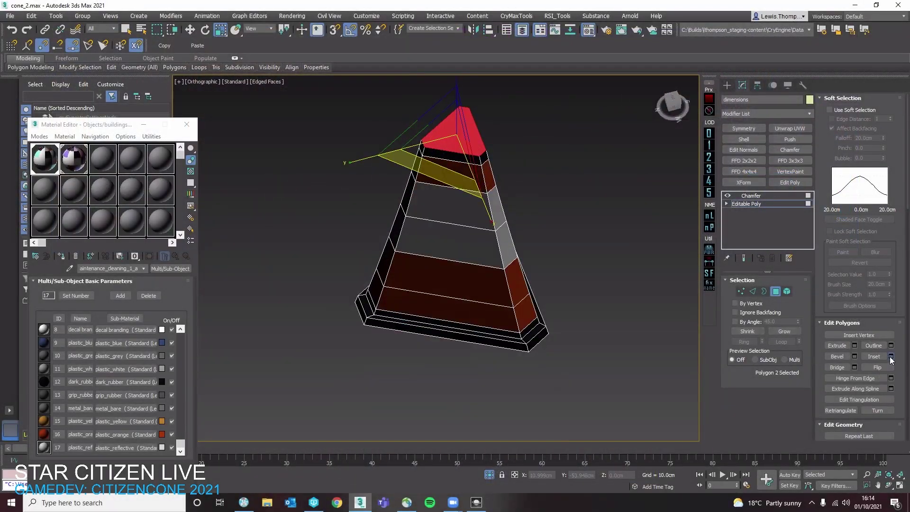
# Try to inset the cone's selected top face in 3ds Max, then clear the face selection
pyautogui.click(892, 358)
pyautogui.scroll(5, 463, 112)
pyautogui.moveTo(463, 113); pyautogui.dragTo(464, 149, button='middle')
pyautogui.click(469, 291)
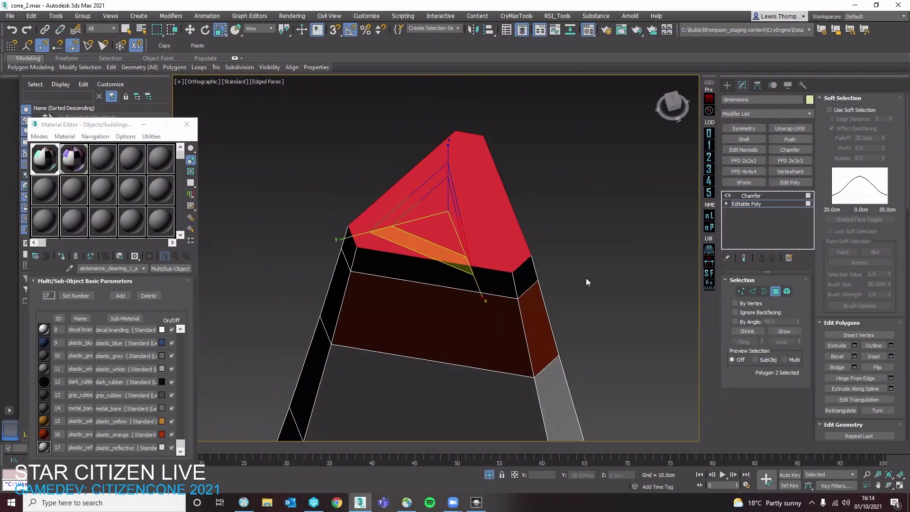
pyautogui.scroll(-4, 628, 299)
pyautogui.click(630, 301)
pyautogui.scroll(-3, 630, 300)
pyautogui.keyDown('alt'); pyautogui.moveTo(630, 300); pyautogui.dragTo(571, 205, button='middle'); pyautogui.keyUp('alt')
# Undo the recent edits back to the unscaled FFD 2x2x2 modifier, then delete that modifier from the cone
pyautogui.hotkey('ctrl', 'z')
pyautogui.hotkey('ctrl', 'z')
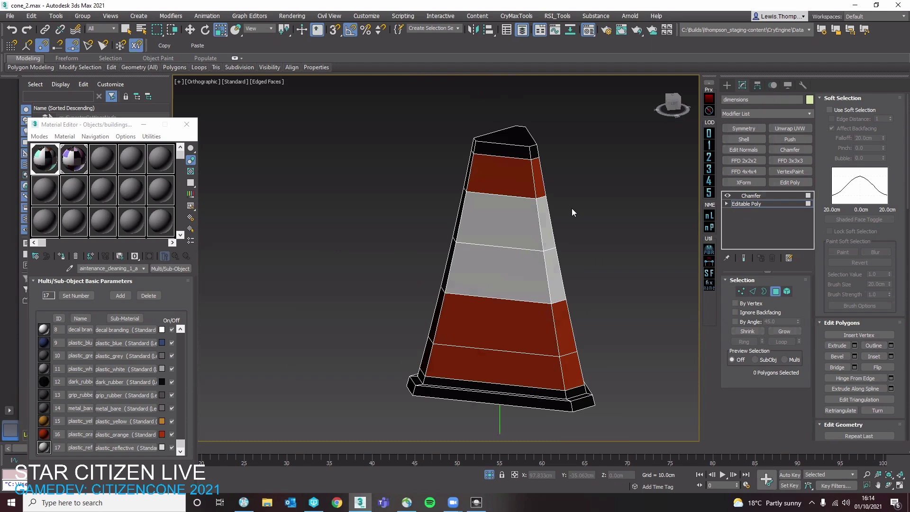
pyautogui.hotkey('ctrl', 'z')
pyautogui.hotkey('ctrl', 'z')
pyautogui.hotkey('ctrl', 'z')
pyautogui.hotkey('ctrl', 'z')
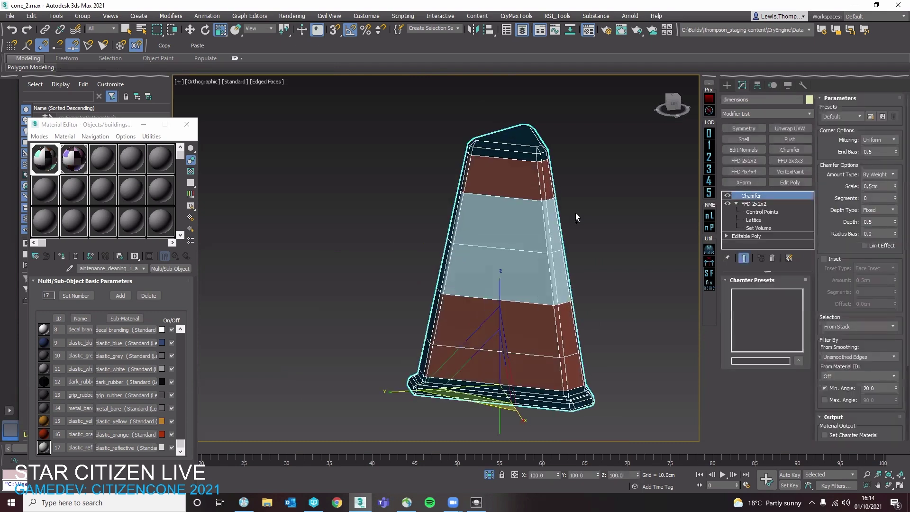
pyautogui.click(787, 203)
pyautogui.click(772, 259)
pyautogui.click(605, 269)
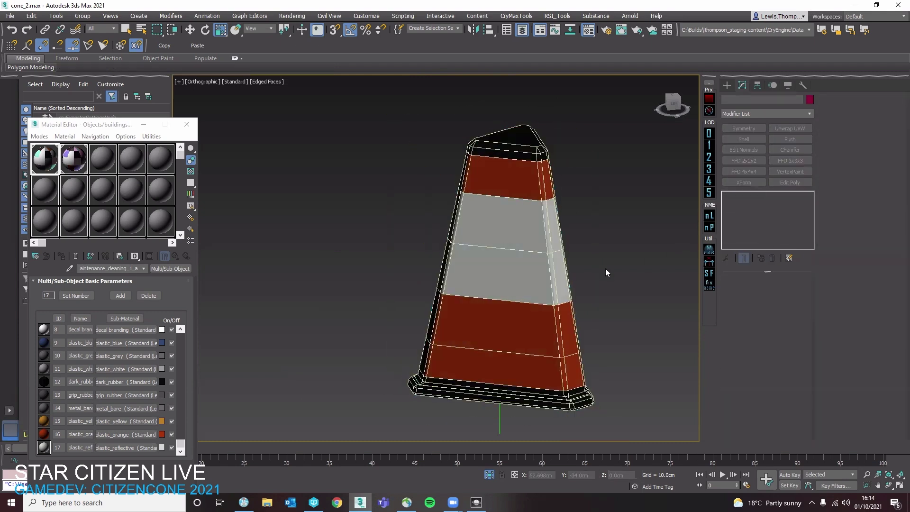
# Reselect the cone and open its Editable Poly base for polygon editing
pyautogui.click(562, 275)
pyautogui.moveTo(645, 298); pyautogui.dragTo(581, 257, button='middle')
pyautogui.keyDown('alt'); pyautogui.moveTo(582, 257); pyautogui.dragTo(584, 255, button='middle'); pyautogui.keyUp('alt')
pyautogui.click(584, 255)
pyautogui.click(502, 245)
pyautogui.click(753, 203)
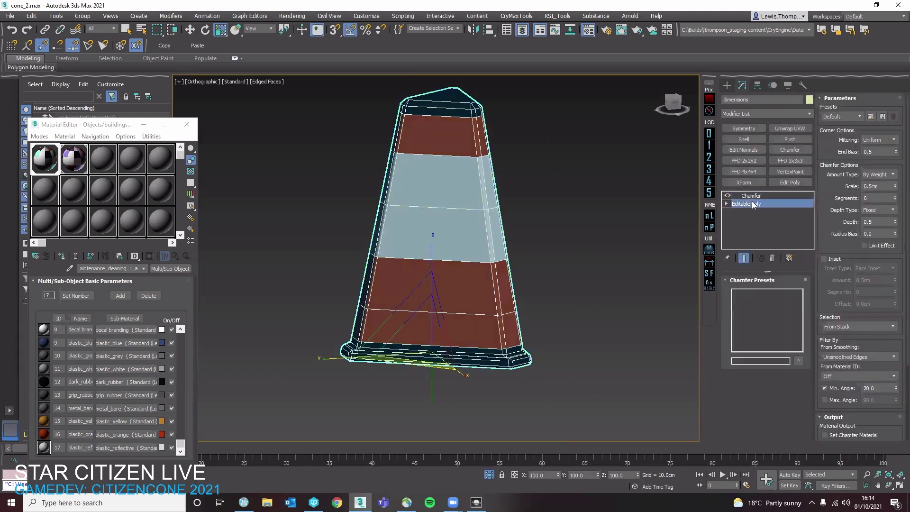
pyautogui.press('2')
pyautogui.click(496, 287)
pyautogui.press('4')
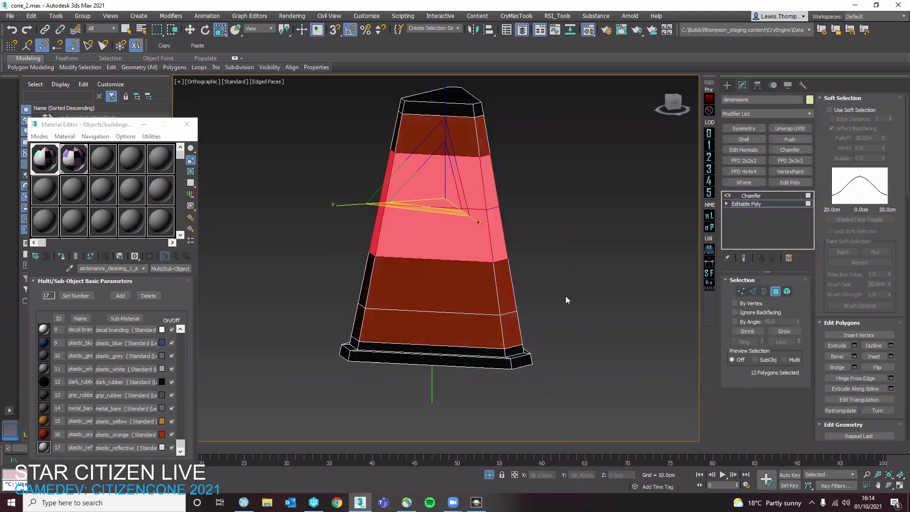
pyautogui.scroll(-3, 566, 299)
pyautogui.keyDown('alt'); pyautogui.moveTo(585, 292); pyautogui.dragTo(582, 217, button='middle'); pyautogui.keyUp('alt')
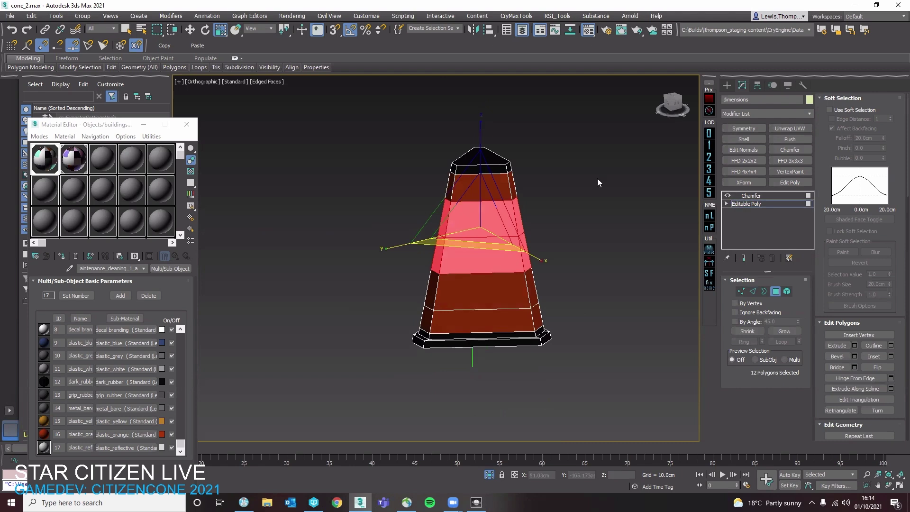
pyautogui.click(676, 104)
pyautogui.moveTo(550, 137); pyautogui.dragTo(433, 205)
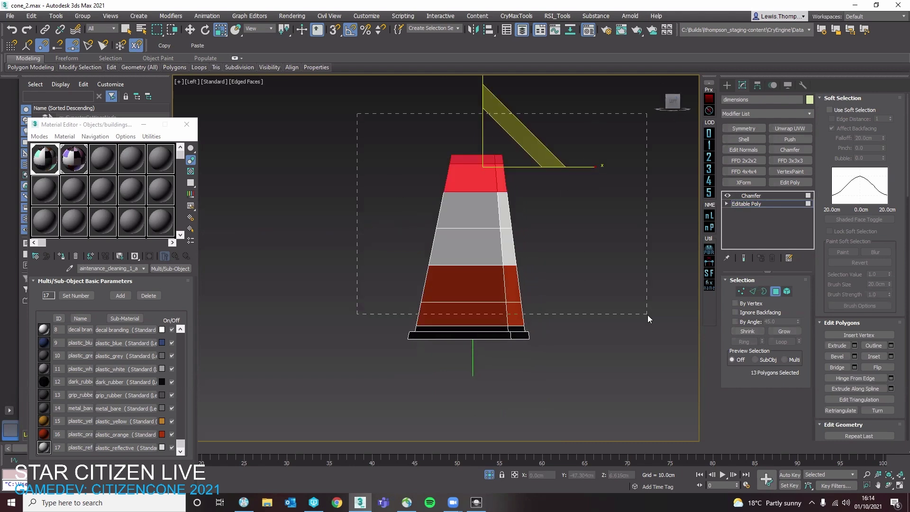
pyautogui.moveTo(648, 315); pyautogui.dragTo(640, 301)
pyautogui.click(568, 309)
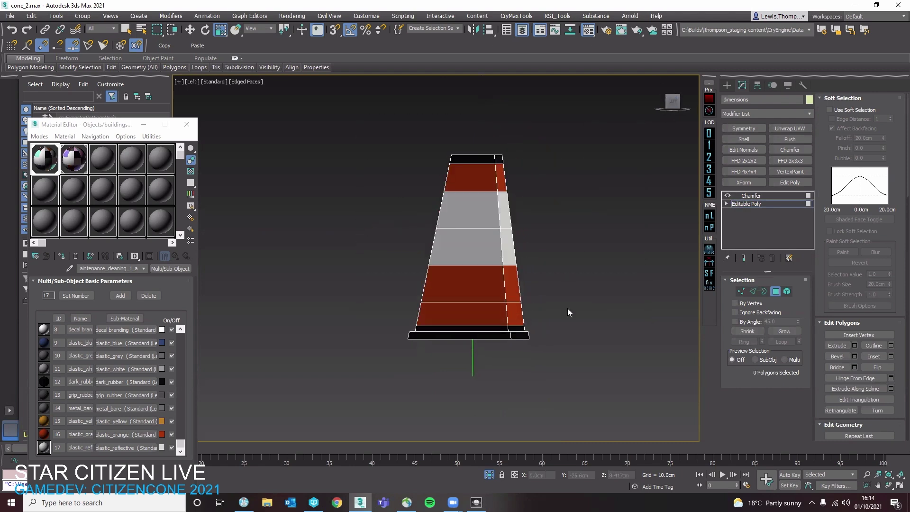
# Select the cone's bottom face to examine the underside, then switch to edge editing with nothing selected
pyautogui.keyDown('alt'); pyautogui.moveTo(567, 308); pyautogui.dragTo(528, 303, button='middle'); pyautogui.keyUp('alt')
pyautogui.scroll(3, 528, 303)
pyautogui.click(494, 307)
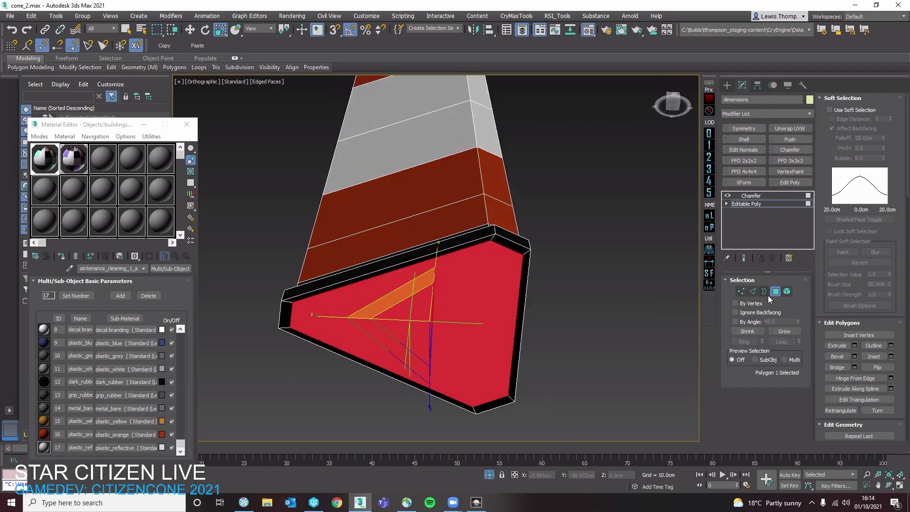
pyautogui.click(755, 293)
pyautogui.hotkey('ctrl', 'd')
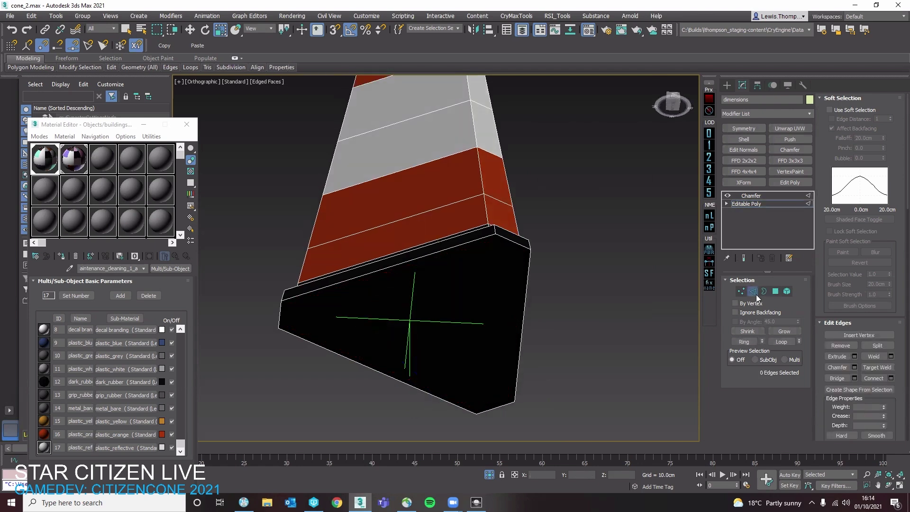
pyautogui.click(469, 510)
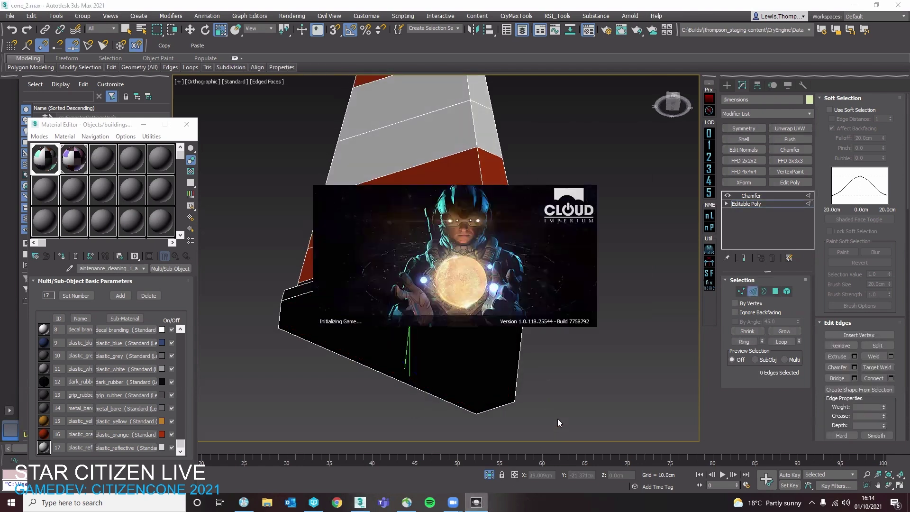
pyautogui.click(566, 369)
pyautogui.moveTo(460, 275); pyautogui.dragTo(498, 339, button='middle')
pyautogui.press('2')
pyautogui.scroll(-8, 514, 329)
pyautogui.press('4')
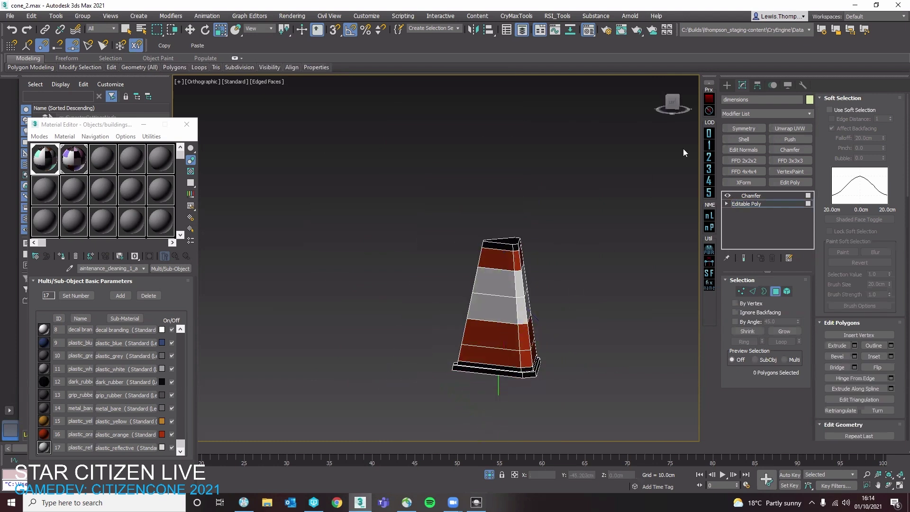
# Select the cone's polygons above its lowest orange band in the left view and detach them as a separate object
pyautogui.click(673, 102)
pyautogui.moveTo(439, 342); pyautogui.dragTo(439, 342)
pyautogui.scroll(4, 538, 347)
pyautogui.click(580, 323)
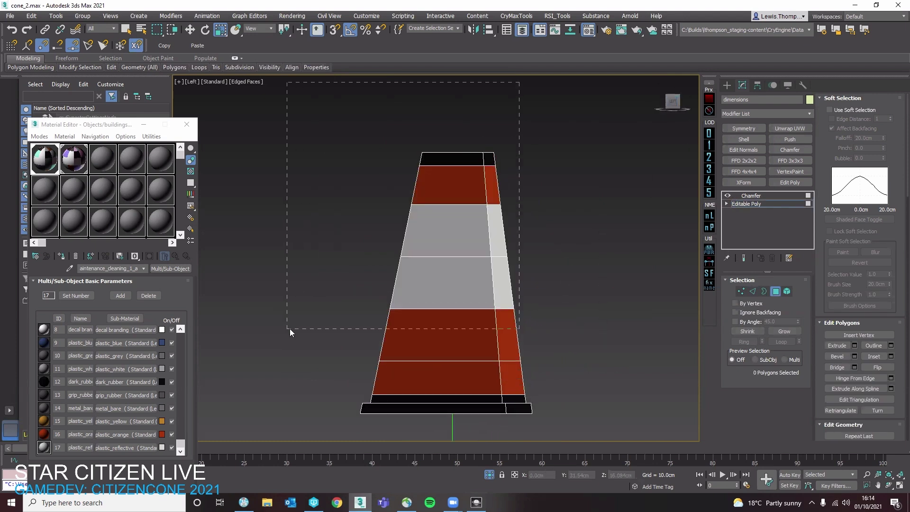
pyautogui.moveTo(286, 329); pyautogui.dragTo(286, 329)
pyautogui.moveTo(584, 352); pyautogui.dragTo(642, 300, button='middle')
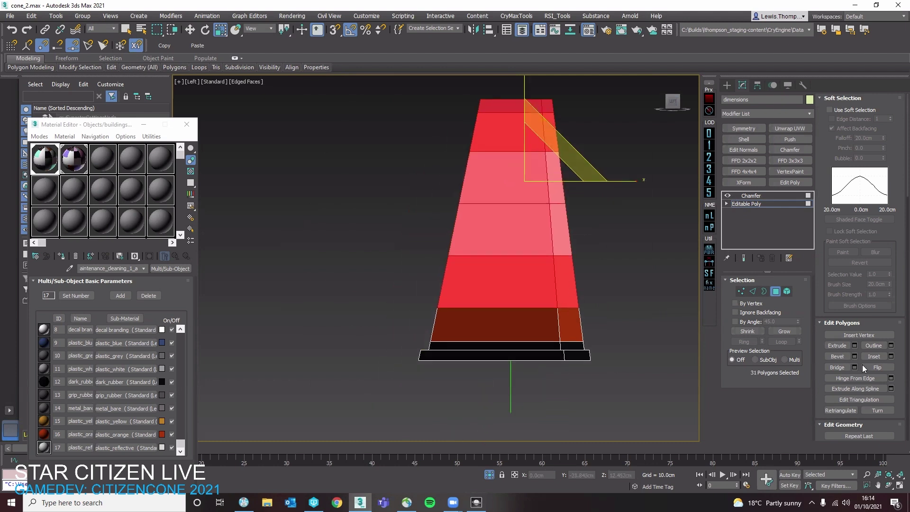
pyautogui.moveTo(569, 272); pyautogui.dragTo(531, 330, button='middle')
pyautogui.moveTo(569, 138); pyautogui.dragTo(381, 333)
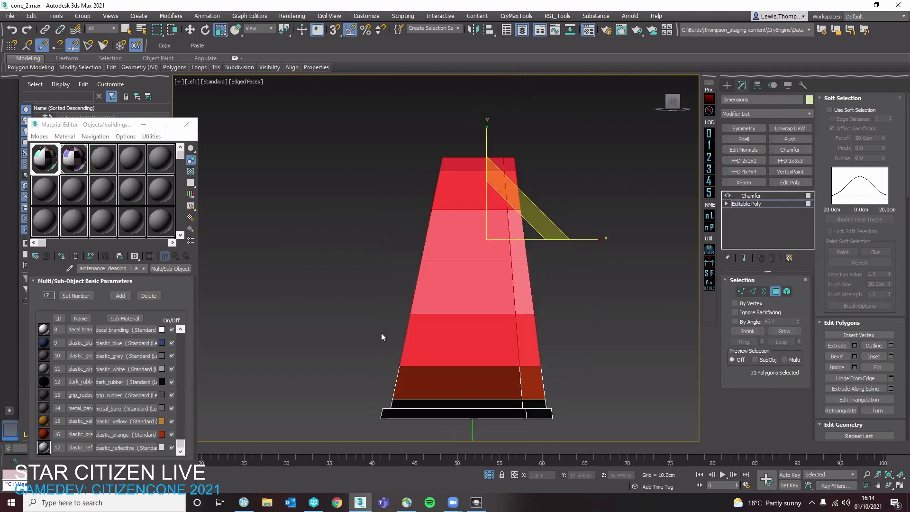
pyautogui.click(579, 298)
pyautogui.moveTo(580, 114); pyautogui.dragTo(389, 340)
pyautogui.click(585, 309)
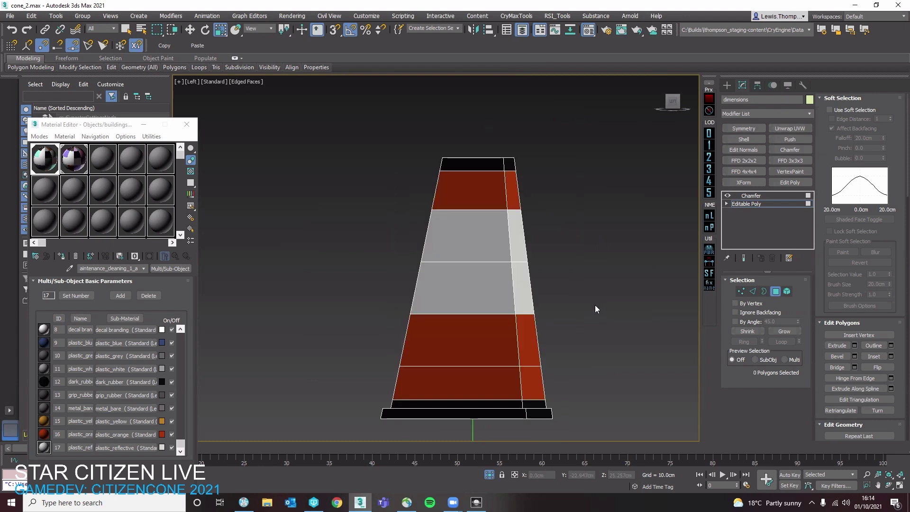
pyautogui.moveTo(383, 297); pyautogui.dragTo(383, 299)
pyautogui.scroll(-5, 829, 362)
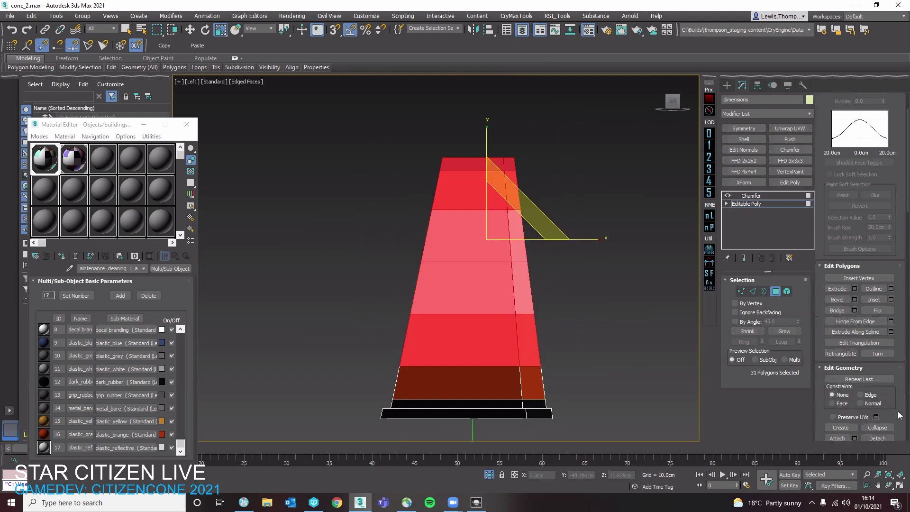
pyautogui.click(885, 382)
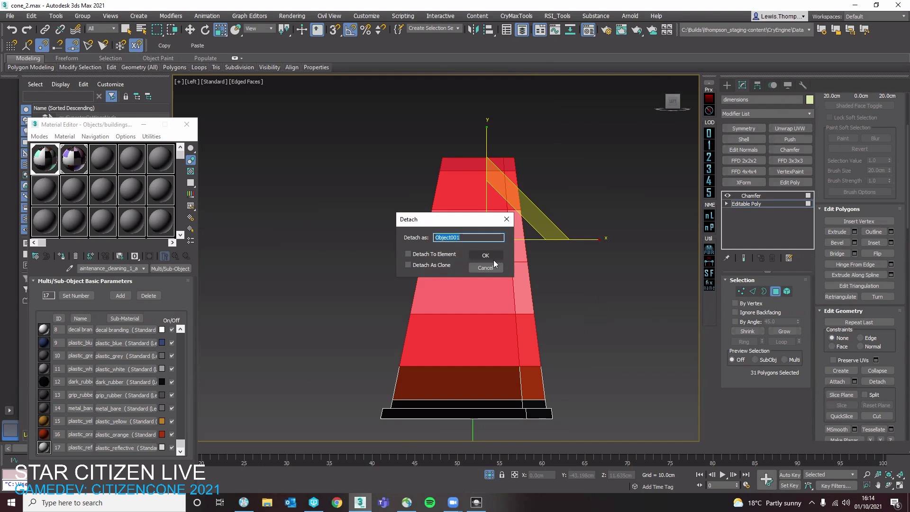
pyautogui.press('Return')
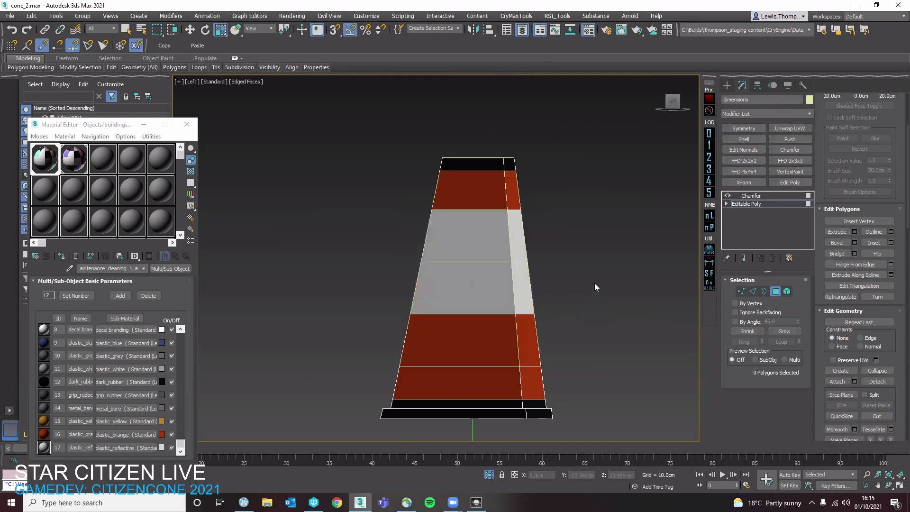
# Detach the polygons above the lower orange band, from the reflective bands up, from the previously detached object
pyautogui.click(776, 293)
pyautogui.click(525, 283)
pyautogui.click(775, 292)
pyautogui.moveTo(586, 115); pyautogui.dragTo(348, 284)
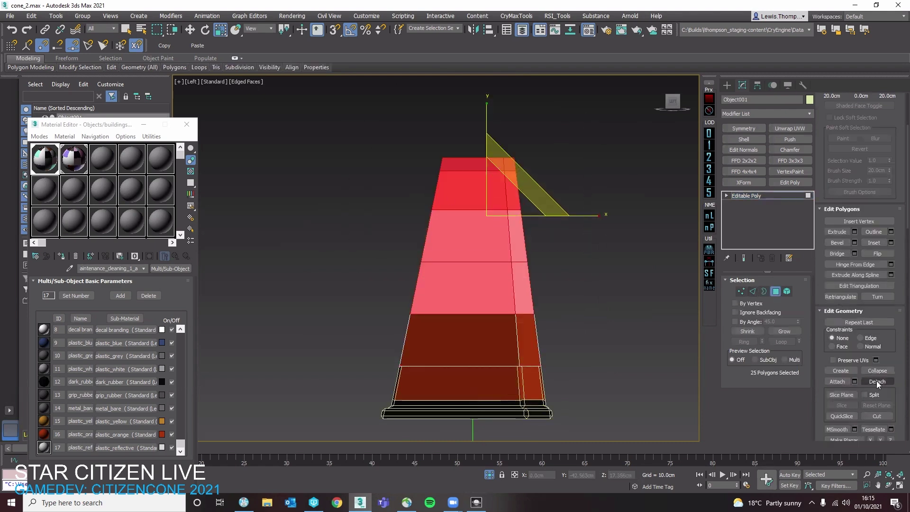
pyautogui.click(878, 382)
pyautogui.click(484, 255)
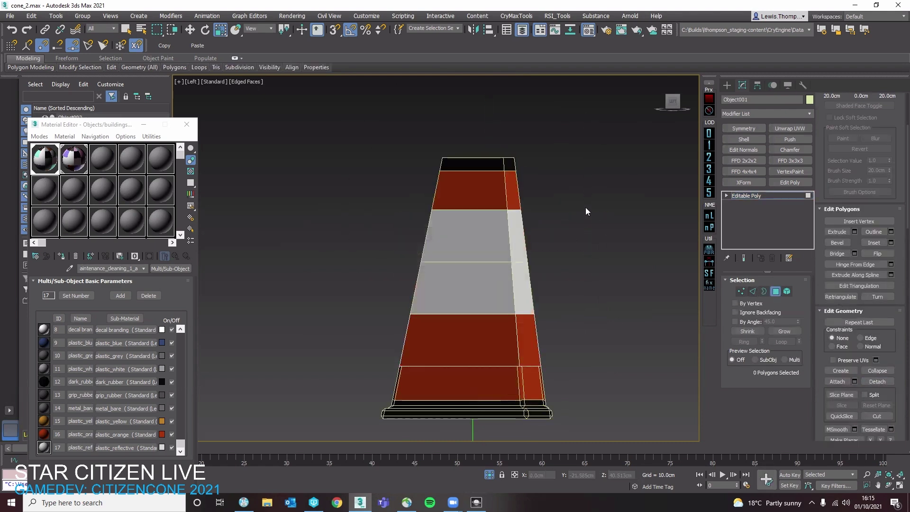
# Detach the upper reflective band and everything above it from the lower reflective band as a separate object
pyautogui.click(508, 234)
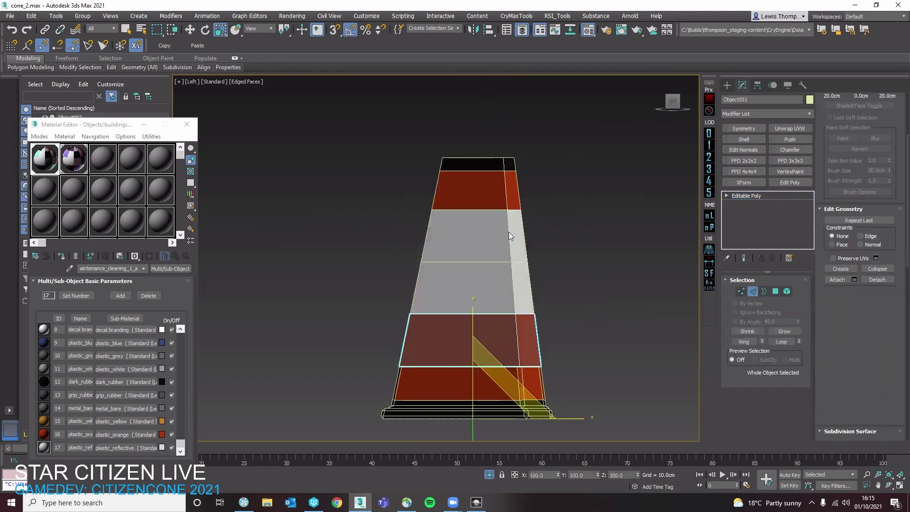
pyautogui.click(776, 291)
pyautogui.click(877, 381)
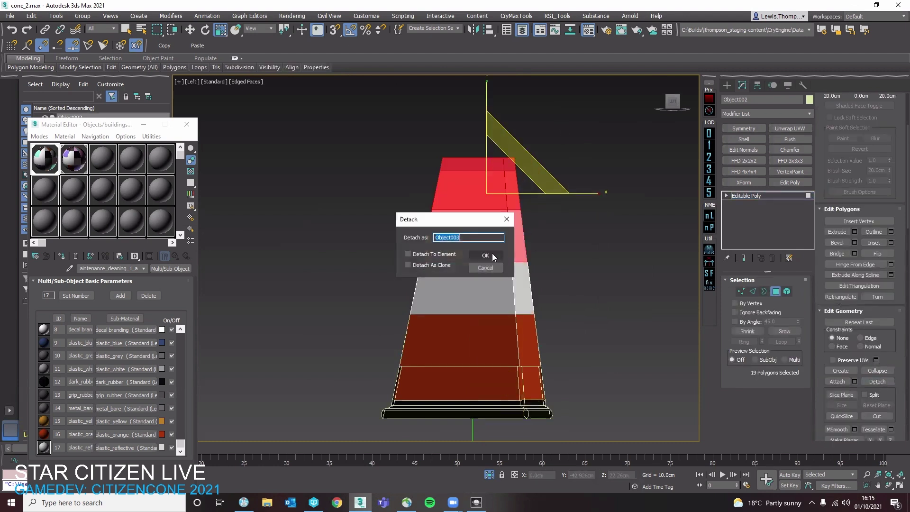
pyautogui.click(485, 257)
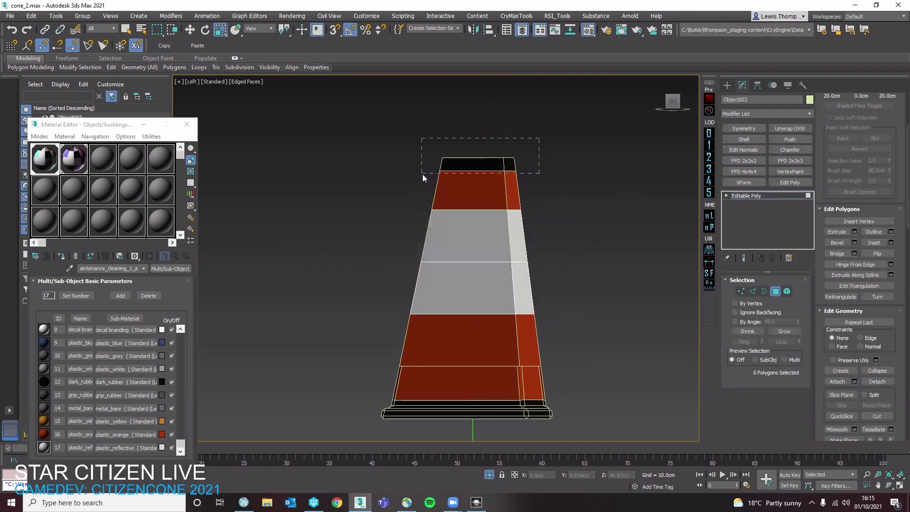
# Detach the upper orange band and black top from the upper reflective band as a separate object
pyautogui.press('4')
pyautogui.click(523, 235)
pyautogui.press('4')
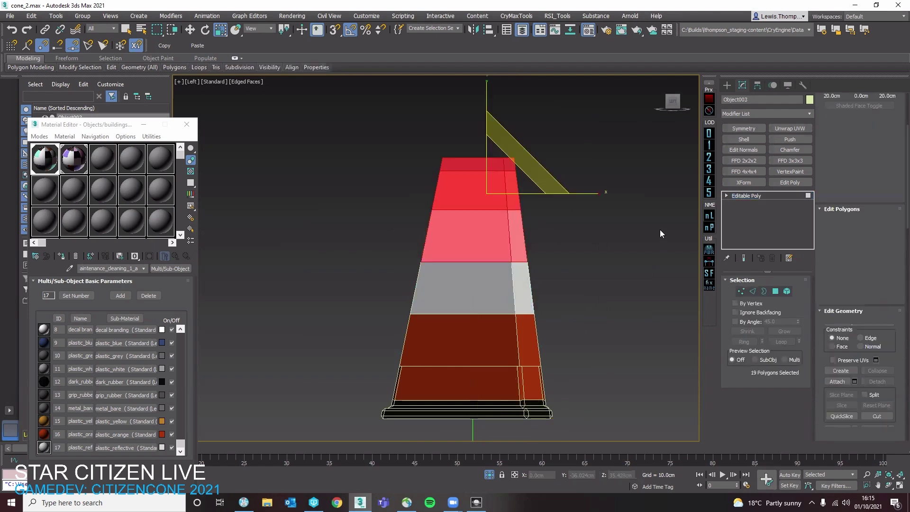
pyautogui.moveTo(606, 137); pyautogui.dragTo(447, 188)
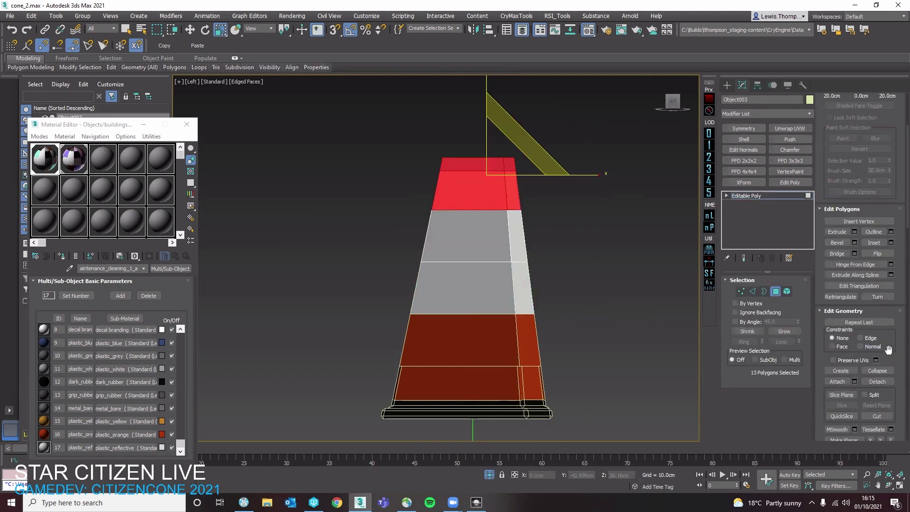
pyautogui.click(877, 382)
pyautogui.click(485, 256)
pyautogui.press('4')
# Cap all open borders of the detached lower orange section
pyautogui.click(522, 335)
pyautogui.press('3')
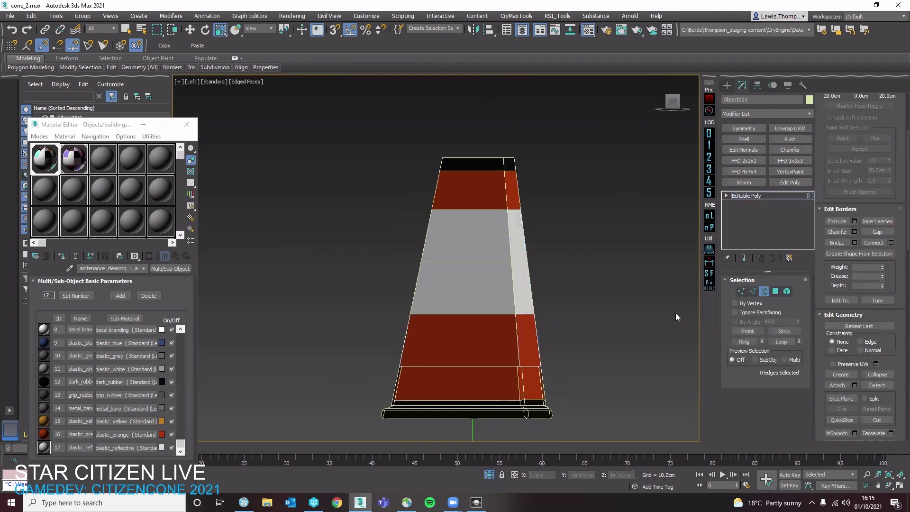
pyautogui.hotkey('ctrl', 'a')
pyautogui.press('3')
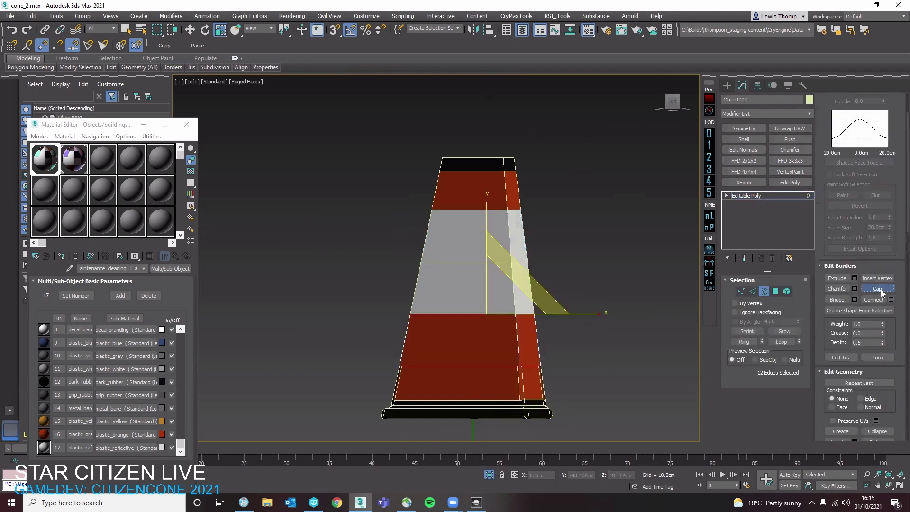
pyautogui.click(616, 309)
# Cap the open borders of the reflective sections
pyautogui.click(492, 290)
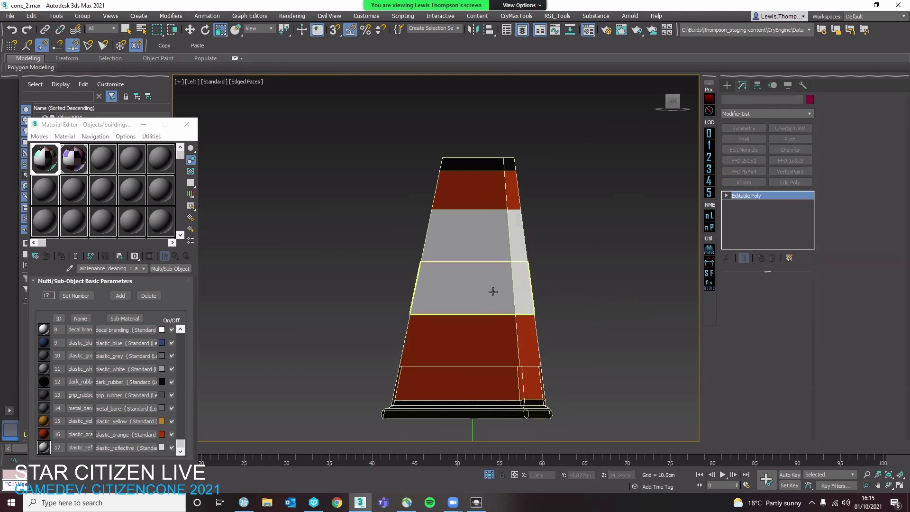
pyautogui.press('3')
pyautogui.press('3')
pyautogui.click(515, 244)
pyautogui.press('3')
pyautogui.hotkey('ctrl', 'a')
pyautogui.click(886, 347)
pyautogui.press('3')
# Cap the open border on the underside of the cone's top section
pyautogui.click(492, 203)
pyautogui.press('3')
pyautogui.hotkey('ctrl', 'a')
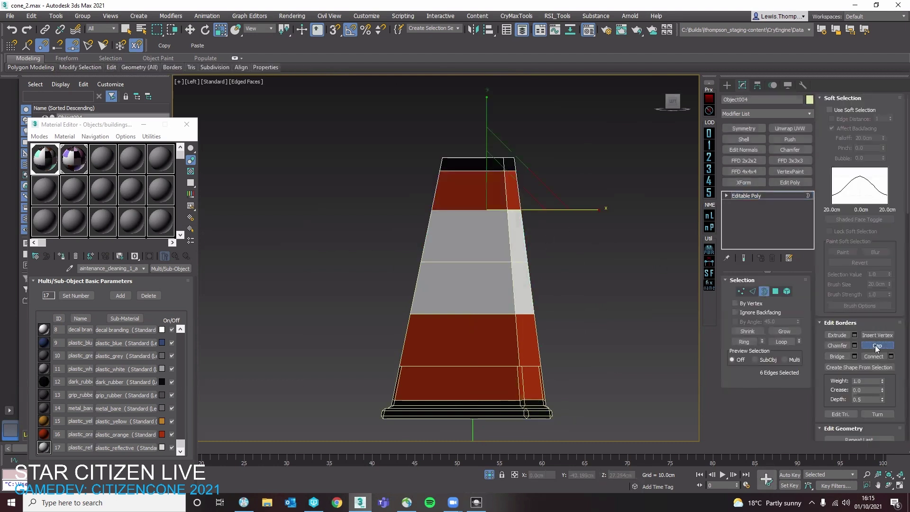
pyautogui.click(877, 346)
pyautogui.press('3')
# Check the lower sections and copy the Chamfer modifier from the base section
pyautogui.click(518, 282)
pyautogui.press('3')
pyautogui.press('3')
pyautogui.click(528, 335)
pyautogui.click(543, 387)
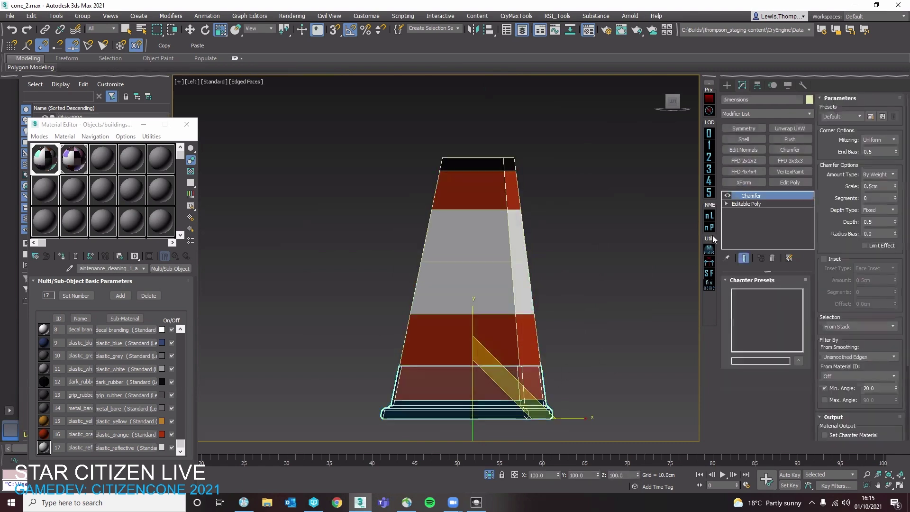
pyautogui.rightClick(755, 195)
pyautogui.click(789, 235)
pyautogui.click(596, 377)
# Select the base flange's outer side faces, convert the selection to edges and set their edge weight to 0.5
pyautogui.click(544, 397)
pyautogui.moveTo(547, 373); pyautogui.dragTo(559, 320, button='middle')
pyautogui.scroll(4, 559, 320)
pyautogui.click(753, 205)
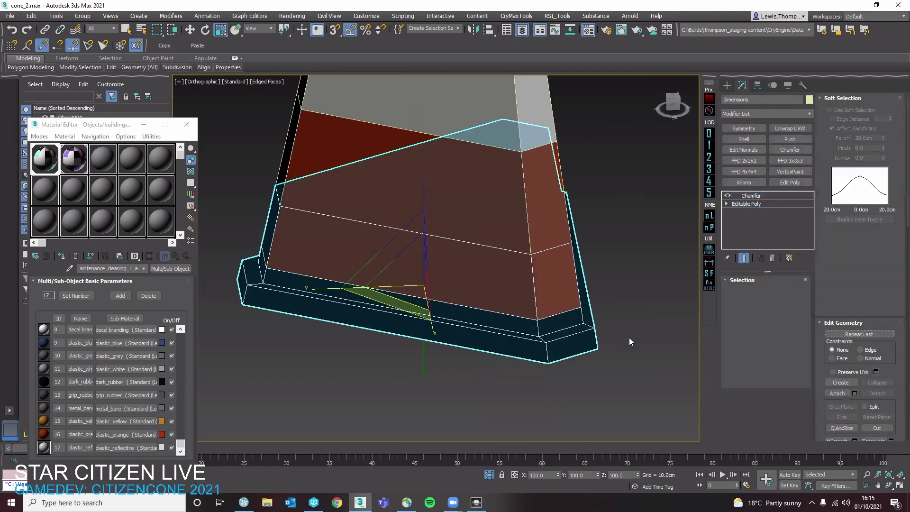
pyautogui.press('4')
pyautogui.click(568, 346)
pyautogui.keyDown('shift'); pyautogui.click(542, 351); pyautogui.keyUp('shift')
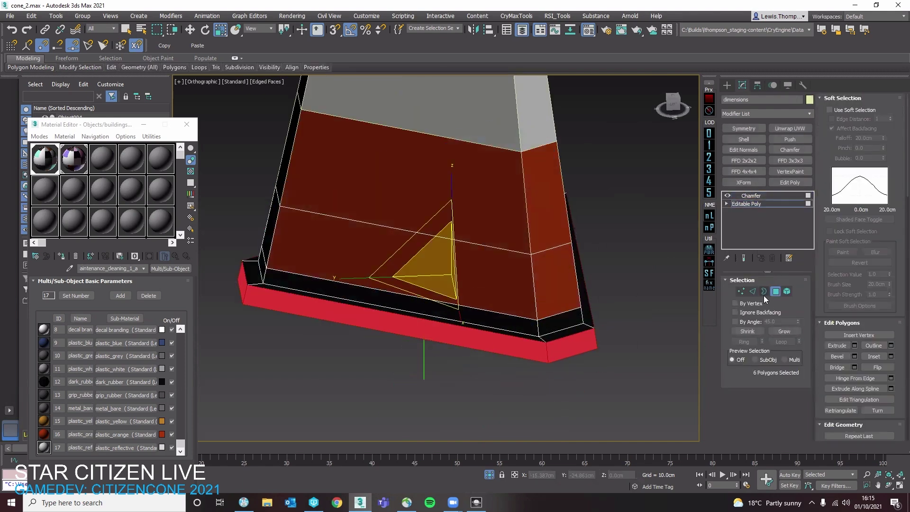
pyautogui.keyDown('ctrl'); pyautogui.click(753, 291); pyautogui.keyUp('ctrl')
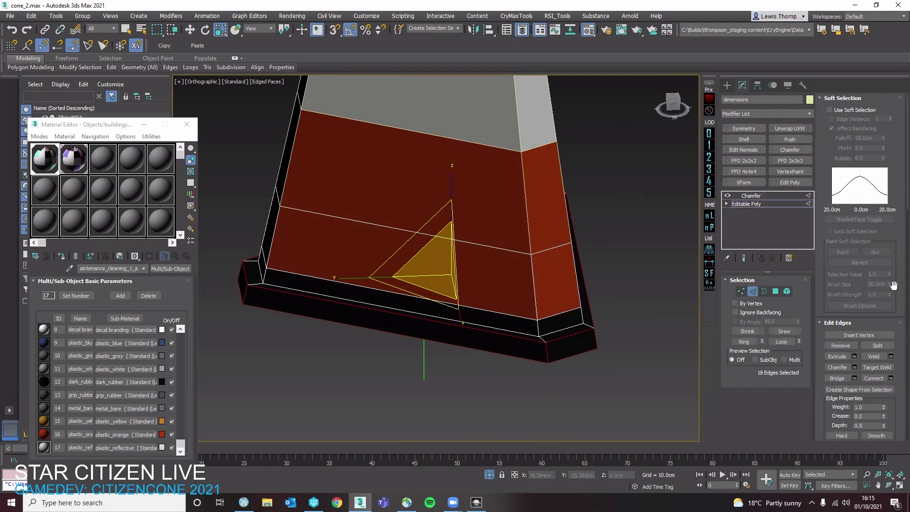
pyautogui.click(867, 100)
pyautogui.click(871, 182)
pyautogui.write('.5')
pyautogui.press('Return')
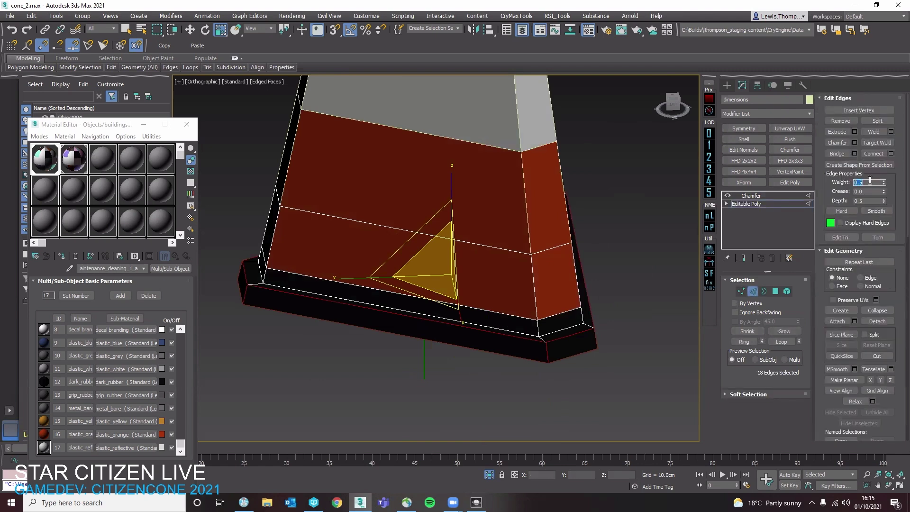
pyautogui.click(754, 292)
# Copy the base section's Chamfer modifier and paste it onto the lower orange section
pyautogui.click(618, 326)
pyautogui.click(569, 306)
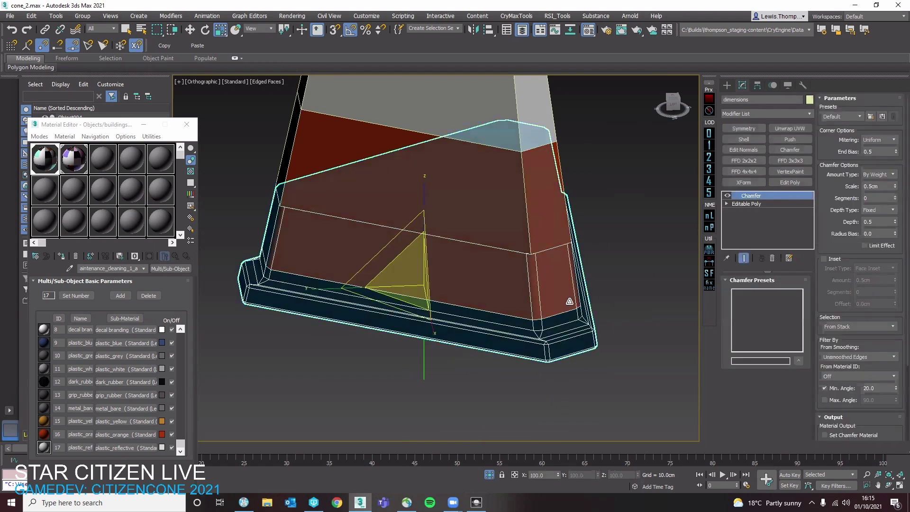
pyautogui.press('F3')
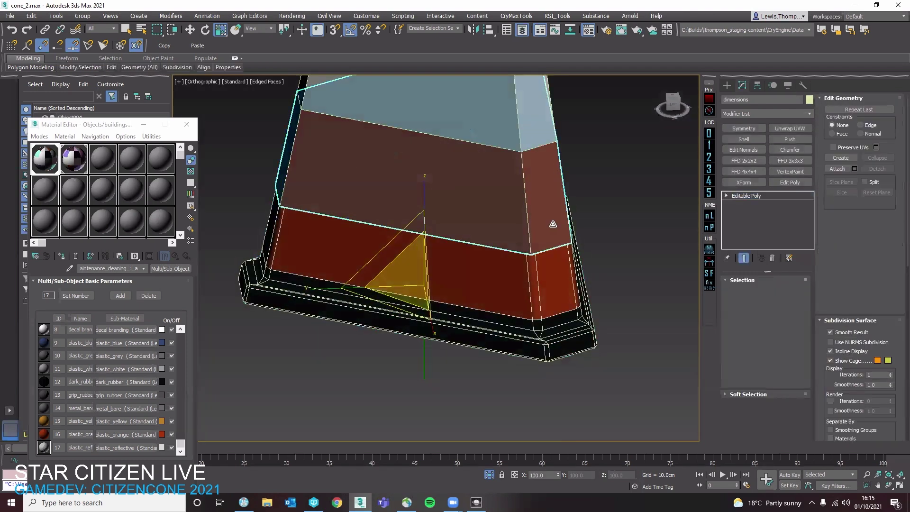
pyautogui.scroll(-3, 569, 293)
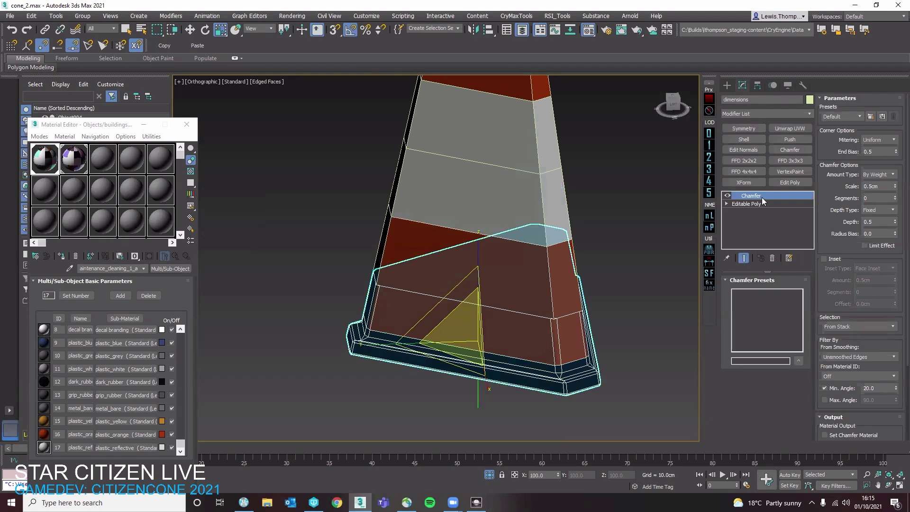
pyautogui.rightClick(761, 198)
pyautogui.click(777, 236)
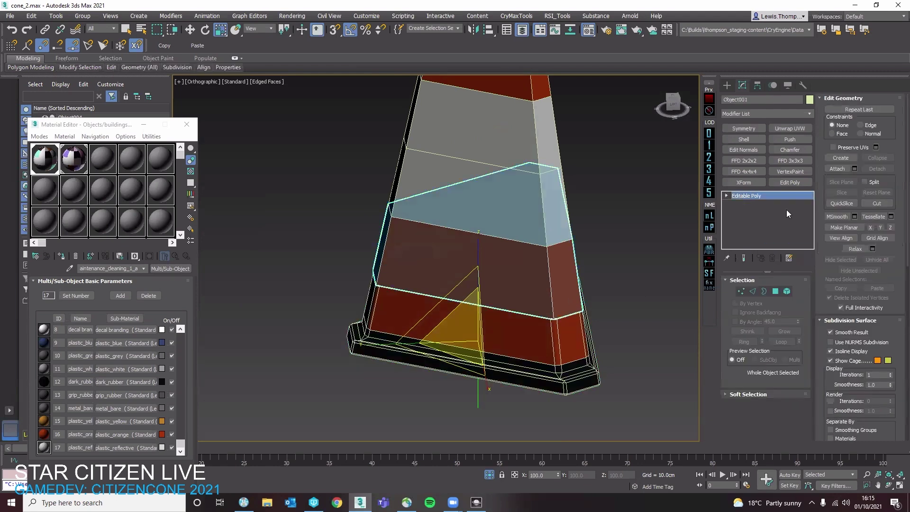
pyautogui.rightClick(787, 212)
pyautogui.click(788, 212)
# Paste the copied Chamfer modifier onto the lower and upper reflective sections
pyautogui.click(632, 271)
pyautogui.click(559, 216)
pyautogui.rightClick(734, 214)
pyautogui.click(746, 219)
pyautogui.click(581, 195)
pyautogui.click(554, 159)
pyautogui.moveTo(563, 174); pyautogui.dragTo(584, 249, button='middle')
pyautogui.rightClick(776, 213)
pyautogui.click(784, 218)
pyautogui.click(628, 209)
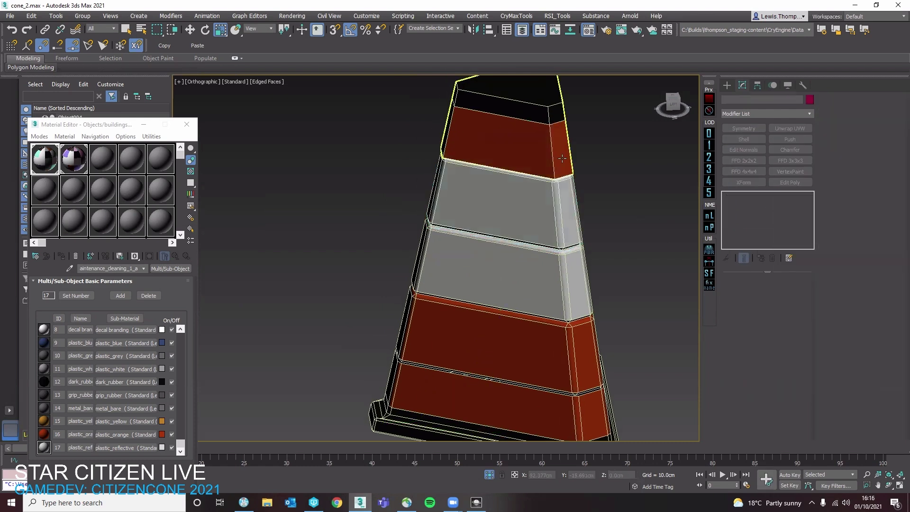
# Paste the copied Chamfer modifier onto the cone's top section and inspect the chamfered sections
pyautogui.click(552, 142)
pyautogui.rightClick(732, 216)
pyautogui.click(742, 221)
pyautogui.click(588, 201)
pyautogui.click(559, 154)
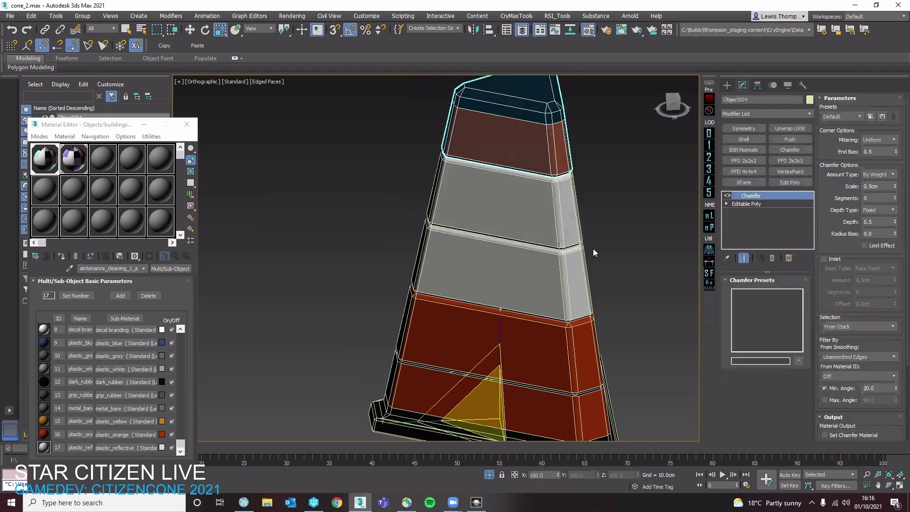
pyautogui.scroll(-3, 576, 208)
pyautogui.keyDown('alt'); pyautogui.moveTo(602, 242); pyautogui.dragTo(642, 232, button='middle'); pyautogui.keyUp('alt')
pyautogui.click(642, 232)
pyautogui.click(579, 256)
pyautogui.press('q')
pyautogui.moveTo(670, 290); pyautogui.dragTo(581, 254, button='middle')
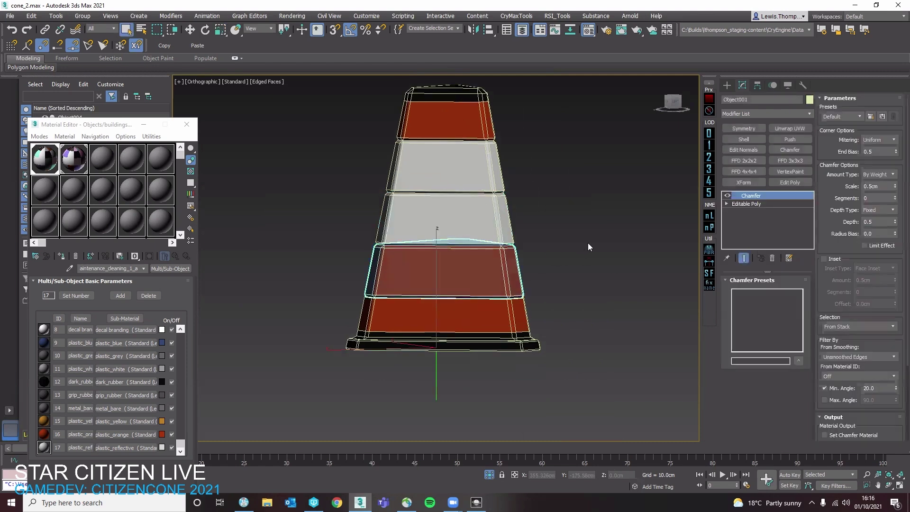
# Isolate the base section, cap its open top border in the Editable Poly level and end the isolation
pyautogui.click(534, 344)
pyautogui.hotkey('alt', 'q')
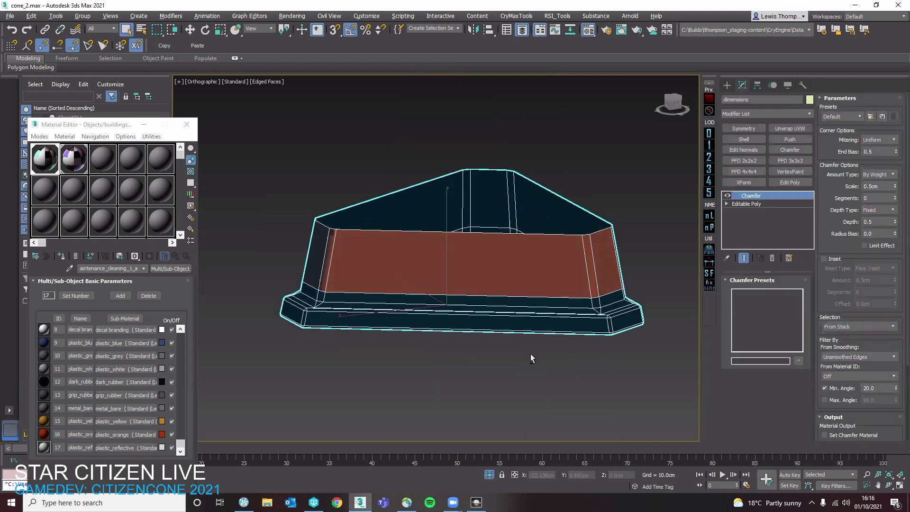
pyautogui.click(782, 203)
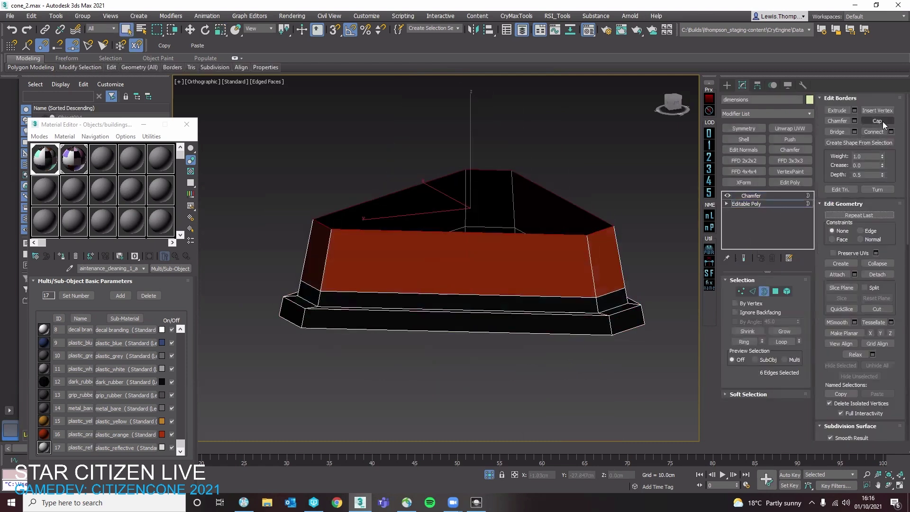
pyautogui.click(883, 121)
pyautogui.keyDown('alt'); pyautogui.moveTo(593, 208); pyautogui.dragTo(589, 243, button='middle'); pyautogui.keyUp('alt')
pyautogui.press('4')
pyautogui.click(538, 218)
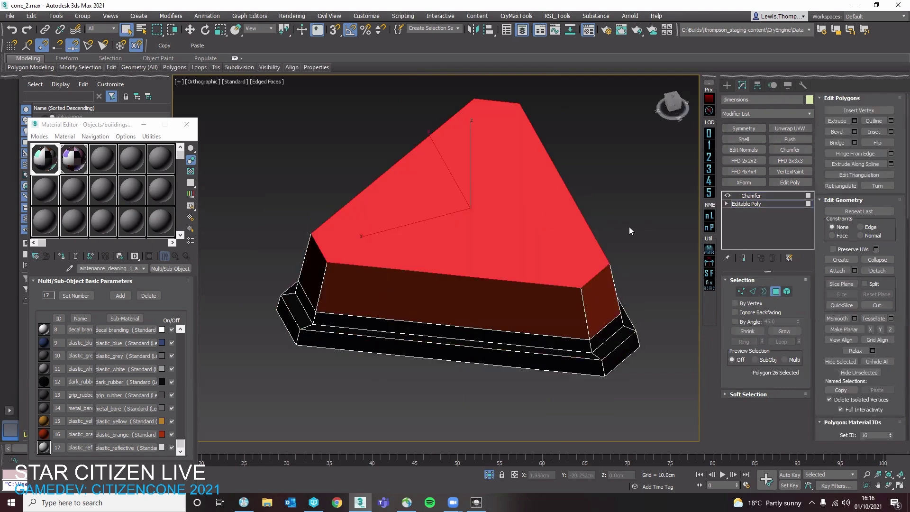
pyautogui.press('4')
pyautogui.click(639, 229)
pyautogui.rightClick(622, 237)
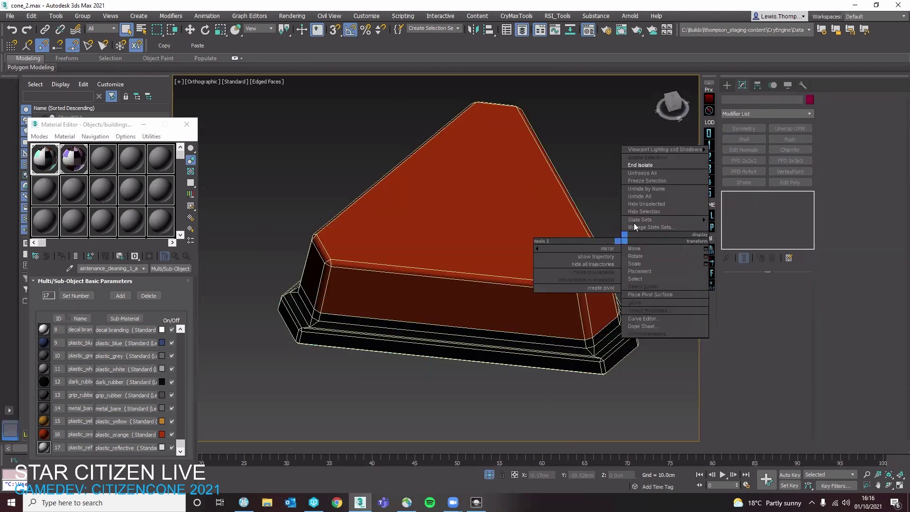
pyautogui.click(652, 173)
# Select the four cone sections above the base and scale them together in the XY plane
pyautogui.scroll(-7, 529, 297)
pyautogui.scroll(4, 474, 313)
pyautogui.moveTo(474, 313); pyautogui.dragTo(745, 235, button='middle')
pyautogui.click(405, 300)
pyautogui.keyDown('alt'); pyautogui.moveTo(406, 300); pyautogui.dragTo(395, 269, button='middle'); pyautogui.keyUp('alt')
pyautogui.scroll(5, 395, 268)
pyautogui.click(448, 240)
pyautogui.press('q')
pyautogui.click(457, 199)
pyautogui.keyDown('ctrl'); pyautogui.click(461, 301); pyautogui.keyUp('ctrl')
pyautogui.keyDown('ctrl'); pyautogui.click(464, 231); pyautogui.keyUp('ctrl')
pyautogui.keyDown('ctrl'); pyautogui.click(480, 136); pyautogui.keyUp('ctrl')
pyautogui.keyDown('alt'); pyautogui.moveTo(510, 183); pyautogui.dragTo(563, 194, button='middle'); pyautogui.keyUp('alt')
pyautogui.click(564, 195)
pyautogui.hotkey('ctrl', 'z')
pyautogui.press('r')
pyautogui.keyDown('alt'); pyautogui.moveTo(479, 317); pyautogui.dragTo(477, 386, button='middle'); pyautogui.keyUp('alt')
pyautogui.moveTo(449, 245); pyautogui.dragTo(449, 249)
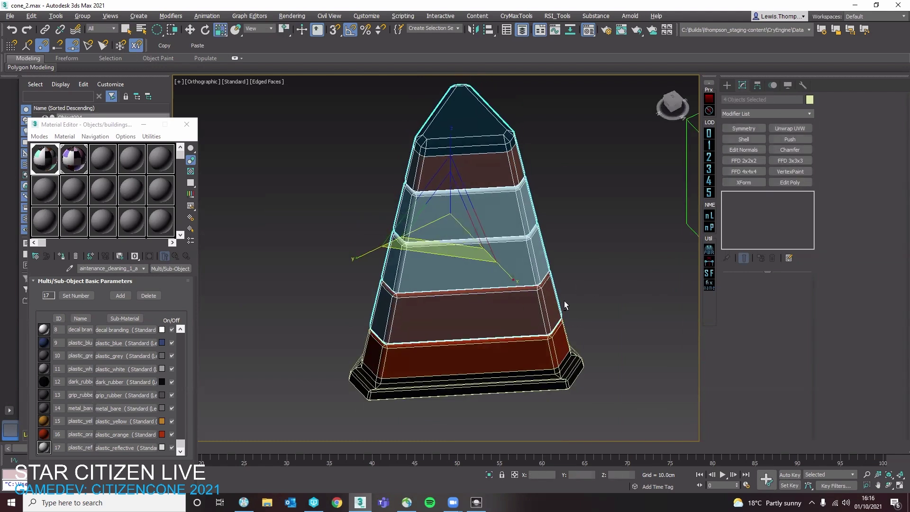
# Rescale the cone sections above the base in the XY plane, removing individual sections from the selection between scalings
pyautogui.keyDown('alt'); pyautogui.moveTo(572, 306); pyautogui.dragTo(437, 309, button='middle'); pyautogui.keyUp('alt')
pyautogui.scroll(3, 437, 309)
pyautogui.moveTo(448, 220); pyautogui.dragTo(443, 192)
pyautogui.keyDown('alt'); pyautogui.click(415, 303); pyautogui.keyUp('alt')
pyautogui.press('t')
pyautogui.press('z')
pyautogui.scroll(3, 448, 184)
pyautogui.keyDown('alt'); pyautogui.click(448, 192); pyautogui.keyUp('alt')
pyautogui.moveTo(444, 272); pyautogui.dragTo(451, 274)
pyautogui.keyDown('alt'); pyautogui.click(447, 225); pyautogui.keyUp('alt')
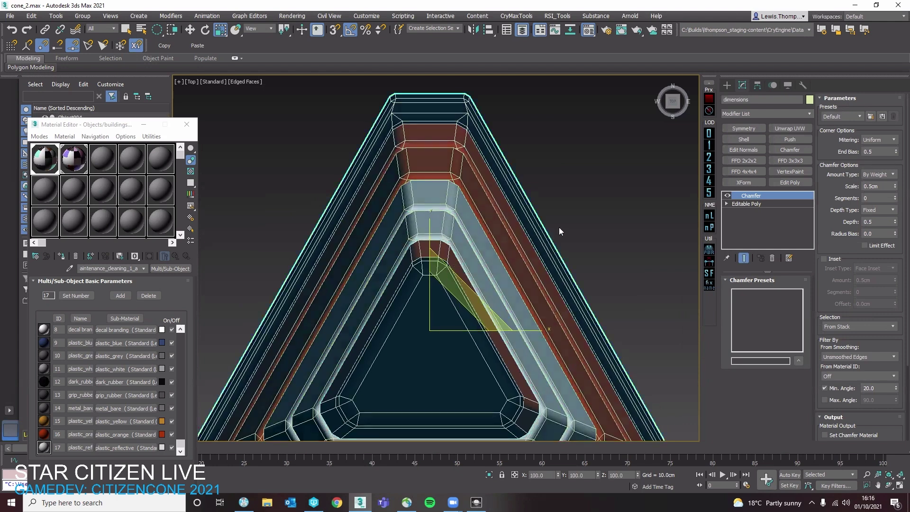
# Inspect the rescaled cone sections in shaded view with the edged faces hidden and shown
pyautogui.click(560, 227)
pyautogui.scroll(-5, 560, 229)
pyautogui.click(550, 252)
pyautogui.keyDown('alt'); pyautogui.moveTo(551, 251); pyautogui.dragTo(594, 198, button='middle'); pyautogui.keyUp('alt')
pyautogui.click(593, 199)
pyautogui.press('F4')
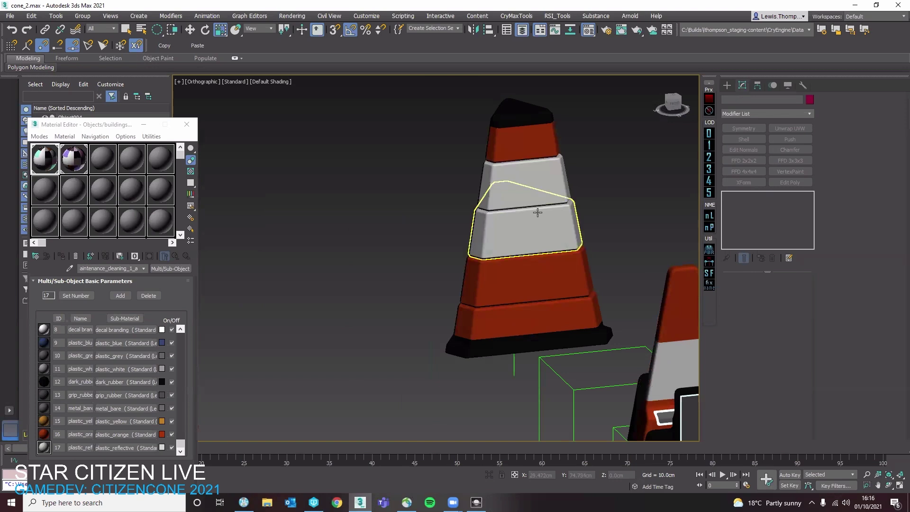
pyautogui.press('F4')
pyautogui.click(540, 212)
pyautogui.click(617, 192)
pyautogui.hotkey('ctrl', 'e')
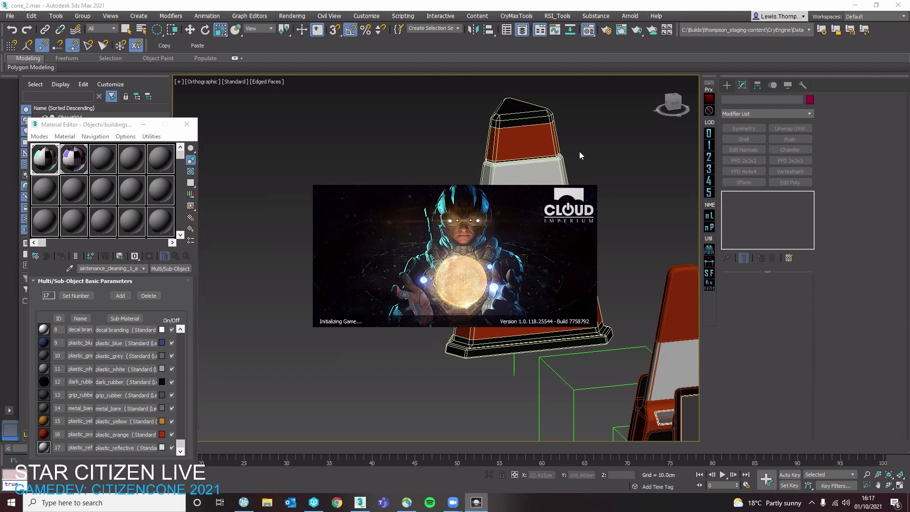
# Compare the new cone's proportions with the existing cone standing beside it
pyautogui.moveTo(620, 203); pyautogui.dragTo(587, 209, button='middle')
pyautogui.click(552, 293)
pyautogui.keyDown('alt'); pyautogui.moveTo(553, 294); pyautogui.dragTo(608, 337, button='middle'); pyautogui.keyUp('alt')
pyautogui.press('q')
pyautogui.click(599, 312)
pyautogui.click(513, 299)
pyautogui.click(608, 337)
# Connect the lower reflective section's ring of vertical edges with two edge loops pinched toward its upper and lower borders
pyautogui.click(525, 268)
pyautogui.keyDown('alt'); pyautogui.moveTo(533, 289); pyautogui.dragTo(554, 252, button='middle'); pyautogui.keyUp('alt')
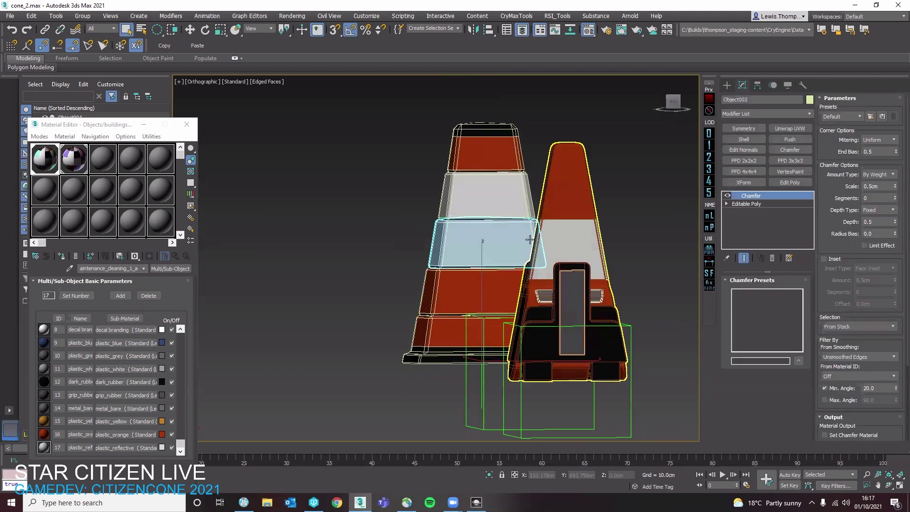
pyautogui.click(741, 204)
pyautogui.scroll(3, 442, 238)
pyautogui.press('2')
pyautogui.click(442, 239)
pyautogui.hotkey('alt', 'r')
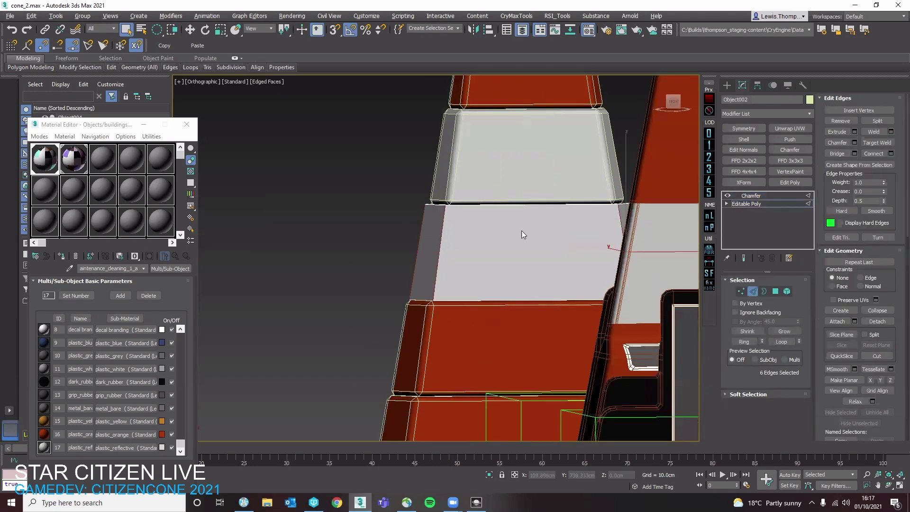
pyautogui.click(891, 153)
pyautogui.click(444, 262)
pyautogui.moveTo(443, 276); pyautogui.dragTo(467, 152)
pyautogui.moveTo(443, 278); pyautogui.dragTo(444, 268)
pyautogui.click(441, 304)
pyautogui.click(461, 181)
pyautogui.press('2')
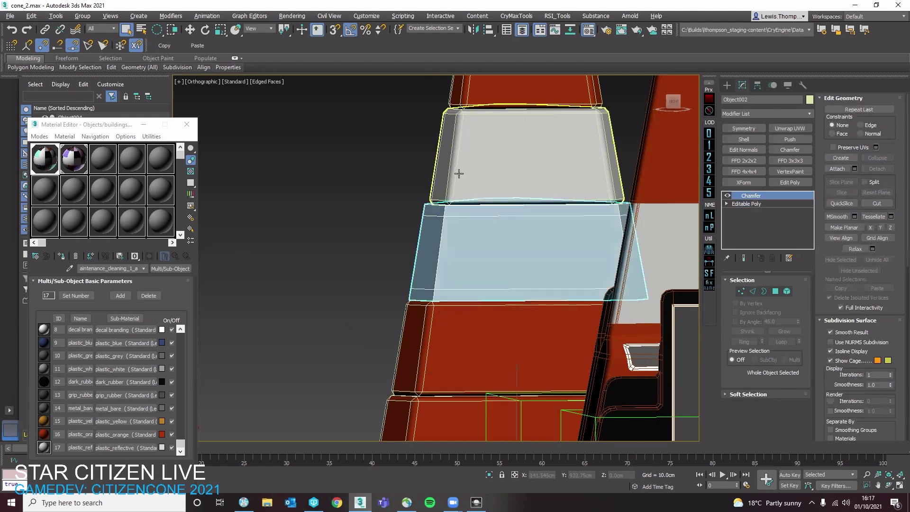
# Connect the upper reflective section's ring of vertical edges with 2 segments and a pinch of 70
pyautogui.click(458, 174)
pyautogui.click(750, 205)
pyautogui.press('2')
pyautogui.click(452, 181)
pyautogui.hotkey('alt', 'r')
pyautogui.moveTo(507, 183); pyautogui.dragTo(493, 228, button='middle')
pyautogui.hotkey('ctrl', 'shift', 'e')
pyautogui.hotkey('ctrl', 'z')
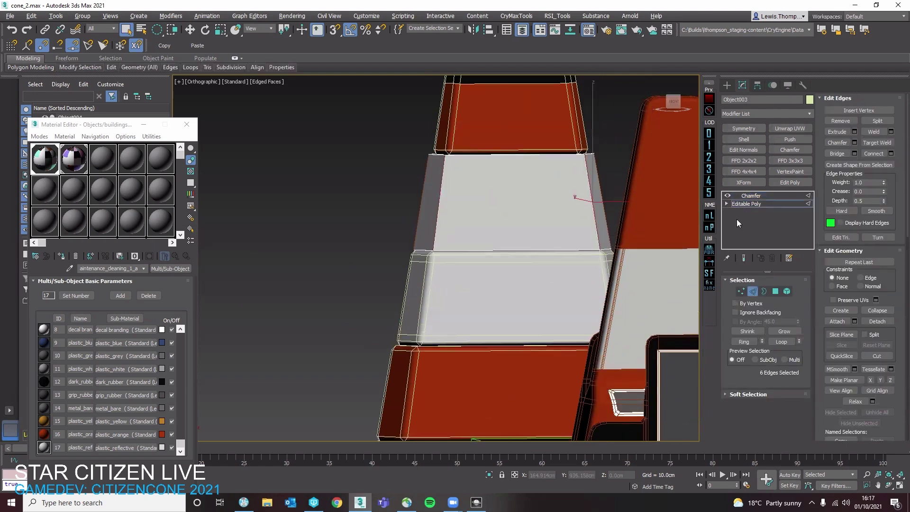
pyautogui.click(892, 154)
pyautogui.click(442, 263)
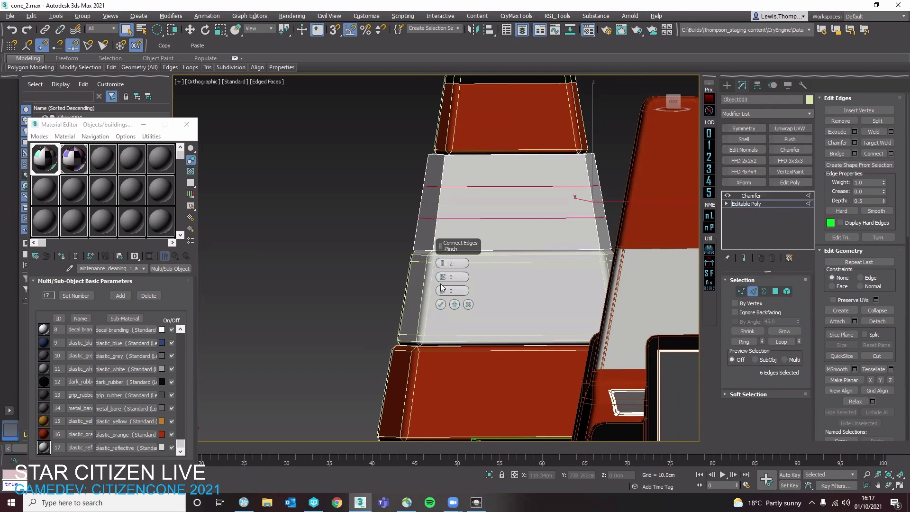
pyautogui.moveTo(448, 218); pyautogui.dragTo(462, 143)
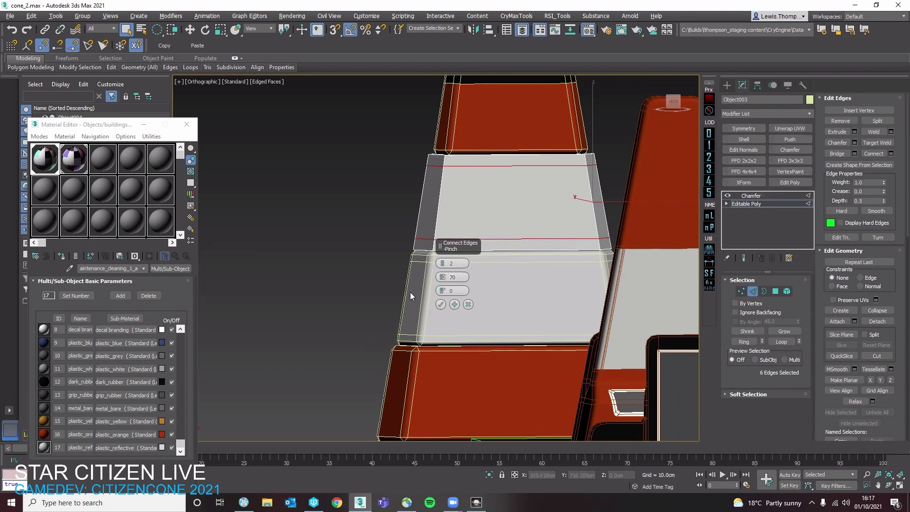
pyautogui.click(441, 305)
pyautogui.press('2')
pyautogui.click(373, 281)
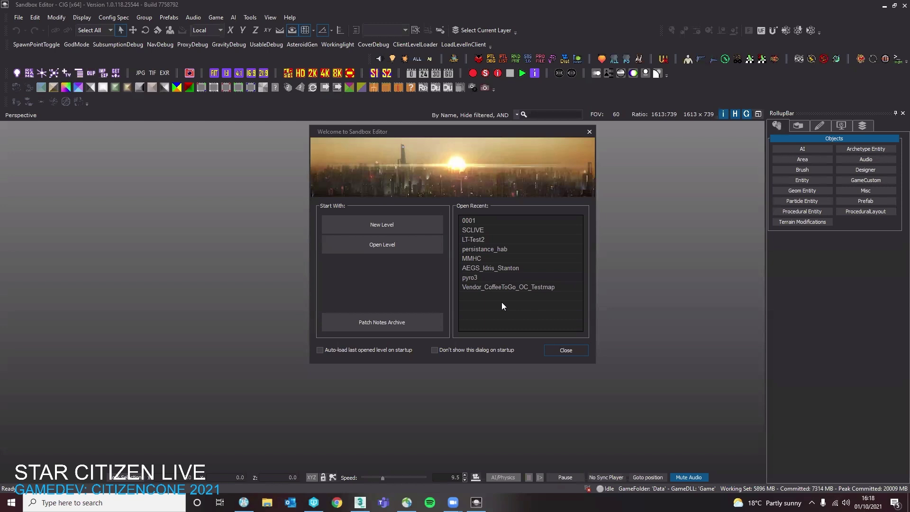
# Load the recent level 0001 in Sandbox Editor and move the camera around the placed cone to examine it
pyautogui.doubleClick(472, 221)
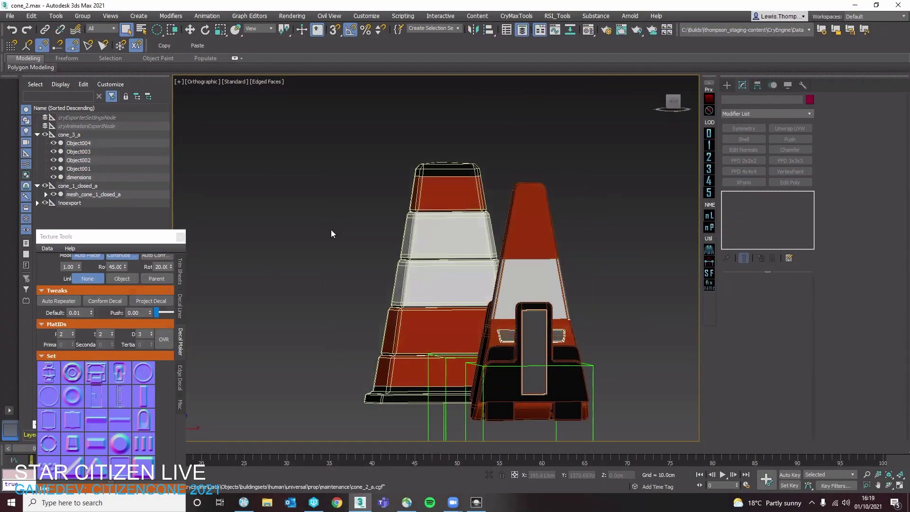
pyautogui.click(476, 509)
pyautogui.moveTo(474, 373); pyautogui.dragTo(446, 367, button='right')
pyautogui.press('s')
pyautogui.press('w')
pyautogui.press('s')
pyautogui.press('w')
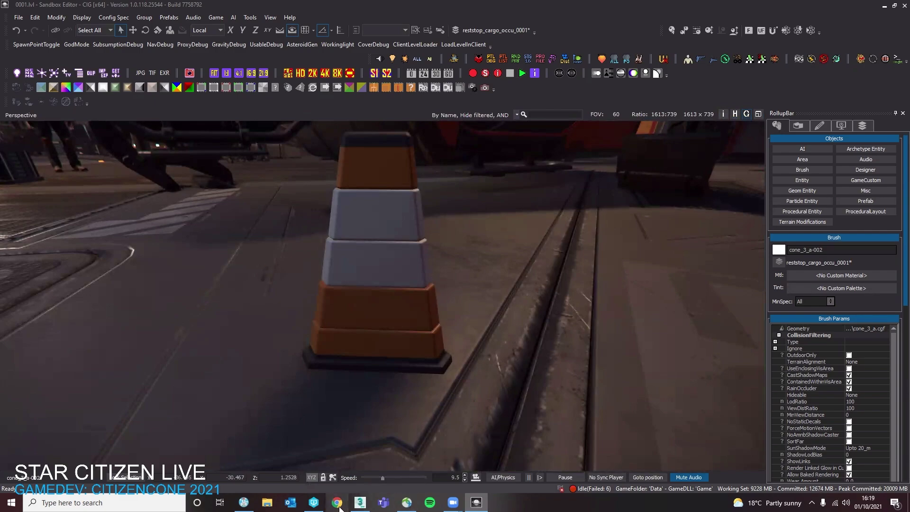
# Switch back to 3ds Max and assign material ID 16, plastic_orange, to the upper reflective section's top cap and upper edge strip
pyautogui.click(360, 503)
pyautogui.click(414, 285)
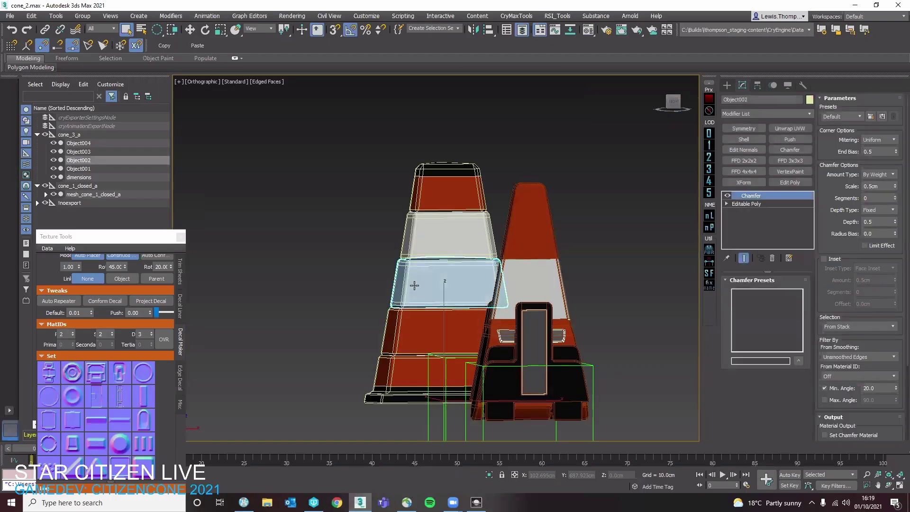
pyautogui.click(424, 240)
pyautogui.scroll(5, 425, 240)
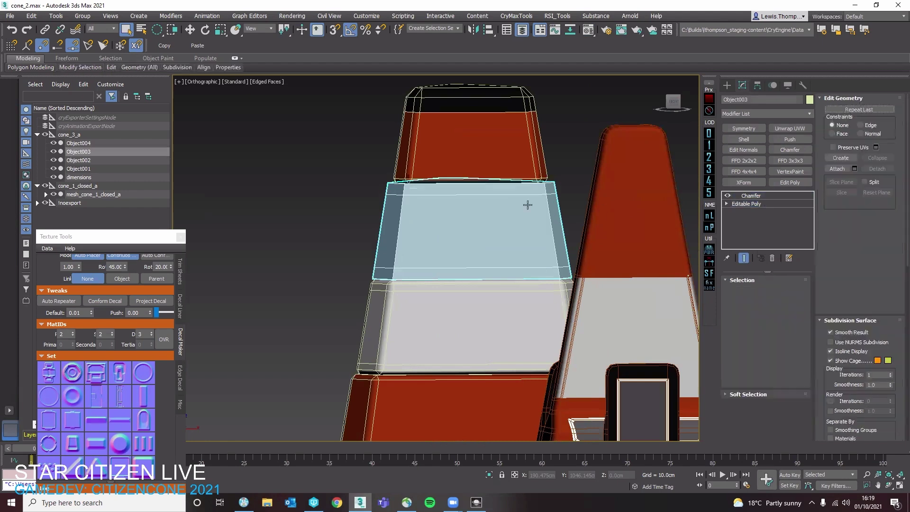
pyautogui.scroll(-3, 486, 205)
pyautogui.press('4')
pyautogui.click(498, 203)
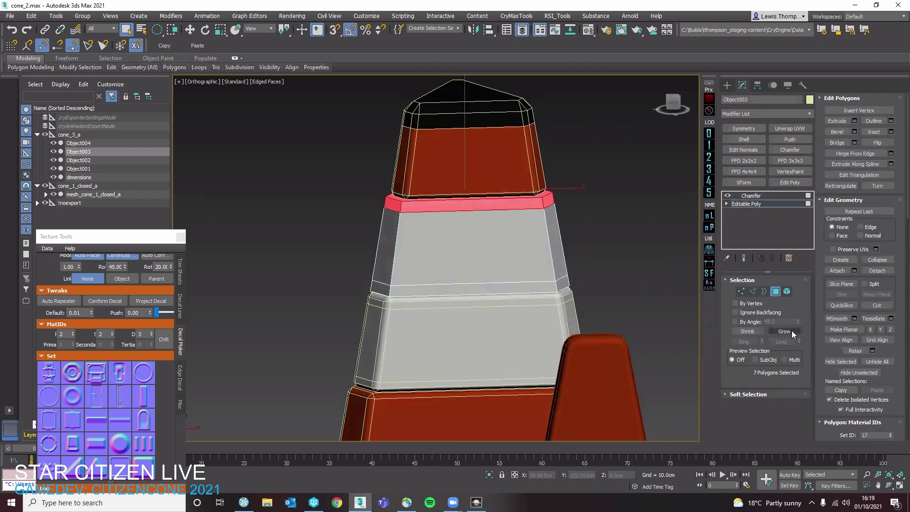
pyautogui.click(457, 149)
pyautogui.hotkey('ctrl', 'z')
pyautogui.scroll(-3, 892, 379)
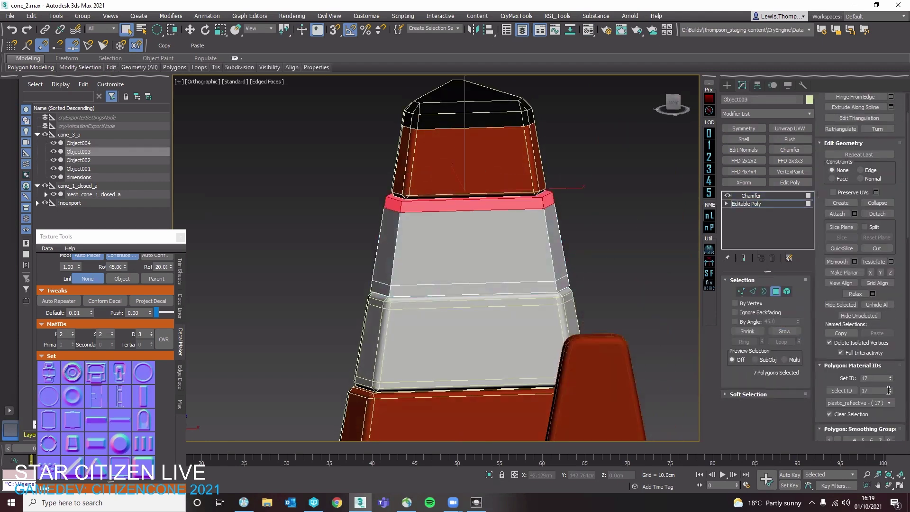
pyautogui.click(892, 381)
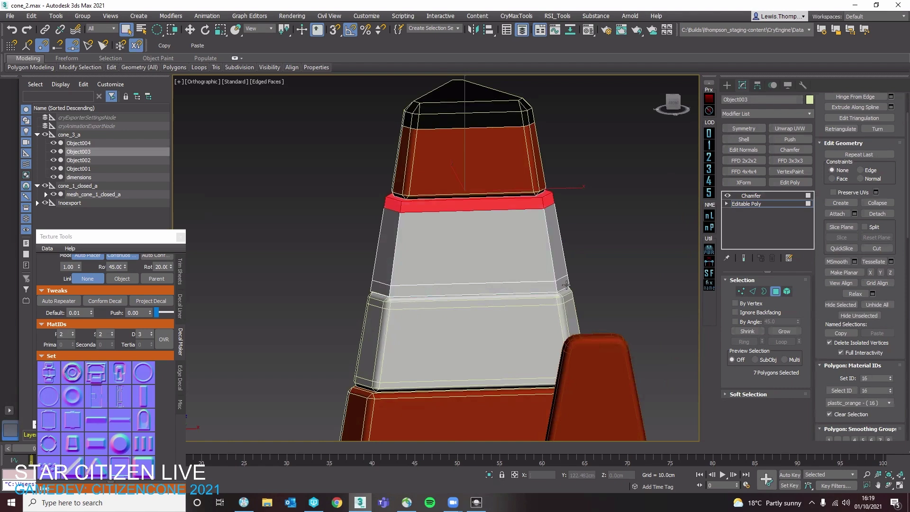
pyautogui.press('4')
# Isolate the upper reflective section, assign material ID 16 to its bottom cap and lower edge strip, and end the isolation
pyautogui.click(533, 284)
pyautogui.hotkey('alt', 'q')
pyautogui.keyDown('alt'); pyautogui.moveTo(534, 283); pyautogui.dragTo(576, 242, button='middle'); pyautogui.keyUp('alt')
pyautogui.click(782, 207)
pyautogui.click(782, 208)
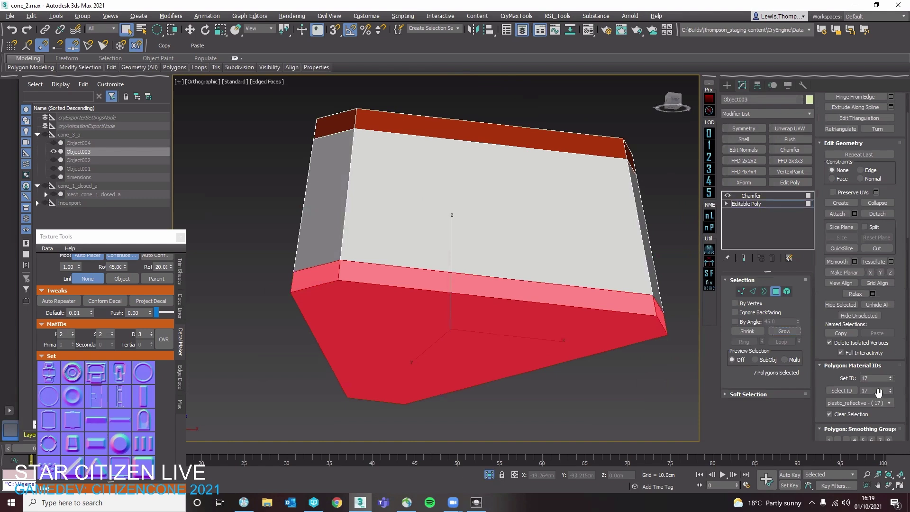
pyautogui.click(891, 382)
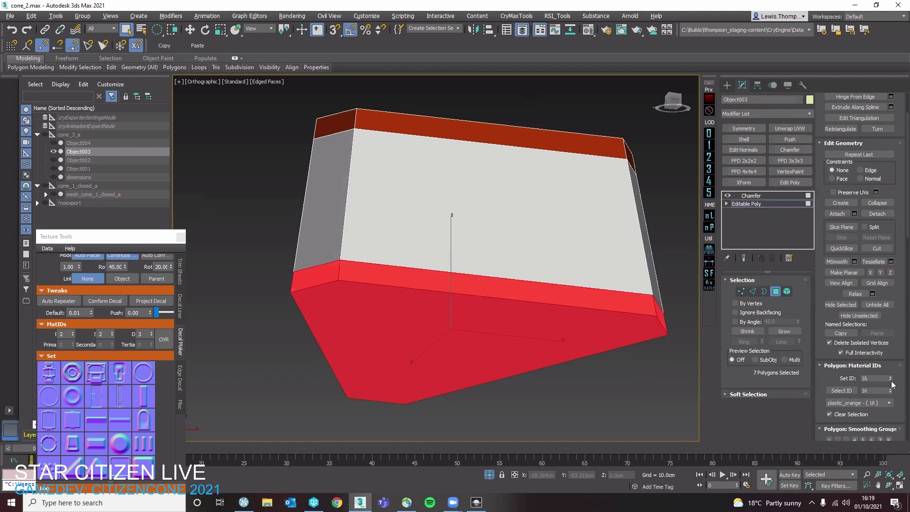
pyautogui.click(777, 293)
pyautogui.click(638, 274)
pyautogui.rightClick(668, 267)
pyautogui.click(677, 187)
pyautogui.scroll(-3, 664, 196)
# Assign material ID 16, plastic_orange, to both caps and the adjoining edge strips of the lower reflective section
pyautogui.click(573, 286)
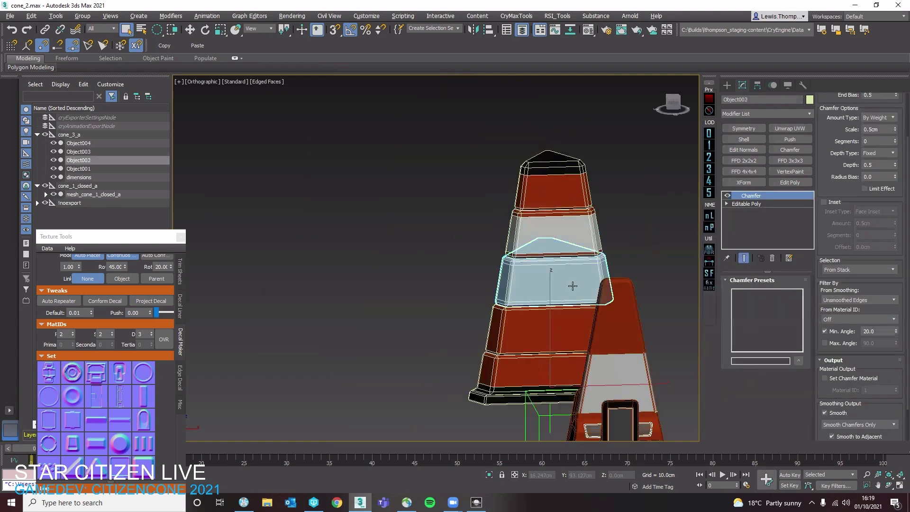
pyautogui.click(766, 207)
pyautogui.press('4')
pyautogui.click(563, 251)
pyautogui.keyDown('alt'); pyautogui.moveTo(546, 306); pyautogui.dragTo(542, 294, button='middle'); pyautogui.keyUp('alt')
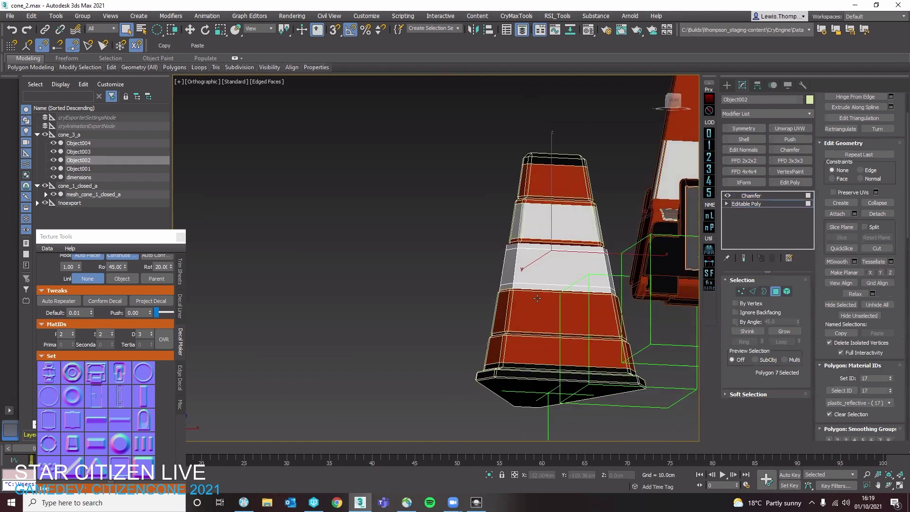
pyautogui.click(785, 331)
pyautogui.click(890, 380)
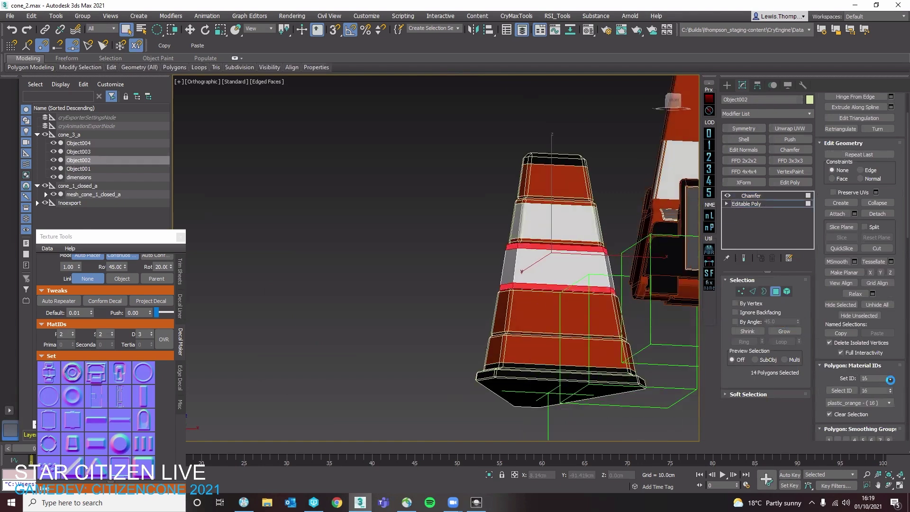
pyautogui.press('4')
# Examine the orange edge strips on the reflective sections and the neighbouring cone sections
pyautogui.click(576, 222)
pyautogui.keyDown('alt'); pyautogui.moveTo(571, 214); pyautogui.dragTo(579, 236, button='middle'); pyautogui.keyUp('alt')
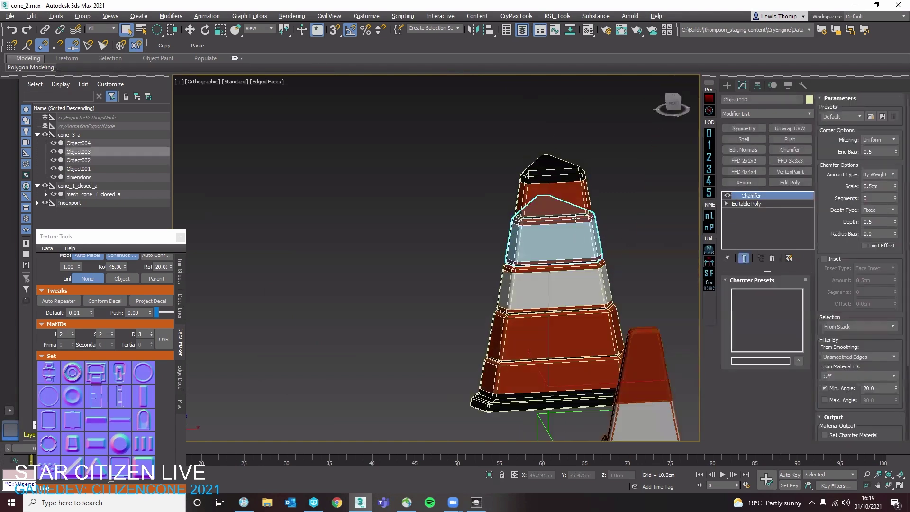
pyautogui.click(580, 172)
pyautogui.scroll(3, 581, 172)
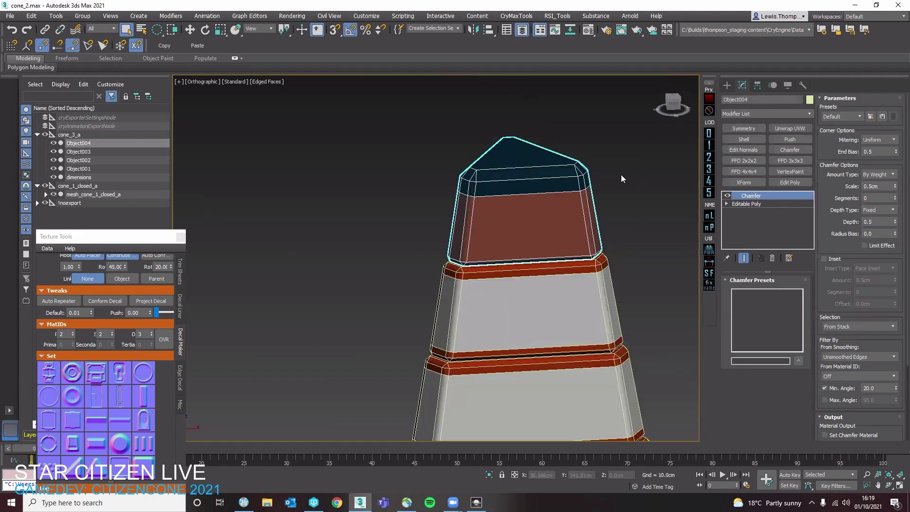
pyautogui.click(622, 176)
pyautogui.click(587, 220)
pyautogui.moveTo(607, 237); pyautogui.dragTo(570, 143, button='middle')
pyautogui.click(574, 287)
pyautogui.scroll(-3, 577, 269)
pyautogui.moveTo(585, 356); pyautogui.dragTo(525, 299, button='middle')
pyautogui.click(591, 284)
pyautogui.click(587, 246)
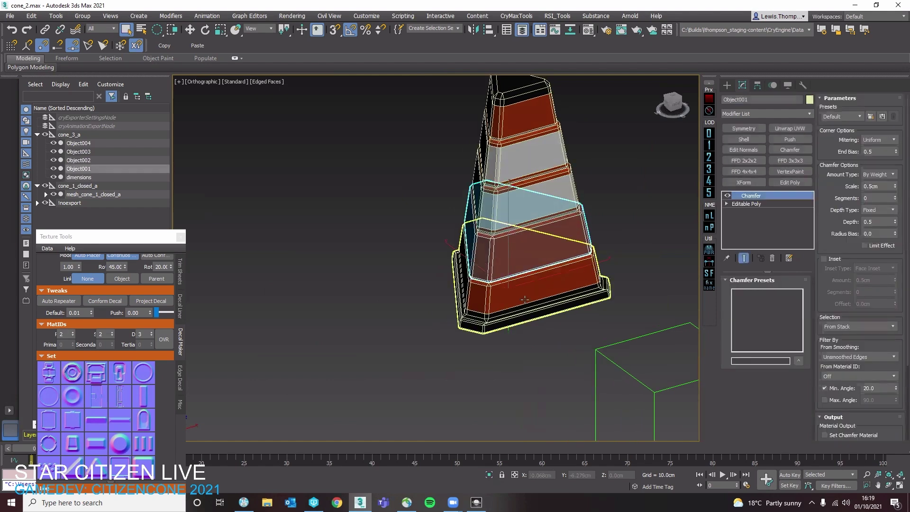
# Examine the base section's unchamfered geometry in its Editable Poly level and the overall cone shape
pyautogui.click(514, 321)
pyautogui.scroll(5, 517, 308)
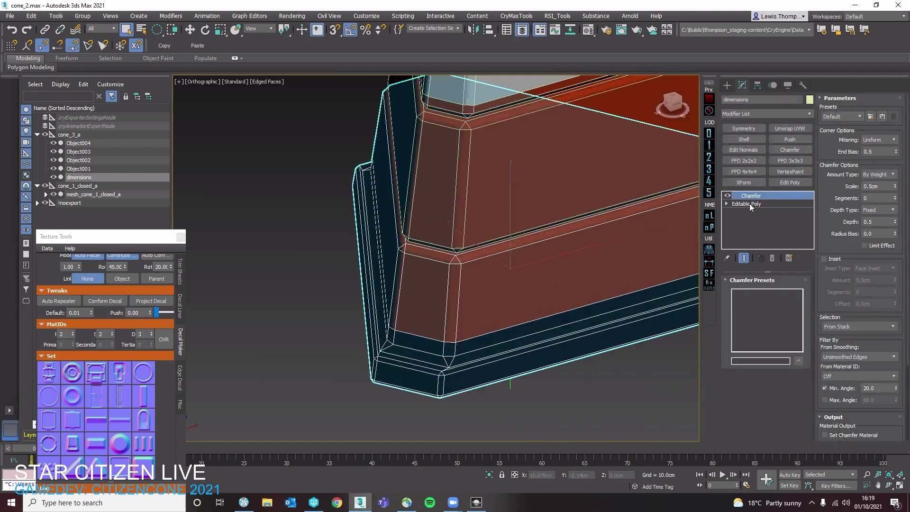
pyautogui.click(746, 204)
pyautogui.press('2')
pyautogui.press('2')
pyautogui.scroll(-4, 525, 330)
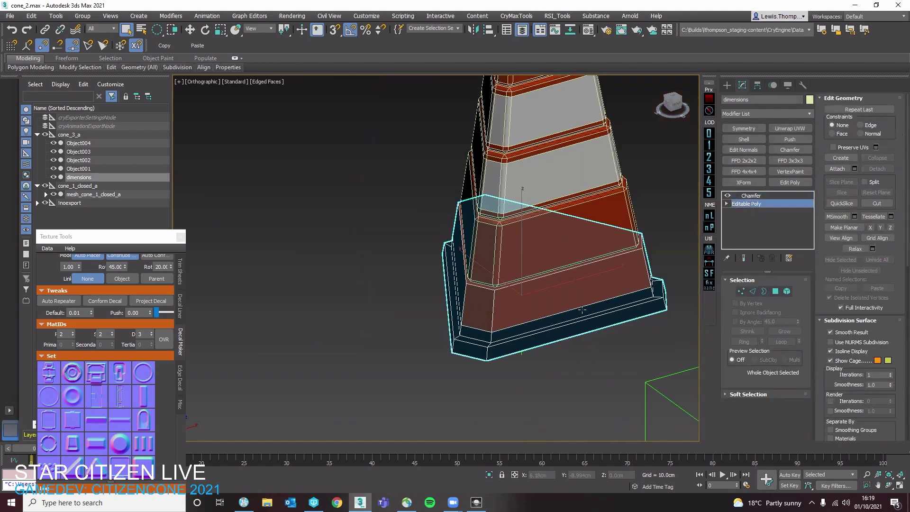
pyautogui.keyDown('alt'); pyautogui.moveTo(524, 331); pyautogui.dragTo(565, 368, button='middle'); pyautogui.keyUp('alt')
pyautogui.press('Up')
pyautogui.scroll(-3, 580, 338)
pyautogui.keyDown('alt'); pyautogui.moveTo(580, 338); pyautogui.dragTo(566, 335, button='middle'); pyautogui.keyUp('alt')
pyautogui.click(644, 311)
pyautogui.moveTo(629, 304); pyautogui.dragTo(568, 337, button='middle')
# Inset the uppermost polygon of the cone's top section by 1 cm in the Editable Poly level
pyautogui.click(496, 239)
pyautogui.scroll(5, 496, 239)
pyautogui.click(768, 204)
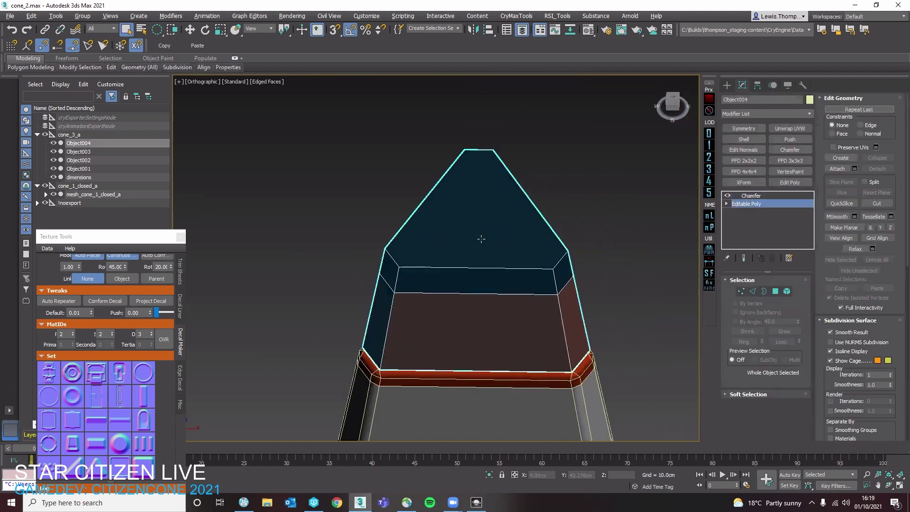
pyautogui.press('4')
pyautogui.click(891, 132)
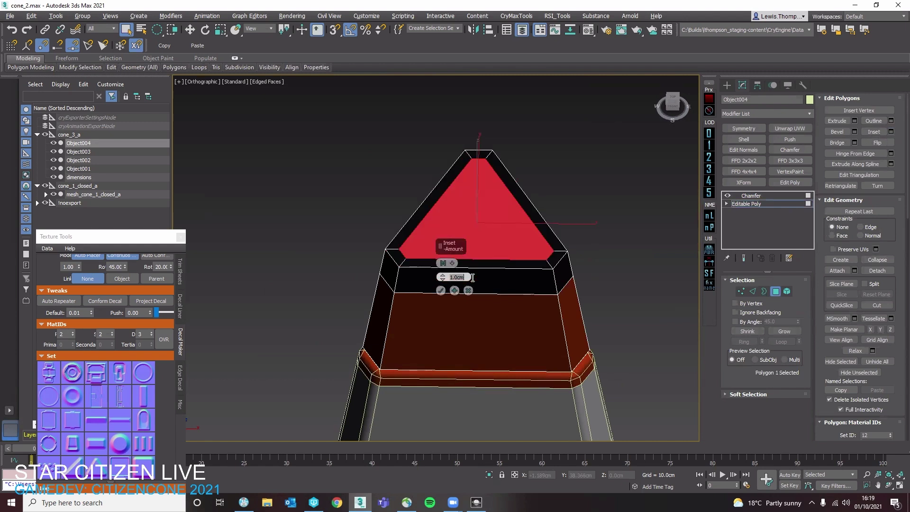
pyautogui.write('2')
pyautogui.press('Return')
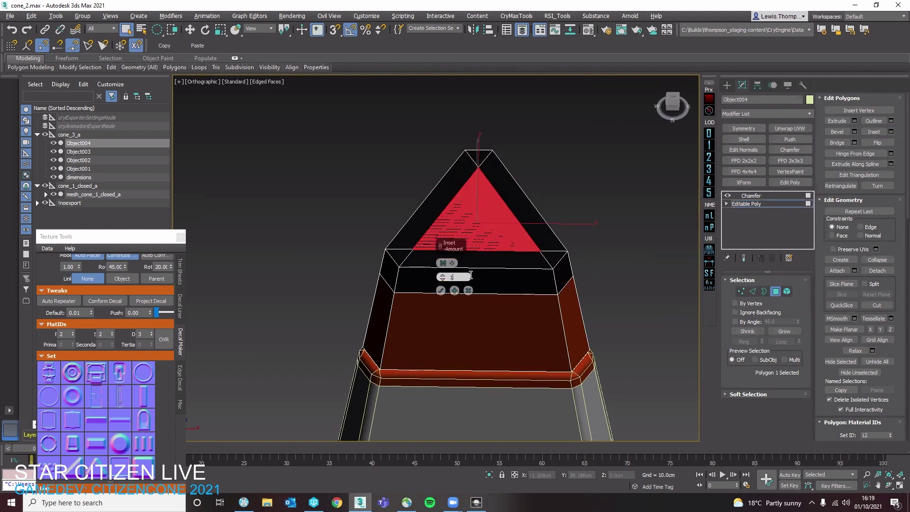
pyautogui.write('1')
pyautogui.press('Return')
pyautogui.click(441, 291)
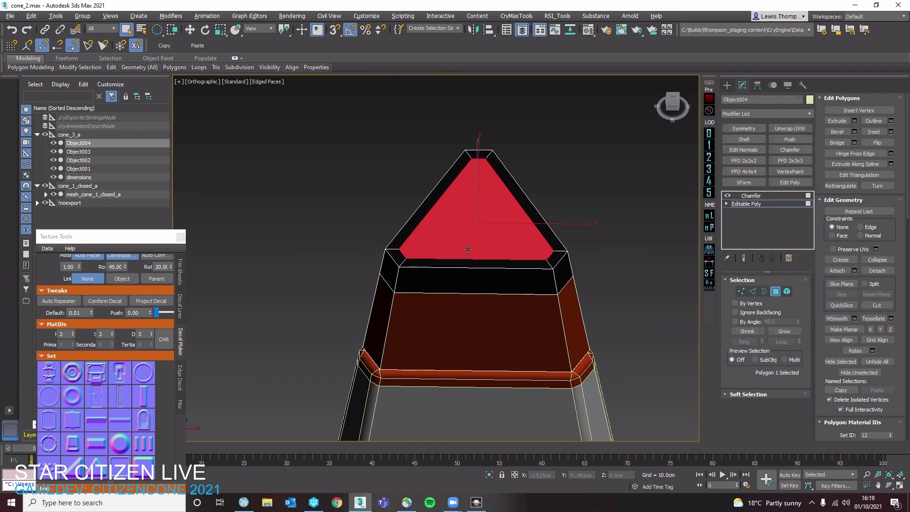
# Scale the inset top polygon to about 87% in the XY plane and return to the Chamfer modifier level
pyautogui.scroll(-2, 472, 278)
pyautogui.press('r')
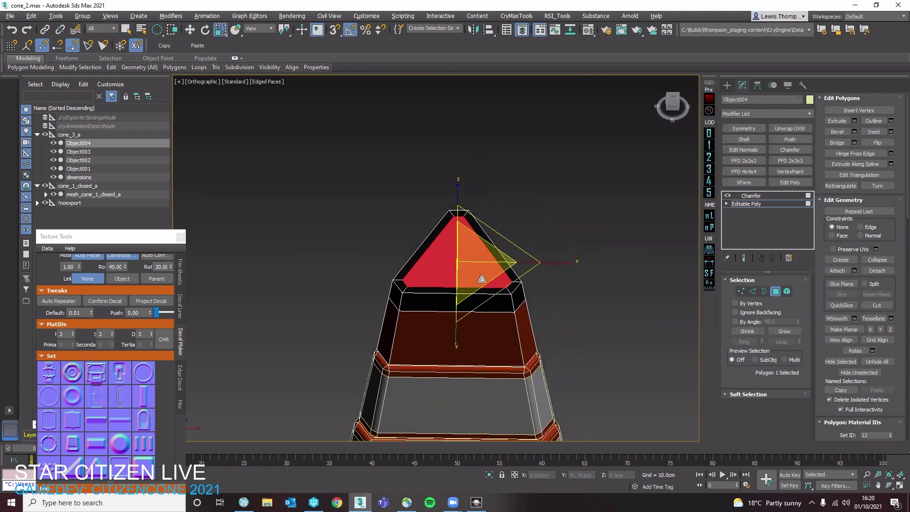
pyautogui.click(778, 293)
pyautogui.click(778, 293)
pyautogui.moveTo(488, 294); pyautogui.dragTo(487, 278)
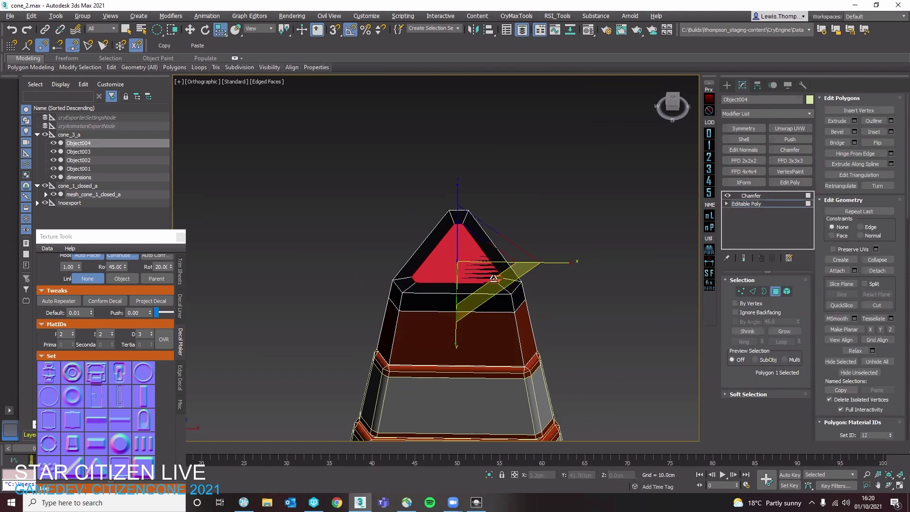
pyautogui.press('2')
pyautogui.click(482, 276)
pyautogui.press('2')
pyautogui.click(482, 276)
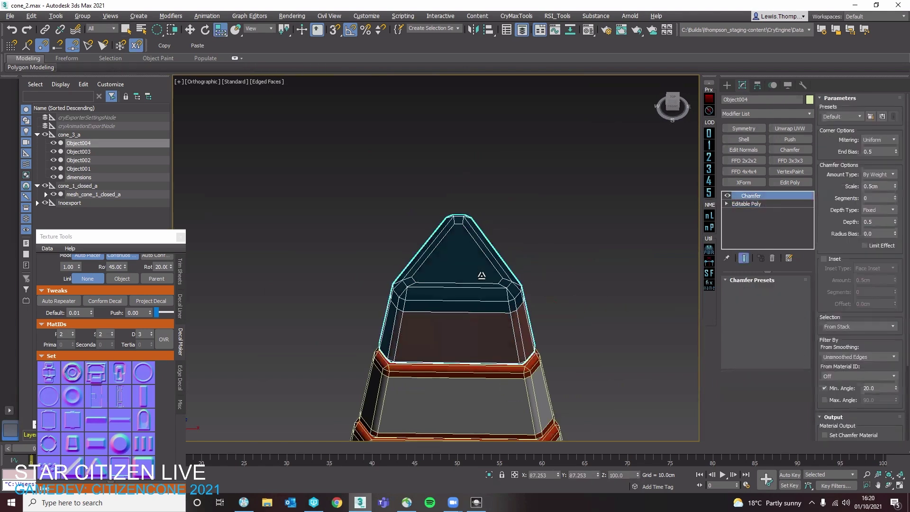
# Examine the inset top polygon in the Editable Poly level and the cone's overall shape
pyautogui.click(756, 205)
pyautogui.press('4')
pyautogui.keyDown('alt'); pyautogui.moveTo(521, 273); pyautogui.dragTo(553, 256, button='middle'); pyautogui.keyUp('alt')
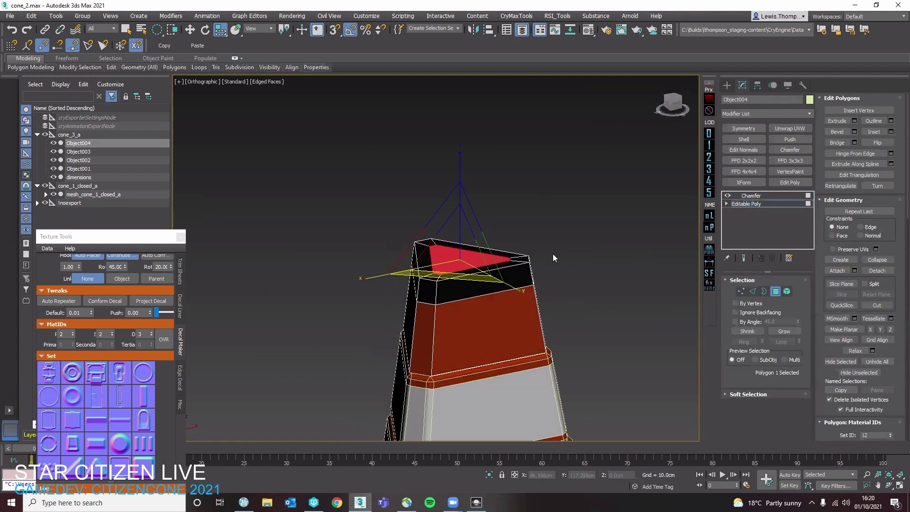
pyautogui.press('4')
pyautogui.click(559, 255)
pyautogui.scroll(-5, 559, 254)
pyautogui.moveTo(558, 310); pyautogui.dragTo(497, 236, button='middle')
pyautogui.click(509, 297)
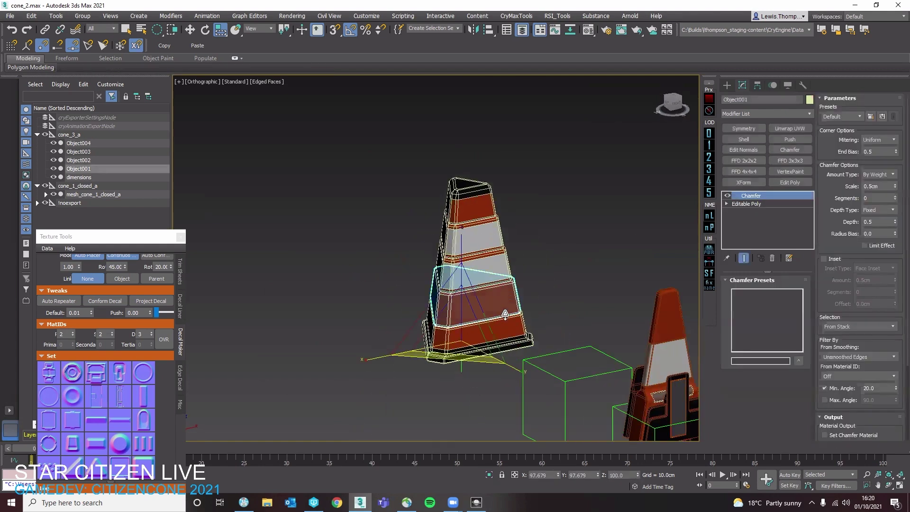
pyautogui.click(759, 204)
pyautogui.press('2')
pyautogui.scroll(5, 446, 314)
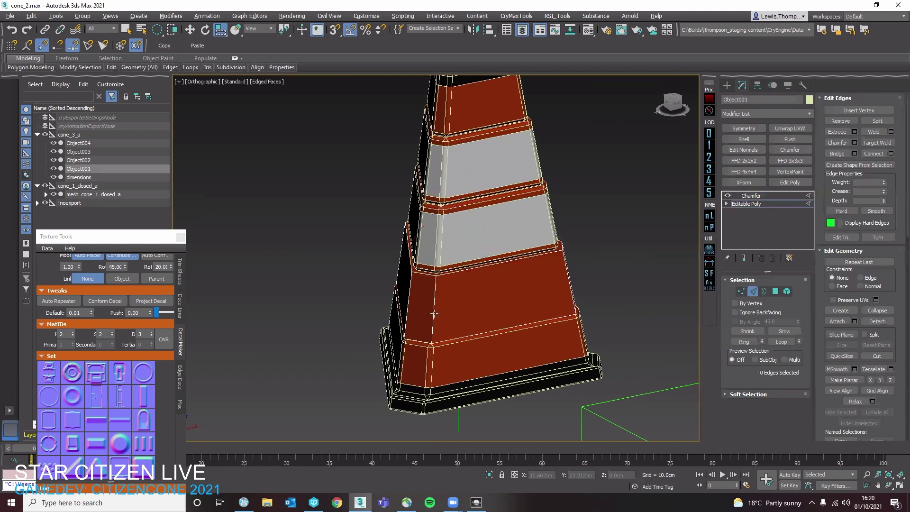
pyautogui.press('2')
# Add an Edit Poly modifier above the Chamfer of the upper plain orange section and connect its 12 upright edges with one segment
pyautogui.click(627, 272)
pyautogui.click(530, 283)
pyautogui.keyDown('alt'); pyautogui.moveTo(519, 290); pyautogui.dragTo(501, 268, button='middle'); pyautogui.keyUp('alt')
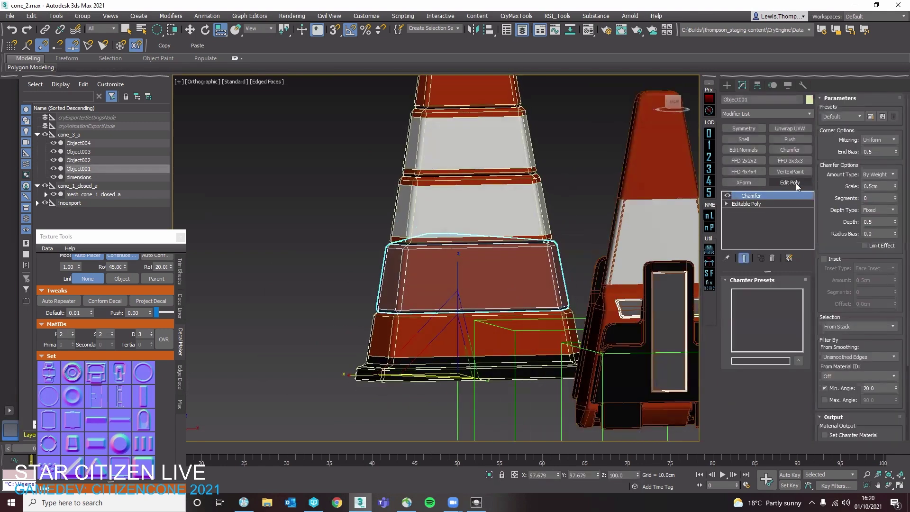
pyautogui.click(790, 183)
pyautogui.press('2')
pyautogui.scroll(4, 608, 262)
pyautogui.hotkey('ctrl', 'z')
pyautogui.click(892, 287)
pyautogui.scroll(2, 445, 278)
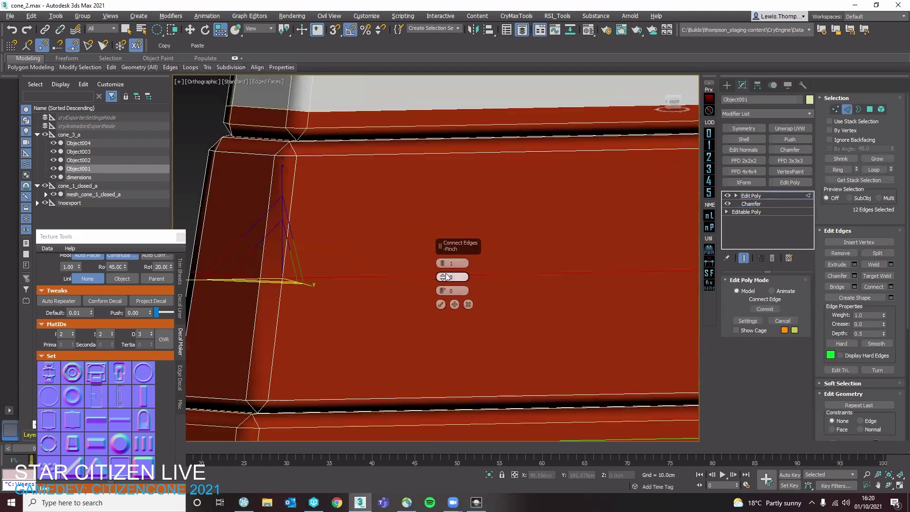
pyautogui.scroll(-3, 536, 236)
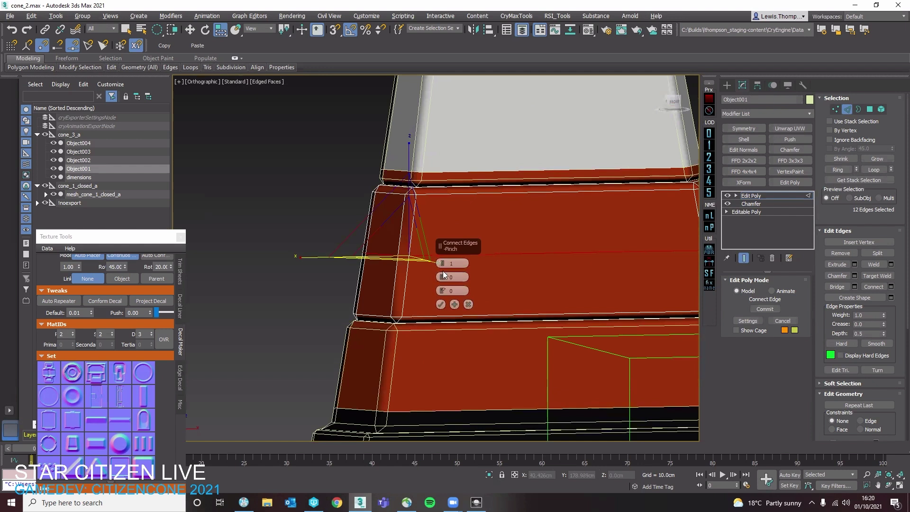
pyautogui.click(442, 306)
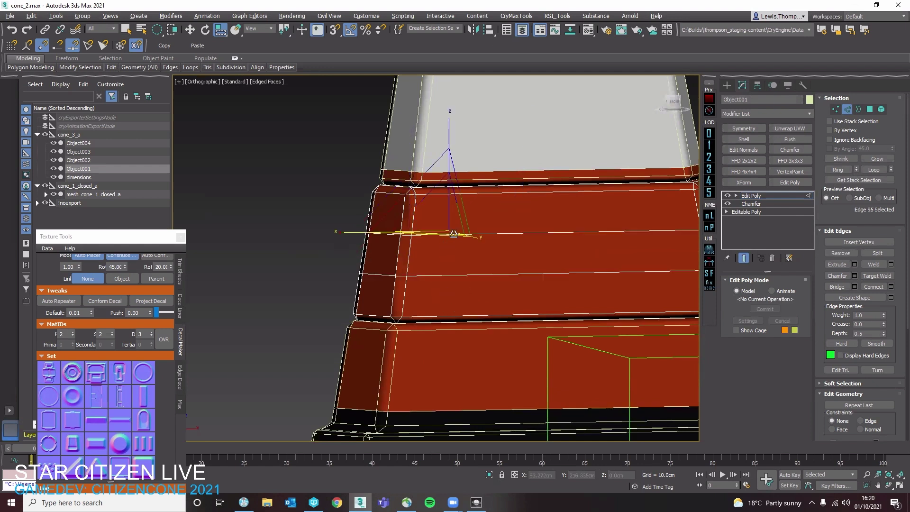
# Select the ring of 12 upright edges above the middle loop and set up a Connect with 2 segments
pyautogui.click(454, 234)
pyautogui.click(412, 236)
pyautogui.moveTo(507, 230); pyautogui.dragTo(442, 275, button='middle')
pyautogui.hotkey('alt', 'r')
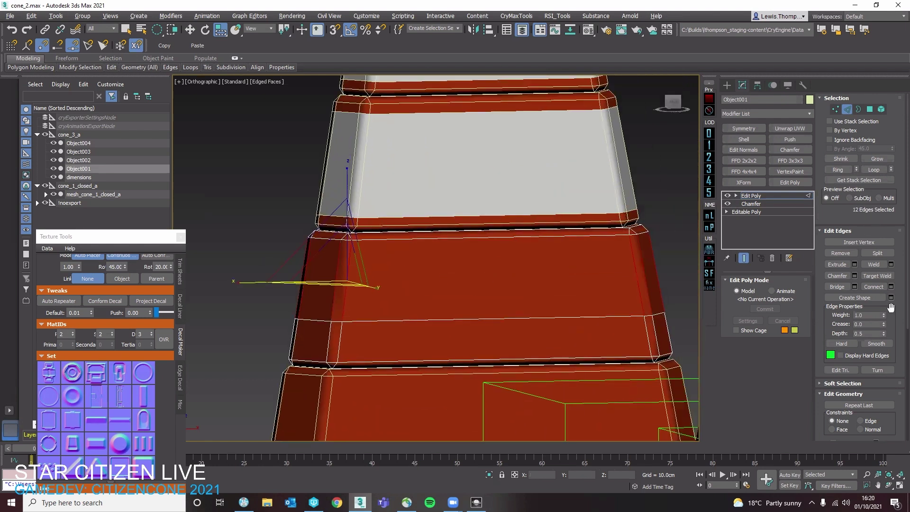
pyautogui.click(891, 287)
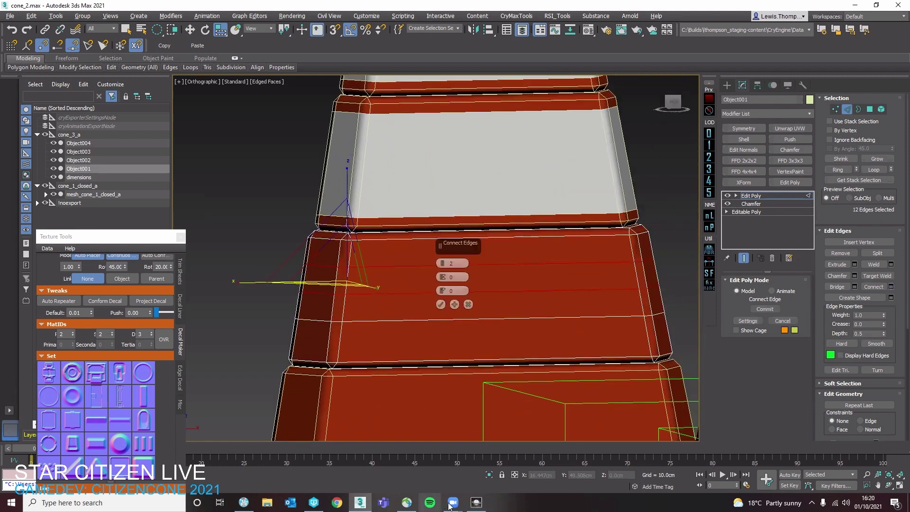
# Switch to Sandbox Editor, examine the cone's sections up close and from a distance, and return to 3ds Max
pyautogui.click(477, 502)
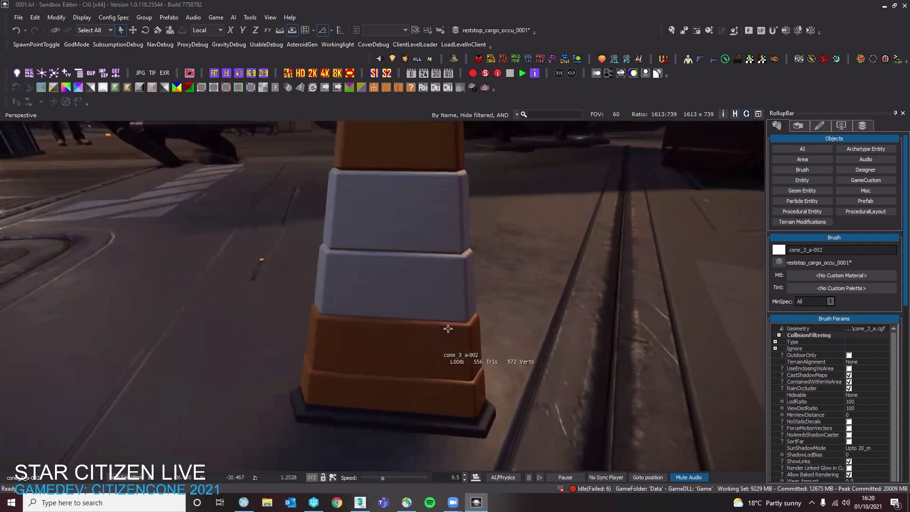
pyautogui.scroll(-5, 448, 328)
pyautogui.scroll(5, 464, 311)
pyautogui.scroll(-2, 406, 290)
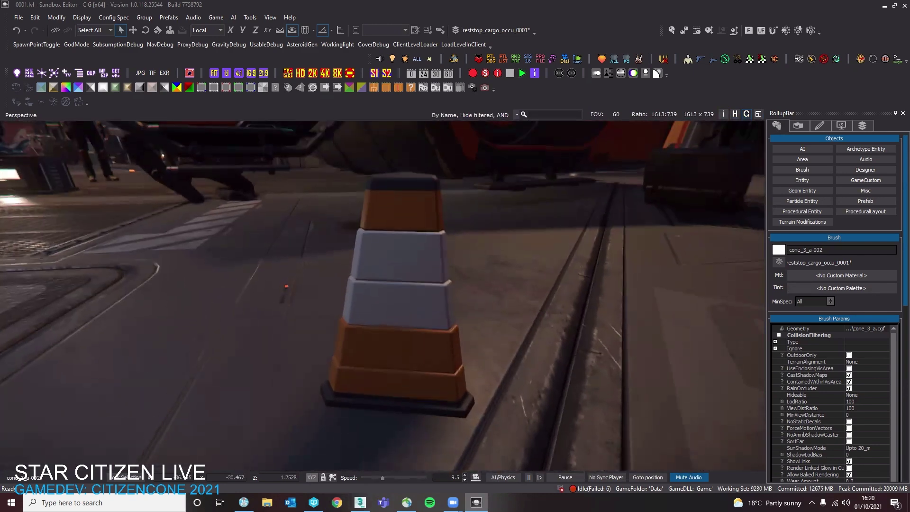
pyautogui.scroll(-3, 407, 309)
pyautogui.scroll(5, 406, 309)
pyautogui.scroll(-2, 406, 309)
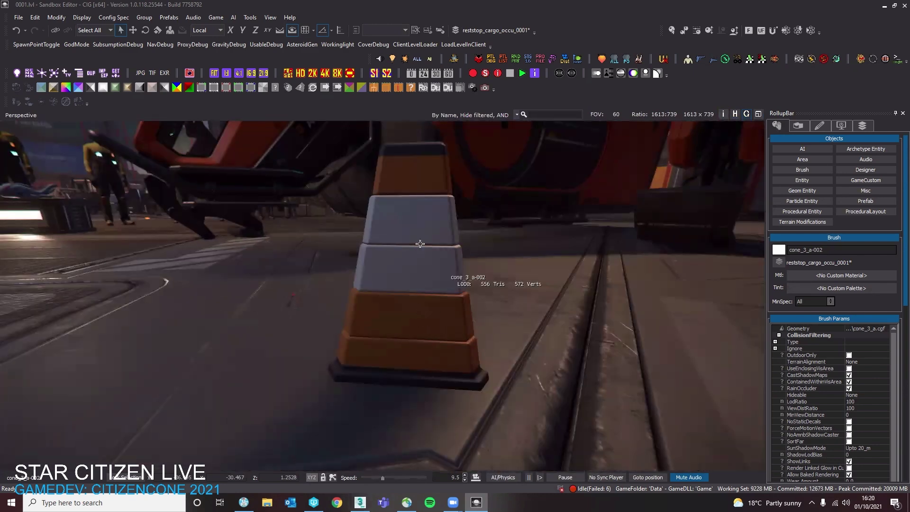
pyautogui.hotkey('alt', 'Tab')
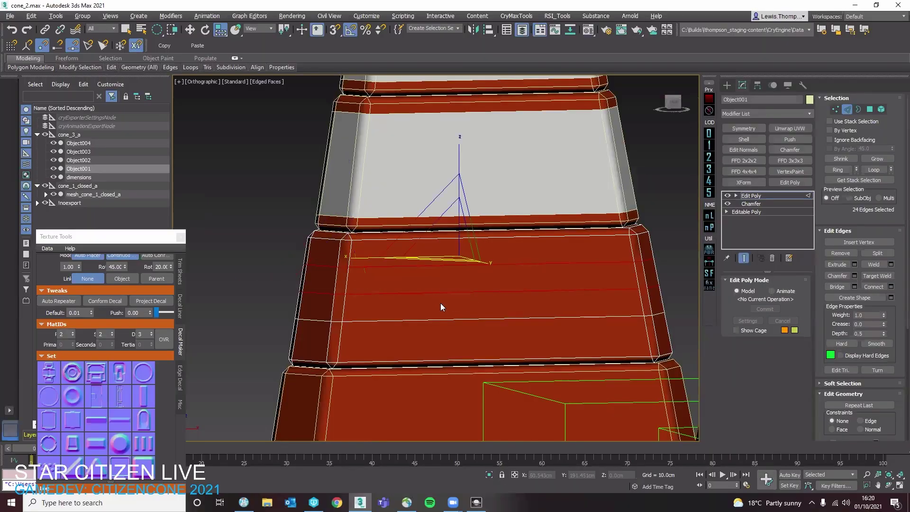
# Undo the connection, reconnect the upper edge ring with two loops, and select both of these loops
pyautogui.moveTo(354, 284); pyautogui.dragTo(361, 294, button='middle')
pyautogui.hotkey('ctrl', 'z')
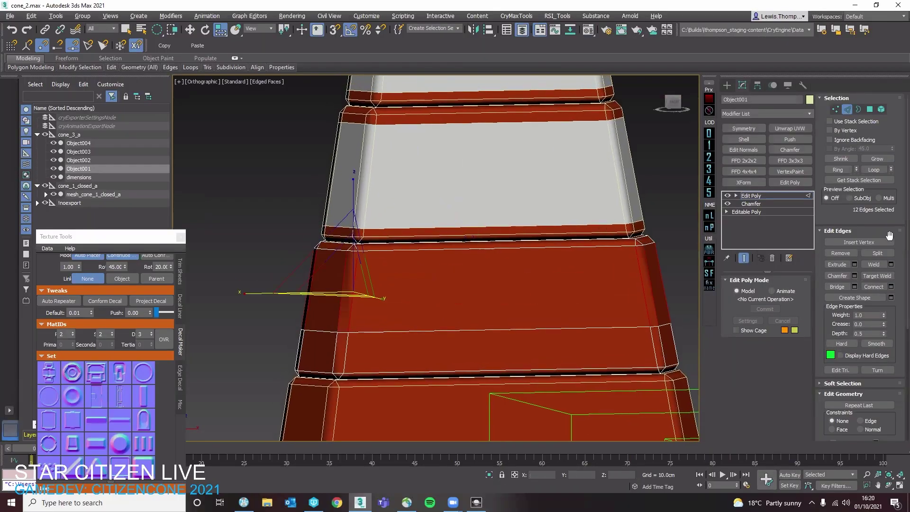
pyautogui.click(875, 287)
pyautogui.click(439, 277)
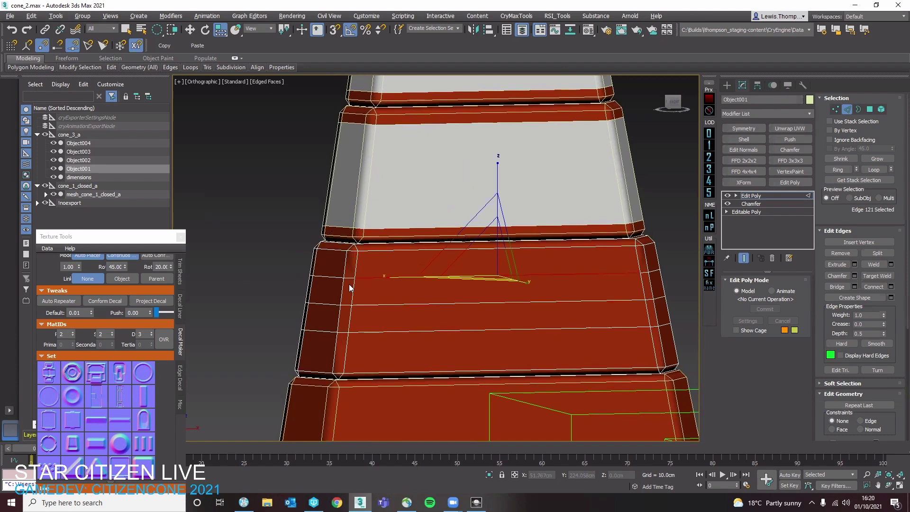
pyautogui.doubleClick(357, 279)
pyautogui.keyDown('ctrl'); pyautogui.doubleClick(360, 304); pyautogui.keyUp('ctrl')
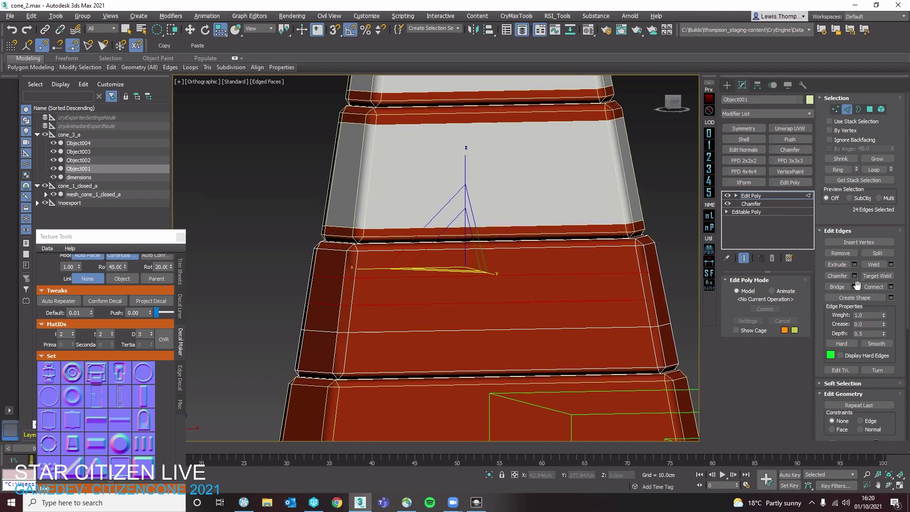
# Switch to Sandbox Editor to examine the cone's silhouette from another angle, and return to 3ds Max
pyautogui.hotkey('alt', 'Tab')
pyautogui.moveTo(612, 281)
pyautogui.mouseDown(button='right')
pyautogui.moveTo(513, 282)
pyautogui.moveTo(617, 280)
pyautogui.mouseUp(button='right')
pyautogui.press('a')
pyautogui.scroll(-5, 583, 282)
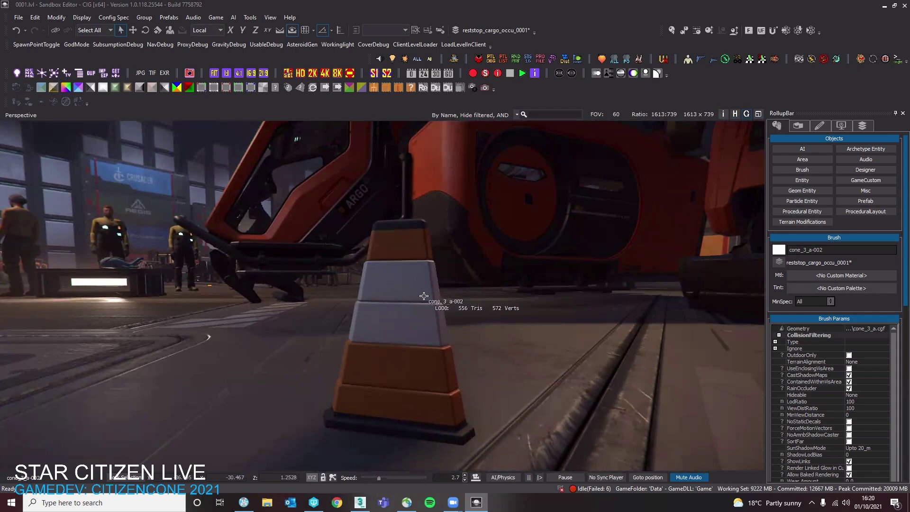
pyautogui.keyDown('alt'); pyautogui.moveTo(425, 294); pyautogui.dragTo(413, 294, button='middle'); pyautogui.keyUp('alt')
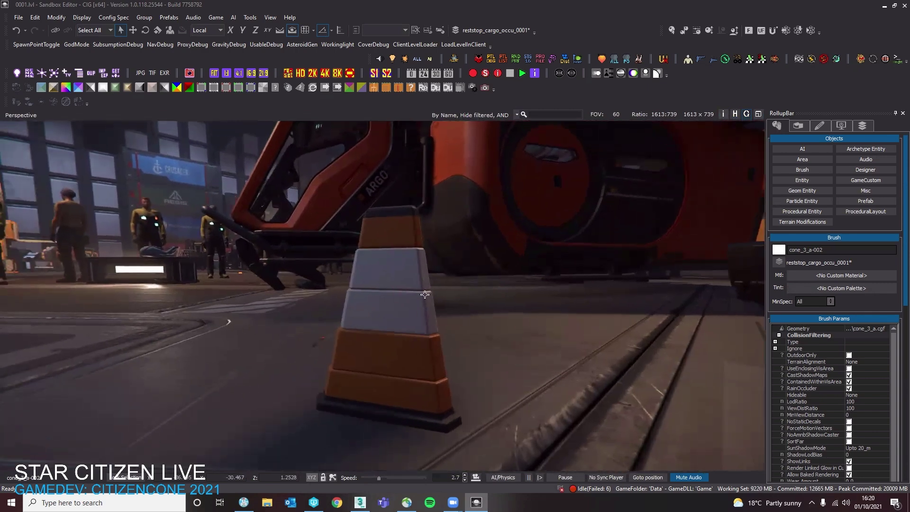
pyautogui.hotkey('alt', 'Tab')
# Chamfer the two selected loops on the orange section by about 0.35 cm with 1 segment
pyautogui.moveTo(440, 133); pyautogui.dragTo(404, 285, button='middle')
pyautogui.scroll(-1, 461, 388)
pyautogui.scroll(2, 404, 286)
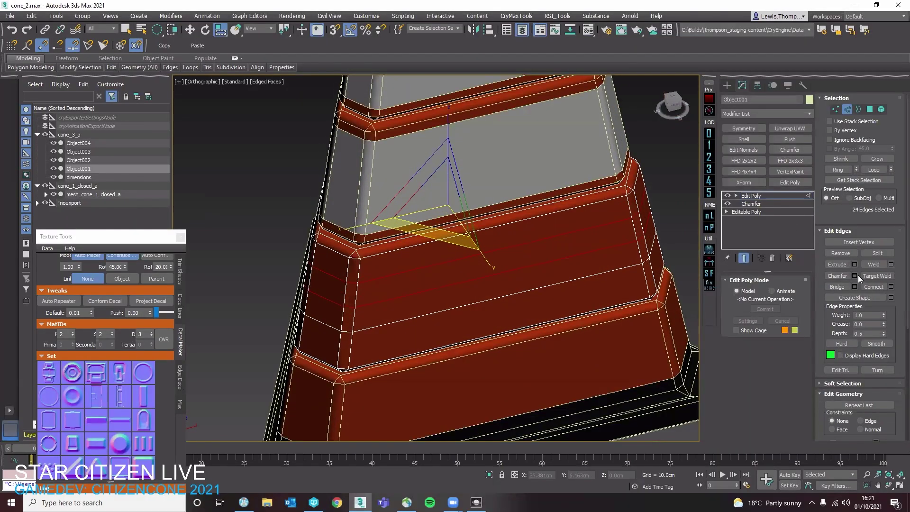
pyautogui.click(856, 276)
pyautogui.click(450, 264)
pyautogui.click(456, 277)
pyautogui.moveTo(444, 280); pyautogui.dragTo(448, 275)
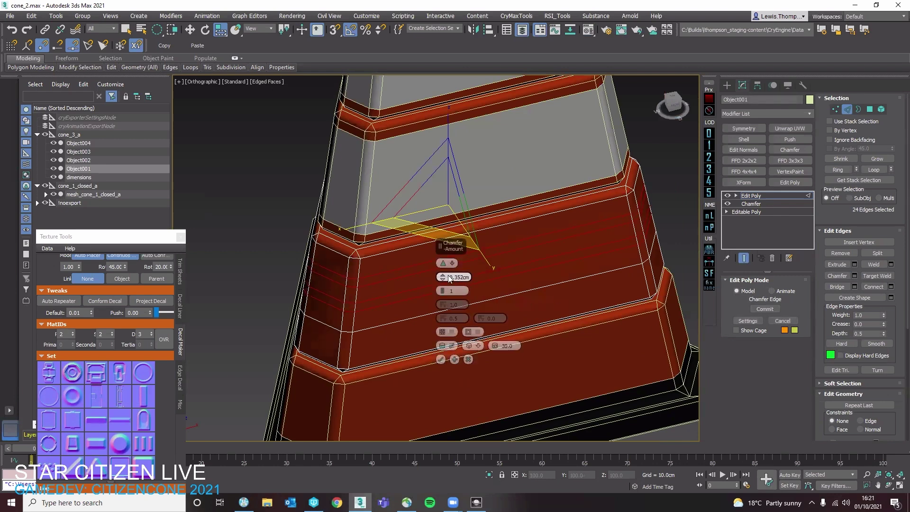
pyautogui.click(441, 360)
# Select the polygon band between the chamfered loops and scale it to 96% in the XY plane
pyautogui.press('4')
pyautogui.click(379, 289)
pyautogui.keyDown('shift'); pyautogui.click(351, 294); pyautogui.keyUp('shift')
pyautogui.scroll(2, 372, 292)
pyautogui.press('r')
pyautogui.moveTo(445, 239); pyautogui.dragTo(427, 264, button='middle')
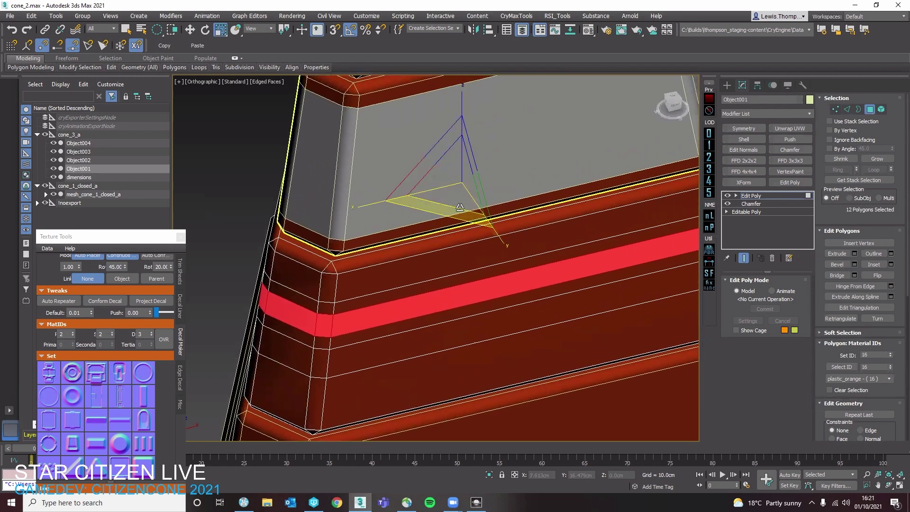
pyautogui.moveTo(460, 207); pyautogui.dragTo(463, 208)
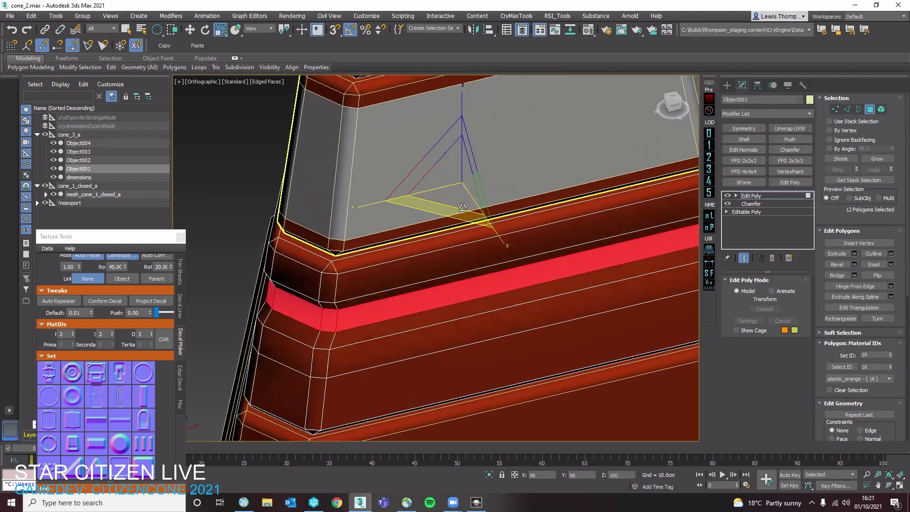
# Select the four edge loops bordering the groove and chamfer them with a small amount and 1 segment
pyautogui.keyDown('alt'); pyautogui.moveTo(450, 239); pyautogui.dragTo(418, 197, button='middle'); pyautogui.keyUp('alt')
pyautogui.press('2')
pyautogui.click(330, 202)
pyautogui.doubleClick(328, 196)
pyautogui.keyDown('ctrl'); pyautogui.doubleClick(330, 221); pyautogui.keyUp('ctrl')
pyautogui.press('q')
pyautogui.keyDown('ctrl'); pyautogui.doubleClick(326, 234); pyautogui.keyUp('ctrl')
pyautogui.keyDown('ctrl'); pyautogui.doubleClick(326, 184); pyautogui.keyUp('ctrl')
pyautogui.moveTo(381, 253); pyautogui.dragTo(451, 284, button='middle')
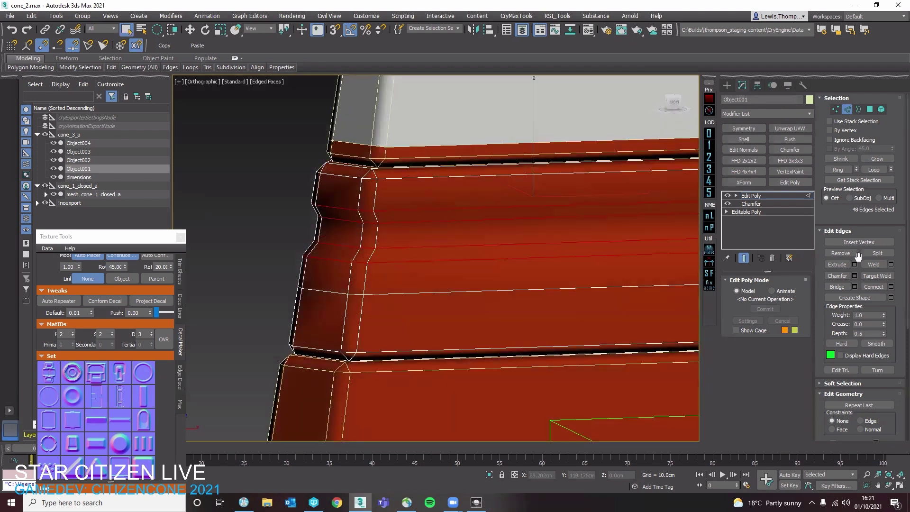
pyautogui.click(854, 276)
pyautogui.moveTo(442, 277); pyautogui.dragTo(443, 277)
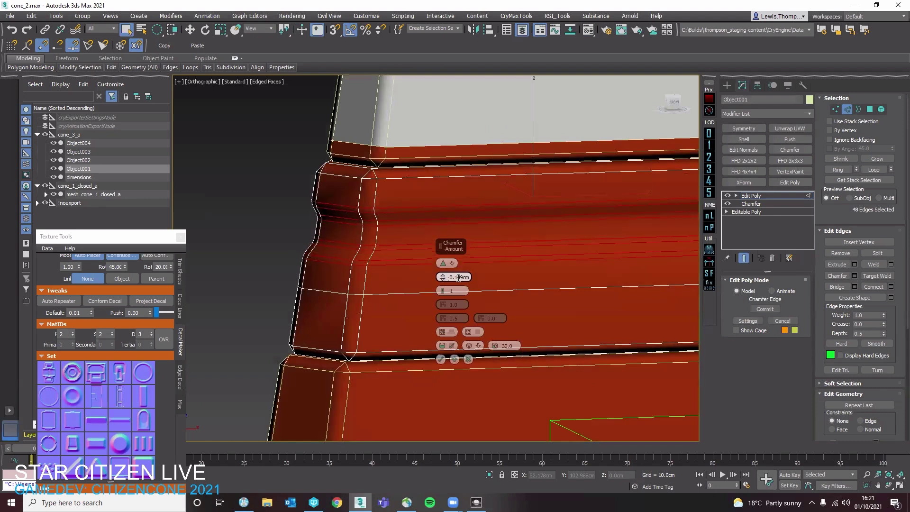
pyautogui.write('5')
pyautogui.press('Return')
pyautogui.click(442, 360)
pyautogui.press('2')
# Hide the edged-faces display and examine the grooved orange section's shading with nothing selected
pyautogui.scroll(-5, 411, 237)
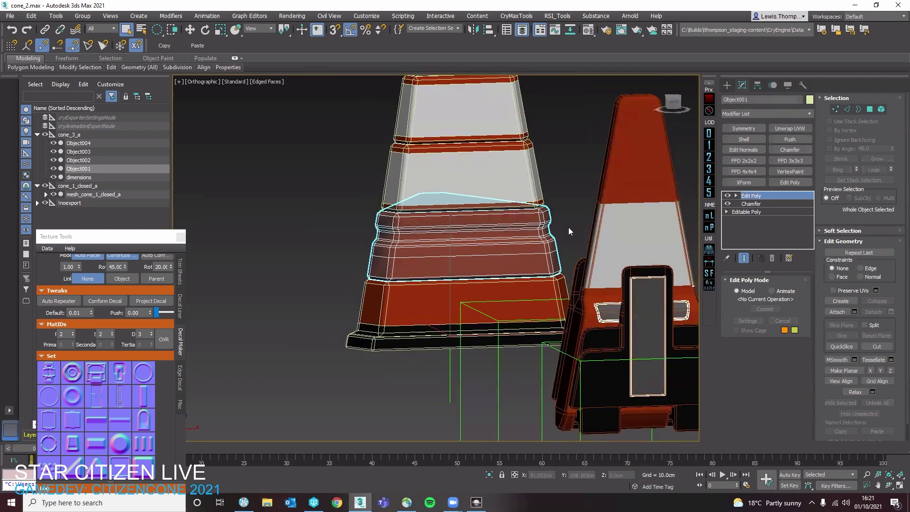
pyautogui.click(568, 231)
pyautogui.click(545, 234)
pyautogui.press('F4')
pyautogui.click(566, 232)
pyautogui.click(531, 232)
pyautogui.keyDown('alt'); pyautogui.moveTo(567, 237); pyautogui.dragTo(599, 224, button='middle'); pyautogui.keyUp('alt')
pyautogui.click(600, 222)
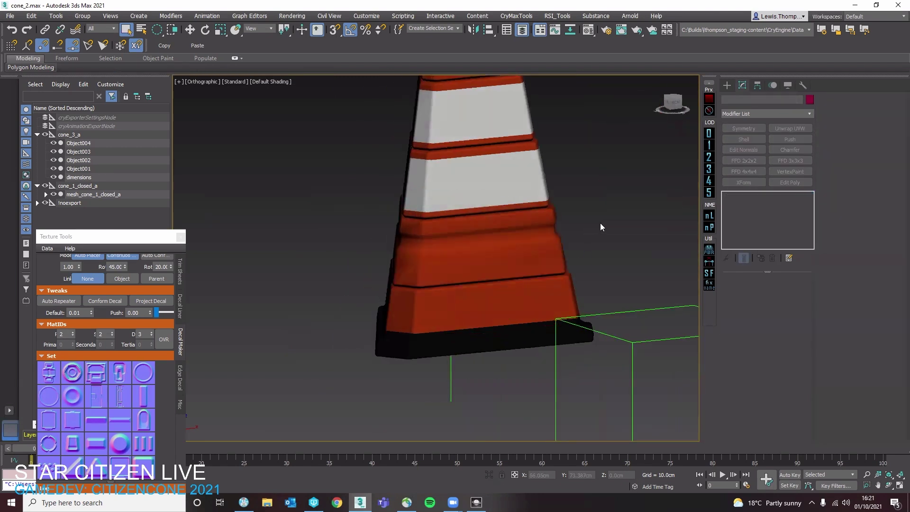
# Export the updated cone, inspect its grooved orange section in Sandbox Editor, and return to 3ds Max
pyautogui.hotkey('ctrl', 'e')
pyautogui.hotkey('alt', 'Tab')
pyautogui.moveTo(454, 273); pyautogui.dragTo(431, 265, button='right')
pyautogui.press('w')
pyautogui.press('a')
pyautogui.press('w')
pyautogui.press('s')
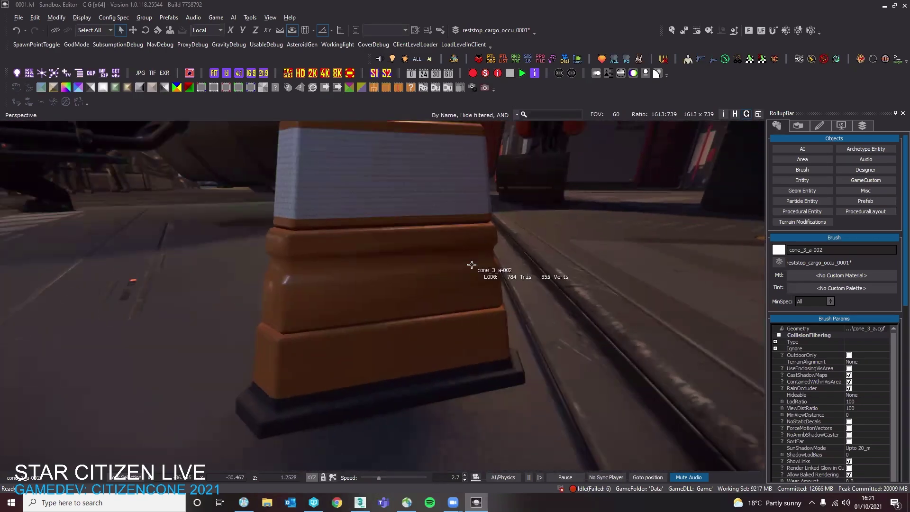
pyautogui.hotkey('alt', 'Tab')
# Show edged faces again and examine the upper reflective section's orange-to-white border edges with and without its chamfer
pyautogui.moveTo(488, 252); pyautogui.dragTo(485, 318, button='middle')
pyautogui.click(451, 188)
pyautogui.scroll(3, 451, 189)
pyautogui.keyDown('alt'); pyautogui.moveTo(453, 206); pyautogui.dragTo(455, 214, button='middle'); pyautogui.keyUp('alt')
pyautogui.scroll(4, 381, 176)
pyautogui.press('F4')
pyautogui.click(745, 204)
pyautogui.doubleClick(493, 180)
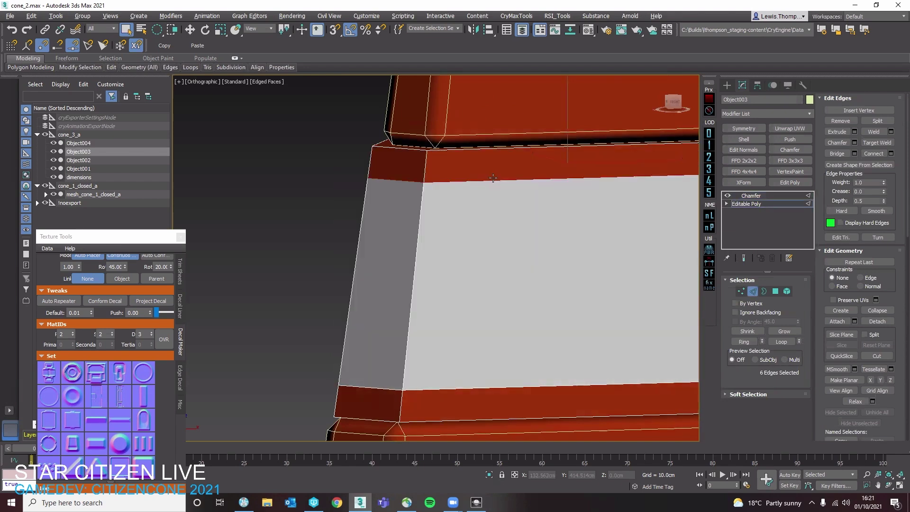
pyautogui.scroll(-4, 492, 178)
pyautogui.press('4')
pyautogui.press('4')
pyautogui.click(368, 234)
pyautogui.click(481, 231)
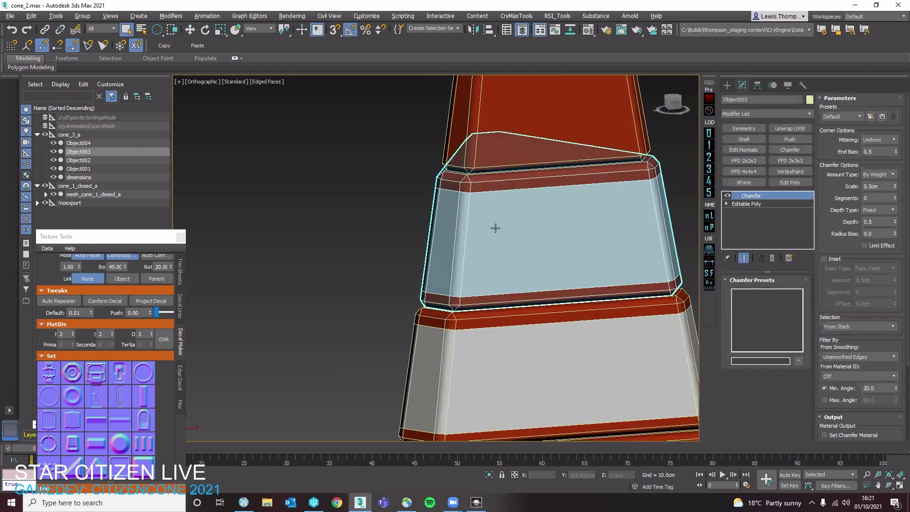
pyautogui.scroll(-3, 502, 225)
pyautogui.scroll(3, 574, 204)
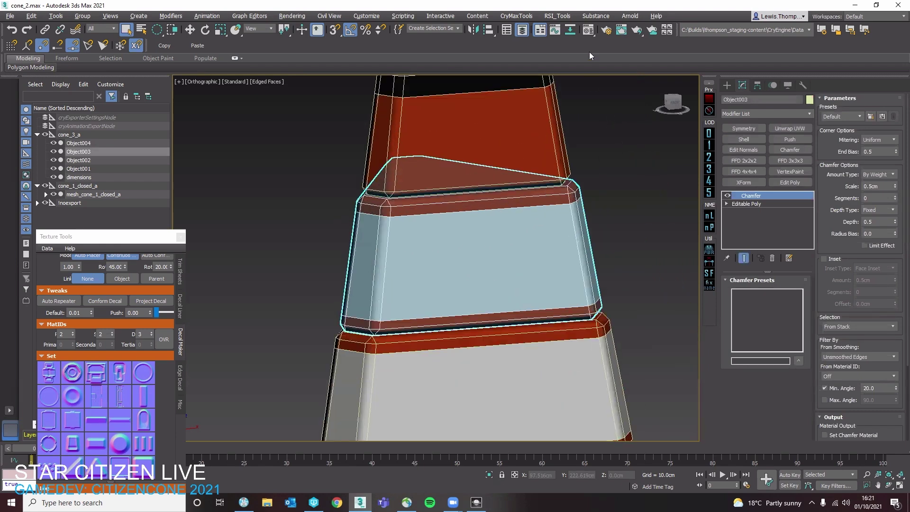
# Launch the RSI Texture Tools and show the Decal Liner settings for the upper reflective section
pyautogui.click(564, 19)
pyautogui.moveTo(593, 67)
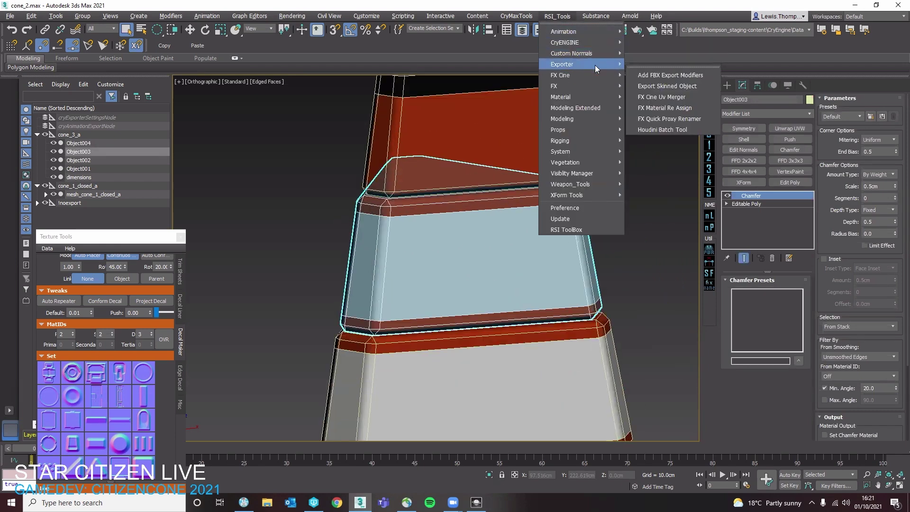
pyautogui.moveTo(592, 109)
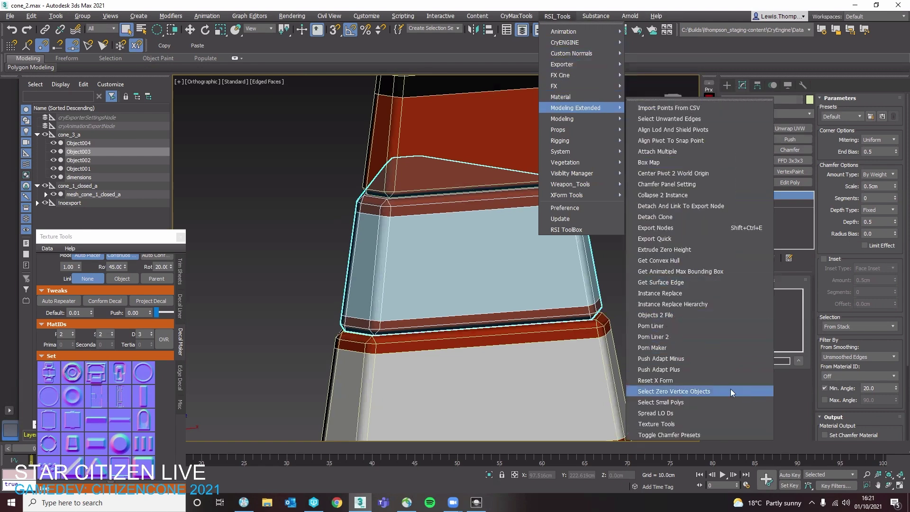
pyautogui.moveTo(592, 129)
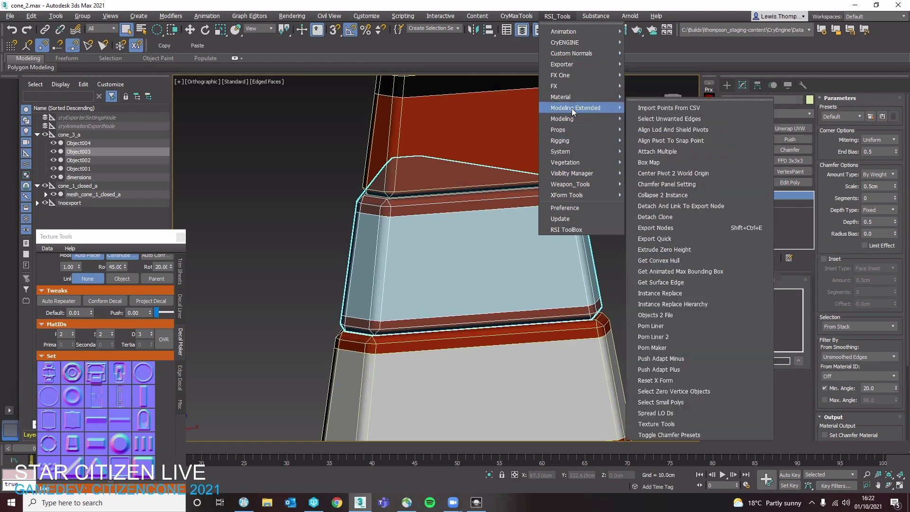
pyautogui.click(657, 424)
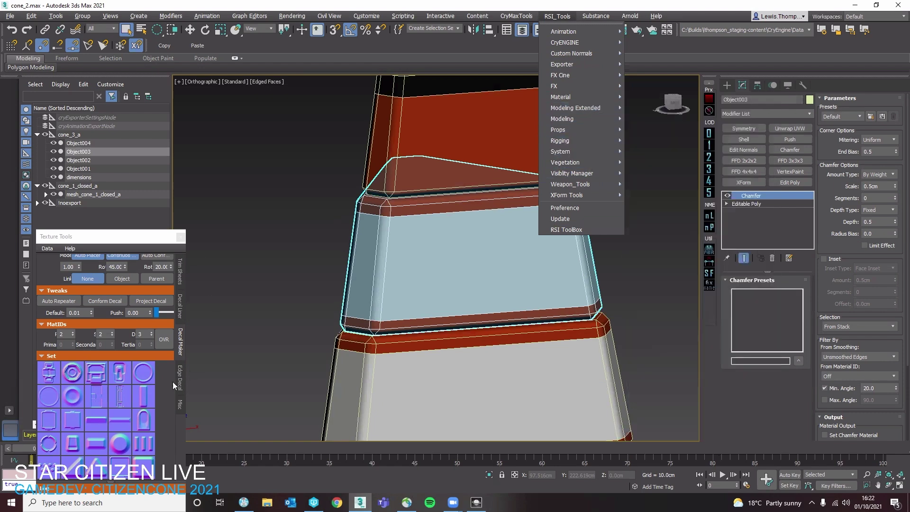
pyautogui.click(181, 316)
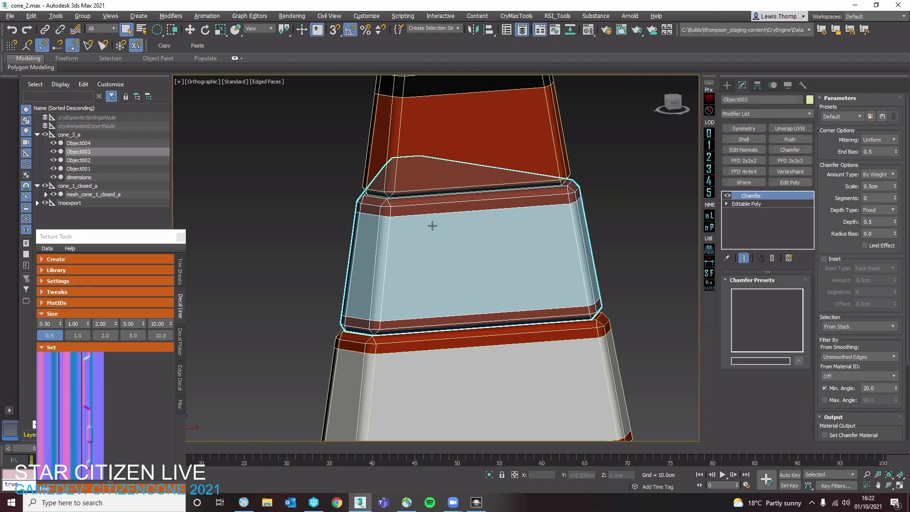
# Convert the upper reflective section and the reflective section below it to Editable Poly
pyautogui.rightClick(528, 230)
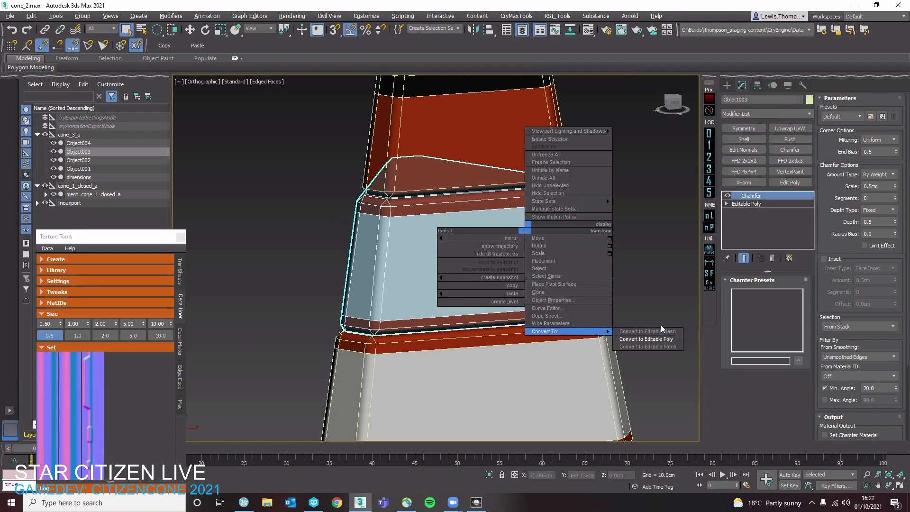
pyautogui.click(524, 355)
pyautogui.rightClick(526, 358)
pyautogui.moveTo(609, 458)
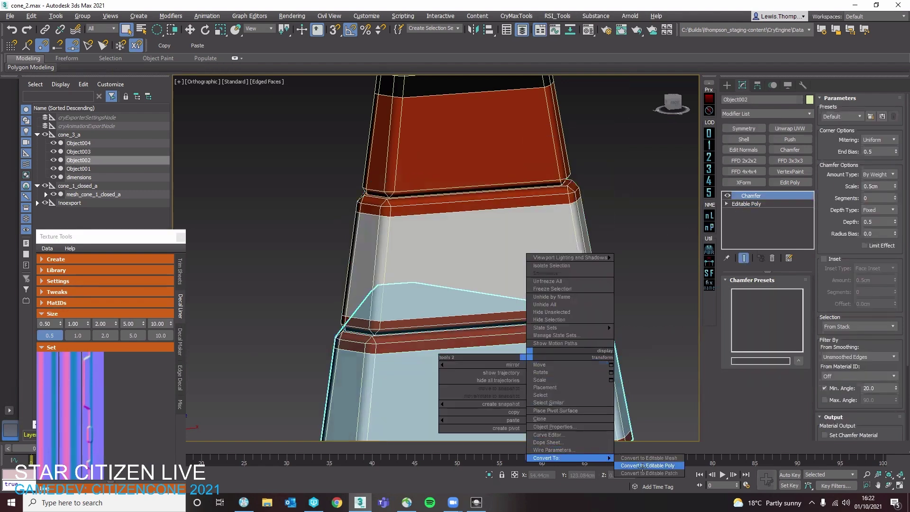
pyautogui.click(643, 468)
# Select the upper and lower orange-to-white border edge loops around the upper reflective section
pyautogui.click(488, 209)
pyautogui.press('2')
pyautogui.doubleClick(487, 209)
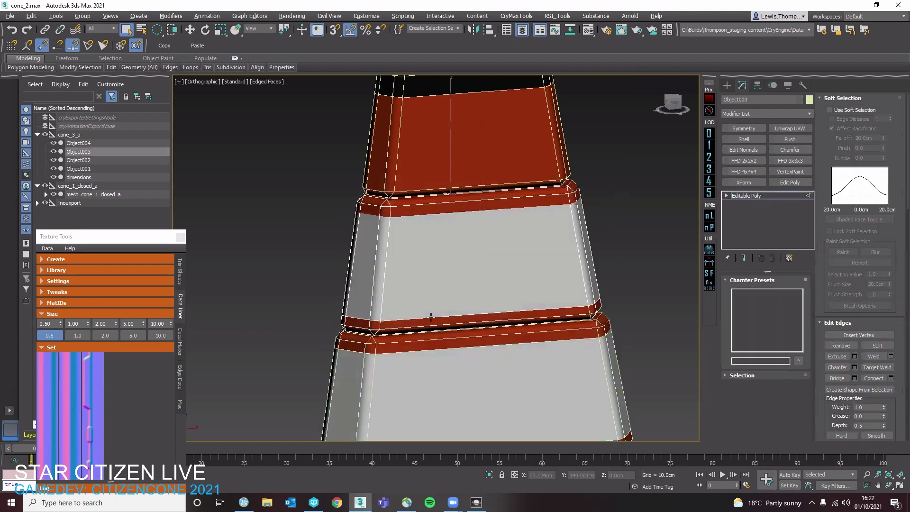
pyautogui.doubleClick(431, 317)
pyautogui.moveTo(429, 306); pyautogui.dragTo(440, 231, button='middle')
pyautogui.click(420, 279)
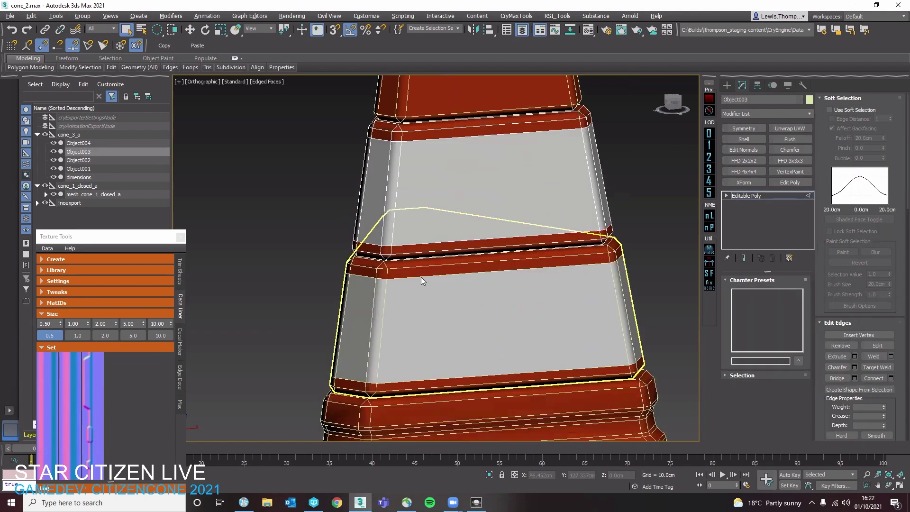
pyautogui.click(422, 240)
pyautogui.keyDown('ctrl'); pyautogui.doubleClick(419, 139); pyautogui.keyUp('ctrl')
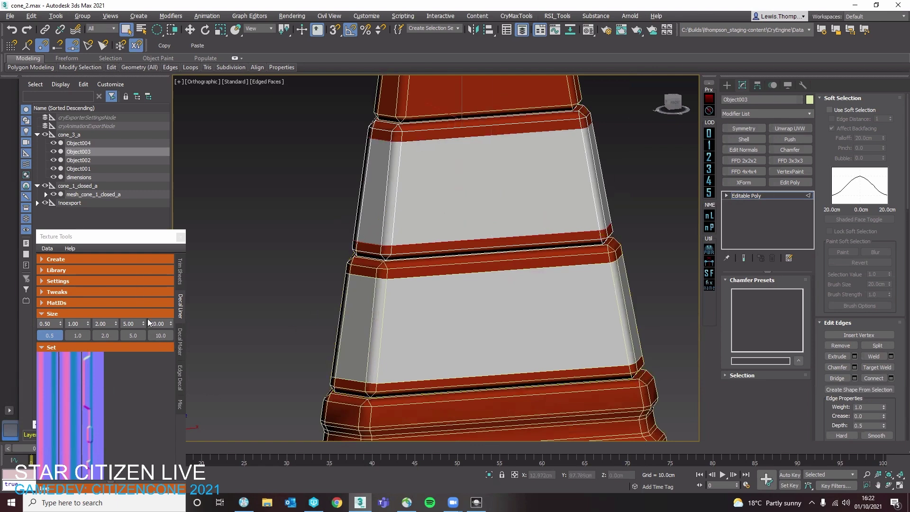
# Generate decal line strips along the selected border edges with the Decal Liner size set to 1.0
pyautogui.moveTo(122, 242); pyautogui.dragTo(119, 171)
pyautogui.click(74, 264)
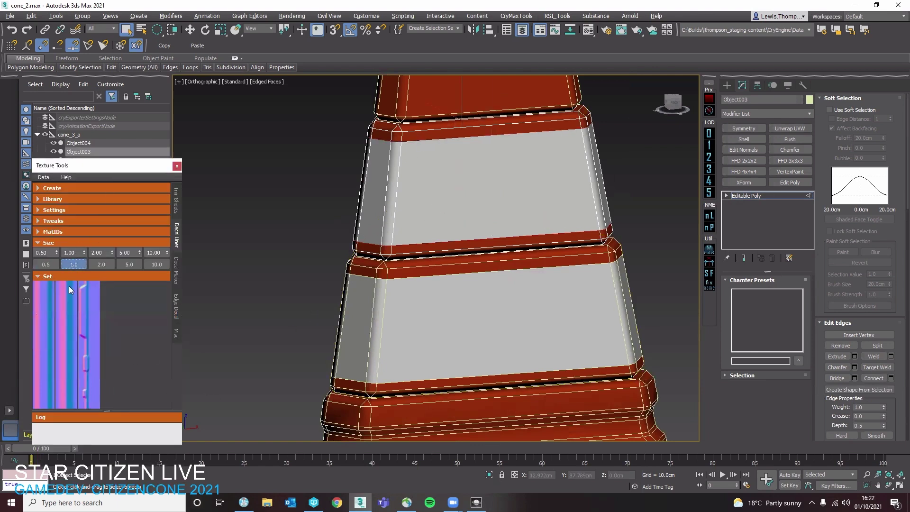
pyautogui.click(52, 320)
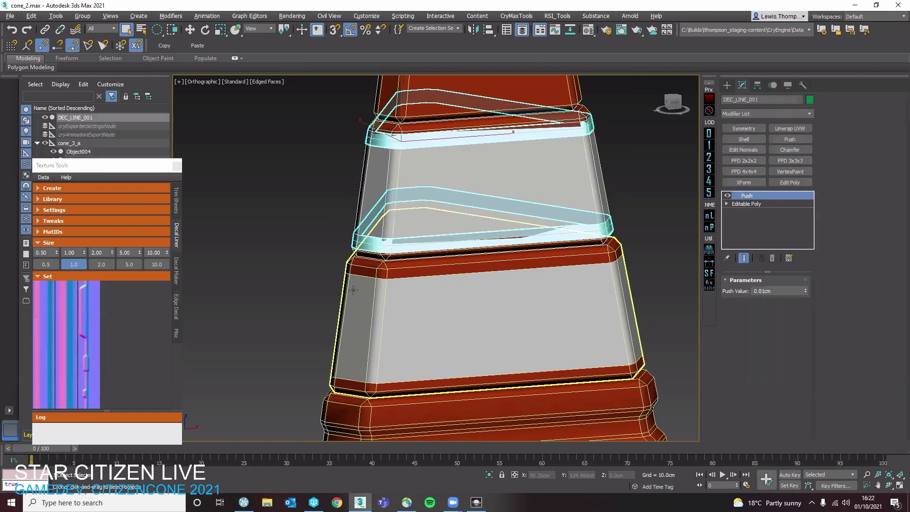
pyautogui.moveTo(436, 267); pyautogui.dragTo(489, 278, button='middle')
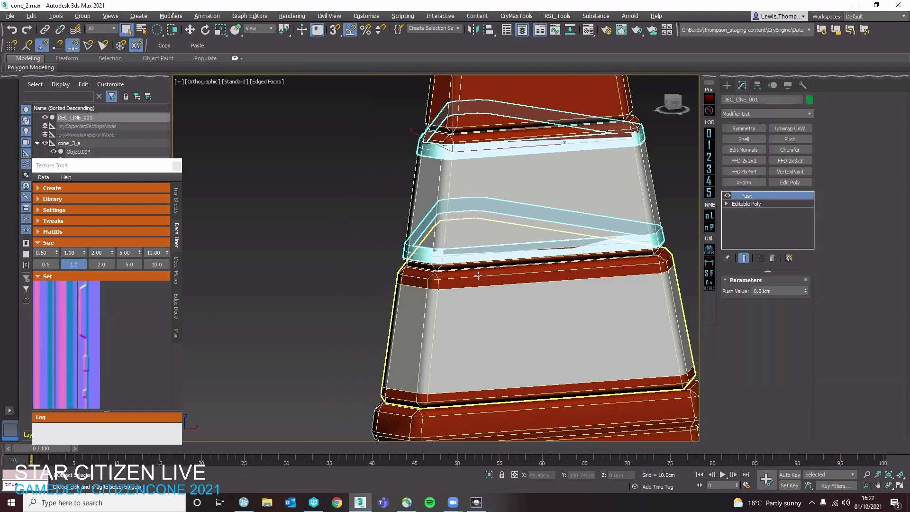
# Open the Material Editor and examine the decal entries in the cone's Multi/Sub-Object material
pyautogui.click(588, 30)
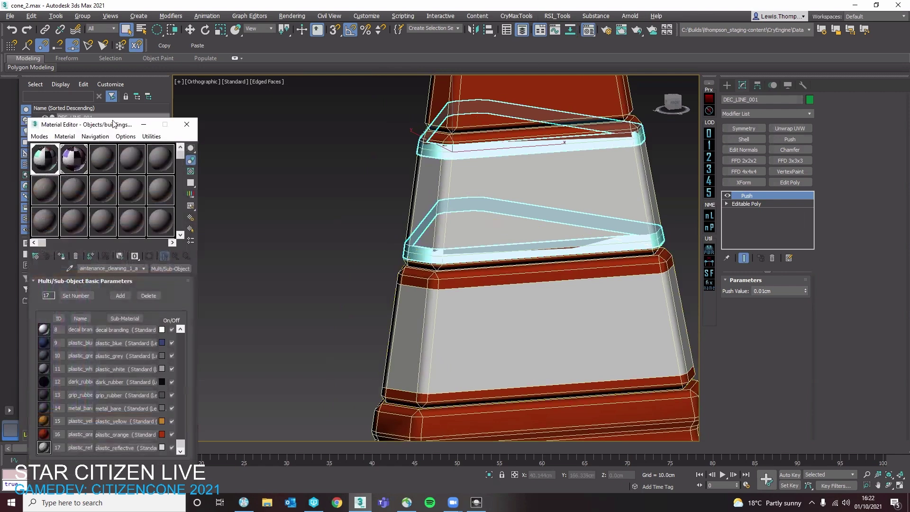
pyautogui.moveTo(114, 124); pyautogui.dragTo(299, 126)
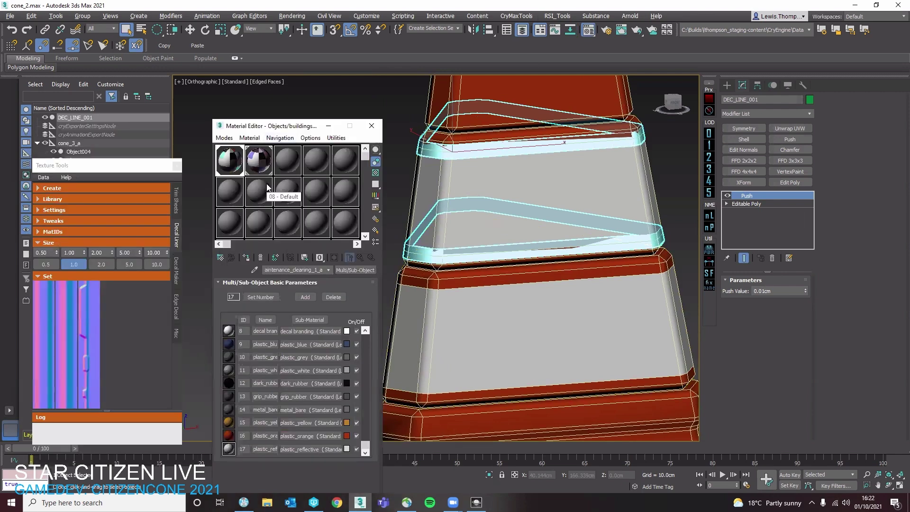
pyautogui.click(511, 191)
pyautogui.click(477, 258)
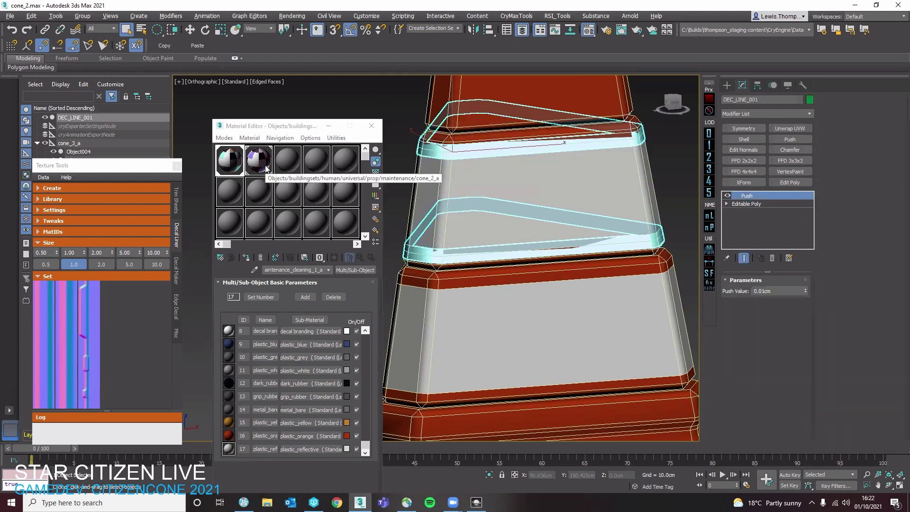
pyautogui.moveTo(365, 448); pyautogui.dragTo(371, 337)
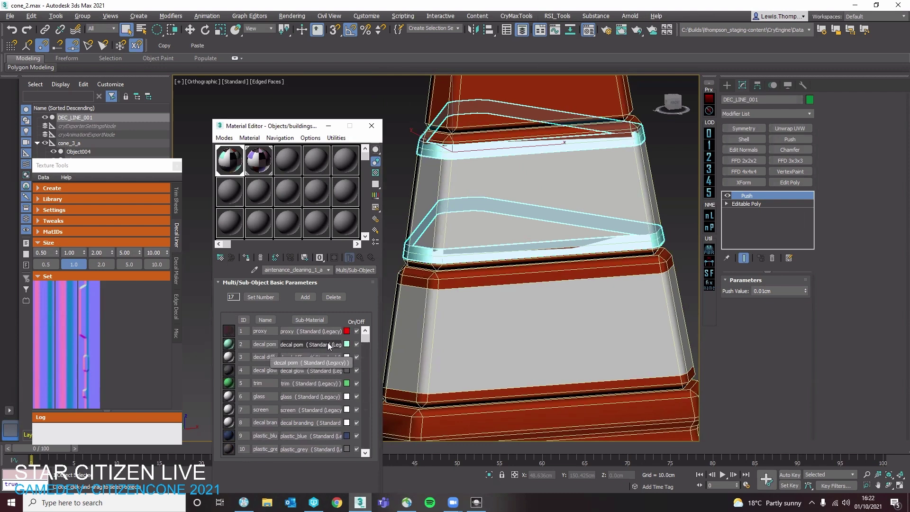
# Try selecting the decal strips and the cone's sections together, and clear the selection
pyautogui.click(496, 167)
pyautogui.click(471, 152)
pyautogui.keyDown('ctrl'); pyautogui.click(535, 189); pyautogui.keyUp('ctrl')
pyautogui.scroll(-3, 521, 175)
pyautogui.keyDown('ctrl'); pyautogui.click(526, 112); pyautogui.keyUp('ctrl')
pyautogui.keyDown('ctrl'); pyautogui.click(536, 253); pyautogui.keyUp('ctrl')
pyautogui.keyDown('ctrl'); pyautogui.click(539, 285); pyautogui.keyUp('ctrl')
pyautogui.keyDown('ctrl'); pyautogui.click(531, 376); pyautogui.keyUp('ctrl')
pyautogui.click(420, 359)
# Switch to Sandbox Editor, select the placed cone and bring its Material Editor into view
pyautogui.click(476, 503)
pyautogui.moveTo(564, 233); pyautogui.dragTo(558, 237, button='right')
pyautogui.press('s')
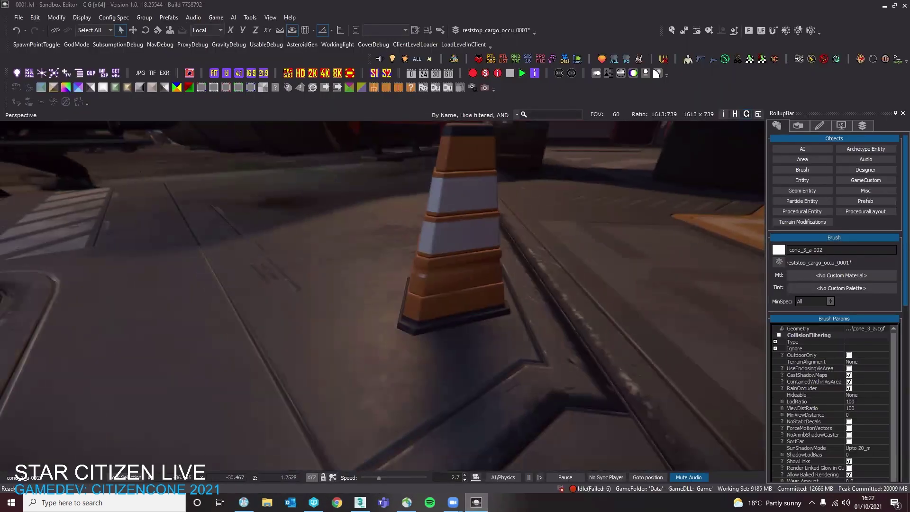
pyautogui.click(485, 207)
pyautogui.moveTo(909, 114); pyautogui.dragTo(65, 64)
pyautogui.moveTo(582, 169); pyautogui.dragTo(577, 178)
pyautogui.moveTo(374, 75); pyautogui.dragTo(645, 60)
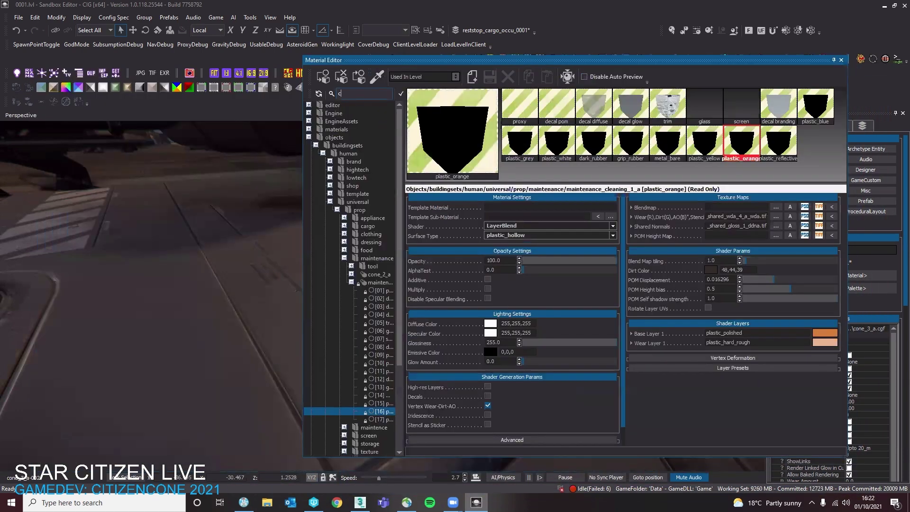
# Find the cone_2_a material and save a duplicate of it as cone_3_a in the maintenance folder
pyautogui.write('_a')
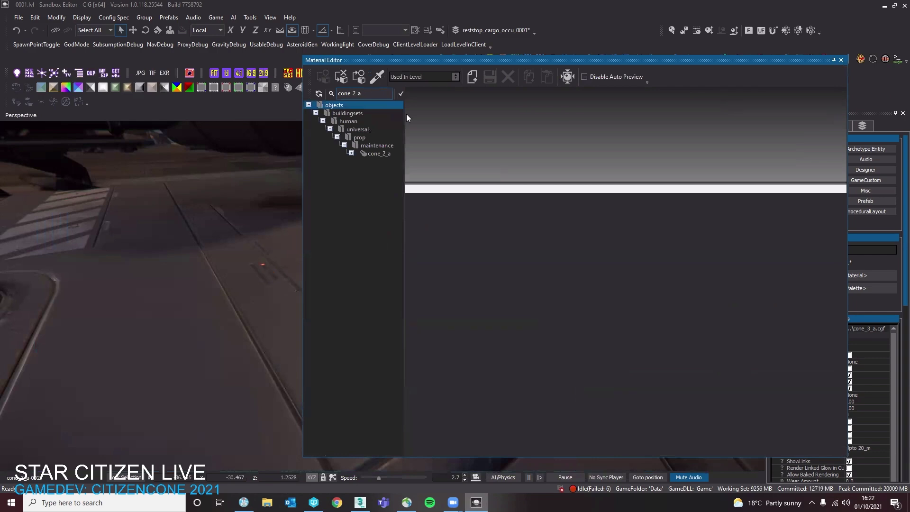
pyautogui.click(378, 153)
pyautogui.rightClick(379, 154)
pyautogui.click(392, 185)
pyautogui.rightClick(392, 185)
pyautogui.click(406, 203)
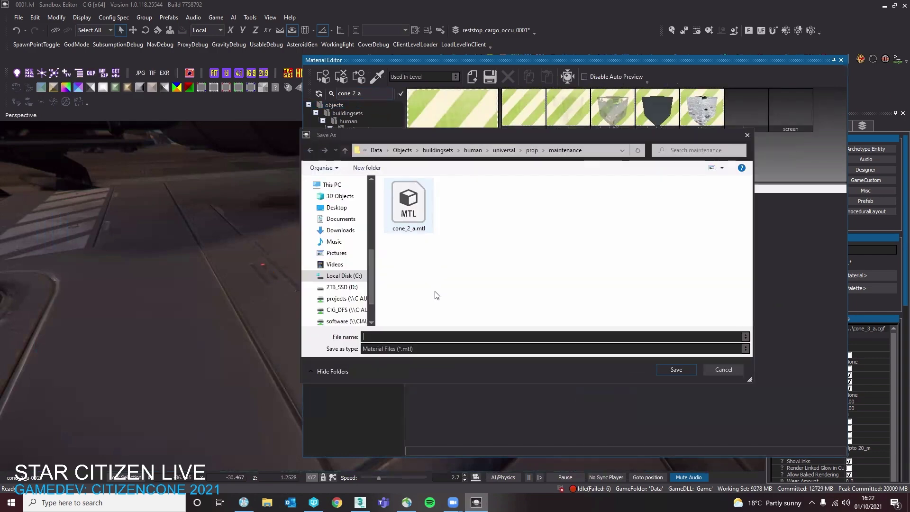
pyautogui.write('cone')
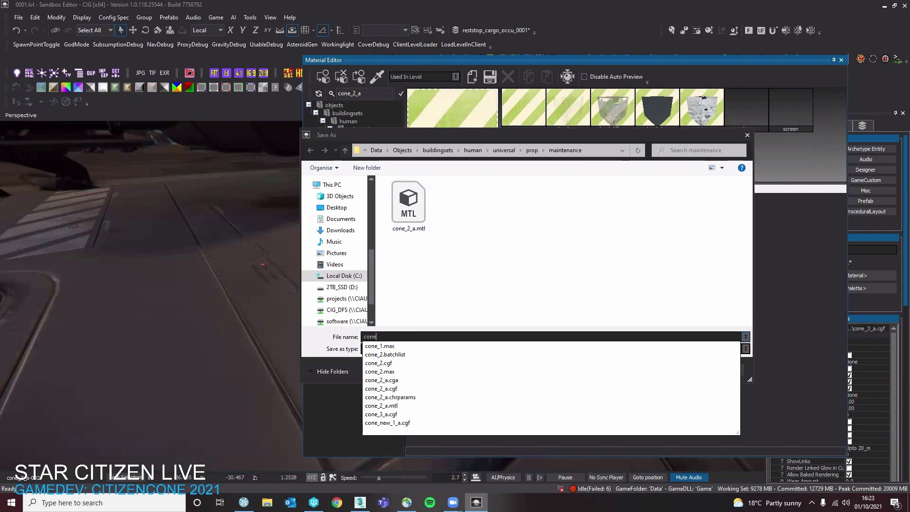
pyautogui.write('_3_a')
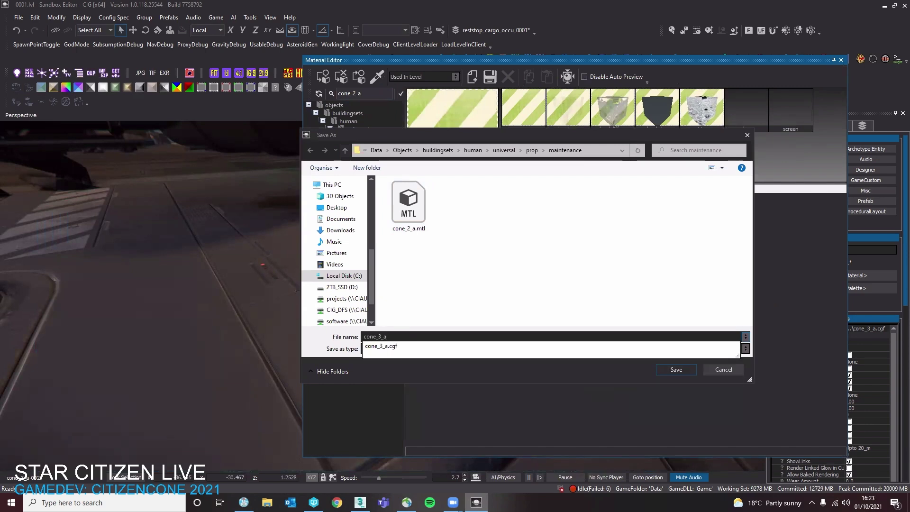
pyautogui.press('Return')
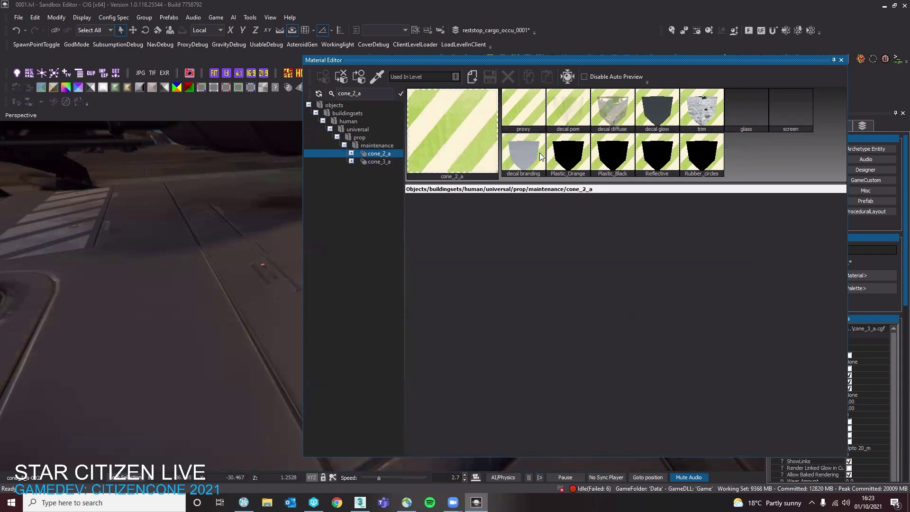
# Make cone_3_a the current material, move the Material Editor away and switch back to 3ds Max
pyautogui.click(370, 162)
pyautogui.moveTo(436, 61); pyautogui.dragTo(909, 90)
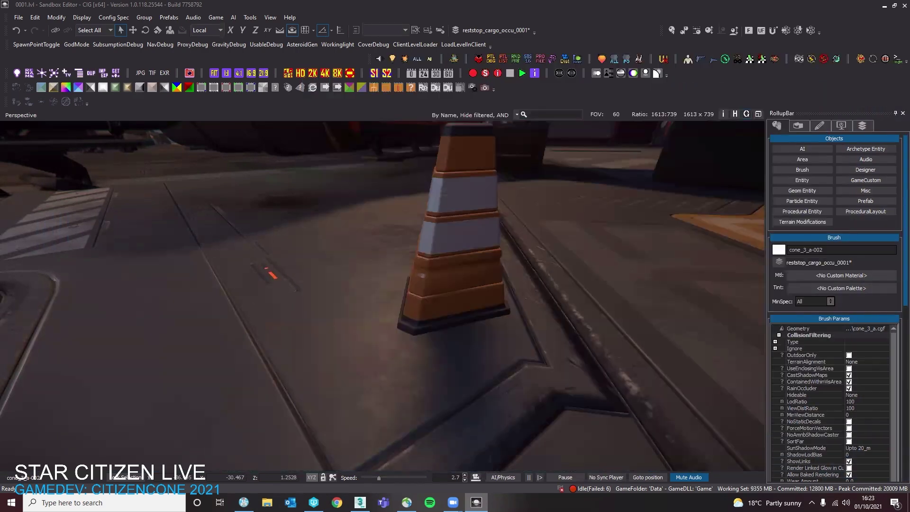
pyautogui.click(371, 504)
# Sync the cone_3_a material from the editor into the third material slot using the CIG Exporter
pyautogui.click(528, 327)
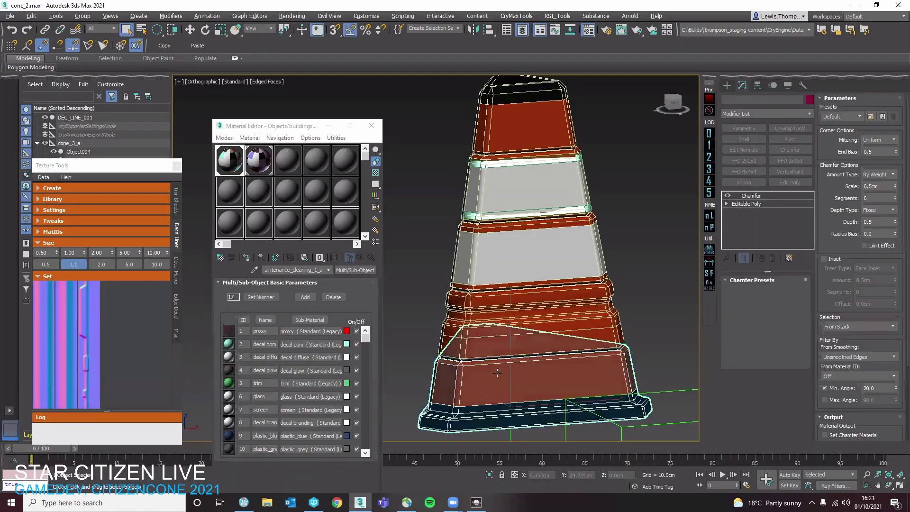
pyautogui.click(502, 294)
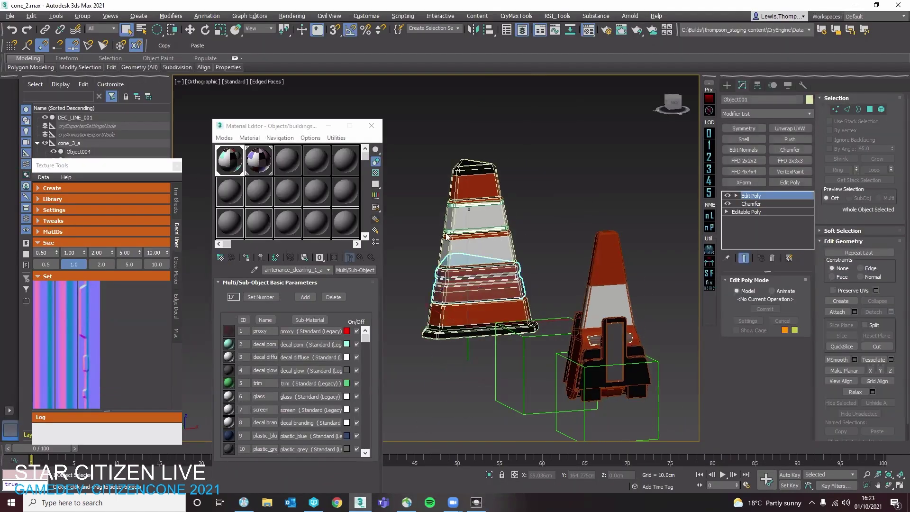
pyautogui.click(298, 159)
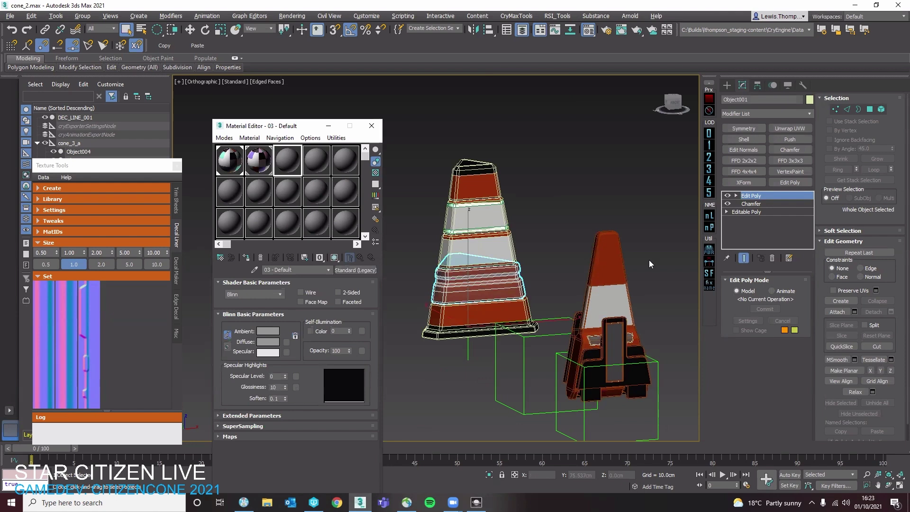
pyautogui.click(803, 85)
pyautogui.scroll(-5, 894, 408)
pyautogui.scroll(-5, 900, 323)
pyautogui.click(854, 387)
pyautogui.click(860, 367)
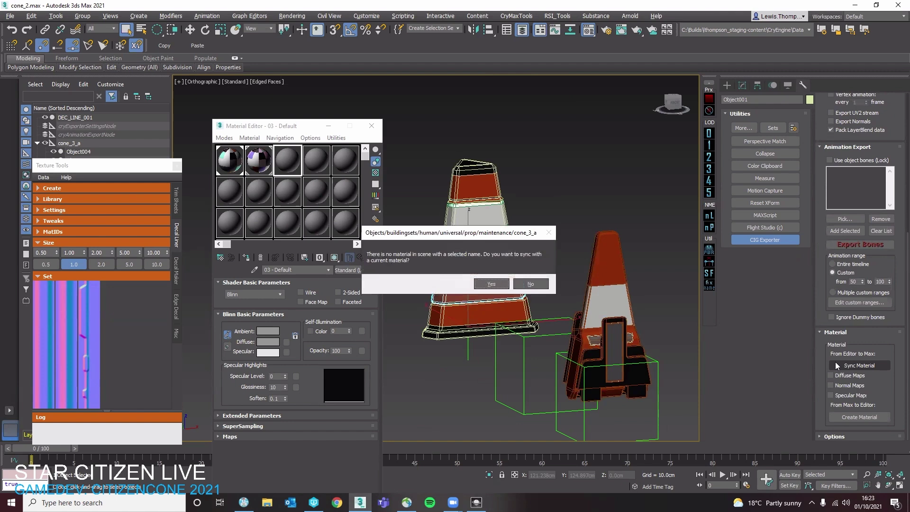
pyautogui.click(491, 284)
# Select all parts of the triangular cone including the decal strips and assign the cone_3_a material to the selection
pyautogui.scroll(-3, 434, 210)
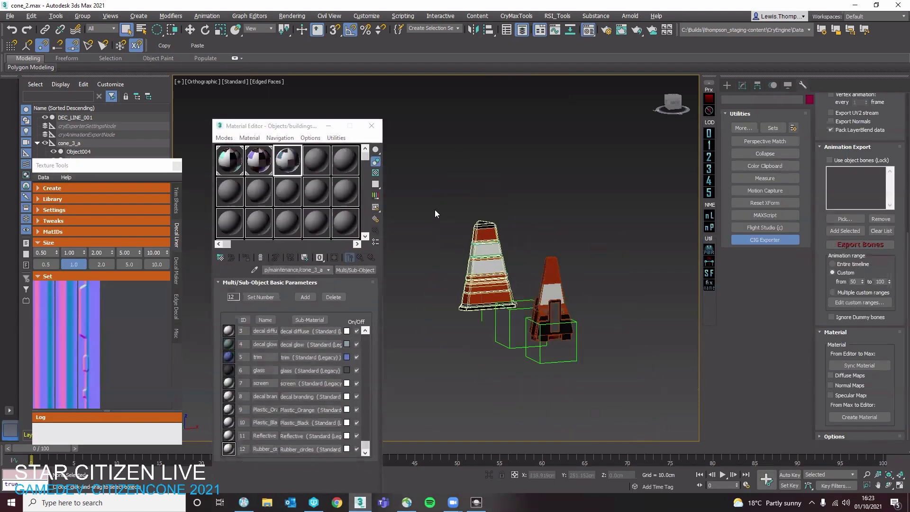
pyautogui.click(469, 304)
pyautogui.press('z')
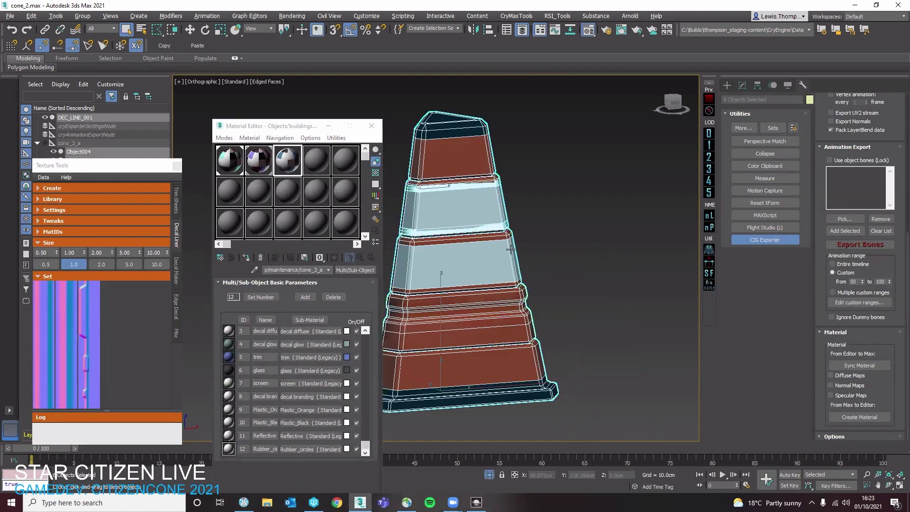
pyautogui.moveTo(279, 162); pyautogui.dragTo(420, 224)
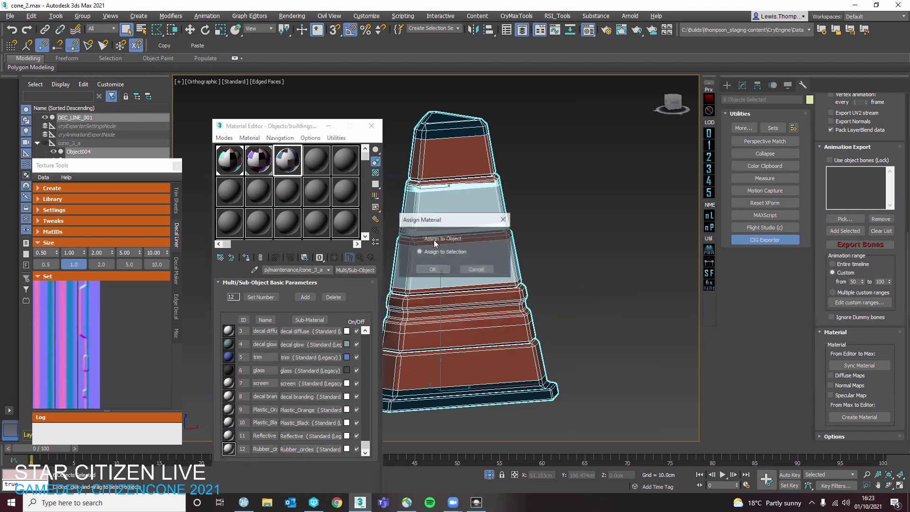
pyautogui.click(425, 268)
pyautogui.click(527, 241)
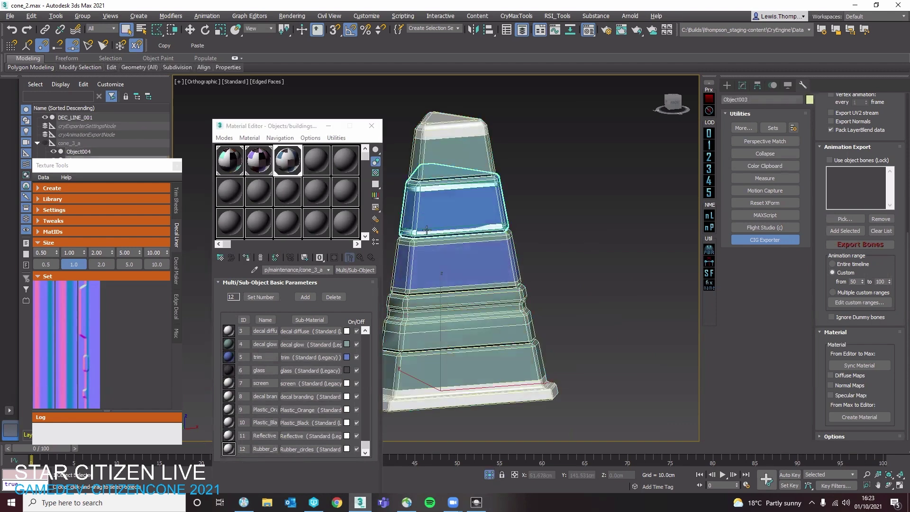
# Select the decal line strips, inspect them in isolation and bring the rest of the cone back
pyautogui.scroll(3, 413, 230)
pyautogui.click(410, 228)
pyautogui.hotkey('alt', 'q')
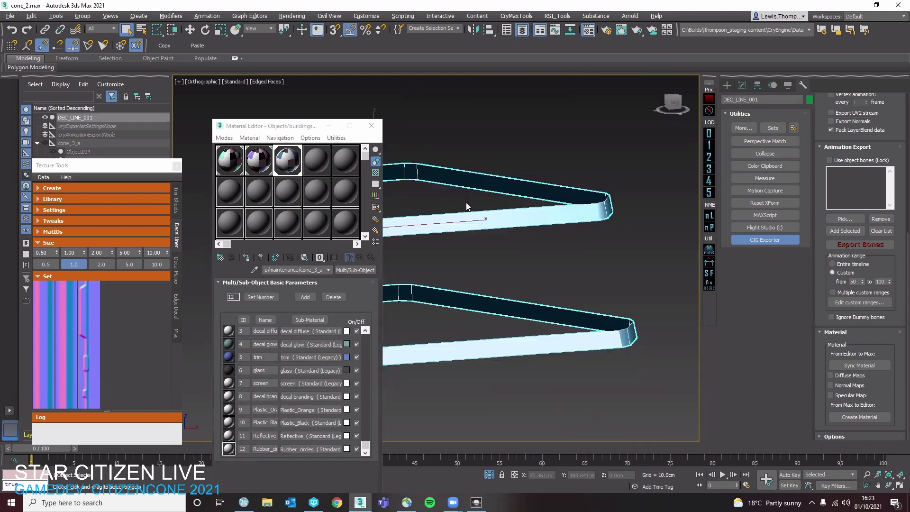
pyautogui.moveTo(463, 199); pyautogui.dragTo(535, 195, button='middle')
pyautogui.hotkey('alt', 'q')
pyautogui.scroll(2, 361, 436)
# Add a Bitmap without an image file as the diffuse map of cone_3_a's decal pom sub-material
pyautogui.click(294, 343)
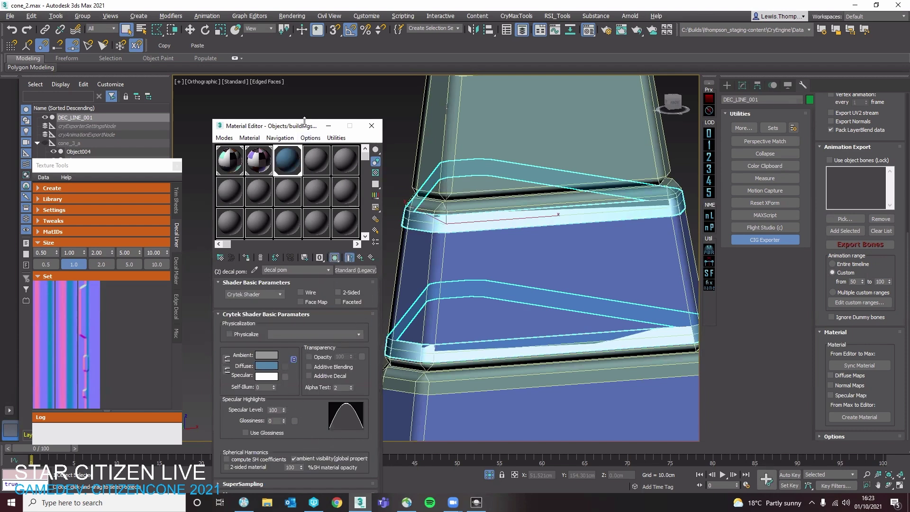
pyautogui.moveTo(270, 125); pyautogui.dragTo(249, 68)
pyautogui.scroll(-4, 251, 439)
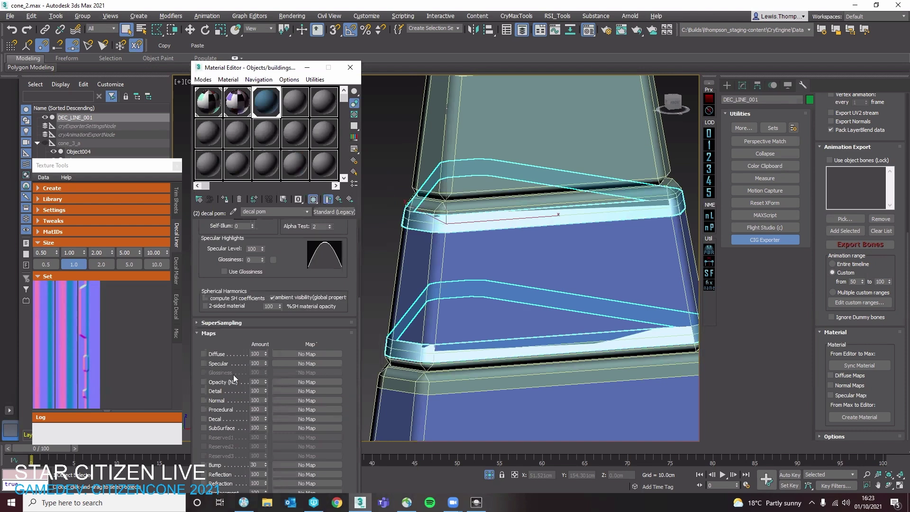
pyautogui.click(289, 354)
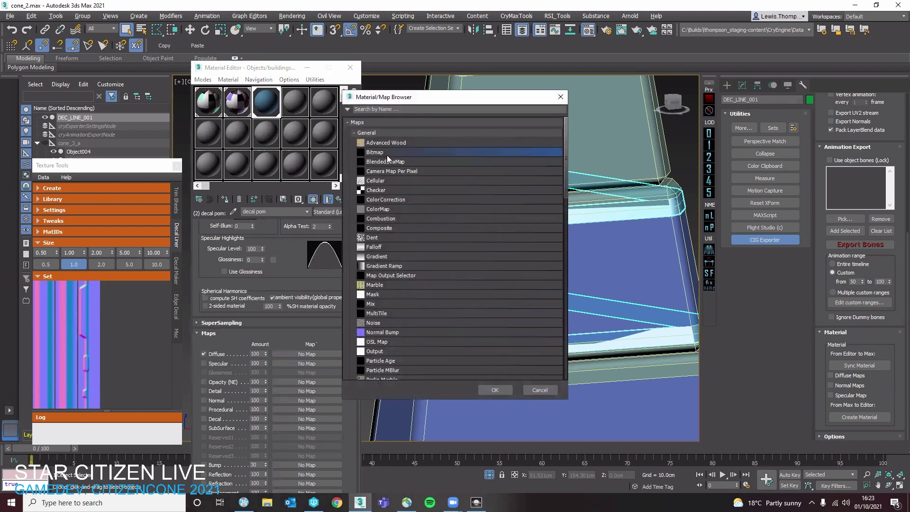
pyautogui.doubleClick(375, 152)
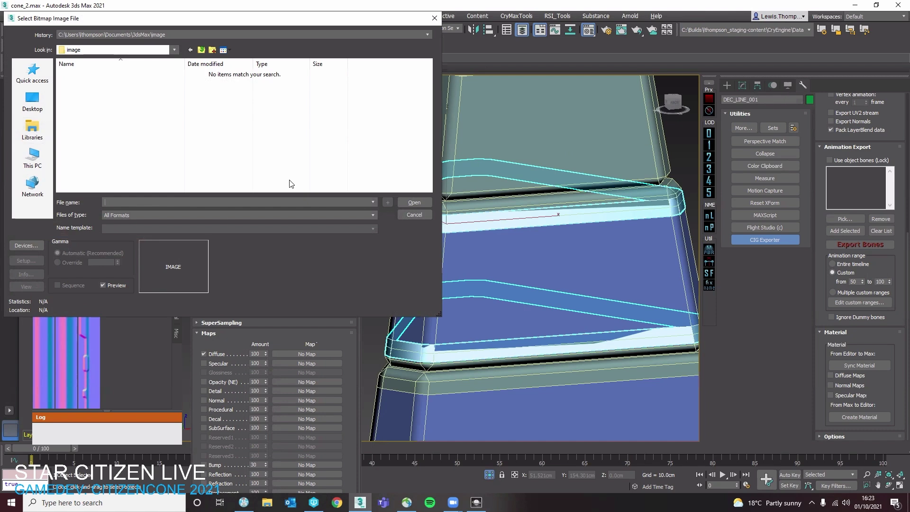
pyautogui.click(407, 214)
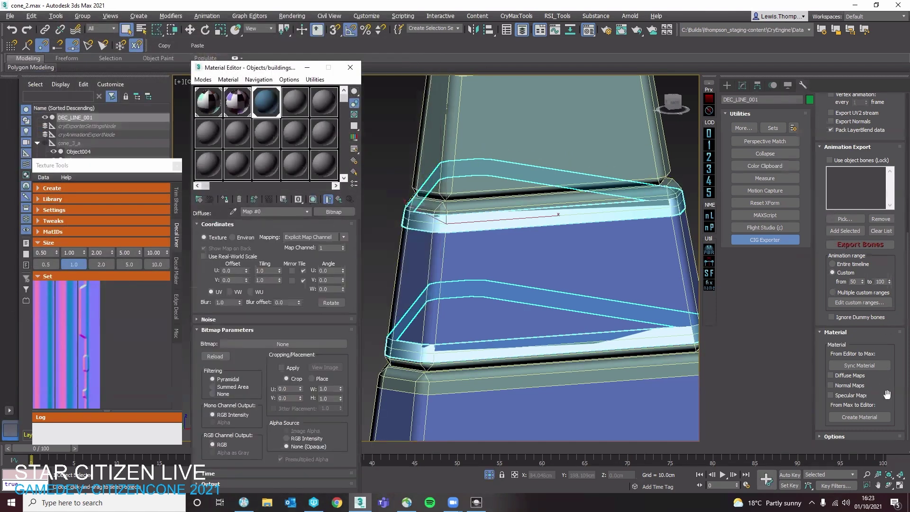
# Sync the cone_3_a material from the editor again with Normal Maps included
pyautogui.click(860, 365)
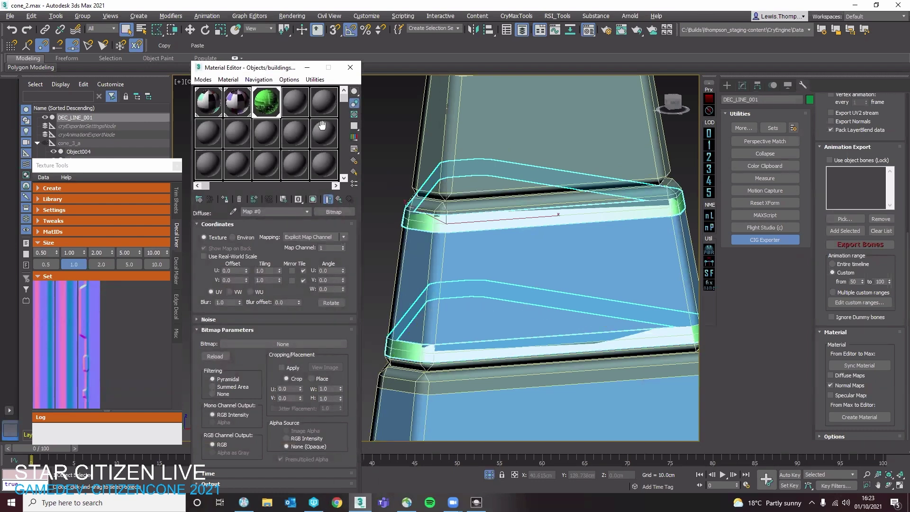
# Copy the decal pom sub-material's Normal map into its Diffuse map slot as an independent copy
pyautogui.click(337, 199)
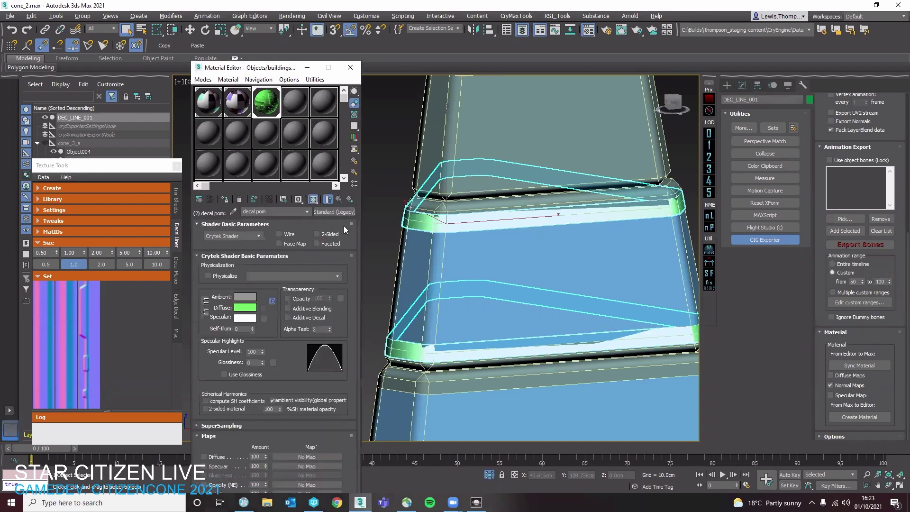
pyautogui.click(340, 200)
pyautogui.click(268, 286)
pyautogui.scroll(-3, 292, 315)
pyautogui.moveTo(307, 446); pyautogui.dragTo(300, 400)
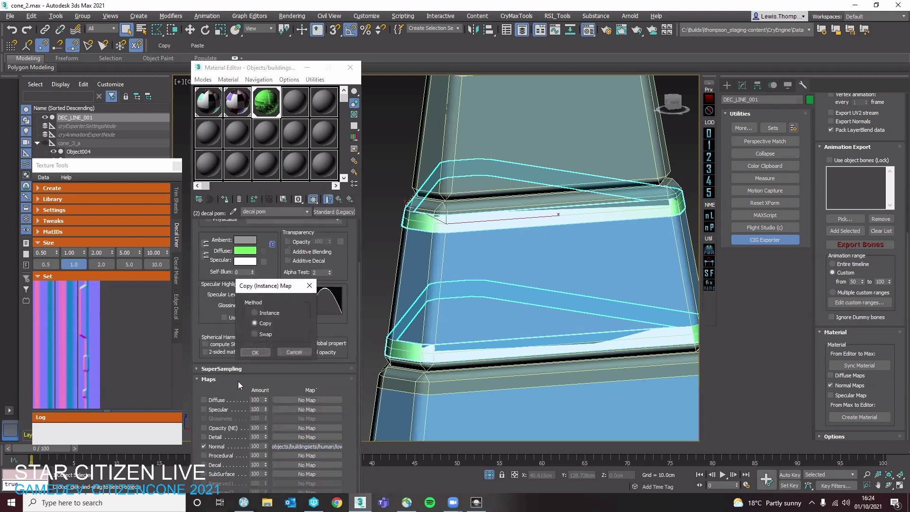
pyautogui.click(255, 352)
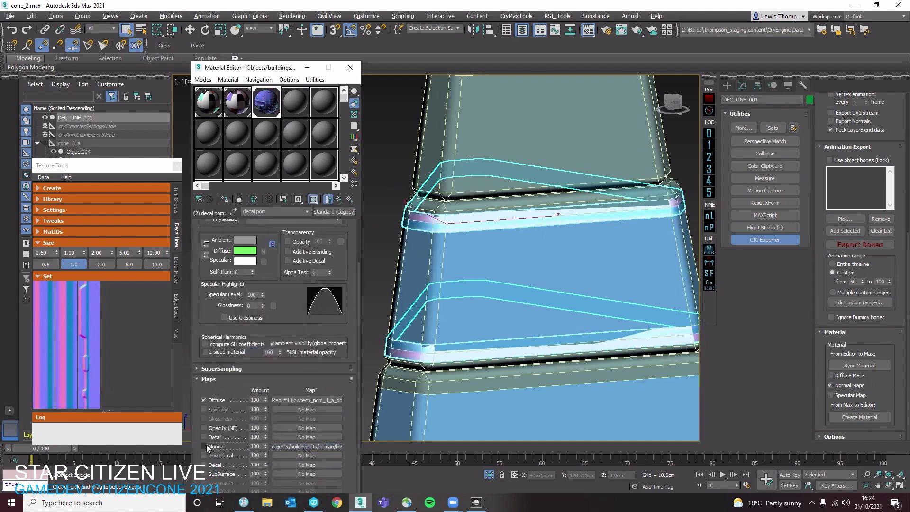
# Set the specular colour of the decal pom sub-material to black
pyautogui.click(249, 260)
pyautogui.moveTo(279, 115); pyautogui.dragTo(278, 60)
pyautogui.click(342, 147)
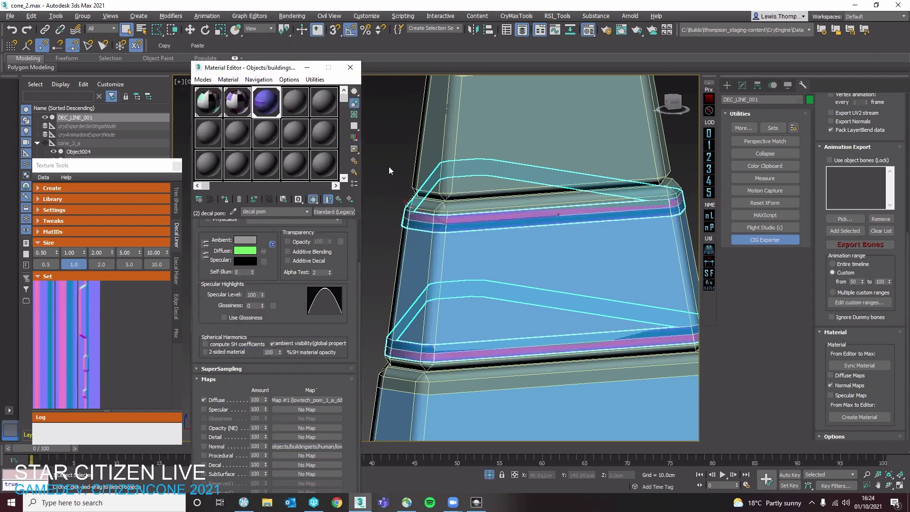
# Attach the decal line strips DEC_LINE_001 to the cone section Object003
pyautogui.scroll(-5, 506, 238)
pyautogui.click(563, 226)
pyautogui.scroll(6, 464, 237)
pyautogui.click(463, 237)
pyautogui.moveTo(577, 164); pyautogui.dragTo(664, 163, button='middle')
pyautogui.scroll(-4, 561, 197)
pyautogui.keyDown('alt'); pyautogui.moveTo(561, 197); pyautogui.dragTo(563, 204, button='middle'); pyautogui.keyUp('alt')
pyautogui.rightClick(563, 198)
pyautogui.moveTo(607, 300)
pyautogui.click(677, 309)
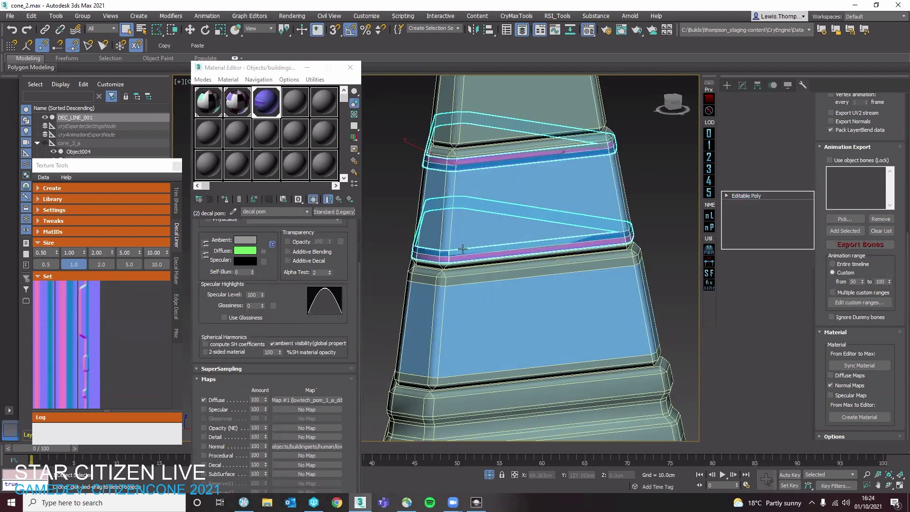
pyautogui.scroll(6, 463, 249)
pyautogui.click(463, 246)
pyautogui.scroll(-6, 463, 245)
pyautogui.moveTo(481, 205); pyautogui.dragTo(509, 264, button='middle')
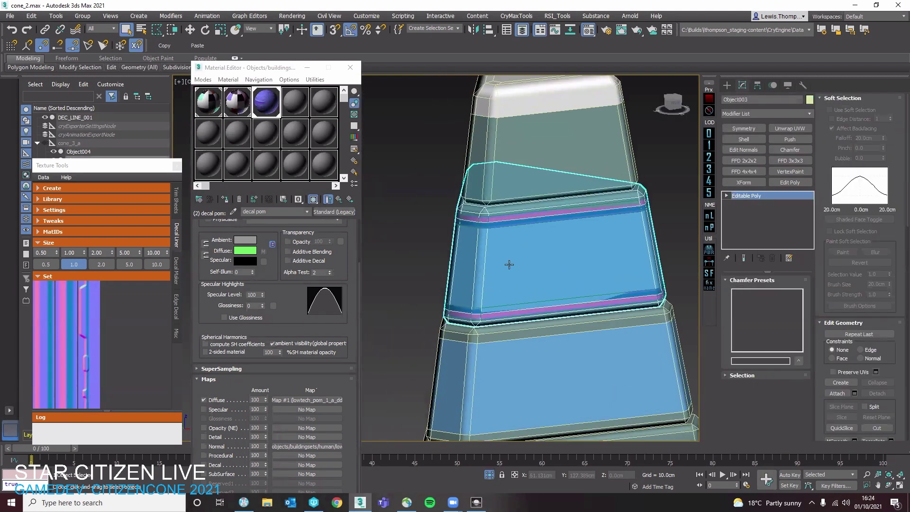
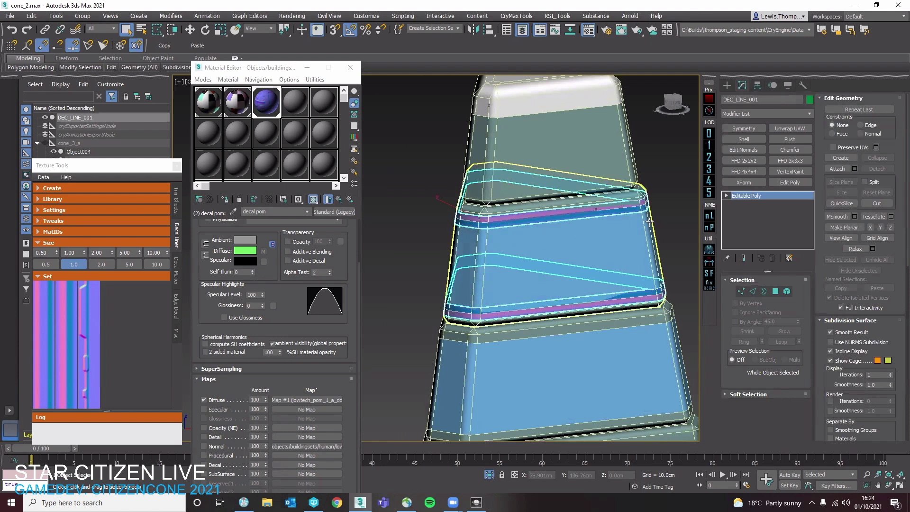
pyautogui.scroll(-2, 870, 335)
pyautogui.click(841, 337)
pyautogui.click(642, 226)
# Clear the selection and export the cone with the CIG Exporter
pyautogui.press('w')
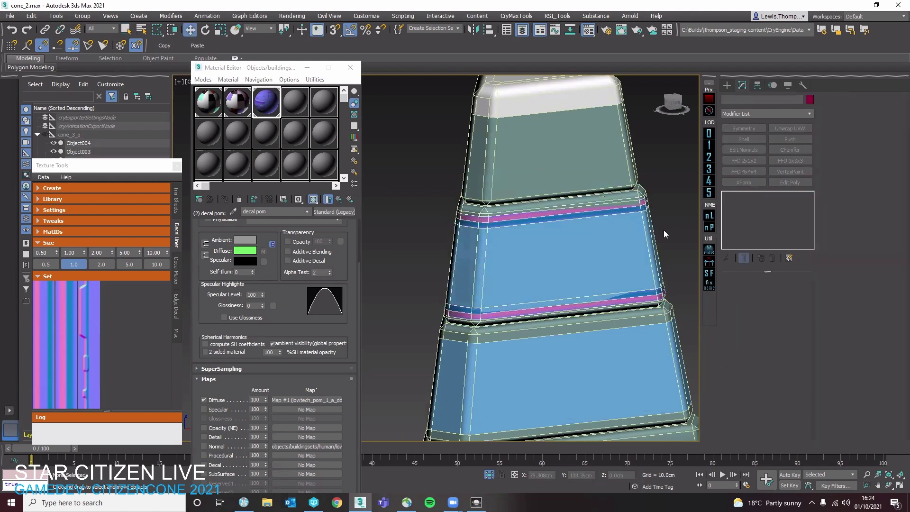
pyautogui.scroll(-3, 628, 219)
pyautogui.click(631, 218)
pyautogui.hotkey('ctrl', 'e')
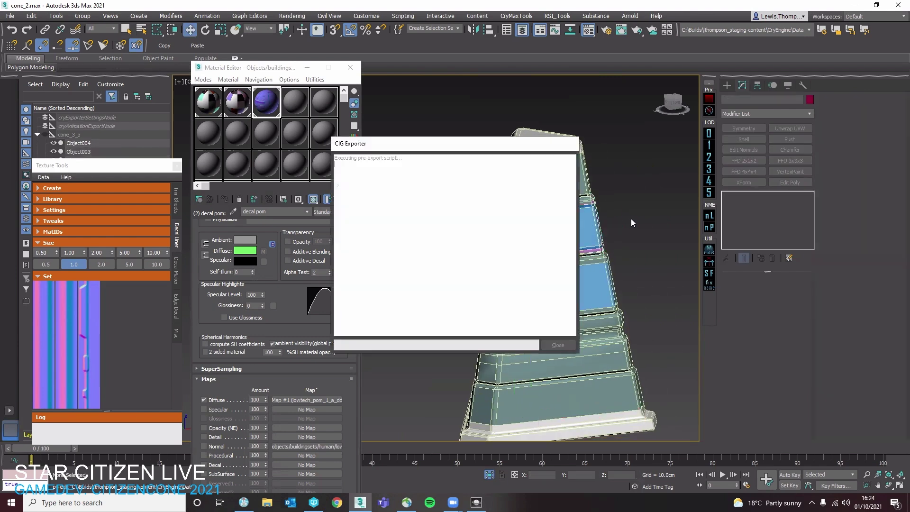
# Switch to Sandbox Editor and inspect the exported cone's decal strips up close
pyautogui.moveTo(476, 503)
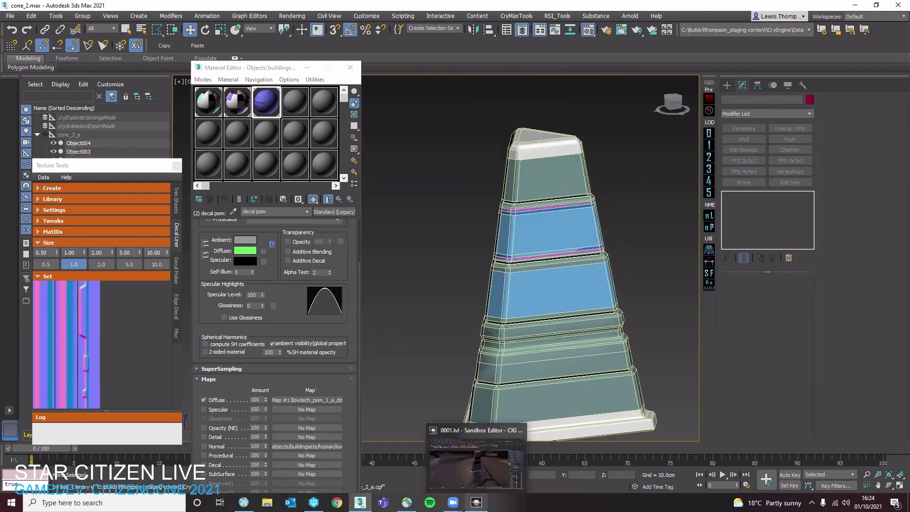
pyautogui.click(475, 462)
pyautogui.moveTo(489, 327)
pyautogui.mouseDown(button='right')
pyautogui.moveTo(499, 309)
pyautogui.moveTo(441, 306)
pyautogui.moveTo(482, 312)
pyautogui.mouseUp(button='right')
pyautogui.press('w')
pyautogui.press('s')
# Return to 3ds Max and delete the two decal strip elements from the cone section Object003
pyautogui.hotkey('alt', 'Tab')
pyautogui.click(541, 247)
pyautogui.scroll(5, 540, 248)
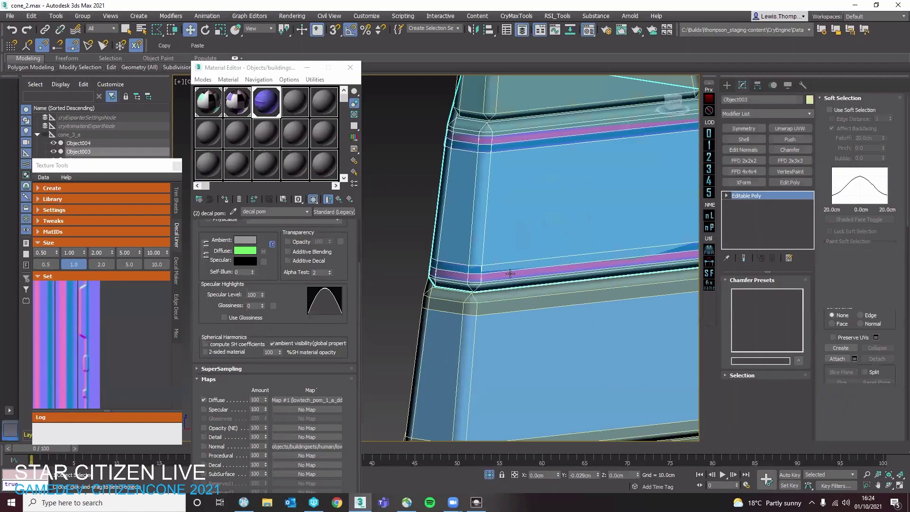
pyautogui.press('5')
pyautogui.click(511, 271)
pyautogui.keyDown('ctrl'); pyautogui.click(488, 137); pyautogui.keyUp('ctrl')
pyautogui.press('Delete')
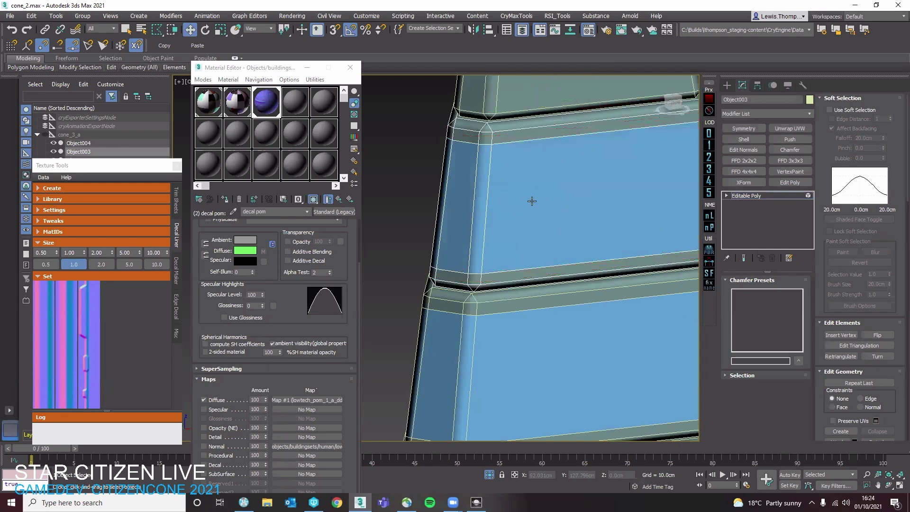
pyautogui.press('6')
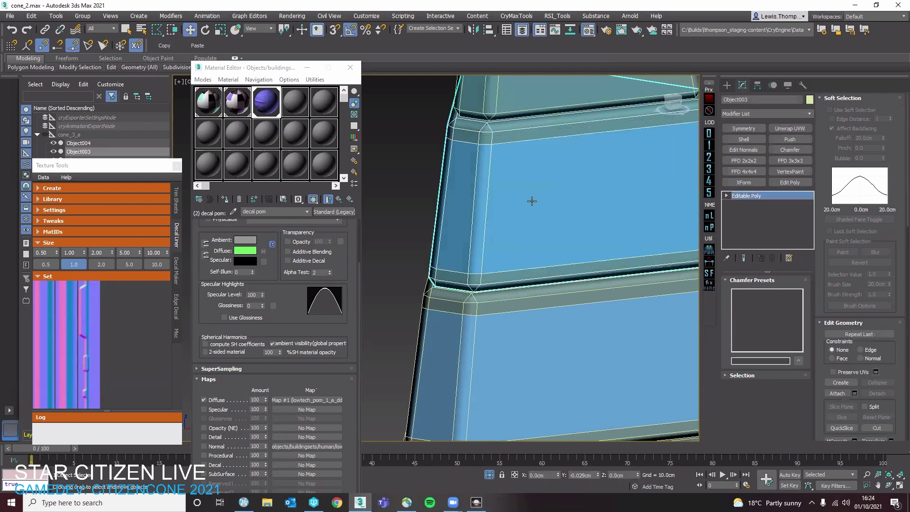
# Try a decal line at size 0.5 along Object003's panel edge loops, then delete it
pyautogui.click(756, 372)
pyautogui.press('2')
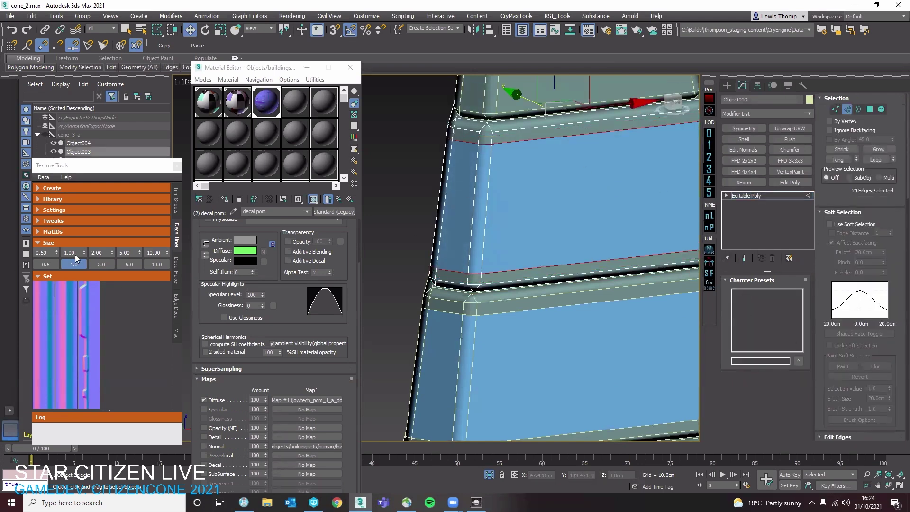
pyautogui.click(53, 306)
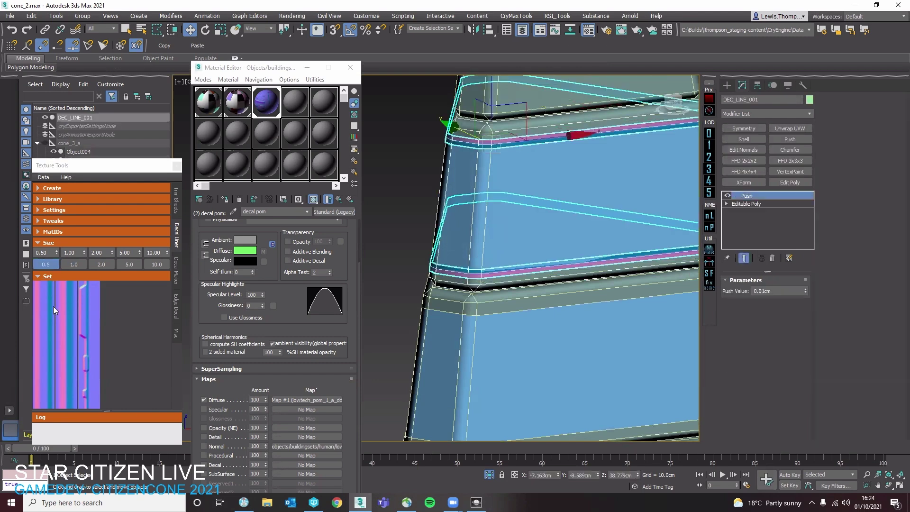
pyautogui.moveTo(490, 281); pyautogui.dragTo(502, 310, button='middle')
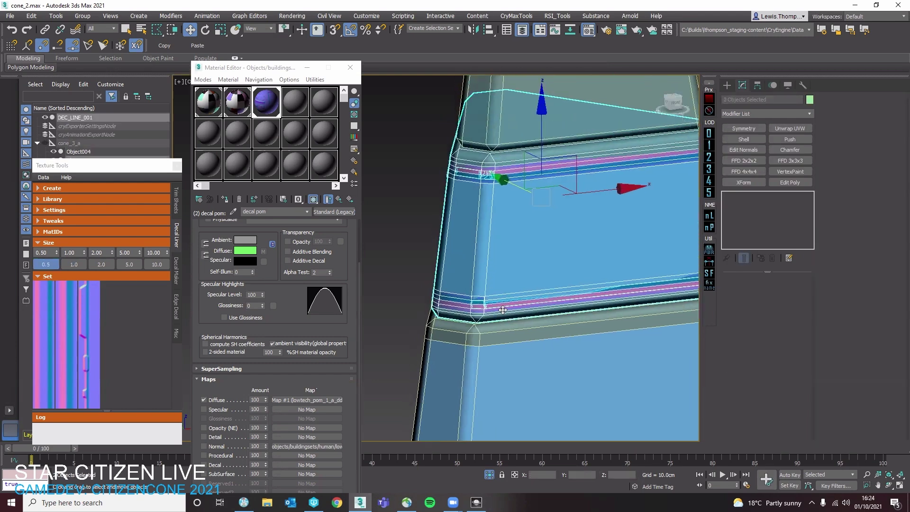
pyautogui.press('Delete')
pyautogui.hotkey('ctrl', 'z')
pyautogui.click(501, 305)
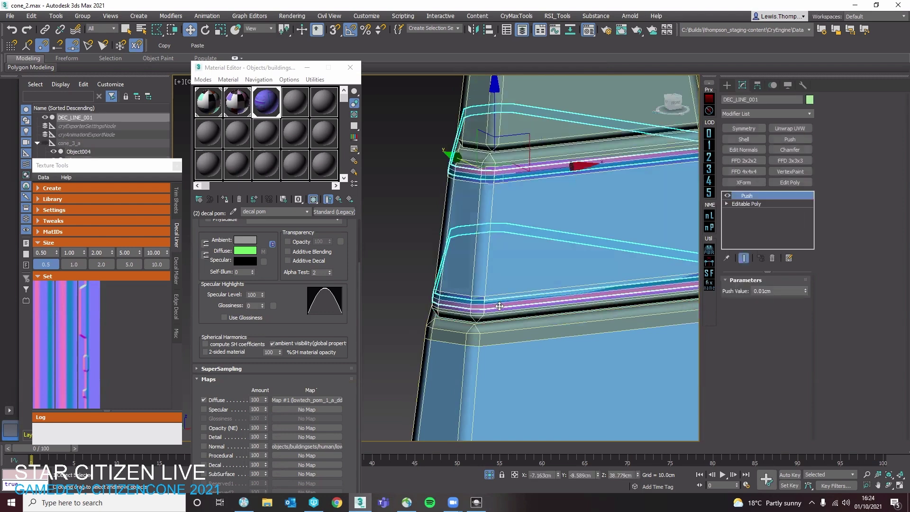
pyautogui.press('Delete')
# Remove the wide decal strips from Object003 and create a decal line at size 0.5 along both panel edge loops
pyautogui.click(510, 164)
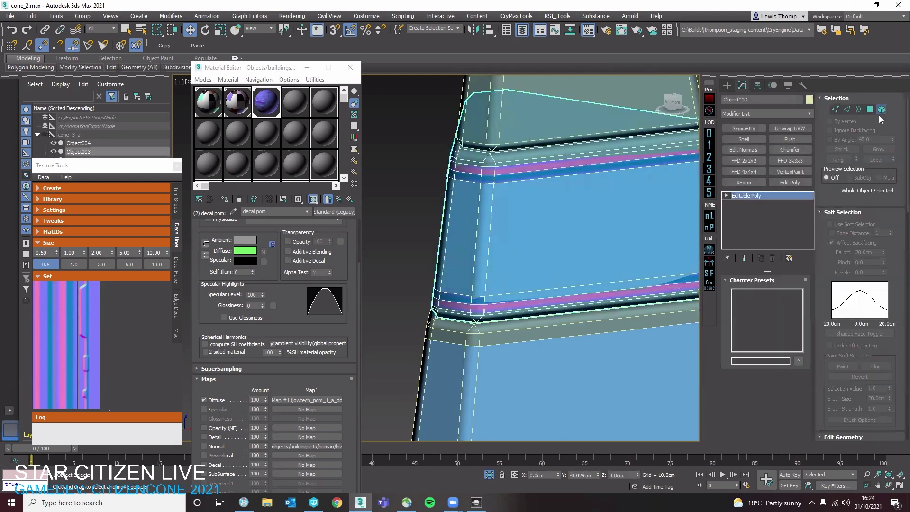
pyautogui.press('2')
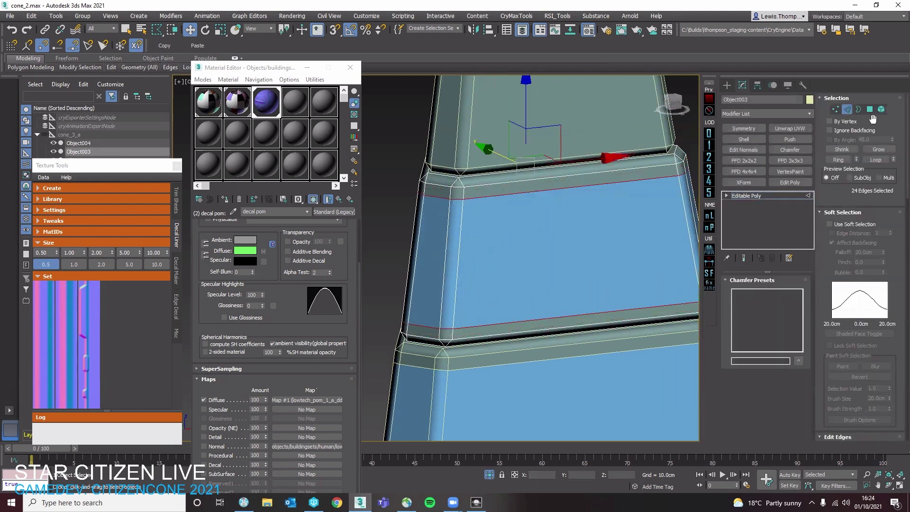
pyautogui.click(62, 320)
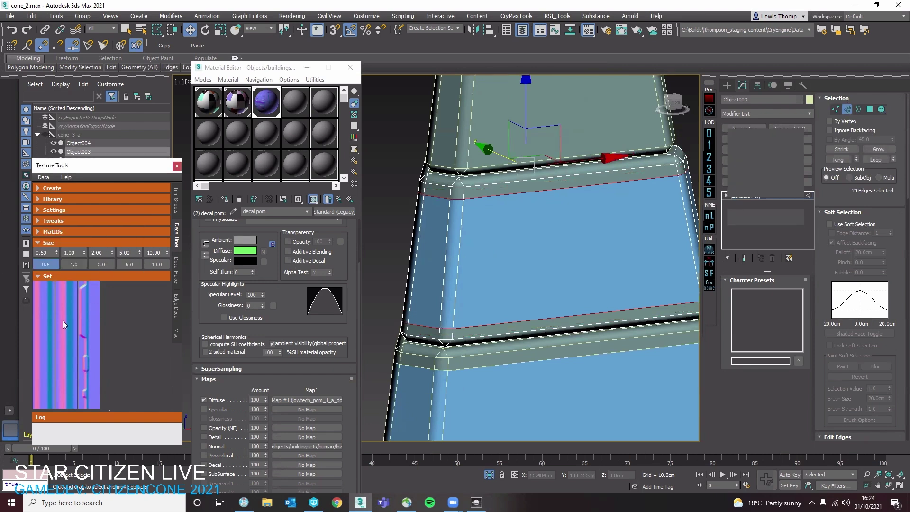
# Attach the new narrow decal line strips to the cone section Object003
pyautogui.click(504, 252)
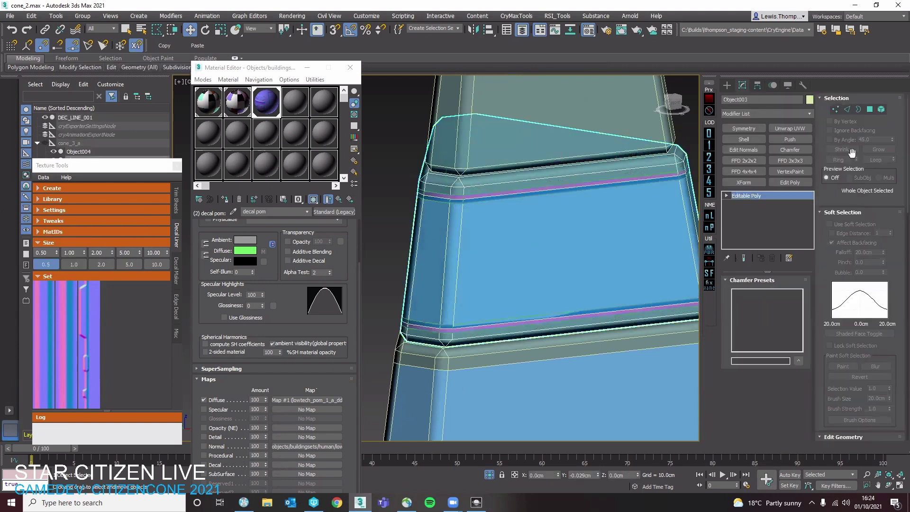
pyautogui.scroll(-3, 841, 408)
pyautogui.scroll(-1, 841, 408)
pyautogui.click(841, 409)
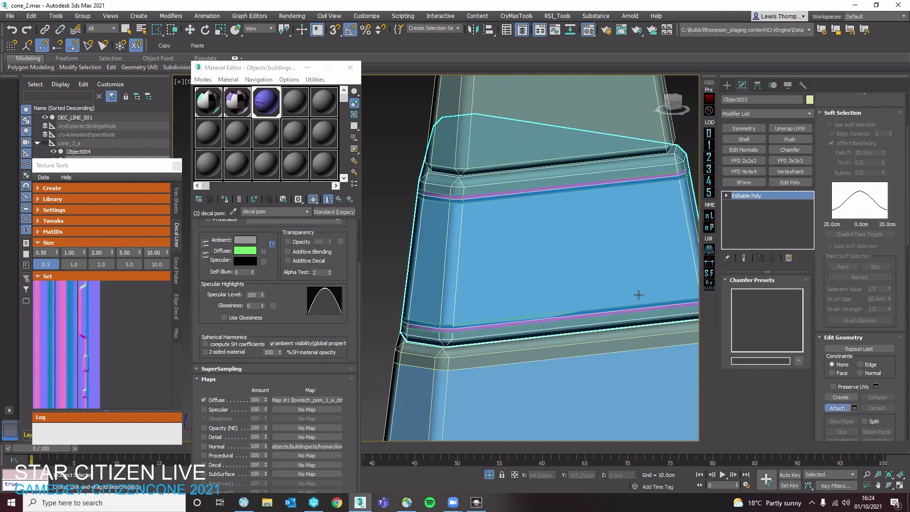
pyautogui.click(479, 212)
pyautogui.scroll(-5, 477, 235)
pyautogui.scroll(5, 503, 229)
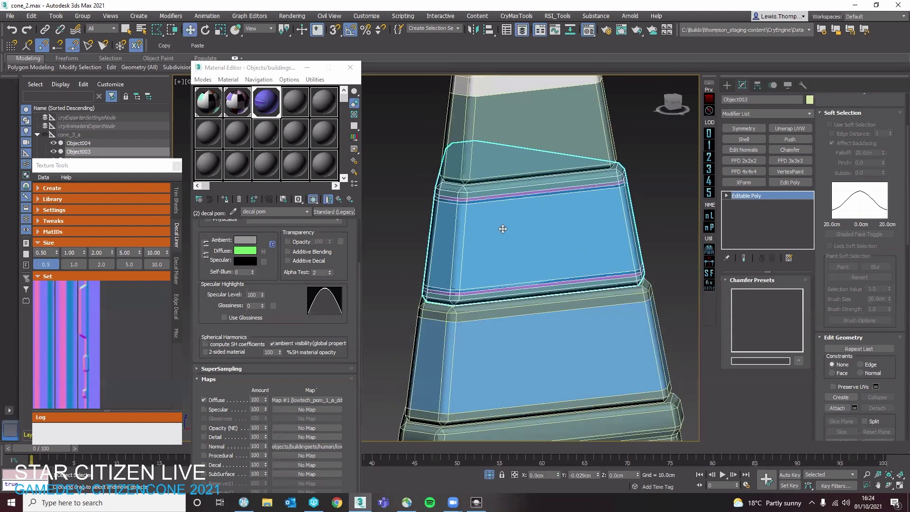
# Try a decal line at size 10.0 along the upper panel edge loop of the cone section Object002
pyautogui.scroll(2, 470, 238)
pyautogui.click(478, 234)
pyautogui.scroll(2, 501, 253)
pyautogui.click(501, 254)
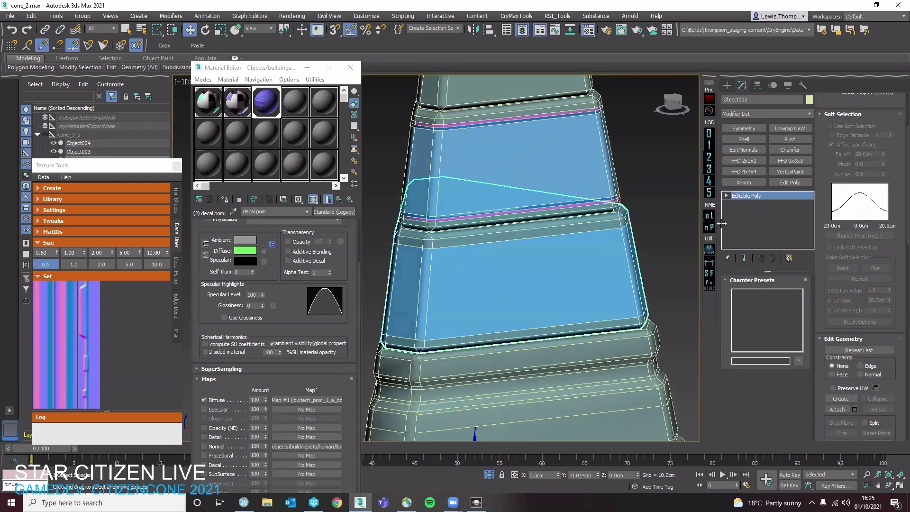
pyautogui.press('2')
pyautogui.doubleClick(510, 240)
pyautogui.keyDown('alt'); pyautogui.moveTo(513, 251); pyautogui.dragTo(483, 259, button='middle'); pyautogui.keyUp('alt')
pyautogui.scroll(3, 448, 241)
pyautogui.scroll(-3, 507, 264)
pyautogui.scroll(3, 480, 247)
pyautogui.click(510, 241)
pyautogui.doubleClick(501, 226)
pyautogui.click(500, 241)
pyautogui.doubleClick(499, 242)
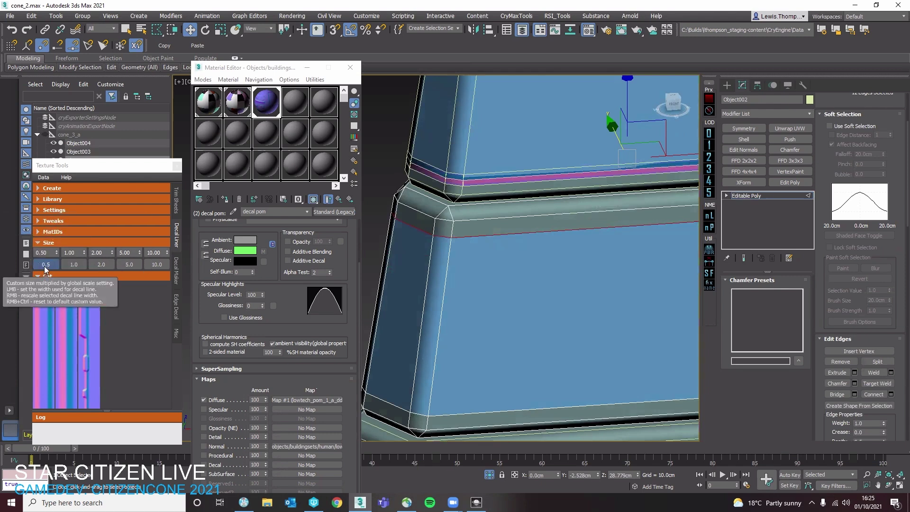
pyautogui.click(146, 266)
pyautogui.click(67, 304)
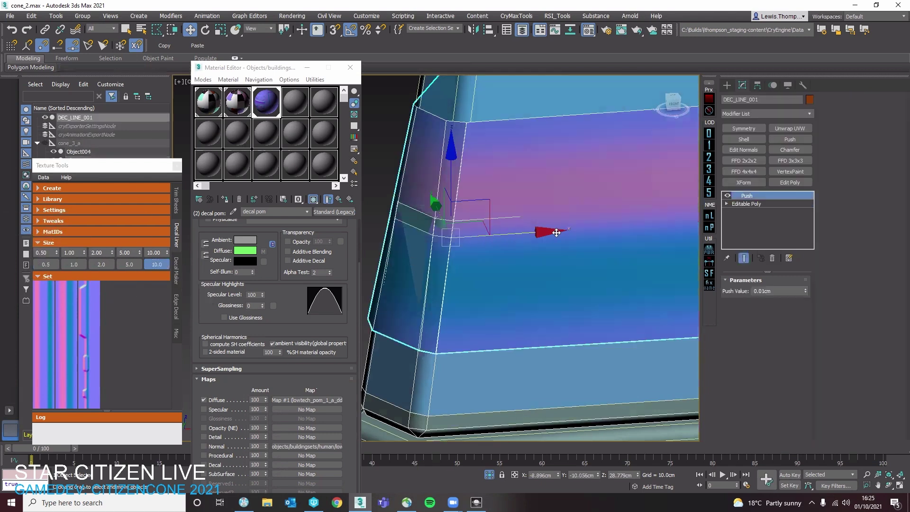
# Inspect the oversized decal line from several angles, both isolated and with the whole cone shown
pyautogui.scroll(-5, 518, 246)
pyautogui.moveTo(519, 246); pyautogui.dragTo(577, 265, button='middle')
pyautogui.scroll(4, 524, 240)
pyautogui.keyDown('alt'); pyautogui.moveTo(577, 266); pyautogui.dragTo(616, 265, button='middle'); pyautogui.keyUp('alt')
pyautogui.keyDown('alt'); pyautogui.moveTo(687, 264); pyautogui.dragTo(640, 270, button='middle'); pyautogui.keyUp('alt')
pyautogui.hotkey('alt', 'q')
pyautogui.scroll(-2, 647, 268)
pyautogui.hotkey('alt', 'q')
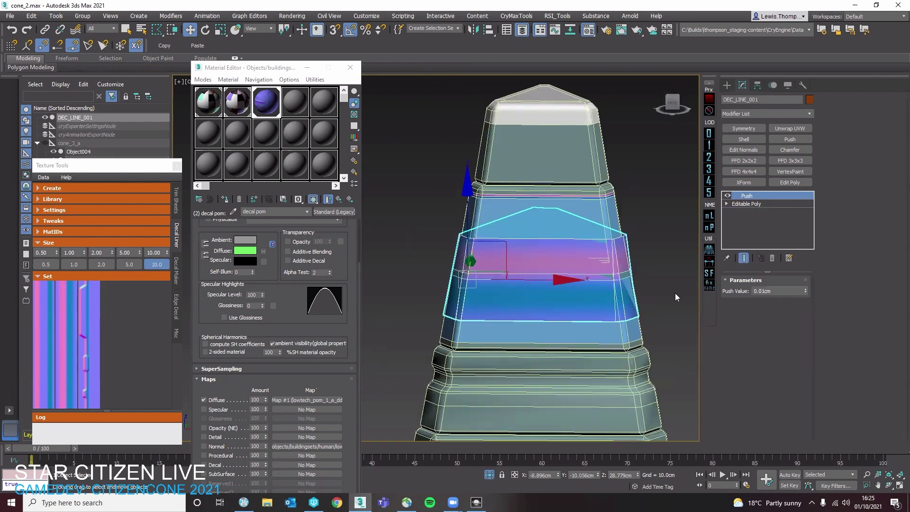
# Undo the oversized decal line on Object002 and set the decal line size back to 0.5
pyautogui.click(455, 289)
pyautogui.press('2')
pyautogui.scroll(5, 467, 268)
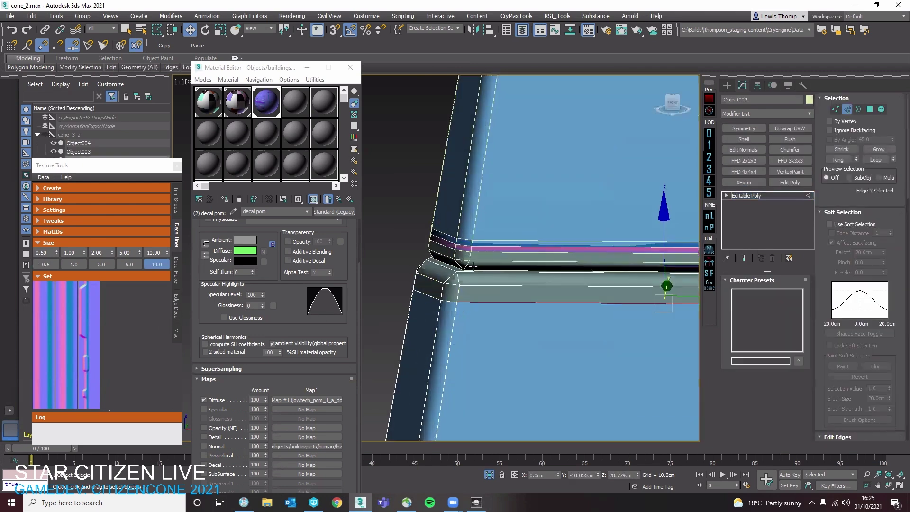
pyautogui.click(44, 266)
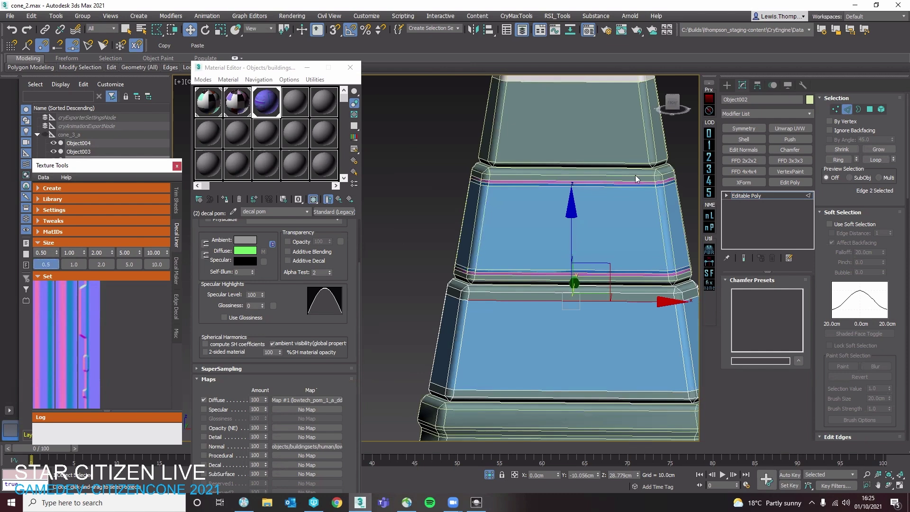
# Leave edge editing, clear the selection and export the cone with the narrow decal strips
pyautogui.keyDown('alt'); pyautogui.moveTo(536, 151); pyautogui.dragTo(511, 145, button='middle'); pyautogui.keyUp('alt')
pyautogui.press('2')
pyautogui.click(657, 190)
pyautogui.click(616, 239)
pyautogui.click(664, 248)
pyautogui.hotkey('ctrl', 'e')
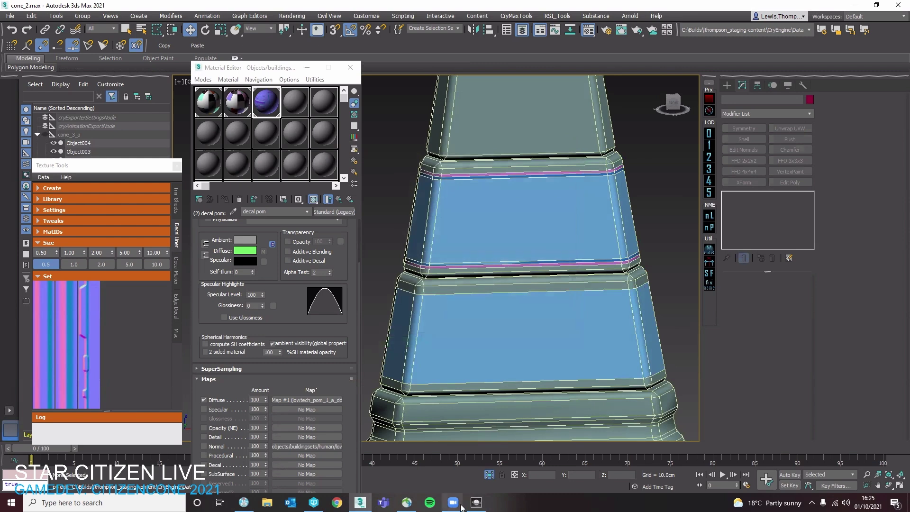
# Inspect the re-exported cone in Sandbox Editor, comparing its decal strips with the 3ds Max model
pyautogui.click(477, 503)
pyautogui.moveTo(465, 303); pyautogui.dragTo(472, 315, button='right')
pyautogui.scroll(-3, 472, 315)
pyautogui.scroll(4, 471, 315)
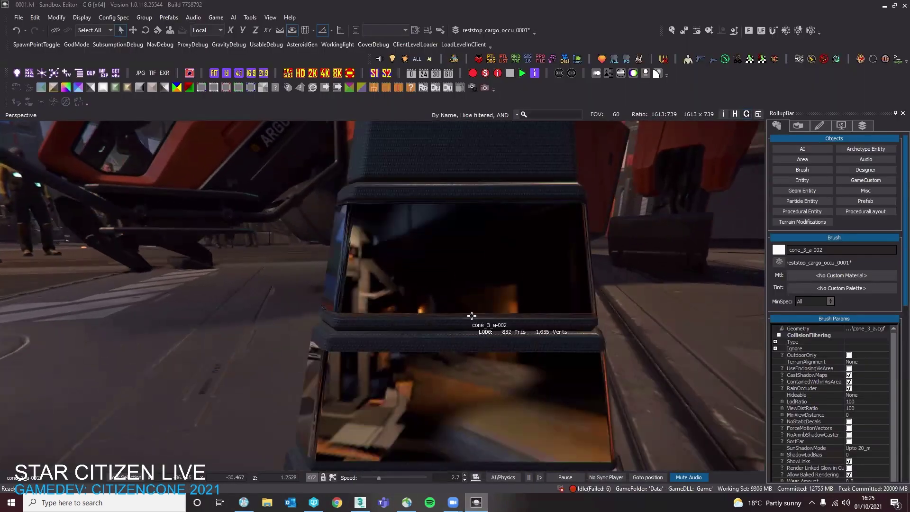
pyautogui.scroll(-1, 473, 314)
pyautogui.hotkey('alt', 'Tab')
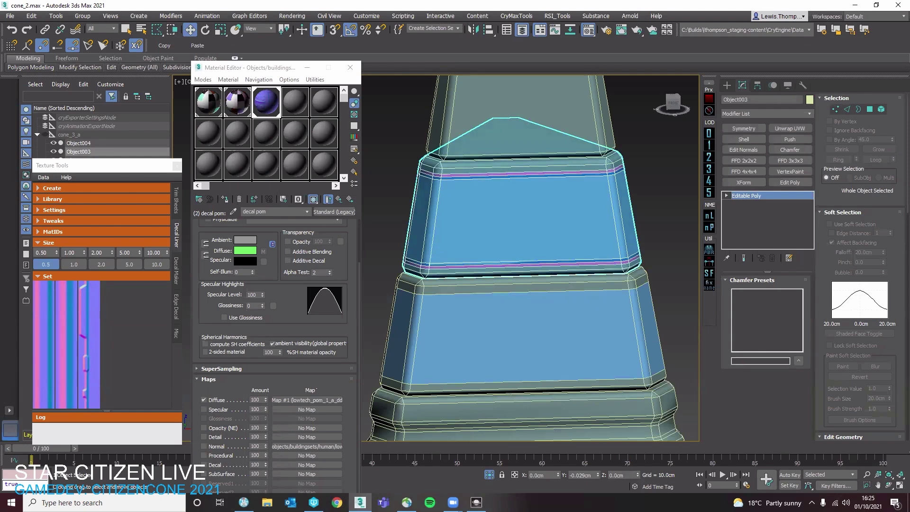
pyautogui.hotkey('alt', 'Tab')
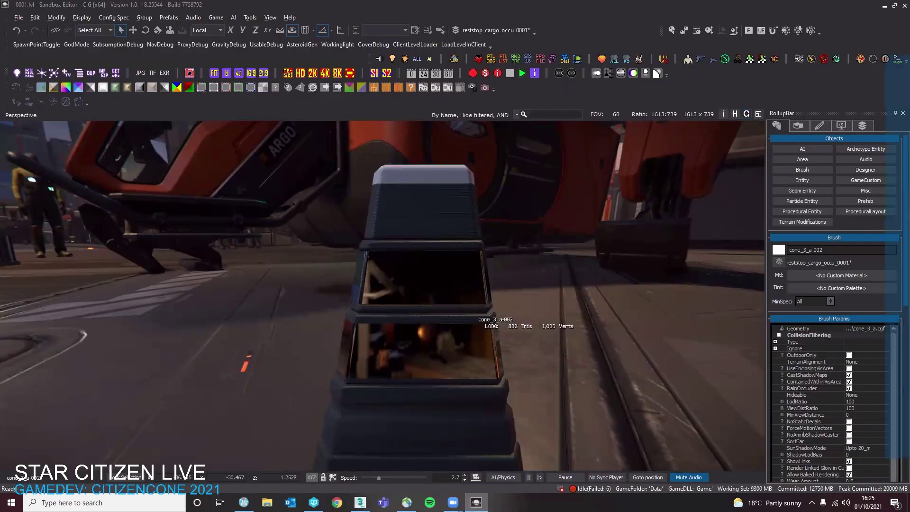
# Sample the mirrored panel's material from the cone in the Material Editor and open the Reflective sub-material of cone_3_a
pyautogui.moveTo(456, 63); pyautogui.dragTo(456, 62)
pyautogui.moveTo(267, 216); pyautogui.dragTo(288, 216, button='right')
pyautogui.moveTo(335, 256); pyautogui.dragTo(350, 284, button='right')
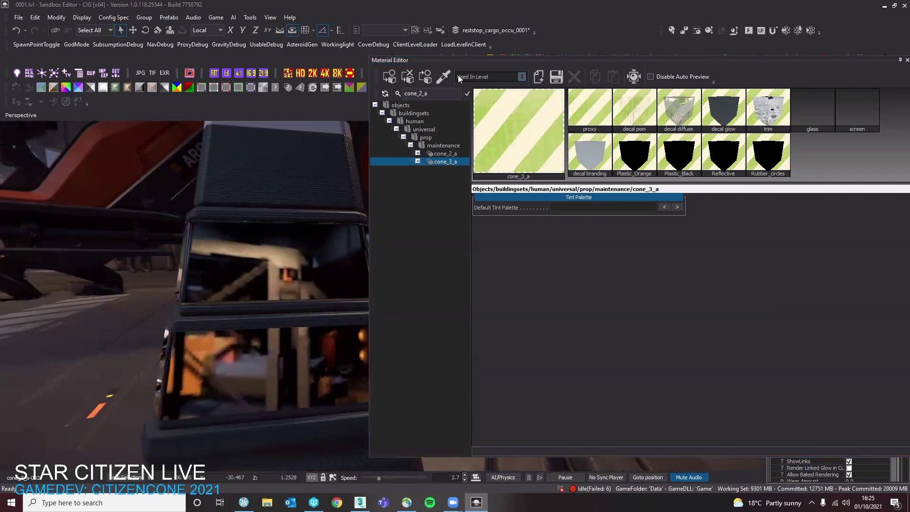
pyautogui.click(444, 76)
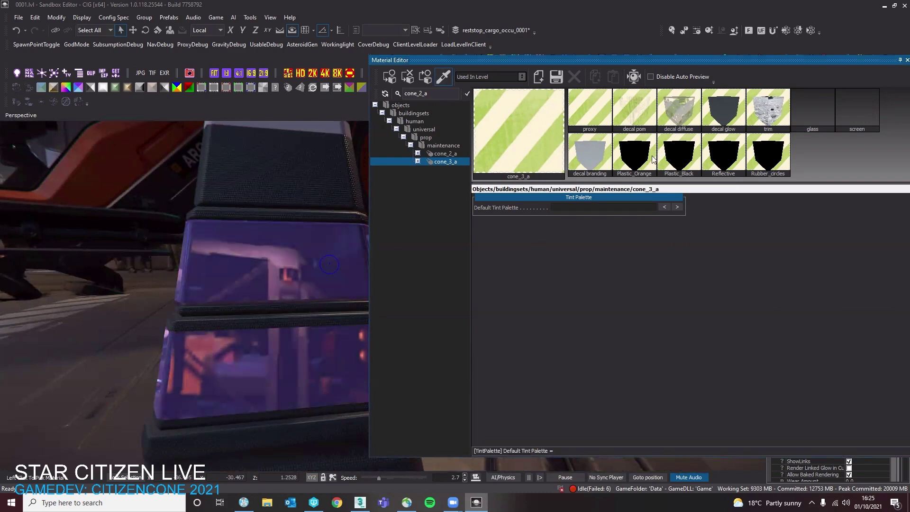
pyautogui.click(327, 264)
pyautogui.click(741, 161)
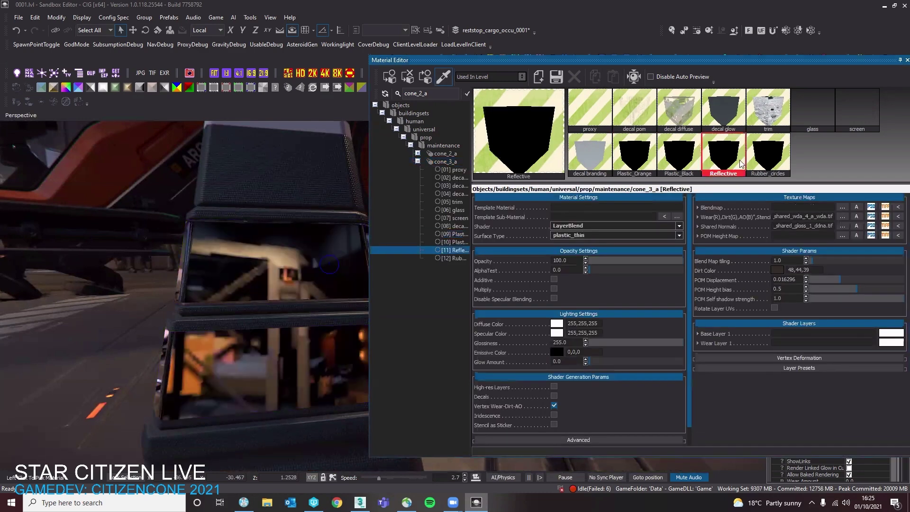
# Switch to 3ds Max and return from the decal pom sub-material to the parent cone_3_a Multi/Sub-Object material
pyautogui.click(360, 502)
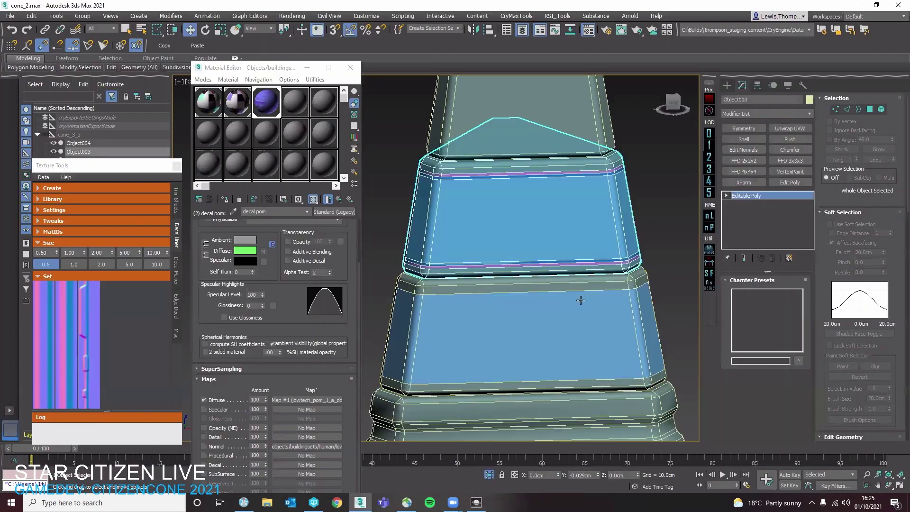
pyautogui.scroll(-2, 697, 184)
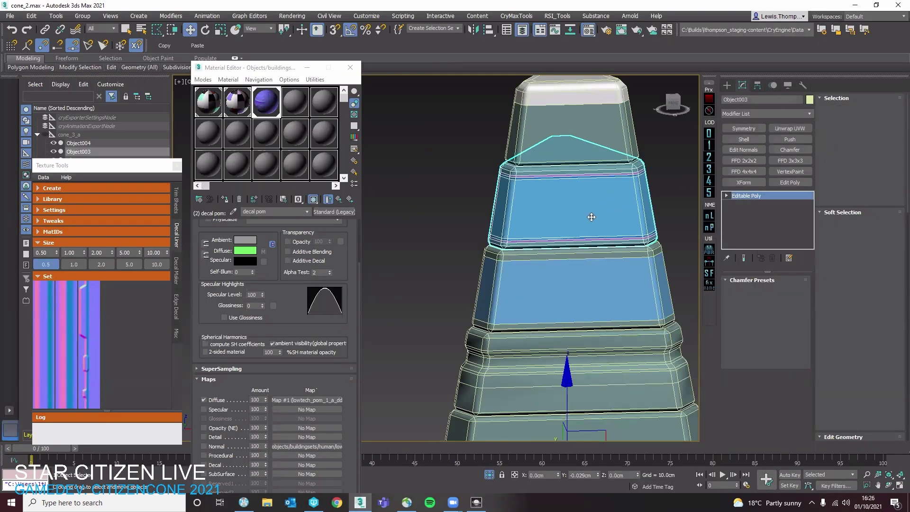
pyautogui.scroll(-2, 605, 172)
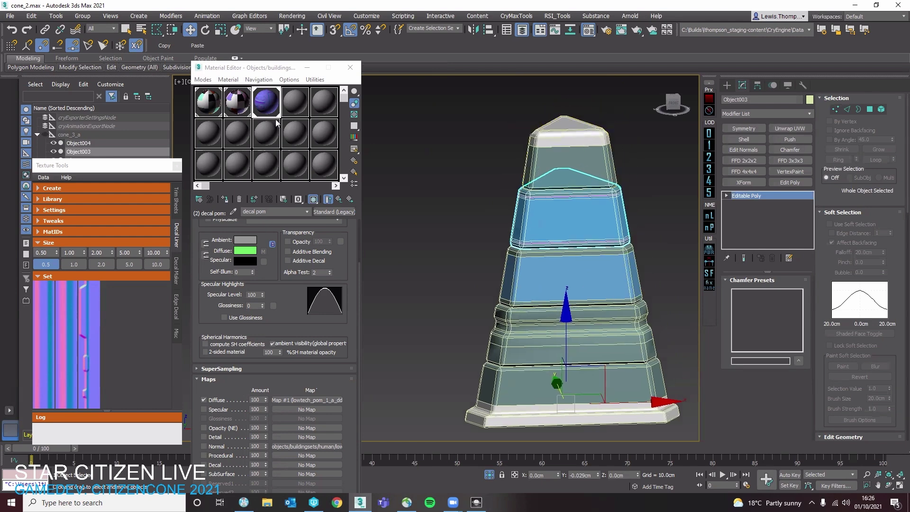
pyautogui.click(339, 200)
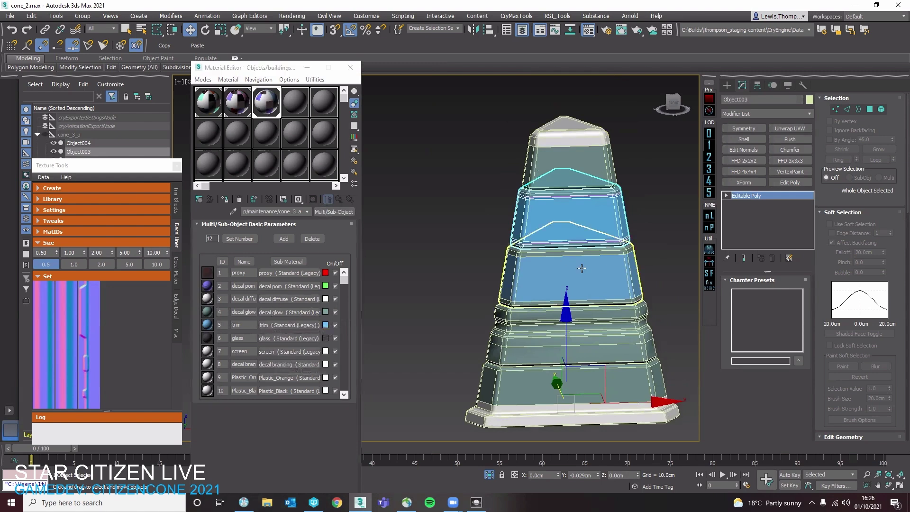
# Select the ring of large side faces on the upper blue section, Object003, and set their material ID to 11
pyautogui.click(602, 223)
pyautogui.click(613, 223)
pyautogui.press('4')
pyautogui.keyDown('shift'); pyautogui.click(622, 223); pyautogui.keyUp('shift')
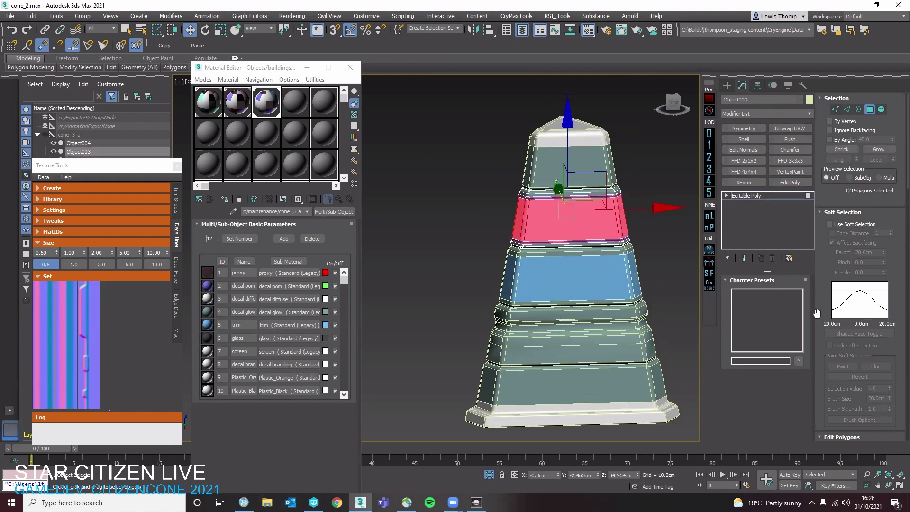
pyautogui.scroll(-10, 856, 357)
pyautogui.scroll(-5, 889, 387)
pyautogui.hotkey('ctrl', 'z')
pyautogui.moveTo(658, 247); pyautogui.dragTo(636, 277, button='middle')
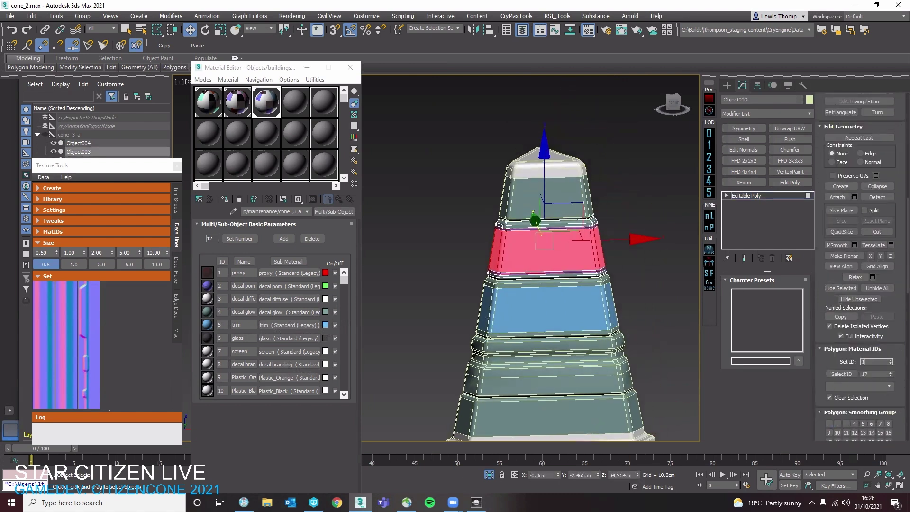
pyautogui.write('11')
pyautogui.press('Return')
pyautogui.click(645, 251)
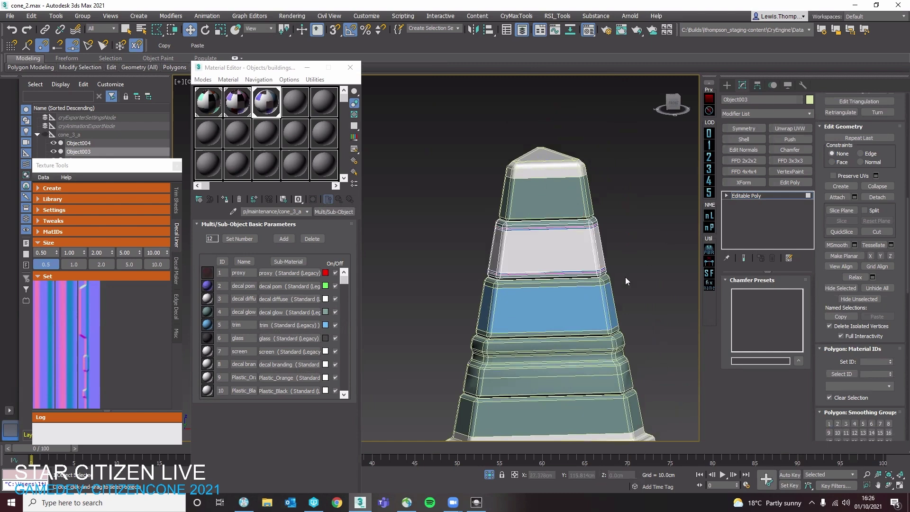
# Select the ring of large side faces on the lower blue section, Object002, and bring its polygon material ID settings into view
pyautogui.press('4')
pyautogui.click(605, 304)
pyautogui.press('4')
pyautogui.click(607, 307)
pyautogui.keyDown('shift'); pyautogui.click(610, 307); pyautogui.keyUp('shift')
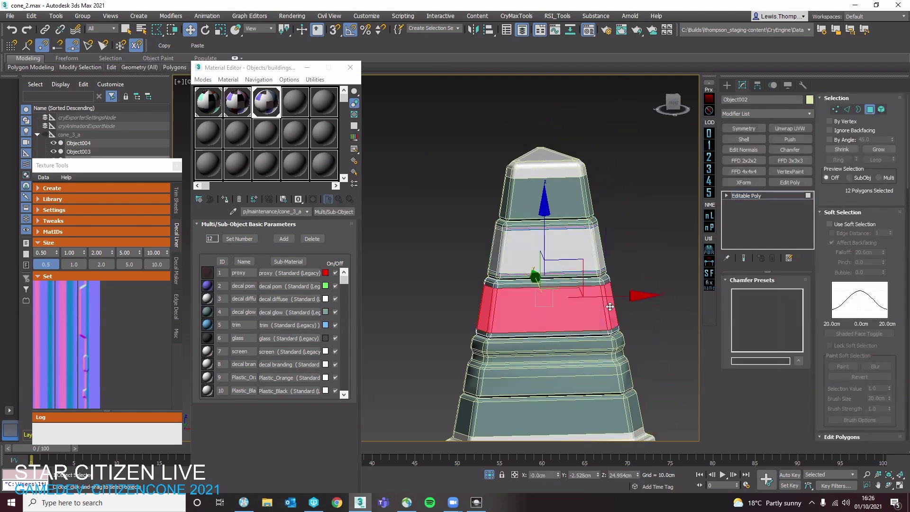
pyautogui.scroll(-10, 863, 377)
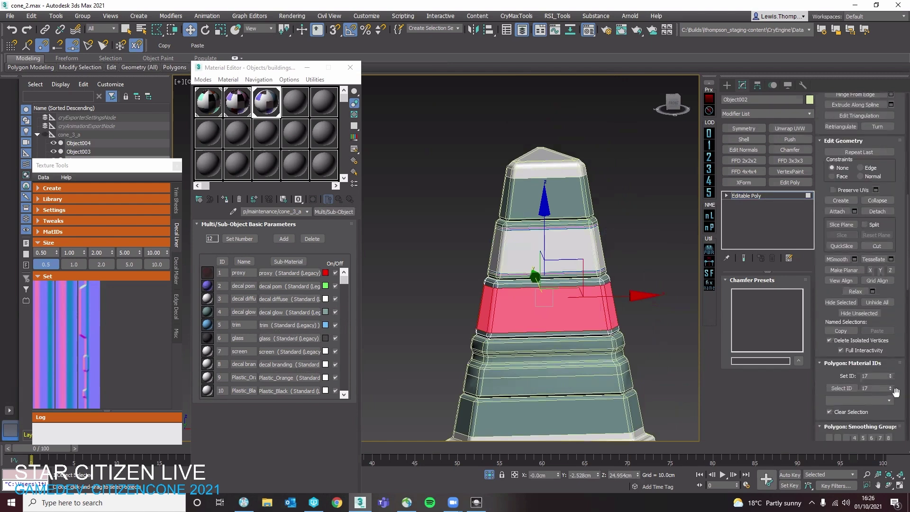
# Assign material ID 11 to the selected polygons of the lower band on Object002 and export the cone
pyautogui.press('Return')
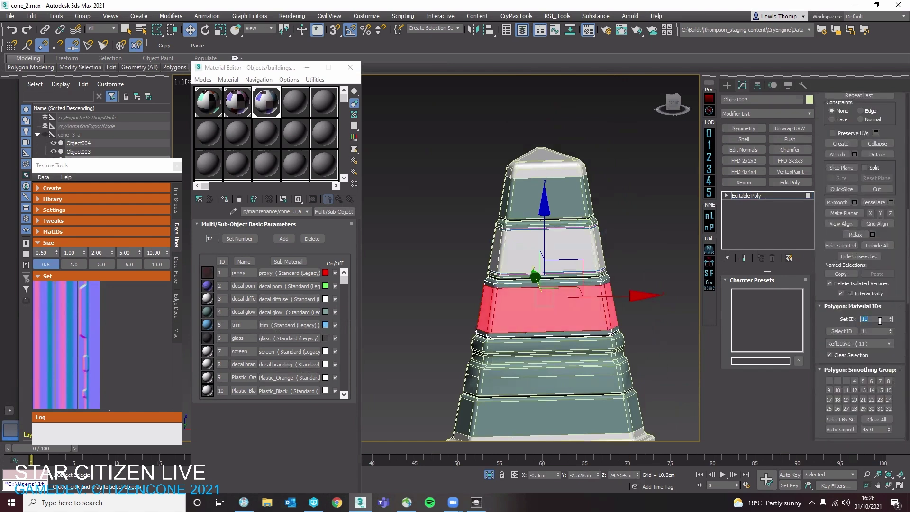
pyautogui.click(610, 236)
pyautogui.press('4')
pyautogui.hotkey('ctrl', 'e')
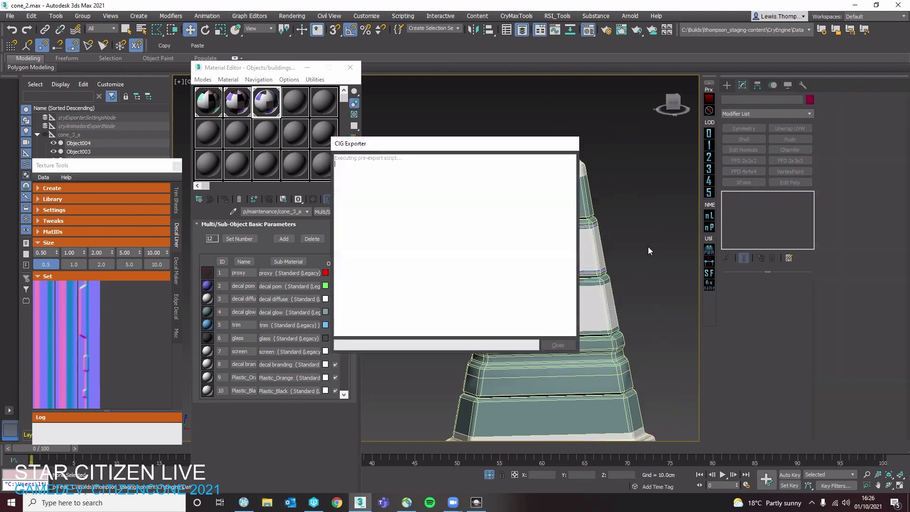
# Switch to Sandbox Editor and review the Plastic_Black, Rubber_circles and Plastic_Orange sub-materials of cone_3_a, then close the Material Editor
pyautogui.hotkey('alt', 'Tab')
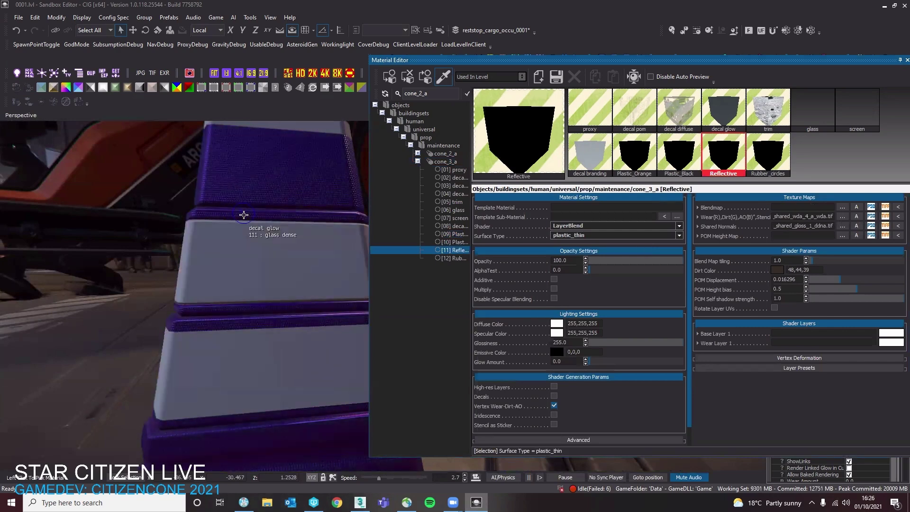
pyautogui.scroll(-3, 243, 214)
pyautogui.click(684, 161)
pyautogui.click(765, 158)
pyautogui.click(635, 153)
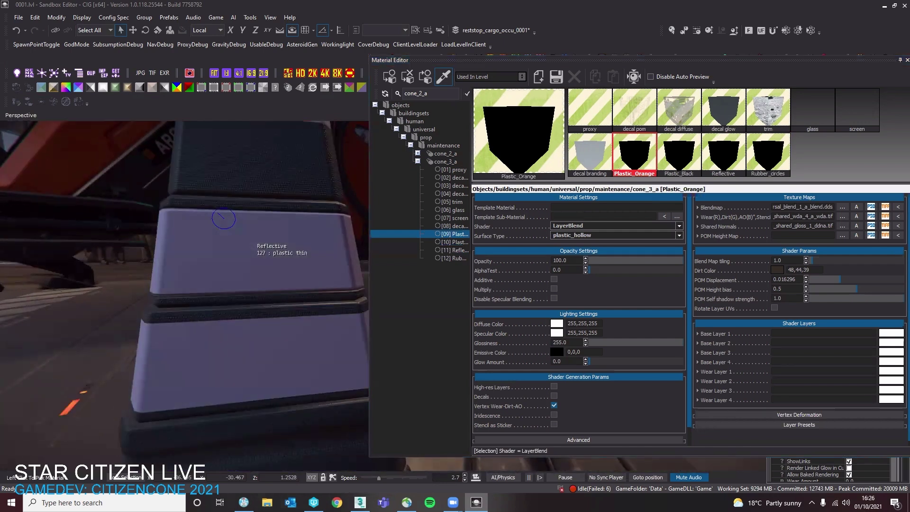
pyautogui.click(908, 60)
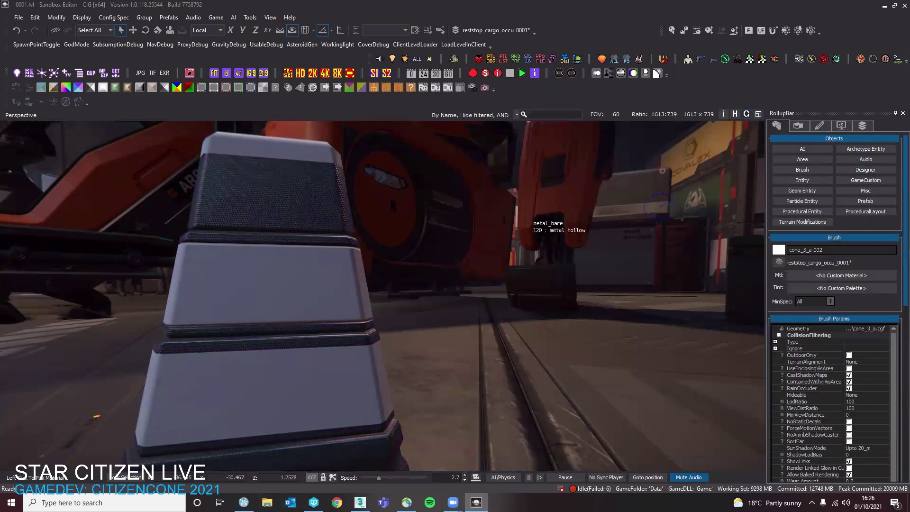
# Inspect the material assignment on the cone's bands and dark trim strips up close in the level
pyautogui.moveTo(417, 167); pyautogui.dragTo(387, 170, button='right')
pyautogui.moveTo(683, 218); pyautogui.dragTo(640, 213, button='right')
pyautogui.press('w')
pyautogui.scroll(-5, 683, 218)
pyautogui.press('w')
pyautogui.press('s')
pyautogui.scroll(-1, 682, 217)
pyautogui.press('s')
pyautogui.moveTo(536, 267); pyautogui.dragTo(194, 183, button='right')
pyautogui.press('s')
pyautogui.press('d')
pyautogui.press('s')
pyautogui.press('w')
pyautogui.moveTo(393, 231); pyautogui.dragTo(395, 213, button='right')
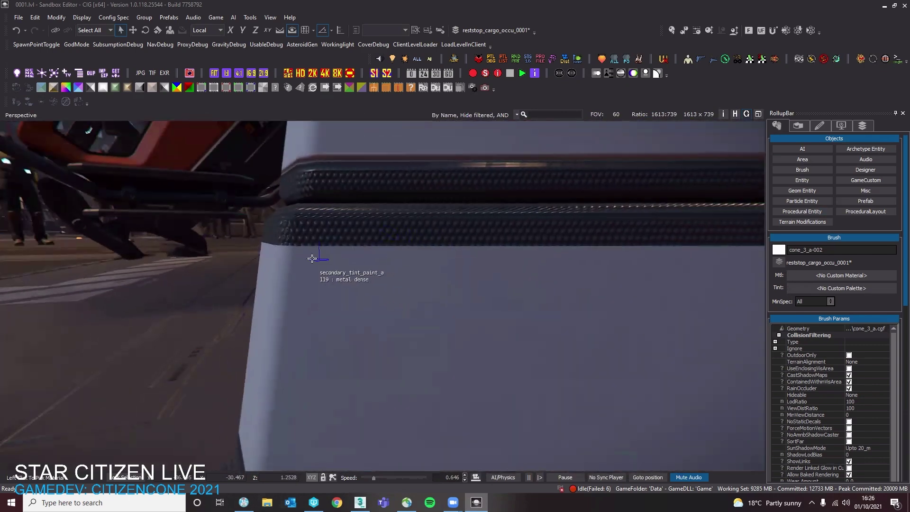
pyautogui.press('d')
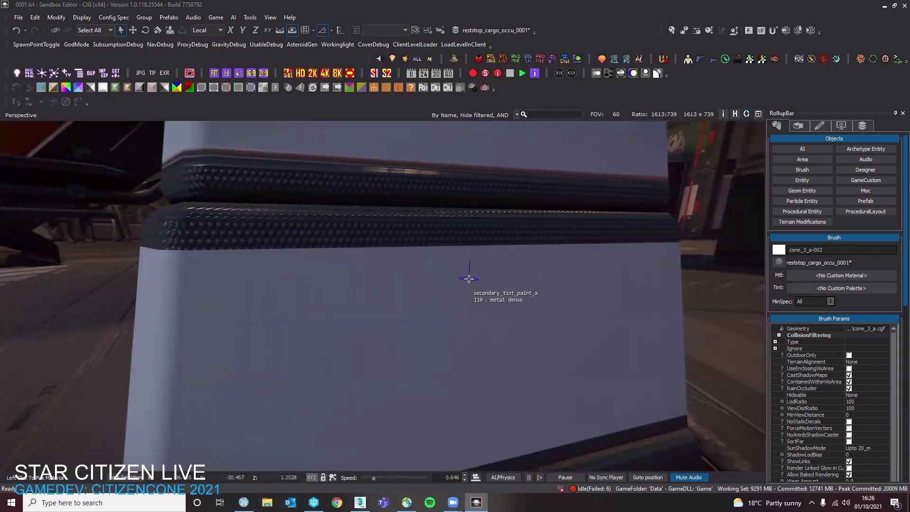
pyautogui.press('s')
pyautogui.moveTo(469, 281)
pyautogui.mouseDown(button='right')
pyautogui.moveTo(460, 285)
pyautogui.moveTo(468, 280)
pyautogui.mouseUp(button='right')
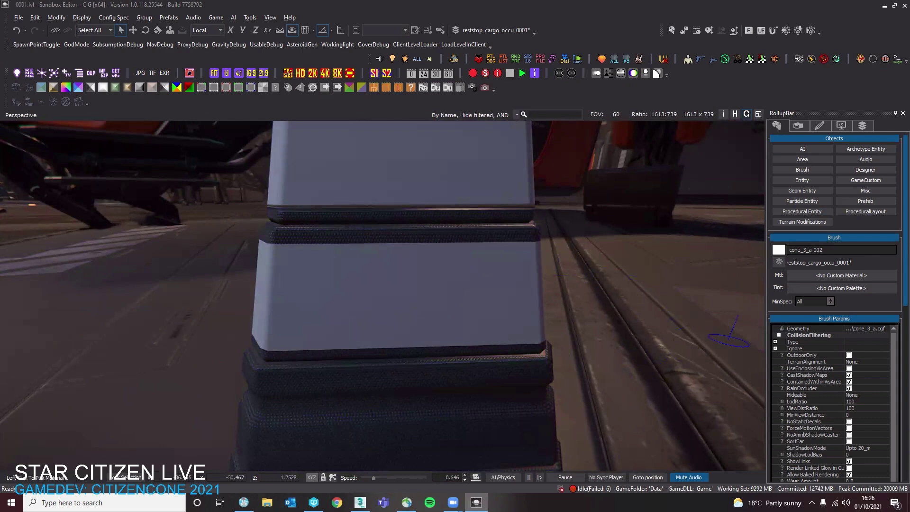
# Switch to 3ds Max and select the thin cap polygon between the two white bands of Object002
pyautogui.hotkey('alt', 'Tab')
pyautogui.click(540, 297)
pyautogui.scroll(5, 540, 297)
pyautogui.press('4')
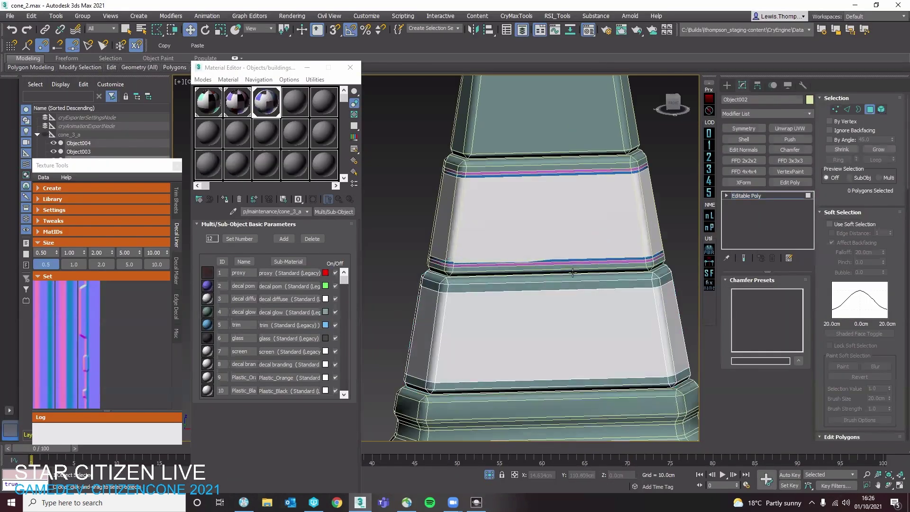
pyautogui.click(573, 273)
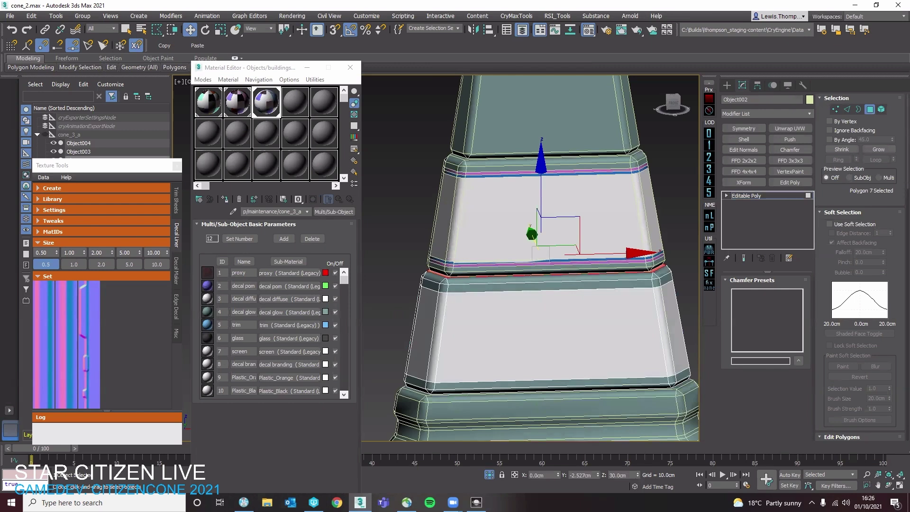
# Switch to Sandbox Editor, check the cone's bands beside the Material Editor, and clear the cone_2_a material filter
pyautogui.hotkey('alt', 'Tab')
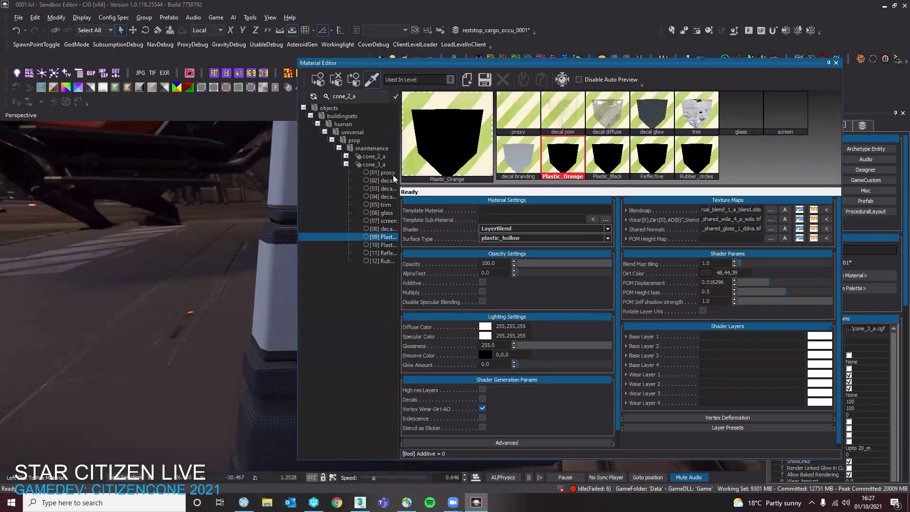
pyautogui.scroll(5, 233, 181)
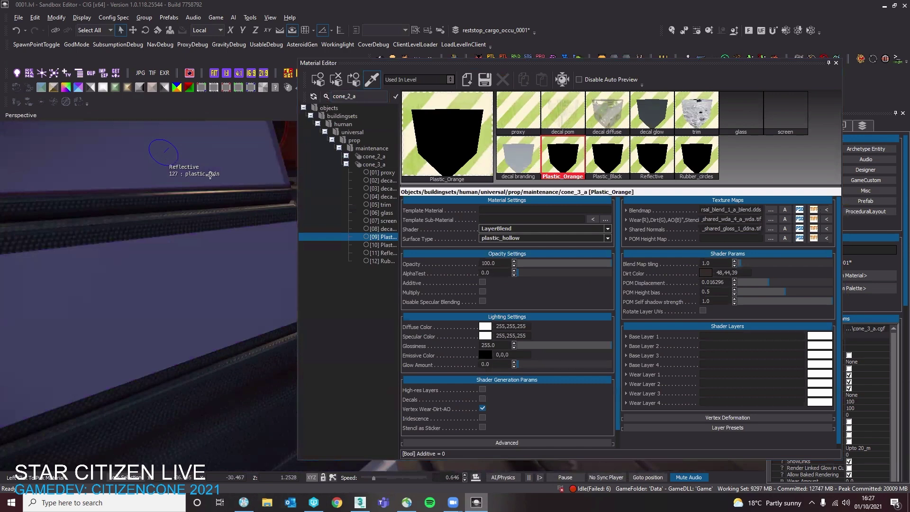
pyautogui.moveTo(232, 181); pyautogui.dragTo(236, 183, button='right')
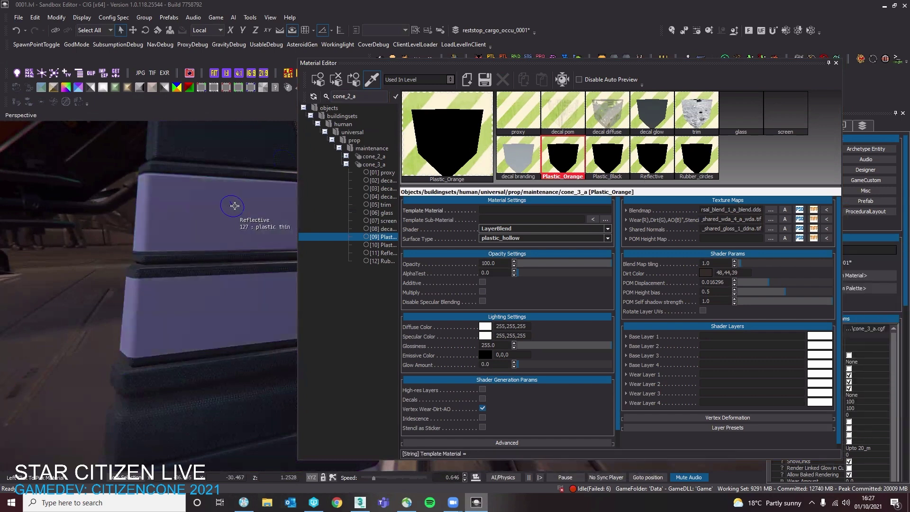
pyautogui.moveTo(234, 205); pyautogui.dragTo(227, 204, button='right')
pyautogui.moveTo(374, 98); pyautogui.dragTo(327, 98)
pyautogui.press('BackSpace')
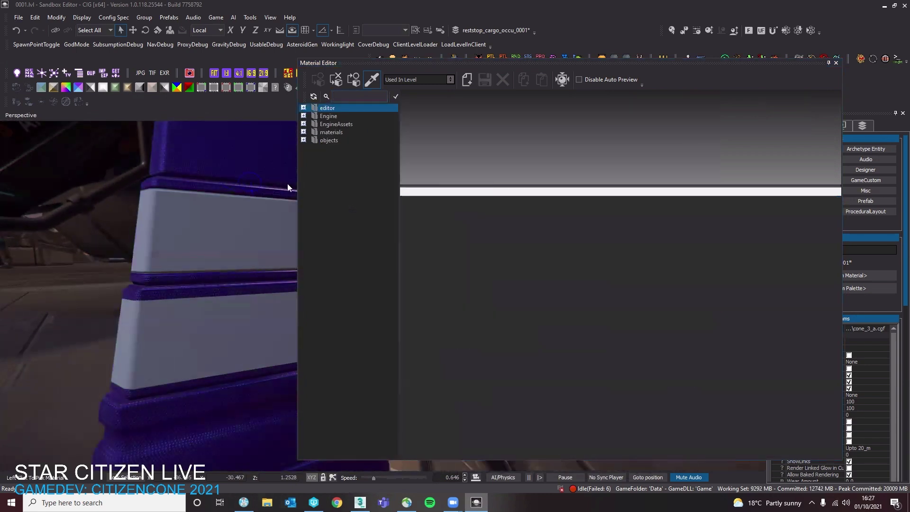
# Switch to 3ds Max and select the trim polygon along the upper front edge of the lower white band
pyautogui.hotkey('alt', 'Tab')
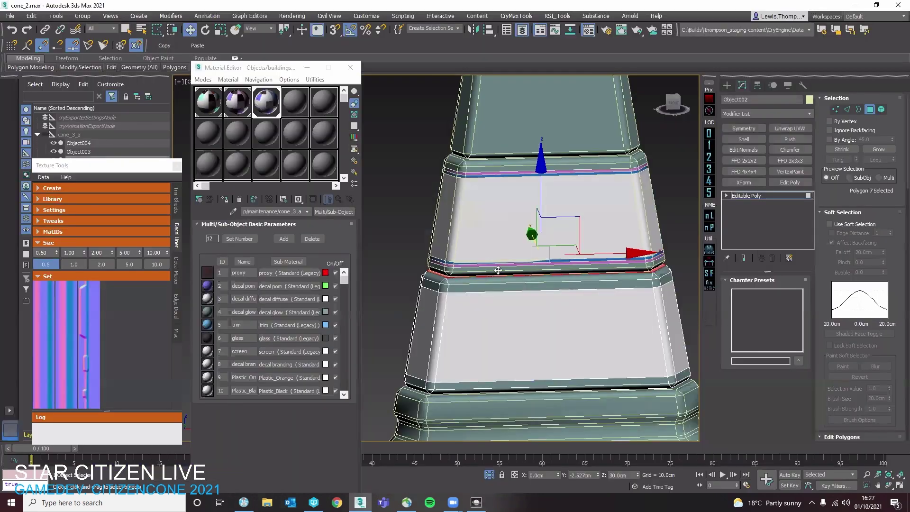
pyautogui.scroll(-4, 498, 270)
pyautogui.scroll(4, 507, 279)
pyautogui.click(885, 150)
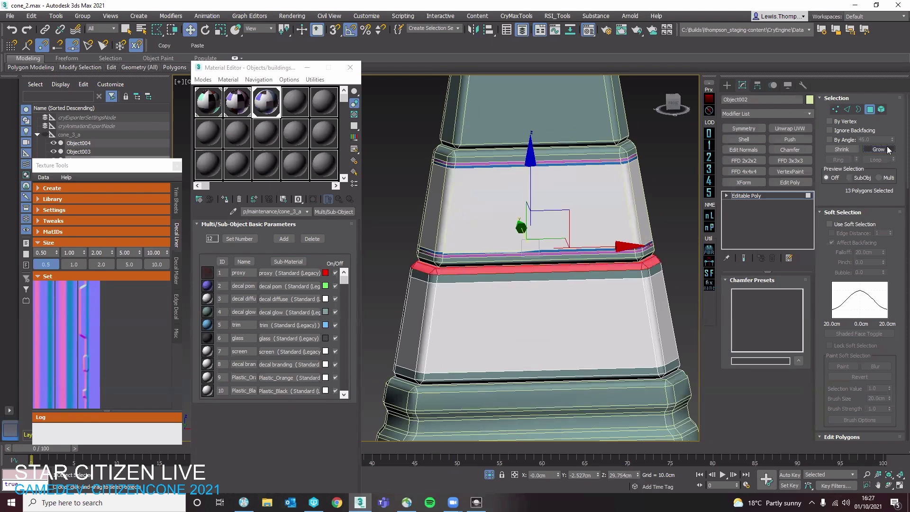
pyautogui.click(579, 282)
pyautogui.click(583, 277)
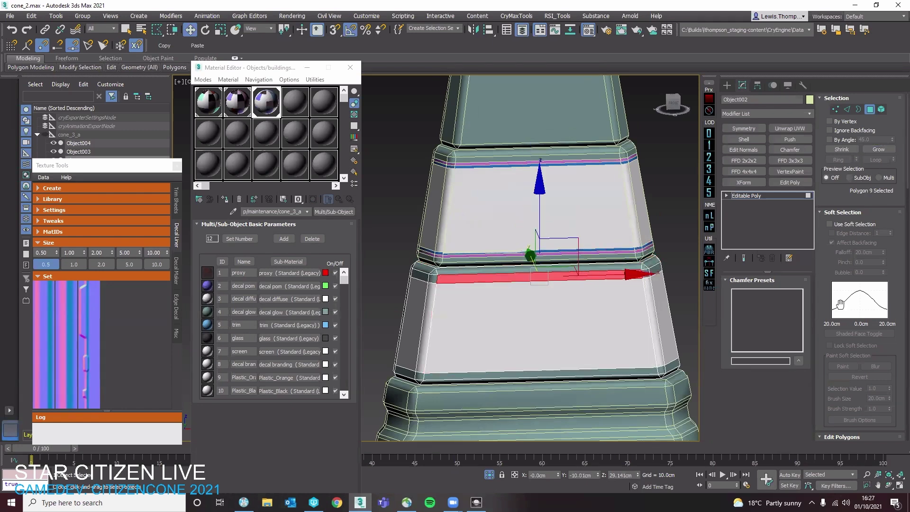
# Reassign all polygons of Object002 that use material ID 16 to ID 10 and export the cone
pyautogui.scroll(-7, 860, 332)
pyautogui.scroll(-5, 896, 364)
pyautogui.click(842, 388)
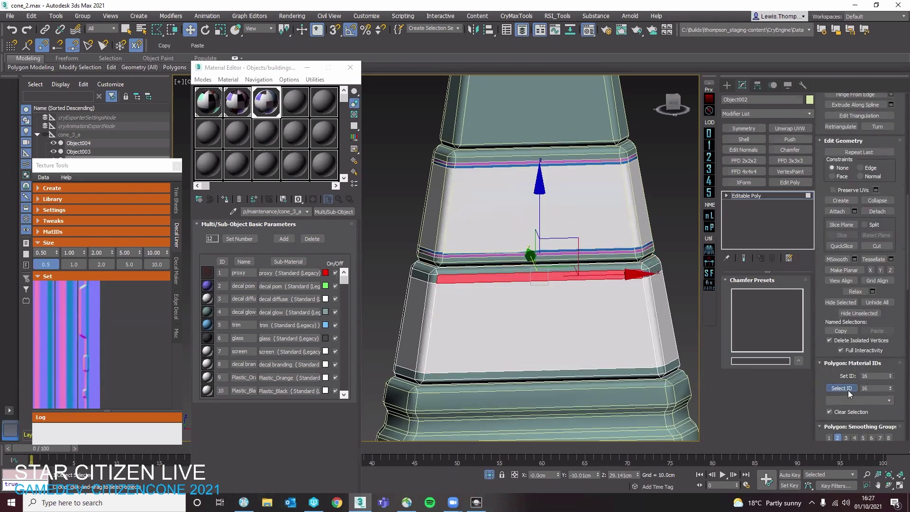
pyautogui.click(877, 375)
pyautogui.write('10')
pyautogui.press('Return')
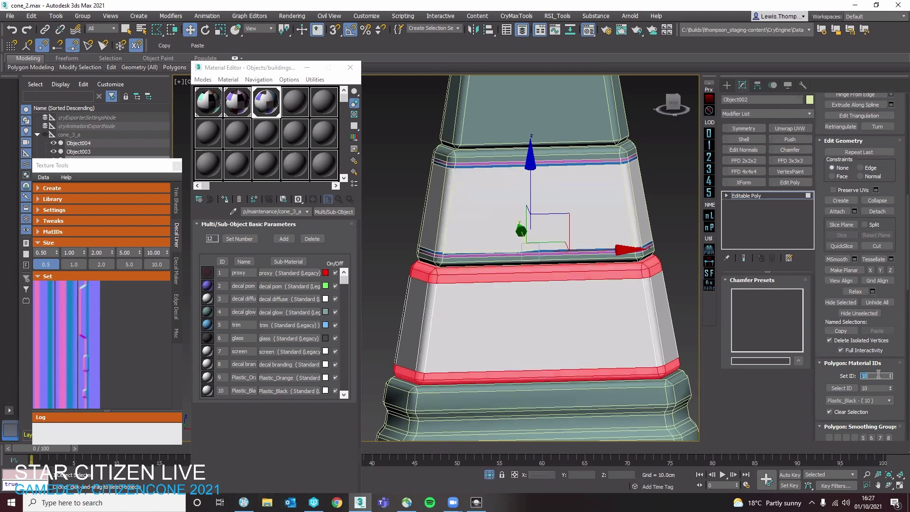
pyautogui.click(674, 267)
pyautogui.press('4')
pyautogui.hotkey('ctrl', 'e')
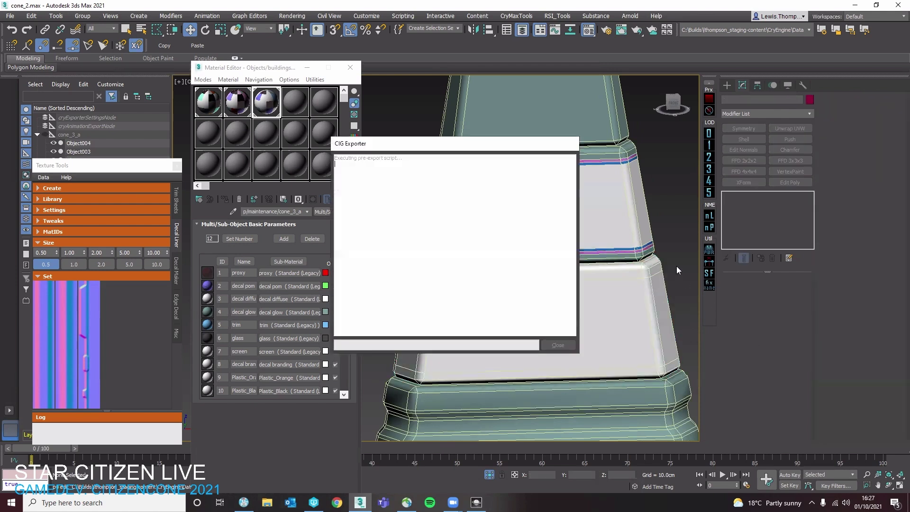
# Switch to Sandbox Editor, clear the Blendmap texture of cone_3_a's Plastic_Orange sub-material, and save the material
pyautogui.hotkey('alt', 'Tab')
pyautogui.click(227, 292)
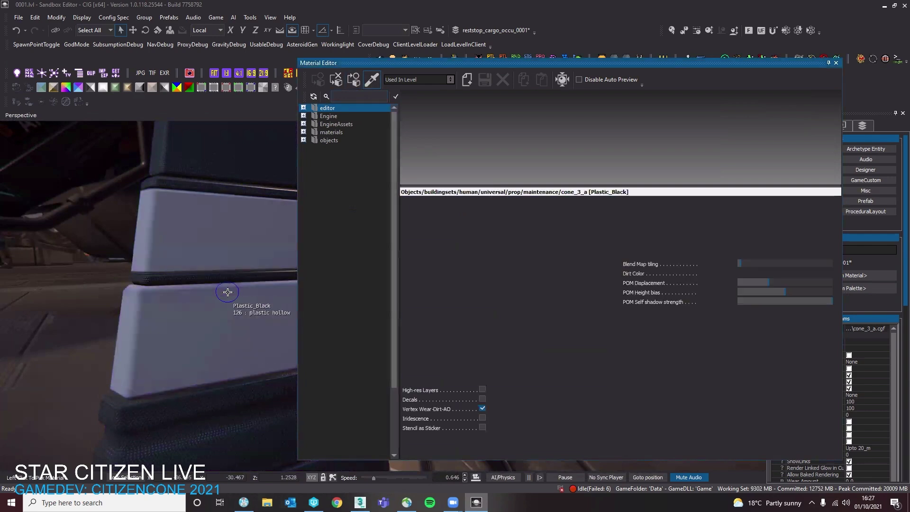
pyautogui.click(571, 171)
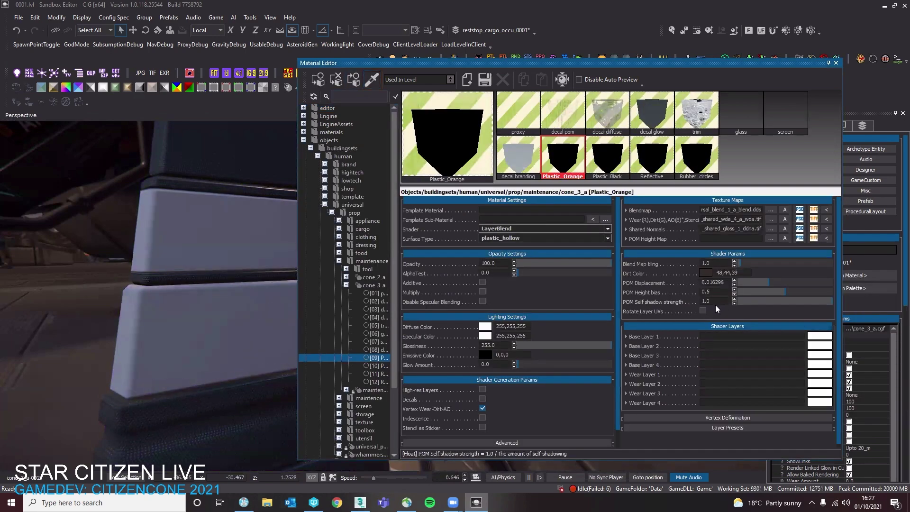
pyautogui.click(746, 210)
pyautogui.hotkey('ctrl', 'a')
pyautogui.press('Delete')
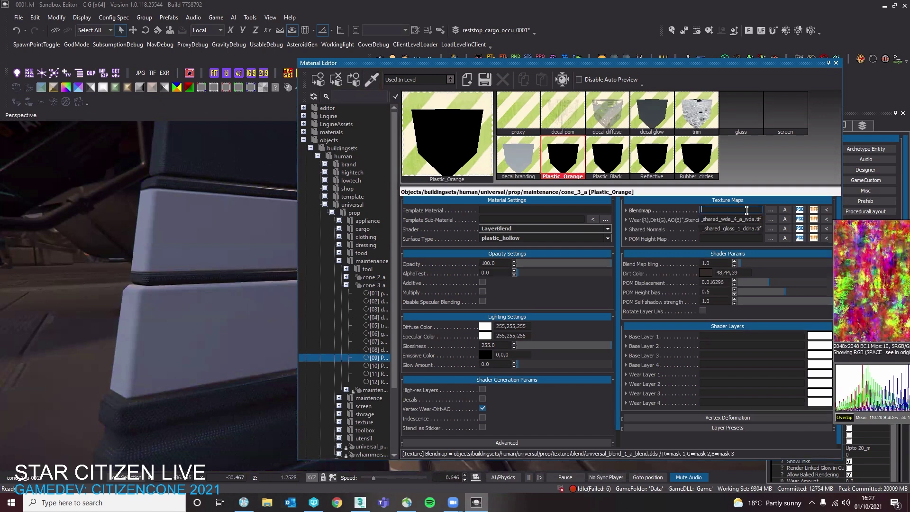
pyautogui.click(484, 81)
# Set the tint palette of Plastic_Orange's Base Layer 1 to Tertiary
pyautogui.click(627, 337)
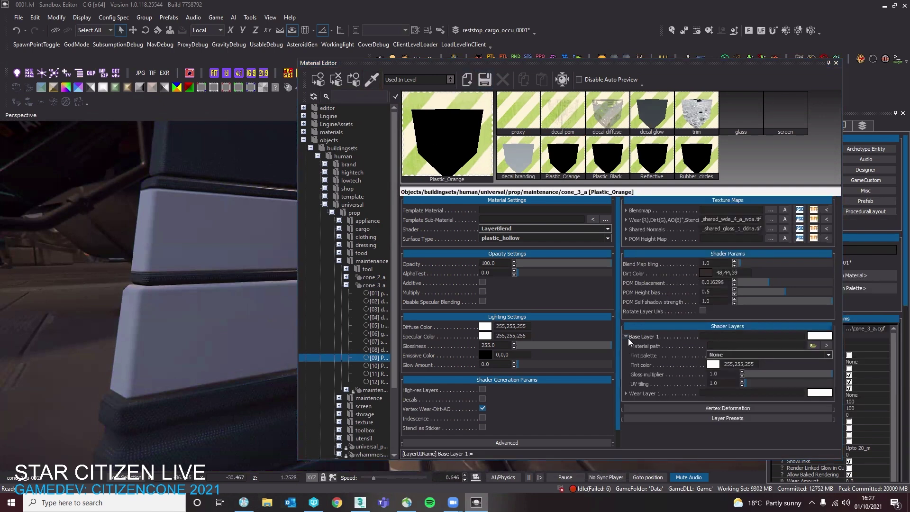
pyautogui.click(813, 346)
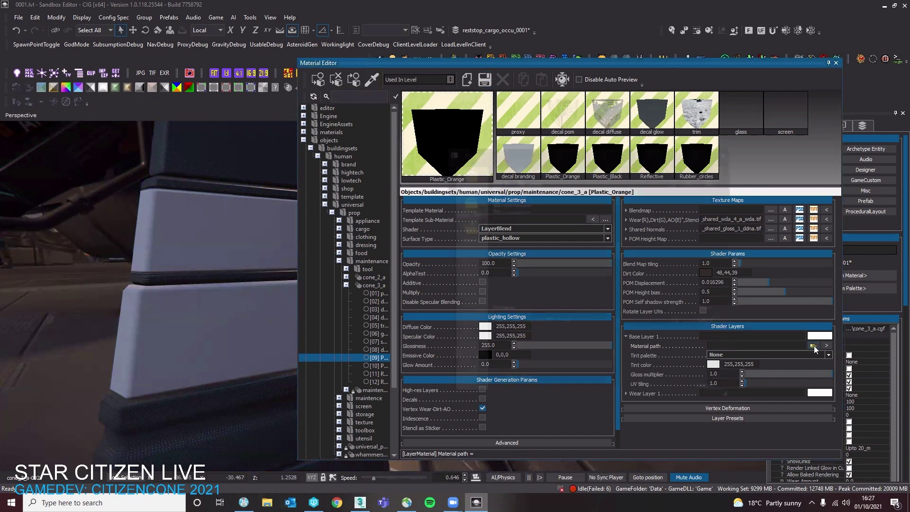
pyautogui.click(724, 323)
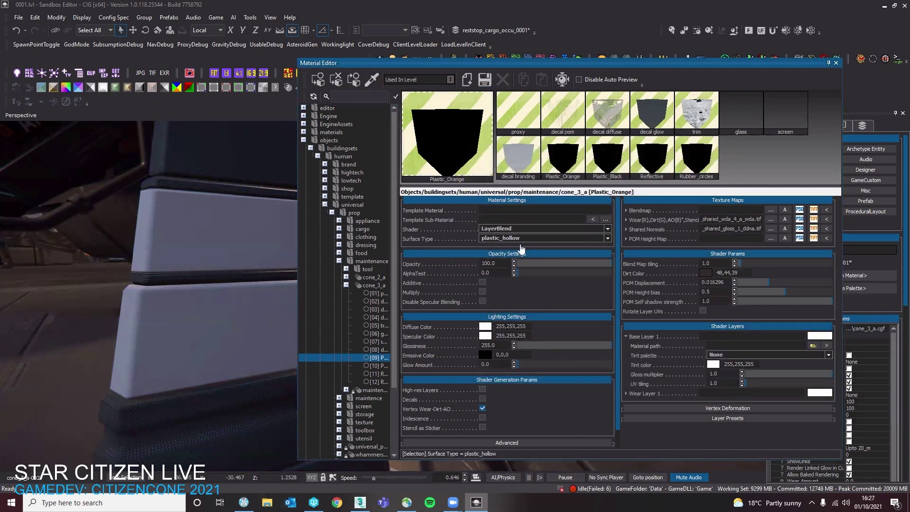
pyautogui.click(756, 357)
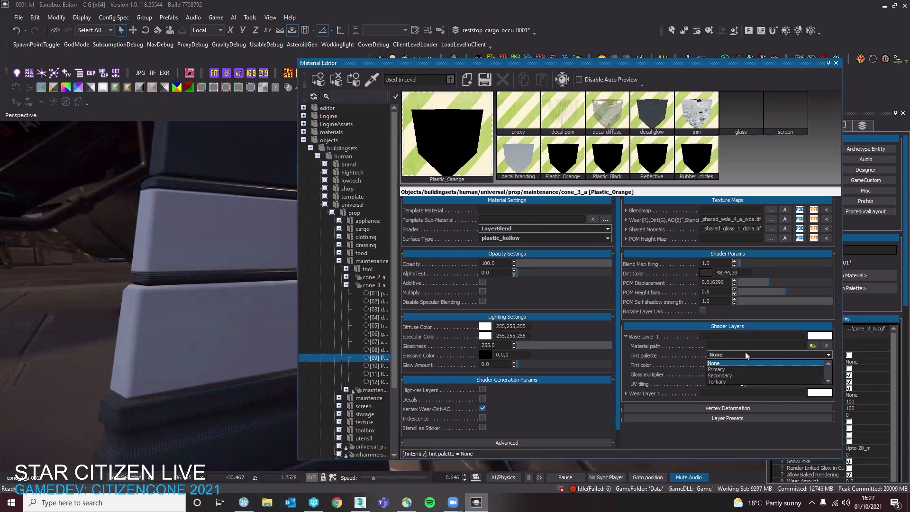
pyautogui.click(738, 382)
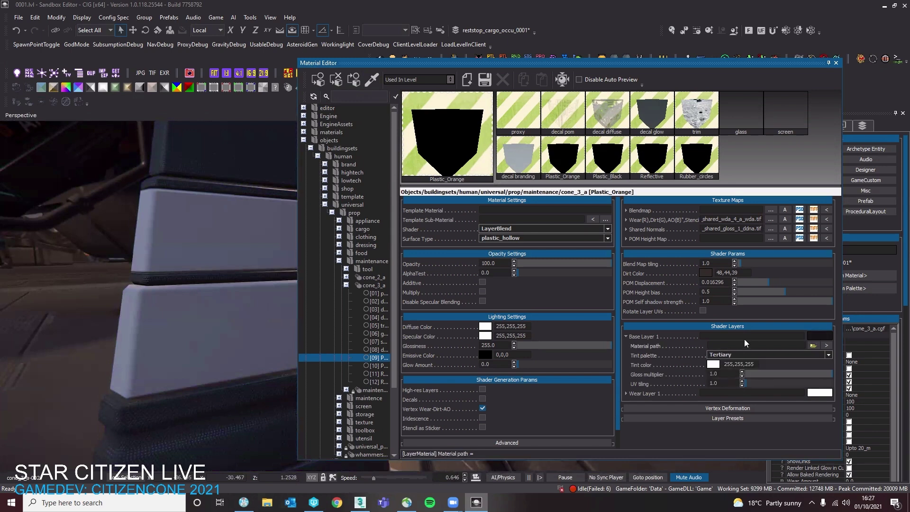
# Assign plastic_hard_rough.mtl from the lowresolution/synthetic layer folder as the material of Base Layer 1
pyautogui.click(814, 346)
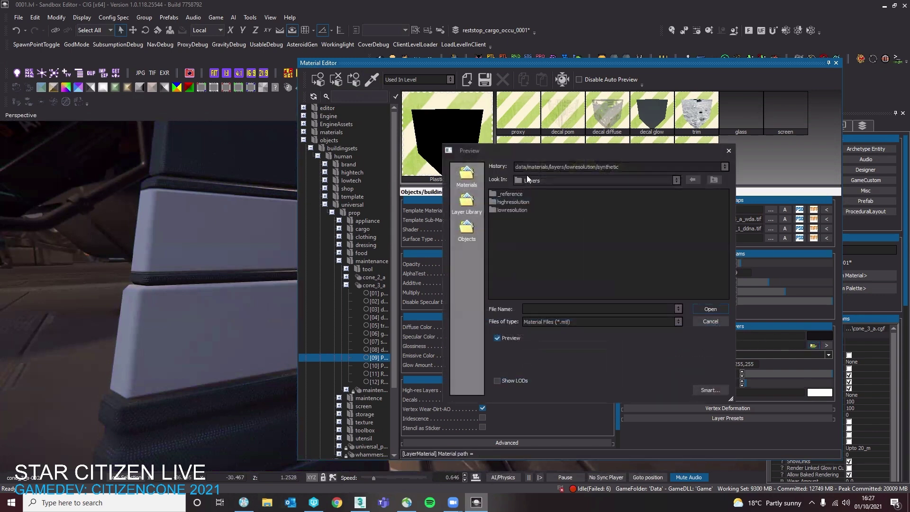
pyautogui.doubleClick(514, 210)
pyautogui.doubleClick(508, 220)
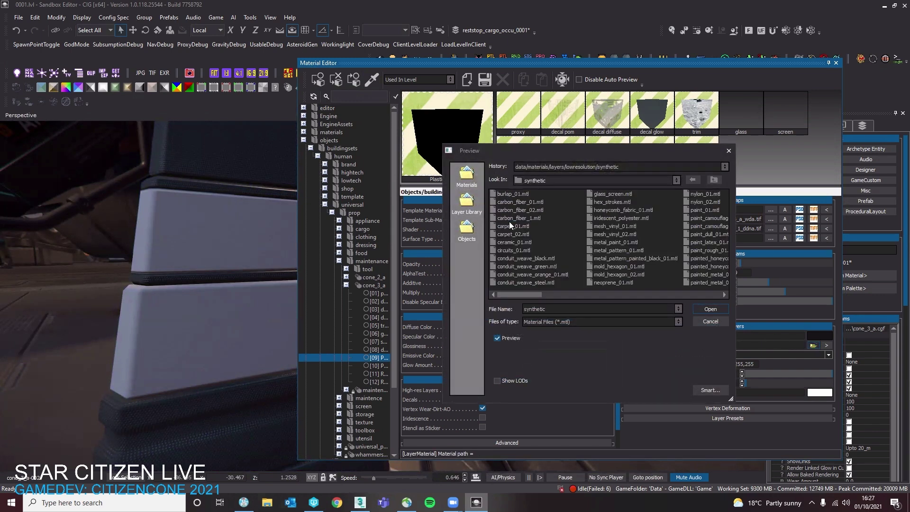
pyautogui.moveTo(533, 295); pyautogui.dragTo(628, 295)
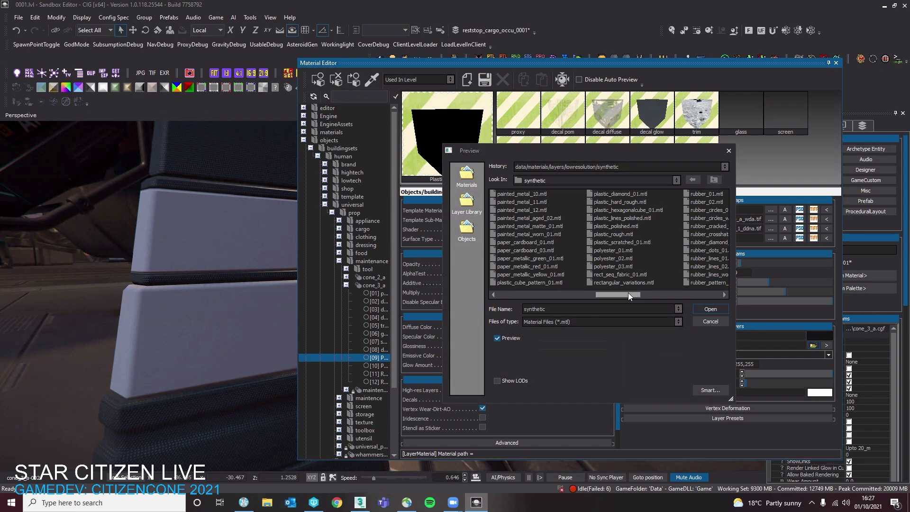
pyautogui.doubleClick(636, 203)
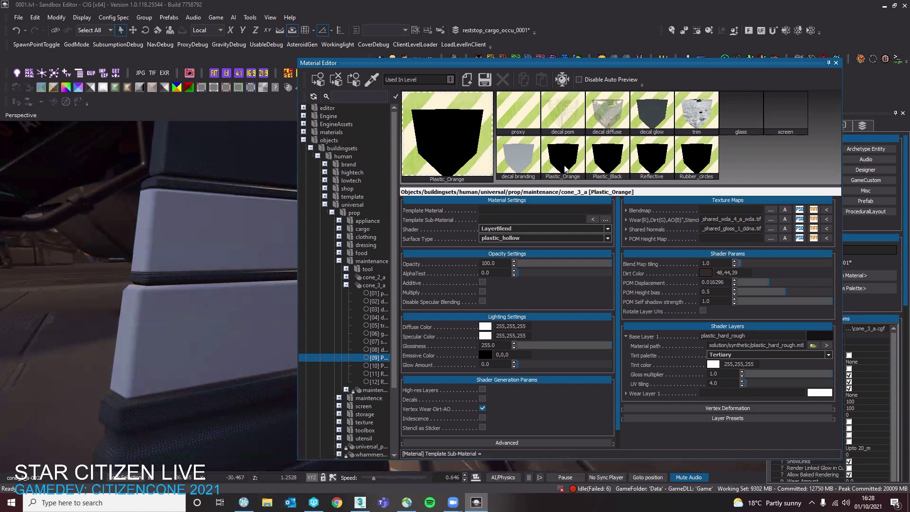
# Switch to 3ds Max to export the cone again, and inspect the result in Sandbox Editor
pyautogui.click(360, 502)
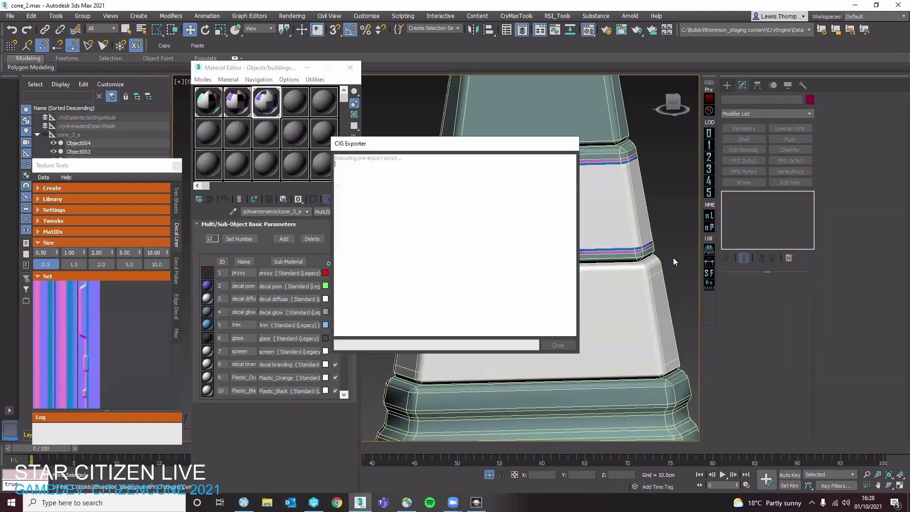
pyautogui.hotkey('alt', 'Tab')
pyautogui.moveTo(246, 289); pyautogui.dragTo(206, 289, button='right')
pyautogui.press('w')
# Switch to 3ds Max, add an Unwrap UVW modifier to the lower white band object, and open its UV editor
pyautogui.hotkey('alt', 'Tab')
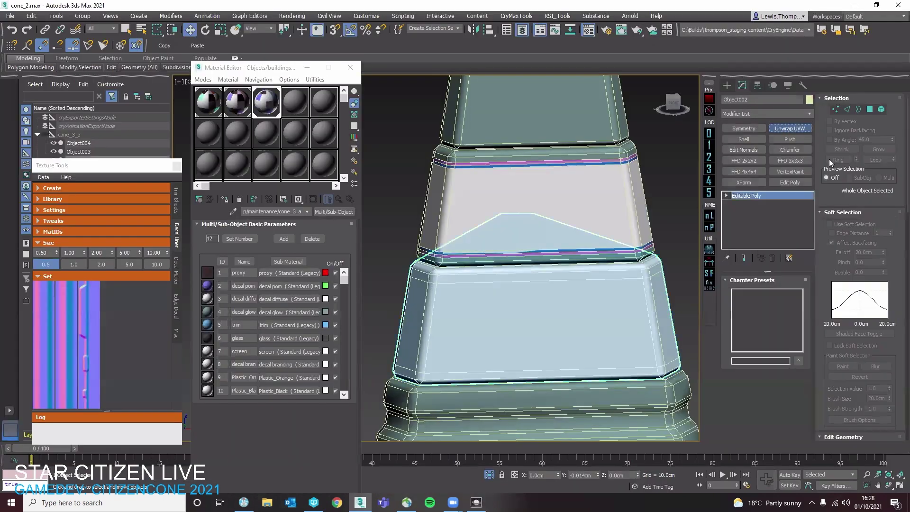
pyautogui.click(861, 112)
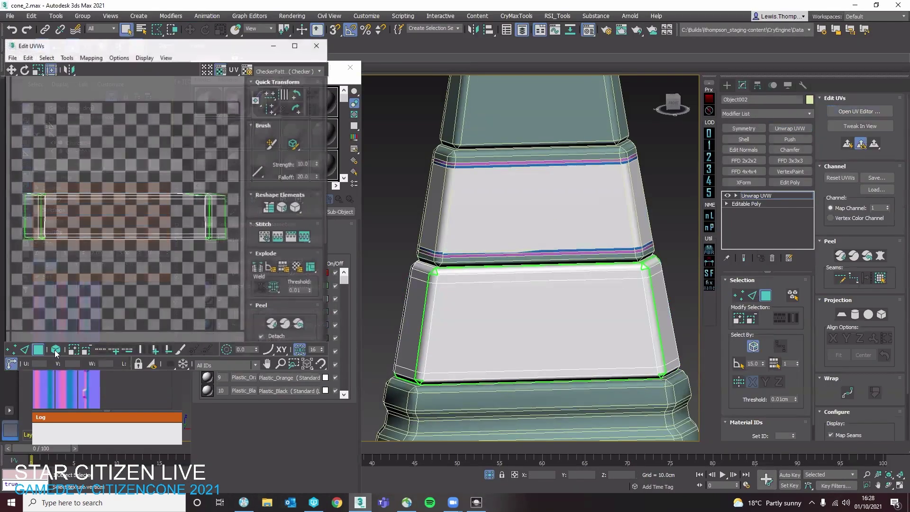
# Flatten and peel all UVs of the lower white band, close the UV editor, and convert the object to Editable Poly
pyautogui.click(55, 351)
pyautogui.hotkey('ctrl', 'a')
pyautogui.click(283, 268)
pyautogui.click(269, 268)
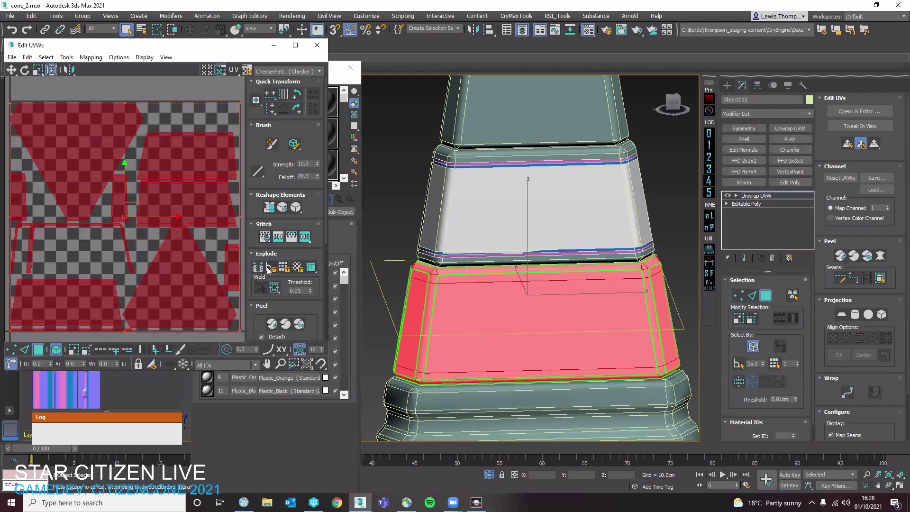
pyautogui.click(290, 325)
pyautogui.click(163, 261)
pyautogui.hotkey('ctrl', 'a')
pyautogui.click(317, 45)
pyautogui.rightClick(481, 257)
pyautogui.click(600, 368)
# Export the cone again and, in Sandbox Editor, pick the material on the lower white band's upper rim
pyautogui.hotkey('alt', 'Tab')
pyautogui.hotkey('alt', 'Tab')
pyautogui.hotkey('ctrl', 'e')
pyautogui.hotkey('alt', 'Tab')
pyautogui.moveTo(252, 325)
pyautogui.mouseDown(button='right')
pyautogui.moveTo(255, 316)
pyautogui.moveTo(237, 303)
pyautogui.moveTo(254, 314)
pyautogui.mouseUp(button='right')
pyautogui.scroll(-2, 254, 314)
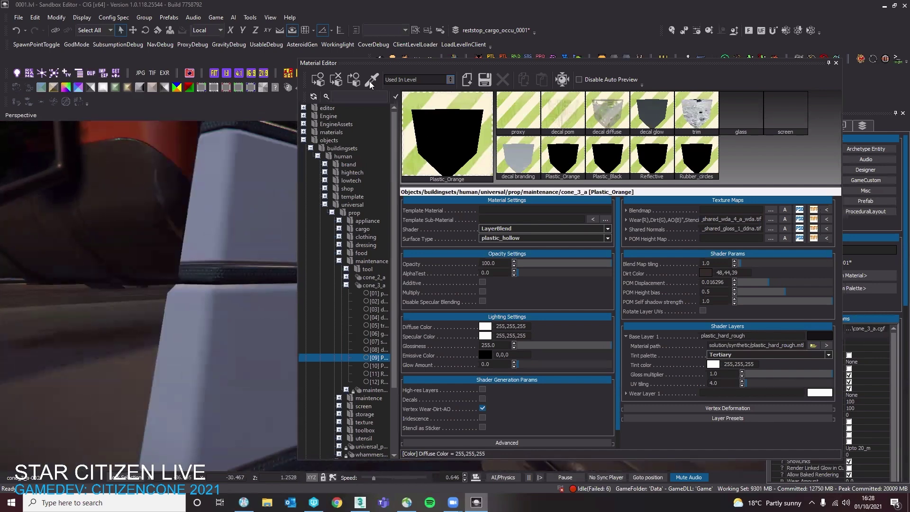
pyautogui.click(373, 80)
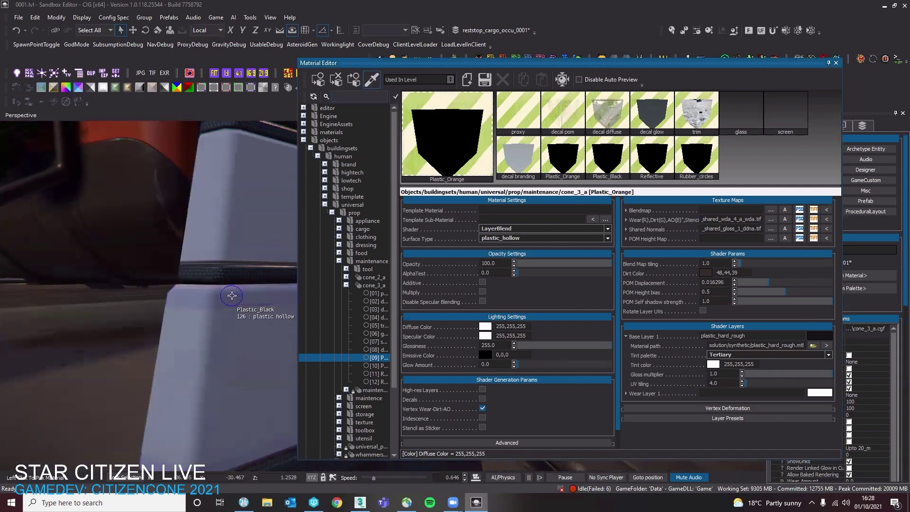
pyautogui.click(232, 295)
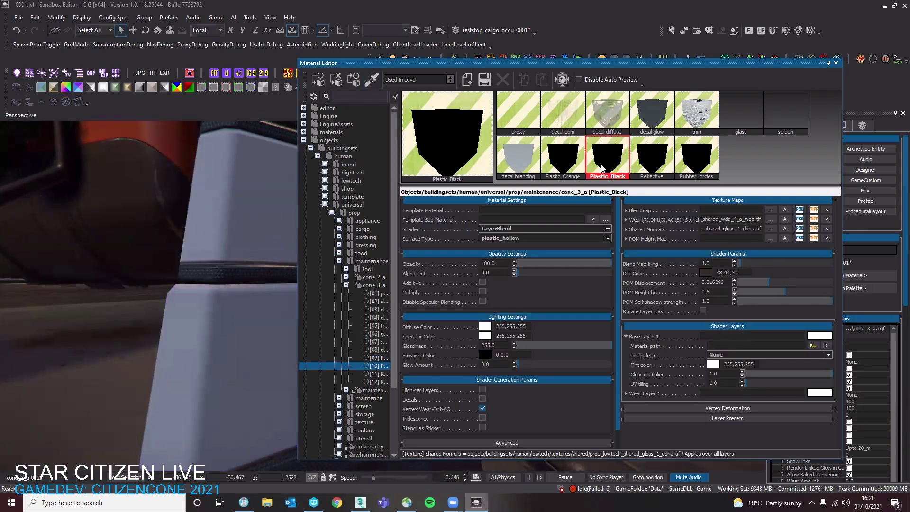
# Switch to 3ds Max, select the lower white band's two end-cap polygons, grow the selection to the rims, and change its material ID
pyautogui.hotkey('alt', 'Tab')
pyautogui.click(632, 275)
pyautogui.press('4')
pyautogui.click(630, 274)
pyautogui.click(640, 265)
pyautogui.keyDown('alt'); pyautogui.moveTo(652, 386); pyautogui.dragTo(648, 353, button='middle'); pyautogui.keyUp('alt')
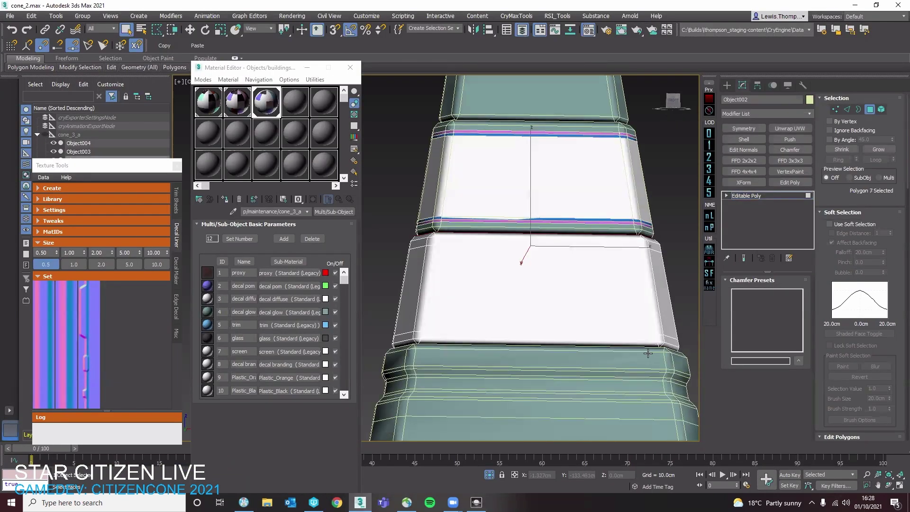
pyautogui.scroll(5, 660, 349)
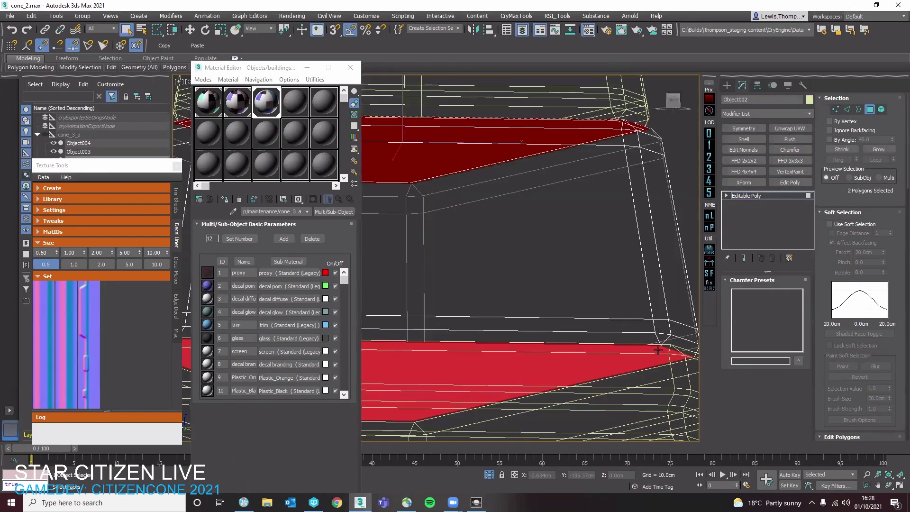
pyautogui.click(878, 150)
pyautogui.scroll(-10, 892, 385)
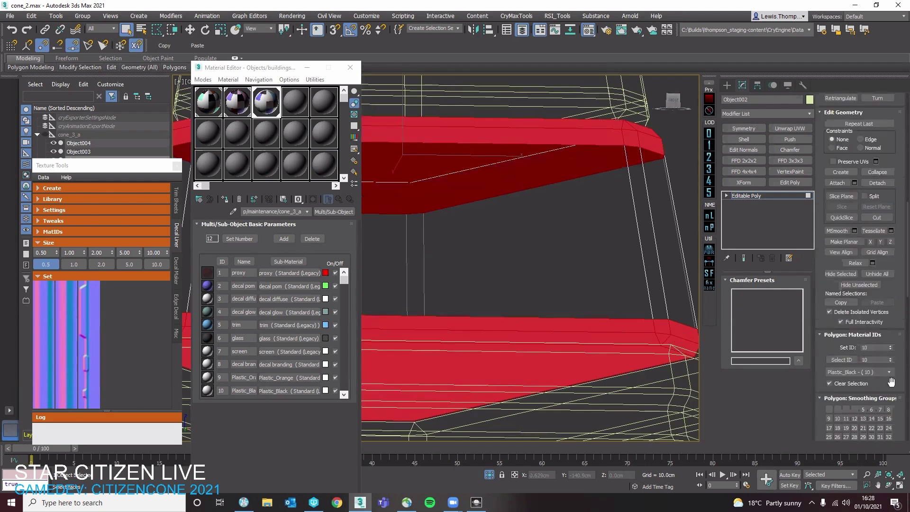
pyautogui.hotkey('shift', 'z')
pyautogui.scroll(5, 880, 125)
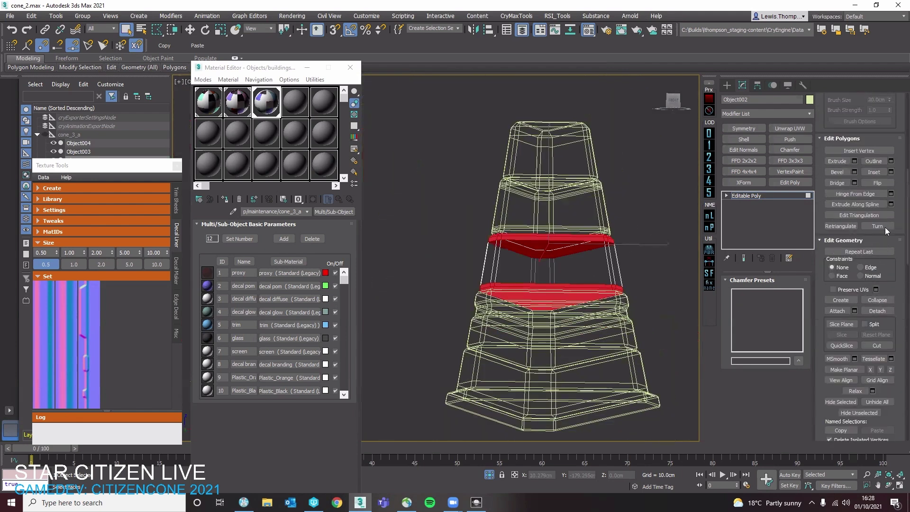
pyautogui.scroll(2, 880, 124)
pyautogui.click(876, 112)
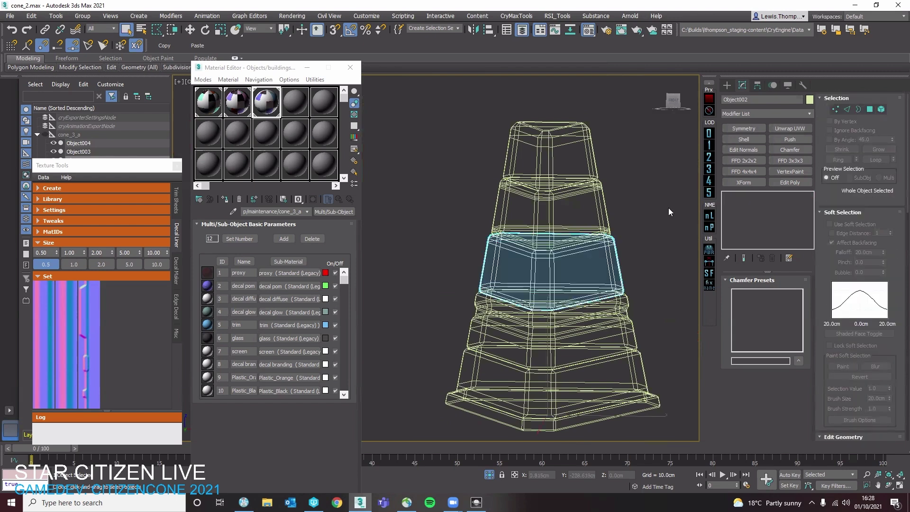
pyautogui.click(669, 209)
# Export the cone and switch to Sandbox Editor to inspect the rims of the lower white band up close
pyautogui.hotkey('ctrl', 'e')
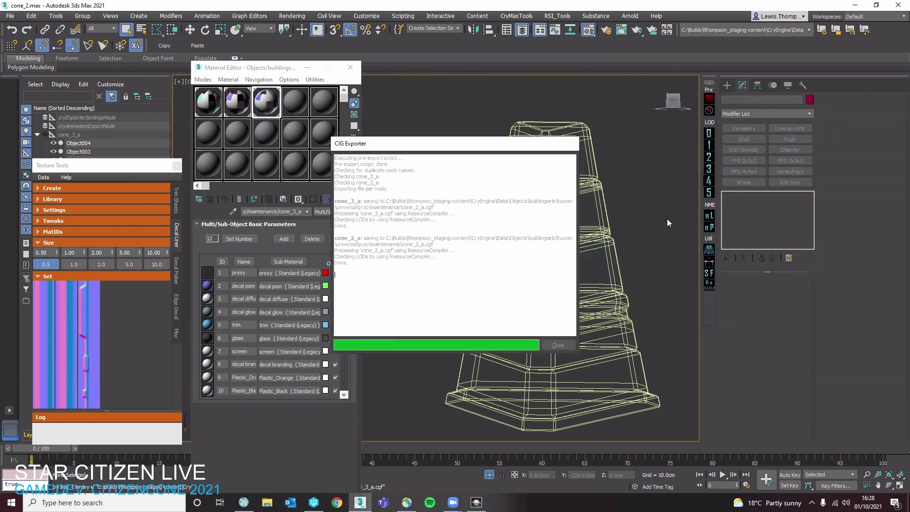
pyautogui.click(476, 502)
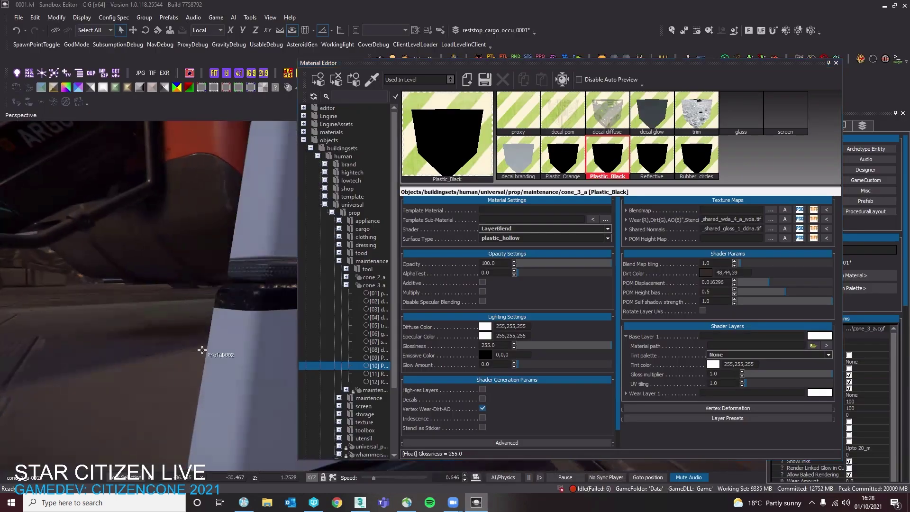
pyautogui.moveTo(206, 347)
pyautogui.mouseDown(button='right')
pyautogui.moveTo(223, 330)
pyautogui.moveTo(200, 328)
pyautogui.moveTo(212, 335)
pyautogui.mouseUp(button='right')
pyautogui.scroll(3, 212, 334)
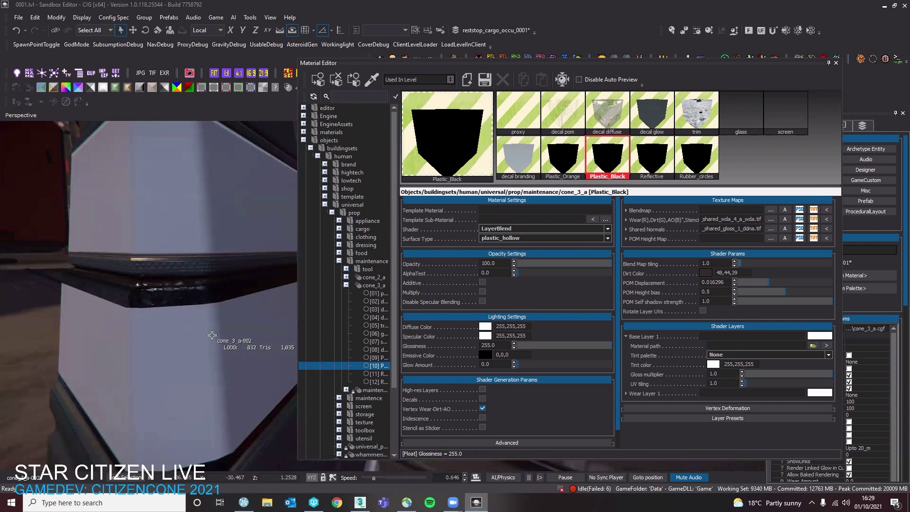
pyautogui.moveTo(212, 335); pyautogui.dragTo(211, 335, button='right')
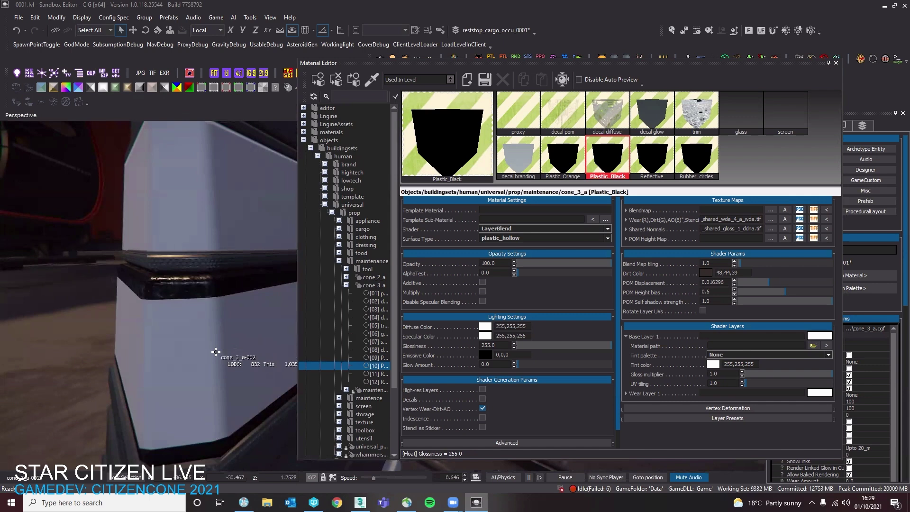
pyautogui.scroll(-3, 221, 359)
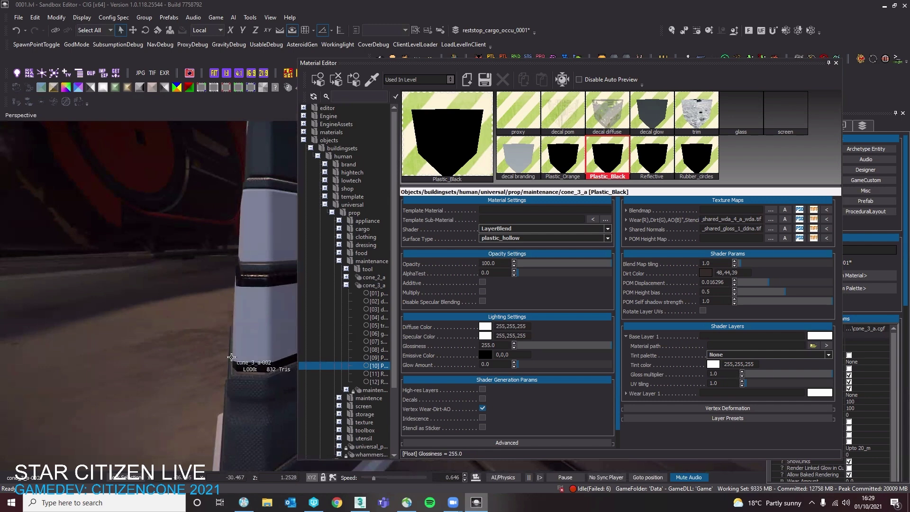
pyautogui.scroll(4, 281, 351)
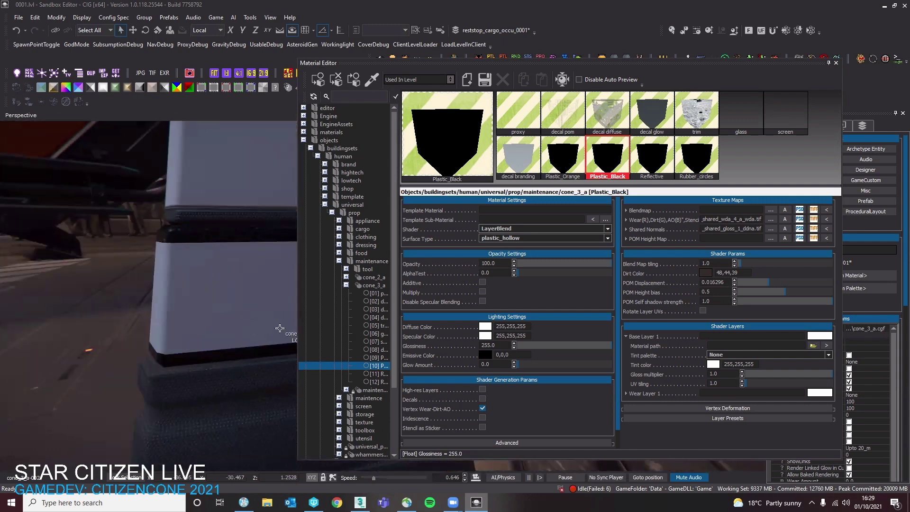
# Switch to 3ds Max and examine the ribbed section's vertices and edges in wireframe and shaded display
pyautogui.click(360, 503)
pyautogui.click(621, 329)
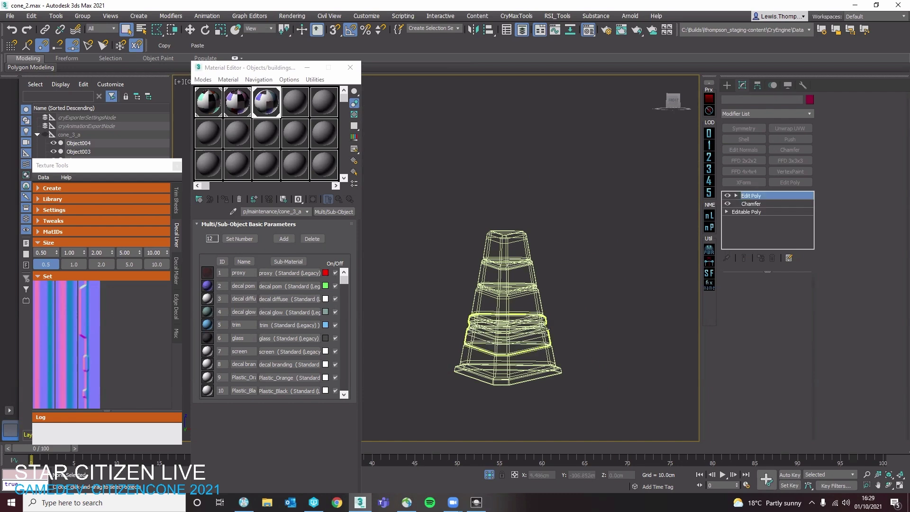
pyautogui.click(543, 328)
pyautogui.scroll(2, 517, 322)
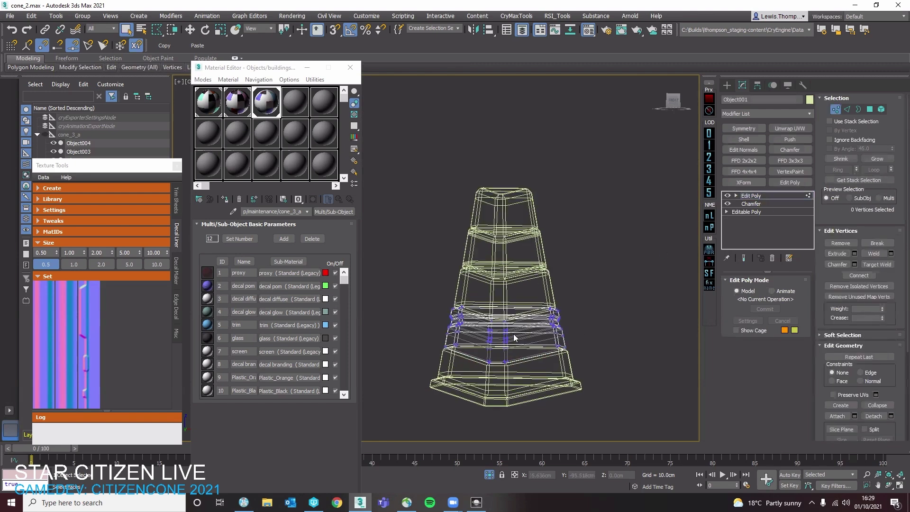
pyautogui.scroll(-3, 506, 327)
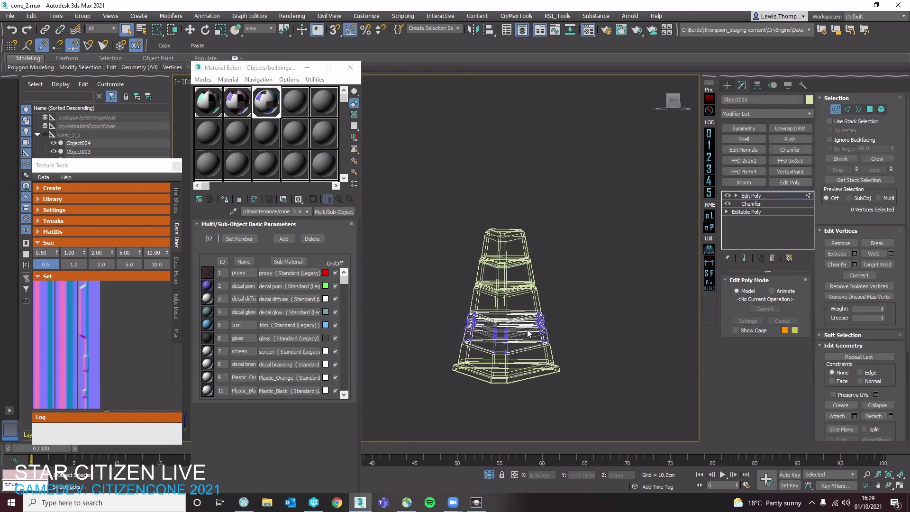
pyautogui.scroll(5, 539, 325)
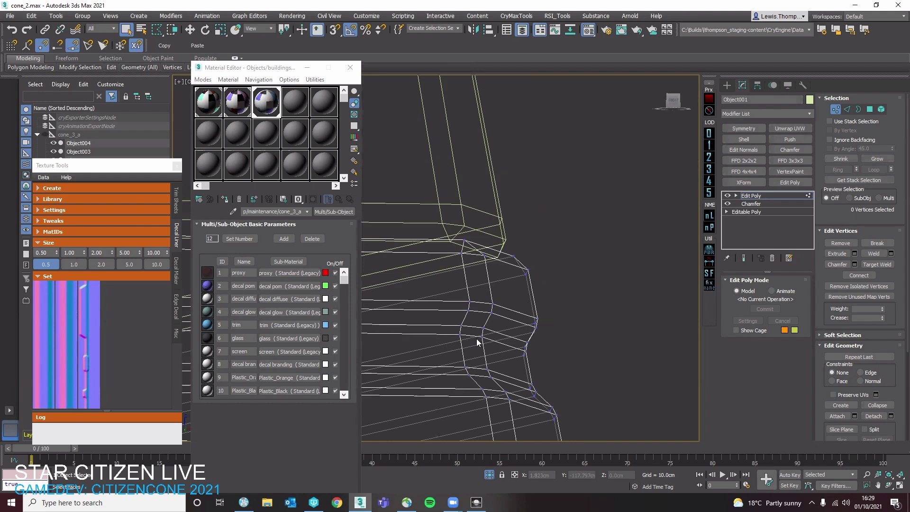
pyautogui.scroll(-2, 542, 343)
pyautogui.moveTo(542, 343); pyautogui.dragTo(717, 326, button='middle')
pyautogui.press('1')
pyautogui.press('F3')
pyautogui.moveTo(644, 299)
pyautogui.mouseDown(button='middle')
pyautogui.moveTo(604, 319)
pyautogui.moveTo(673, 311)
pyautogui.mouseUp(button='middle')
pyautogui.click(659, 286)
pyautogui.click(643, 298)
pyautogui.click(673, 311)
pyautogui.scroll(-3, 672, 311)
pyautogui.click(658, 308)
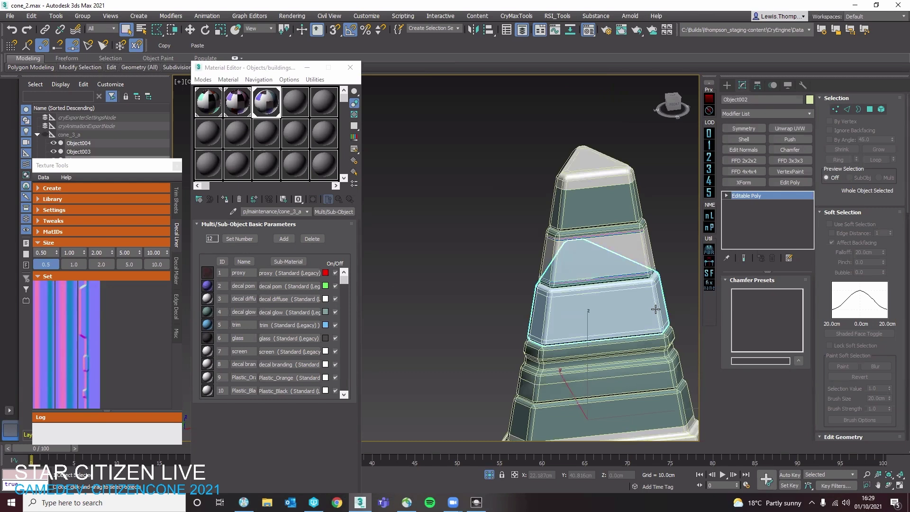
# Examine the upper white band's trim strips, corner edges and the neighbouring cone sections from several angles
pyautogui.scroll(5, 656, 307)
pyautogui.click(612, 199)
pyautogui.keyDown('alt'); pyautogui.moveTo(612, 200); pyautogui.dragTo(526, 213, button='middle'); pyautogui.keyUp('alt')
pyautogui.scroll(4, 528, 192)
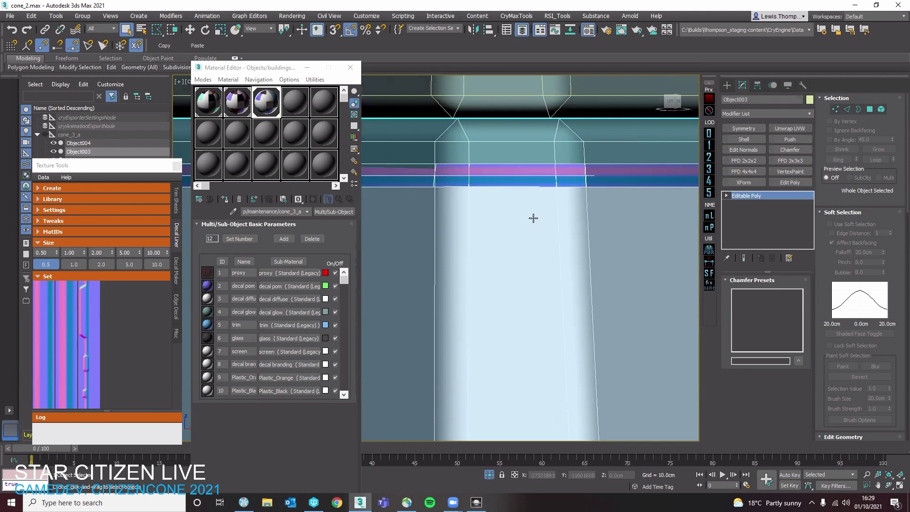
pyautogui.keyDown('alt'); pyautogui.moveTo(538, 184); pyautogui.dragTo(607, 284, button='middle'); pyautogui.keyUp('alt')
pyautogui.scroll(-3, 559, 277)
pyautogui.scroll(-4, 579, 308)
pyautogui.scroll(5, 612, 301)
pyautogui.scroll(-6, 616, 300)
pyautogui.keyDown('alt'); pyautogui.moveTo(615, 299); pyautogui.dragTo(555, 319, button='middle'); pyautogui.keyUp('alt')
pyautogui.scroll(-5, 586, 348)
pyautogui.keyDown('alt'); pyautogui.moveTo(555, 319); pyautogui.dragTo(545, 317, button='middle'); pyautogui.keyUp('alt')
pyautogui.click(579, 311)
pyautogui.click(549, 275)
pyautogui.keyDown('alt'); pyautogui.moveTo(551, 277); pyautogui.dragTo(651, 320, button='middle'); pyautogui.keyUp('alt')
pyautogui.click(598, 309)
pyautogui.click(527, 282)
pyautogui.scroll(5, 526, 285)
pyautogui.click(651, 320)
pyautogui.click(564, 290)
pyautogui.keyDown('alt'); pyautogui.moveTo(611, 271); pyautogui.dragTo(599, 332, button='middle'); pyautogui.keyUp('alt')
pyautogui.scroll(-3, 599, 333)
pyautogui.keyDown('alt'); pyautogui.moveTo(519, 420); pyautogui.dragTo(571, 389, button='middle'); pyautogui.keyUp('alt')
pyautogui.click(571, 389)
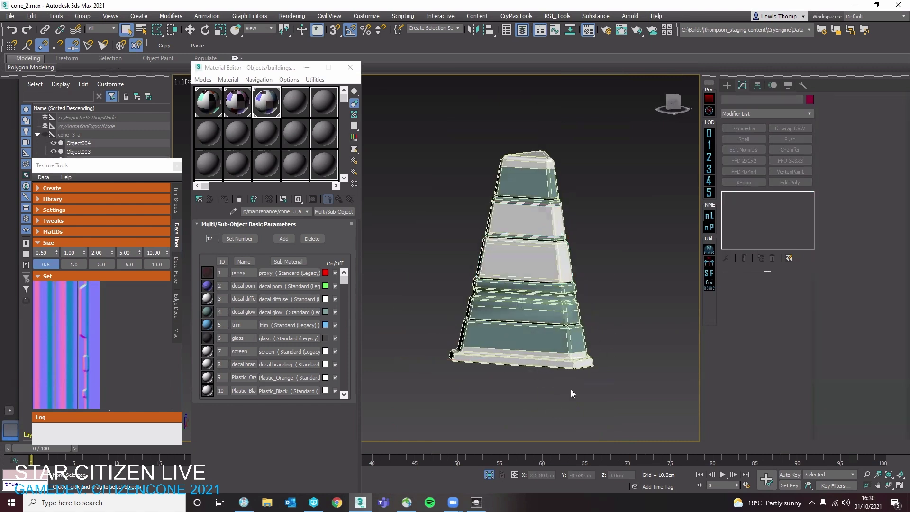
# Switch to Sandbox Editor and show the Plastic_Orange material's settings
pyautogui.click(477, 503)
pyautogui.press('w')
pyautogui.moveTo(179, 278)
pyautogui.mouseDown(button='right')
pyautogui.moveTo(209, 256)
pyautogui.moveTo(179, 279)
pyautogui.mouseUp(button='right')
pyautogui.click(563, 164)
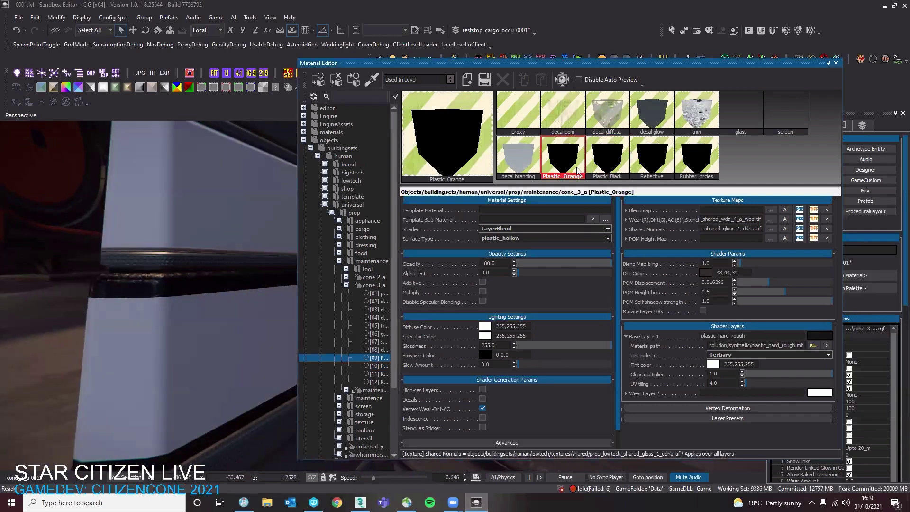
# Switch to 3ds Max and set the material ID of the whole ribbed section to 9
pyautogui.click(361, 503)
pyautogui.click(534, 328)
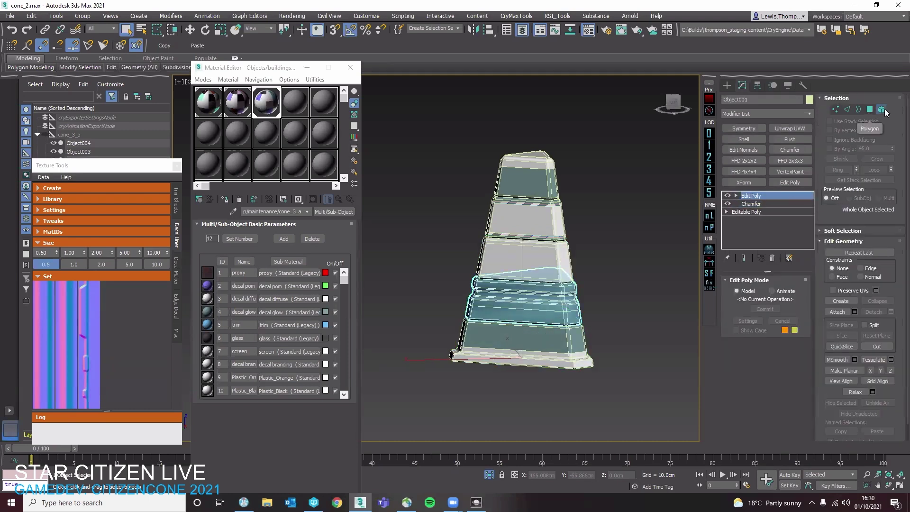
pyautogui.click(882, 110)
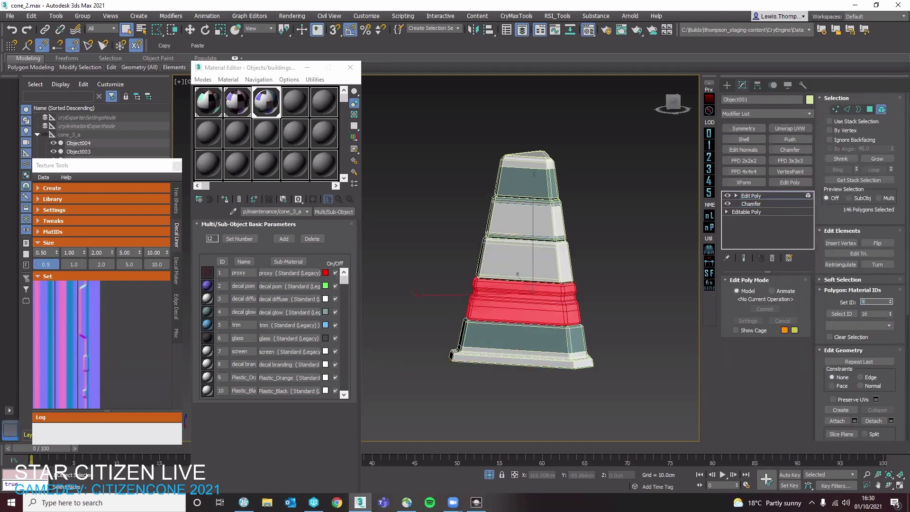
pyautogui.press('Return')
pyautogui.click(772, 257)
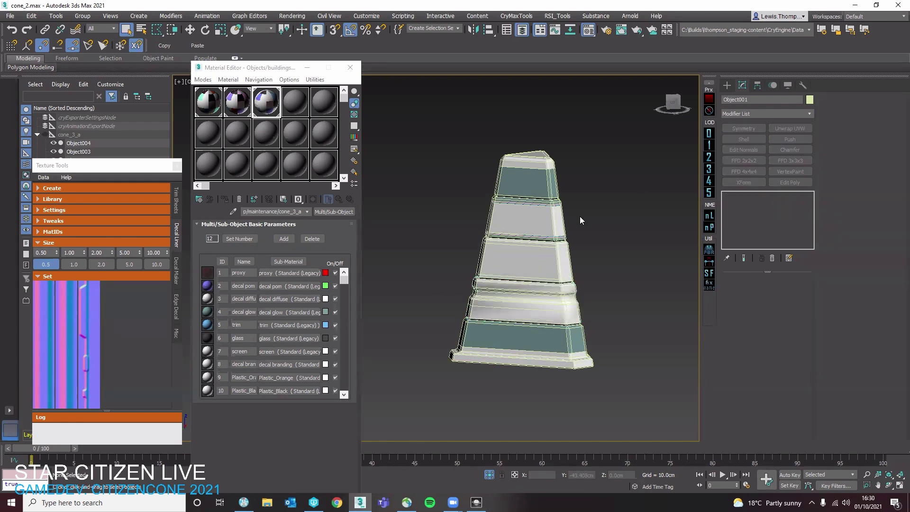
# Select the base section's polygons with material ID 16 and set their ID to 9
pyautogui.click(806, 203)
pyautogui.click(576, 337)
pyautogui.scroll(-5, 827, 355)
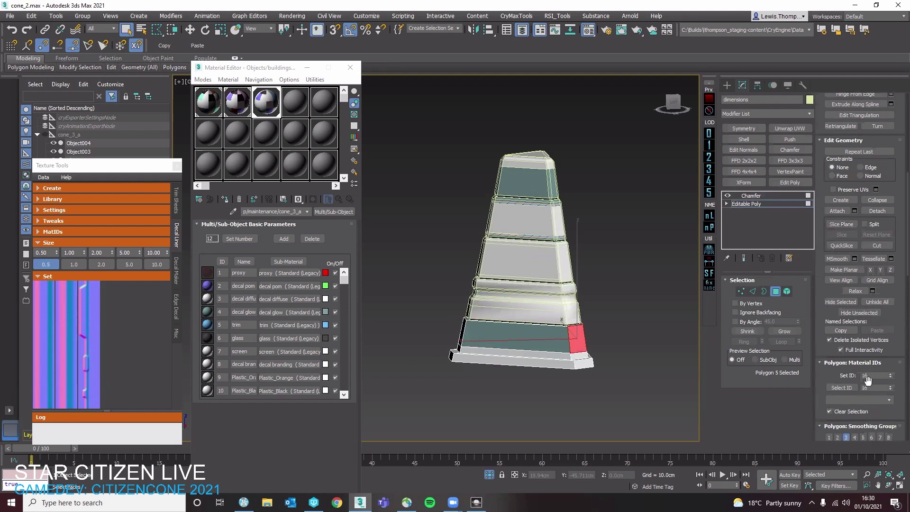
pyautogui.click(842, 388)
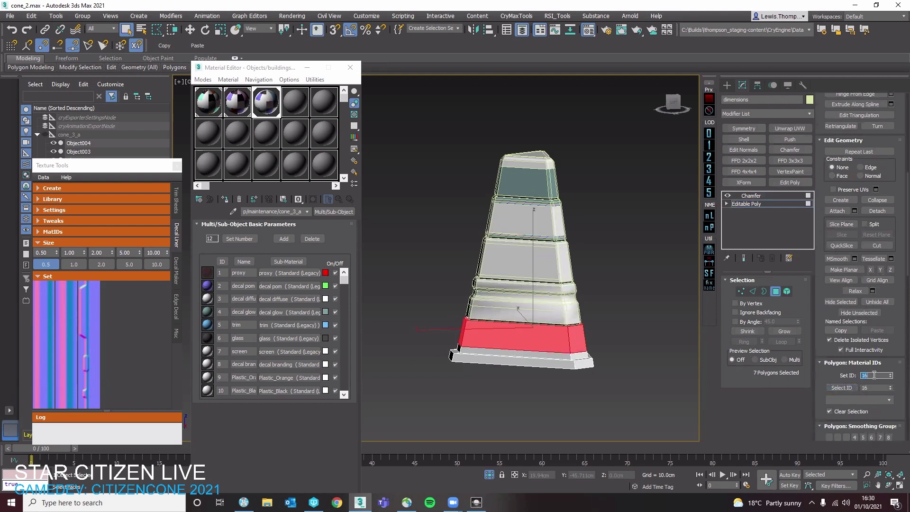
pyautogui.write('9')
pyautogui.press('Return')
pyautogui.click(773, 291)
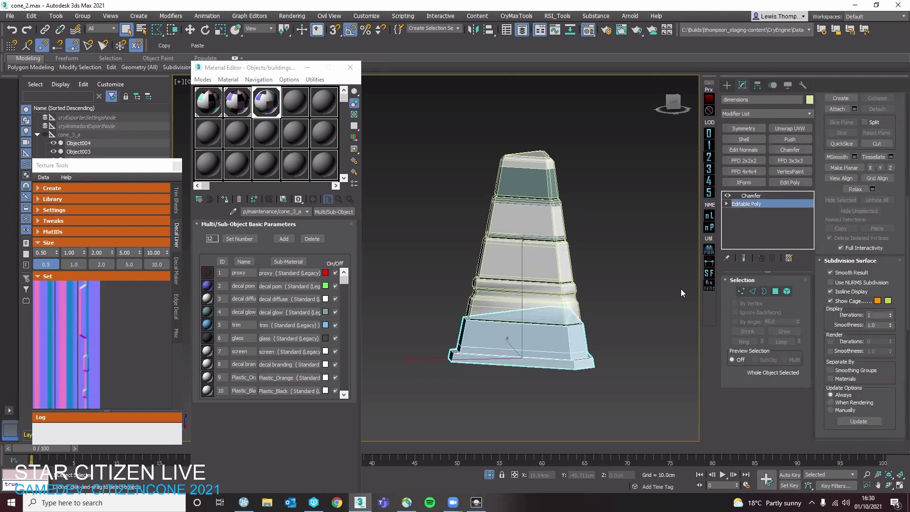
pyautogui.click(654, 291)
# Select the top cone section's polygons with material ID 16 and set their ID to 9
pyautogui.click(547, 182)
pyautogui.click(771, 206)
pyautogui.click(771, 204)
pyautogui.click(776, 291)
pyautogui.scroll(-5, 849, 351)
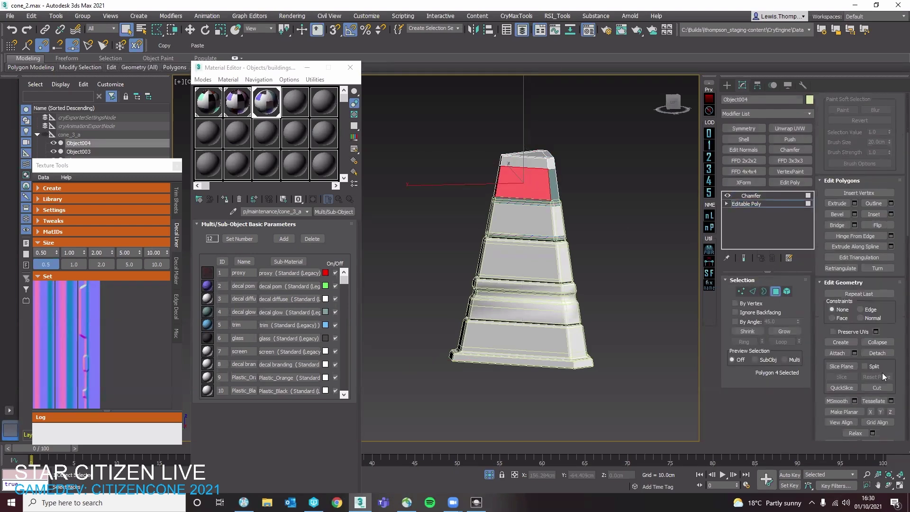
pyautogui.scroll(-5, 882, 379)
pyautogui.click(842, 331)
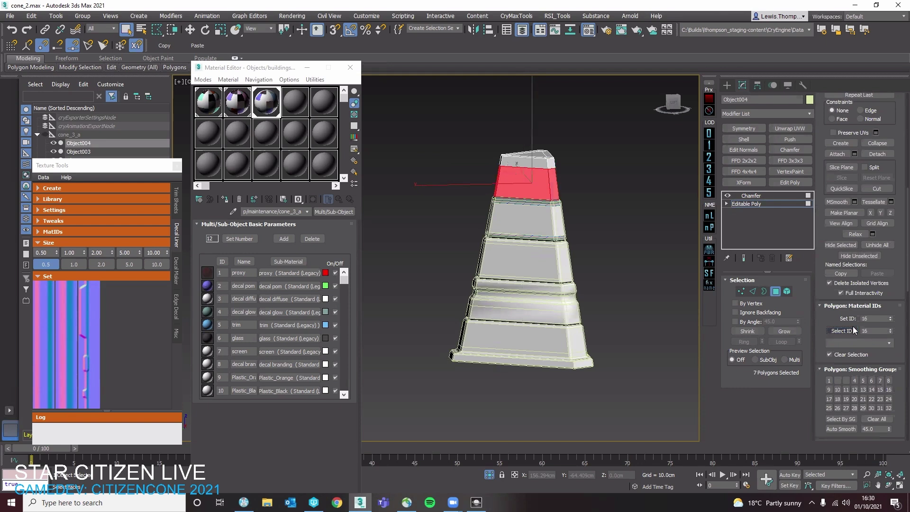
pyautogui.press('Return')
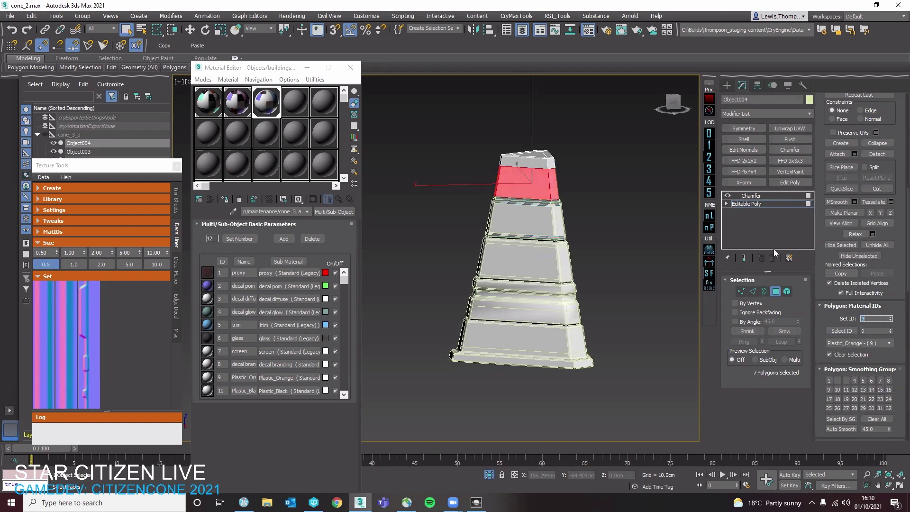
pyautogui.click(623, 252)
# Export the cone, switch to Sandbox Editor, and close the Material Editor to inspect the result
pyautogui.hotkey('ctrl', 'e')
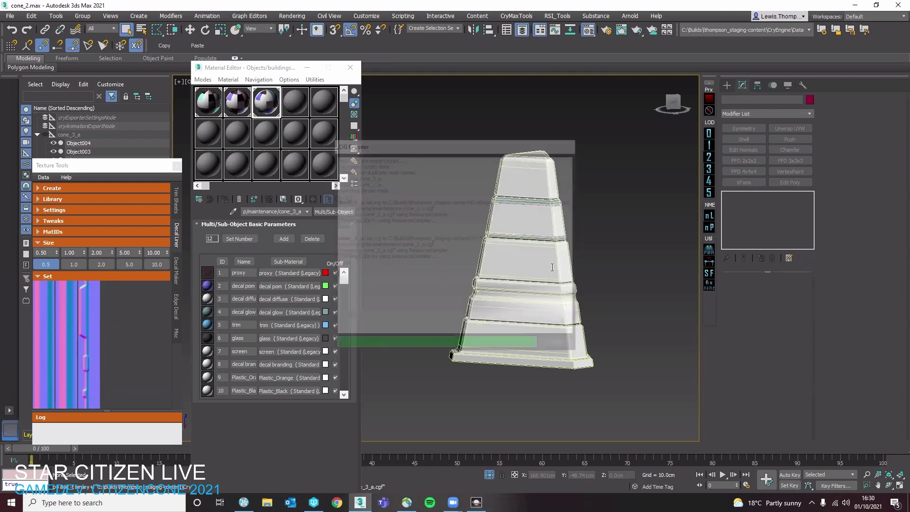
pyautogui.hotkey('alt', 'Tab')
pyautogui.press('m')
pyautogui.moveTo(489, 219); pyautogui.dragTo(488, 220, button='right')
# Switch to 3ds Max, apply the cone_3_a Multi/Sub-Object material to all cone parts, and export again for viewing in Sandbox Editor
pyautogui.hotkey('alt', 'Tab')
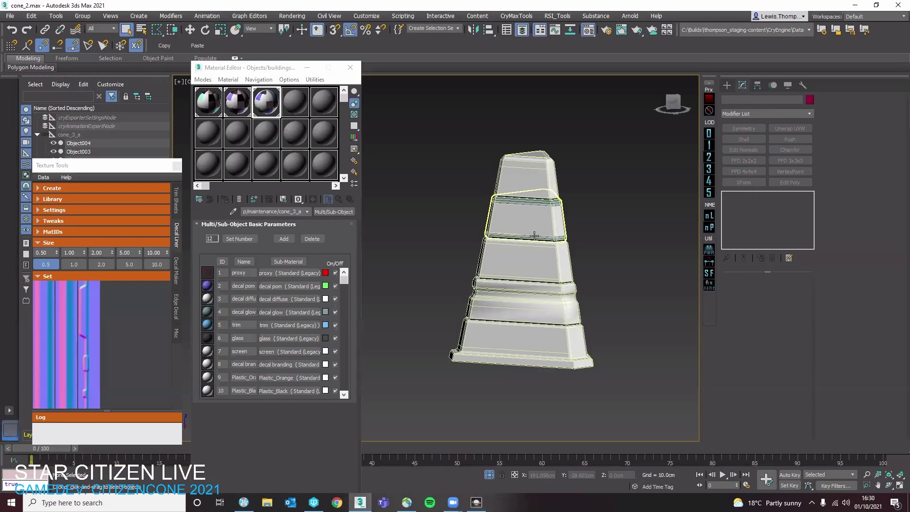
pyautogui.click(535, 236)
pyautogui.moveTo(625, 130); pyautogui.dragTo(479, 350)
pyautogui.moveTo(262, 109); pyautogui.dragTo(532, 186)
pyautogui.click(435, 270)
pyautogui.click(644, 264)
pyautogui.hotkey('ctrl', 'e')
pyautogui.hotkey('alt', 'Tab')
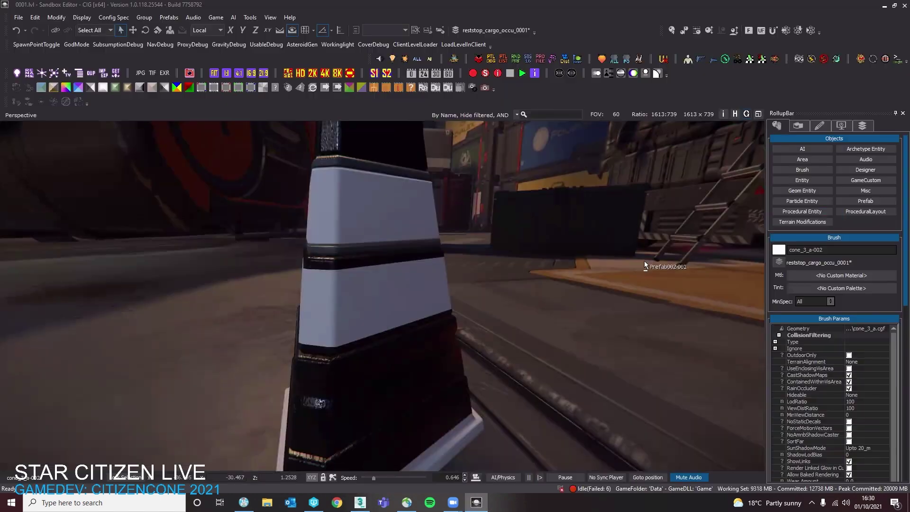
# Examine the exported cone from several sides and review the shader layer settings of its Plastic_Orange material
pyautogui.moveTo(644, 263); pyautogui.dragTo(627, 232, button='right')
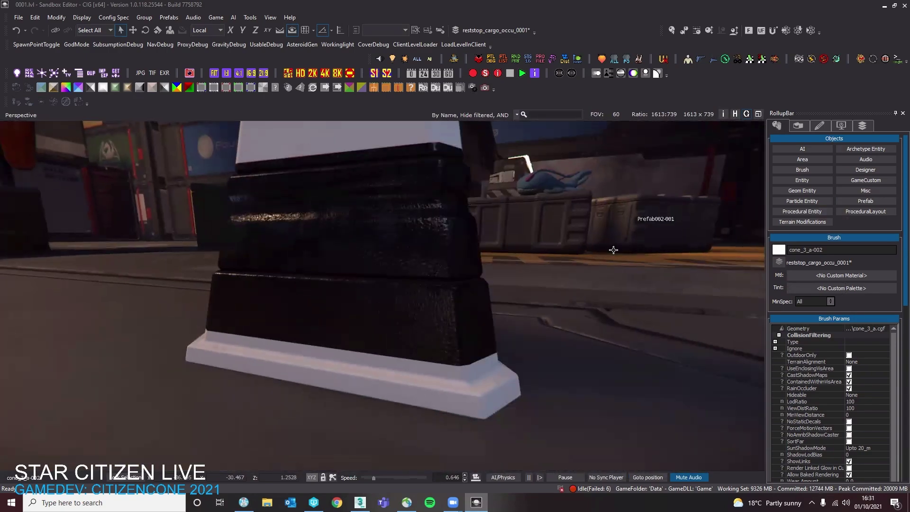
pyautogui.scroll(2, 403, 257)
pyautogui.moveTo(403, 257); pyautogui.dragTo(439, 261, button='right')
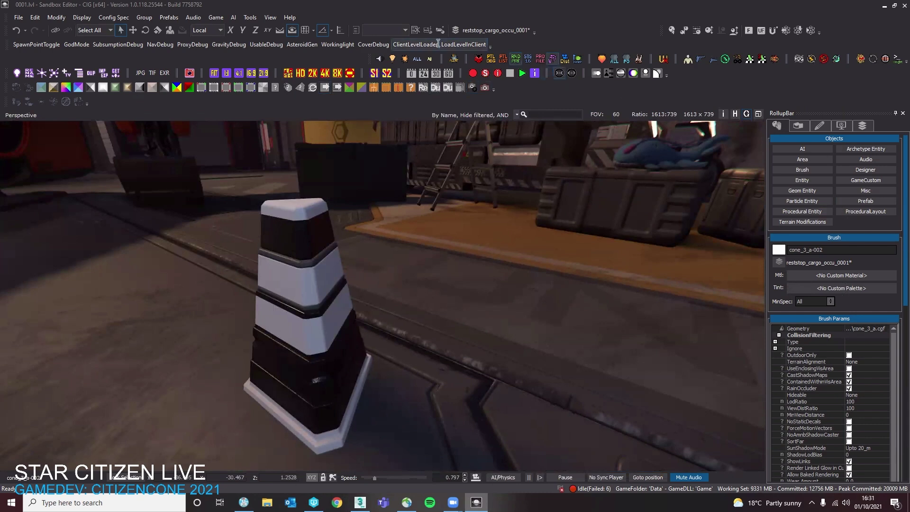
pyautogui.moveTo(909, 76); pyautogui.dragTo(527, 55)
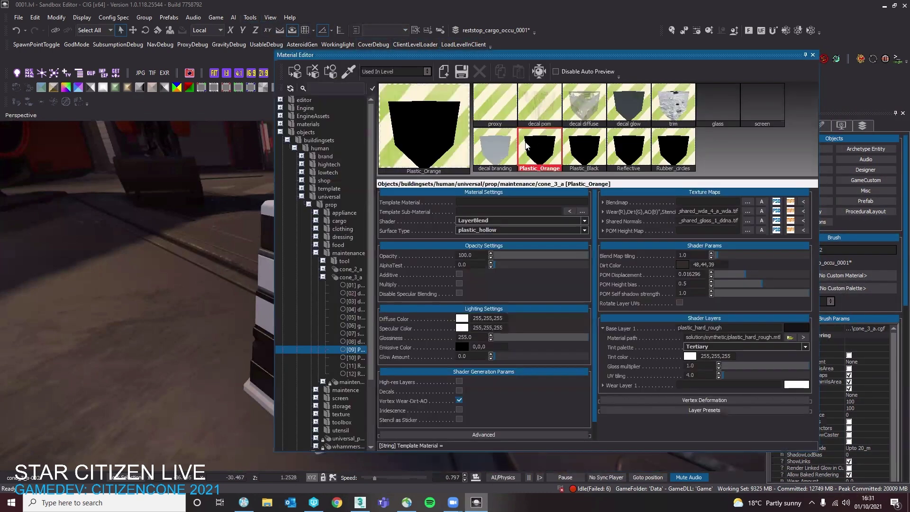
pyautogui.click(726, 348)
pyautogui.click(725, 374)
pyautogui.moveTo(583, 56); pyautogui.dragTo(885, 66)
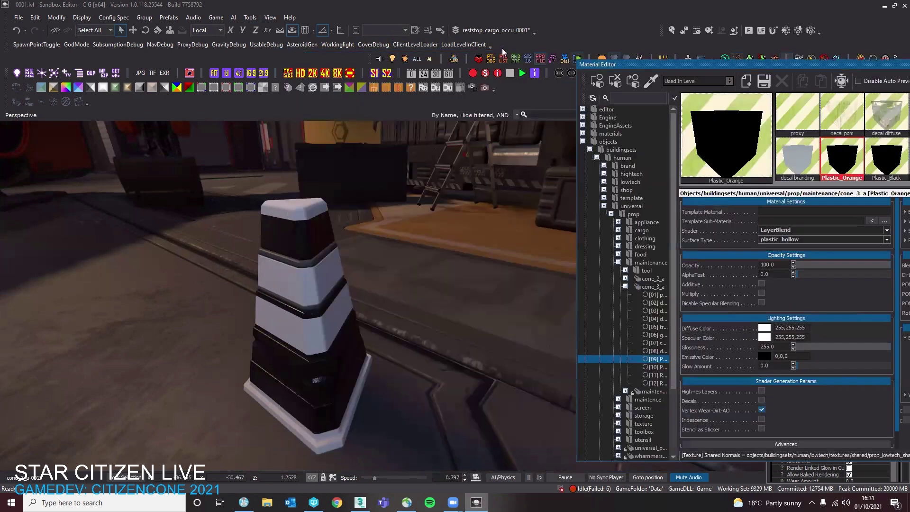
# Open the Tint Palette Editor and assign the Generic palette gen_beige_burgundy_red to the cone
pyautogui.click(270, 17)
pyautogui.moveTo(315, 29)
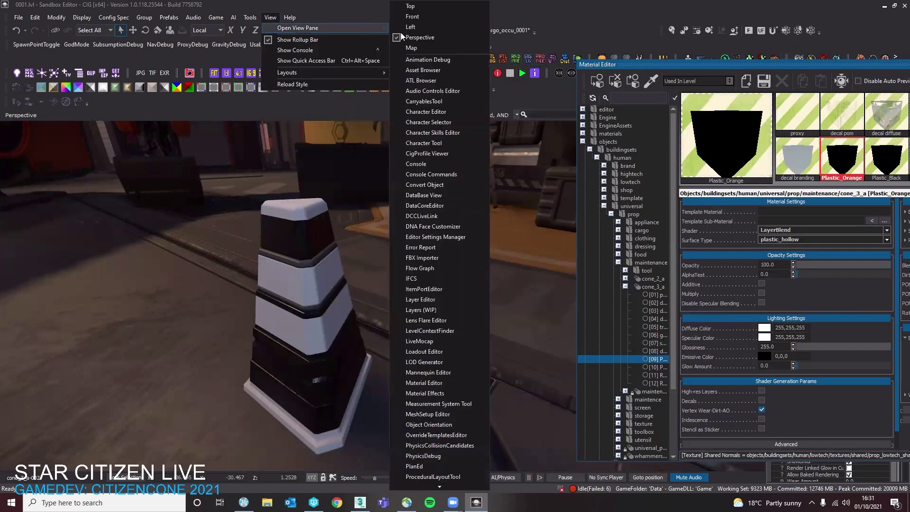
pyautogui.moveTo(445, 487)
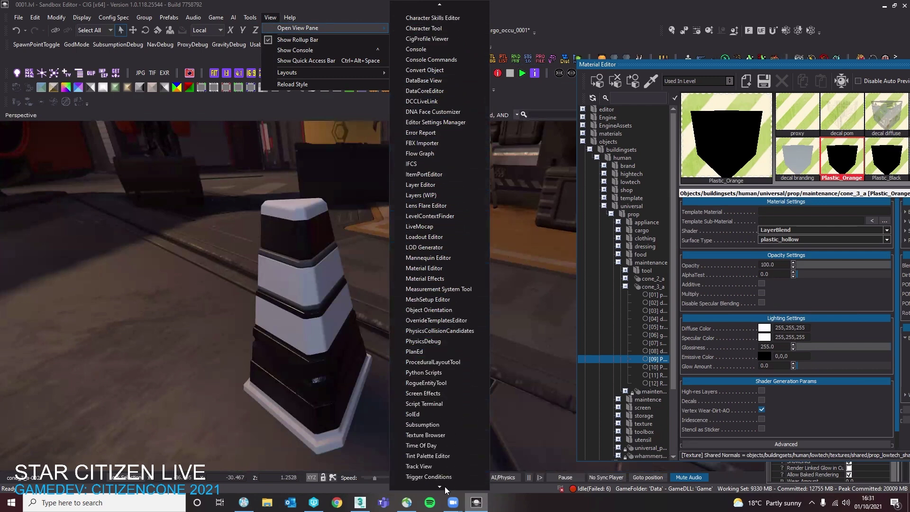
pyautogui.click(448, 446)
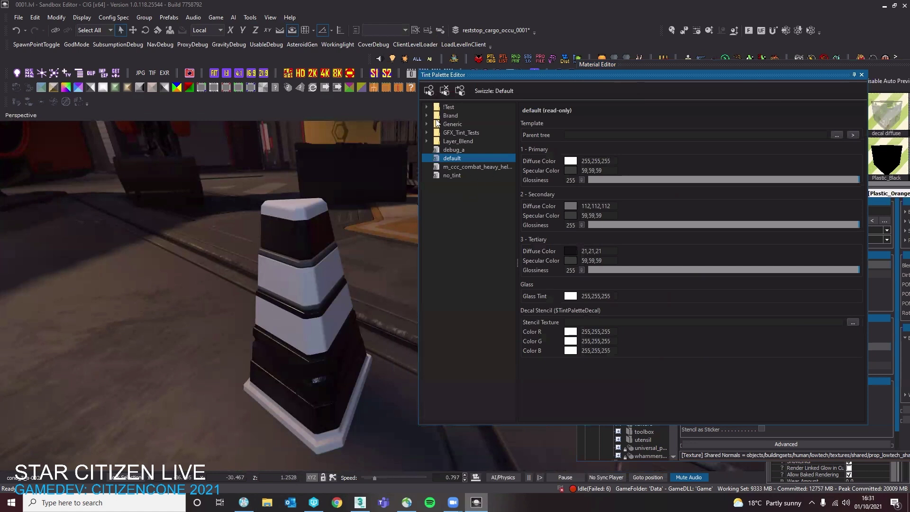
pyautogui.doubleClick(438, 123)
pyautogui.click(473, 134)
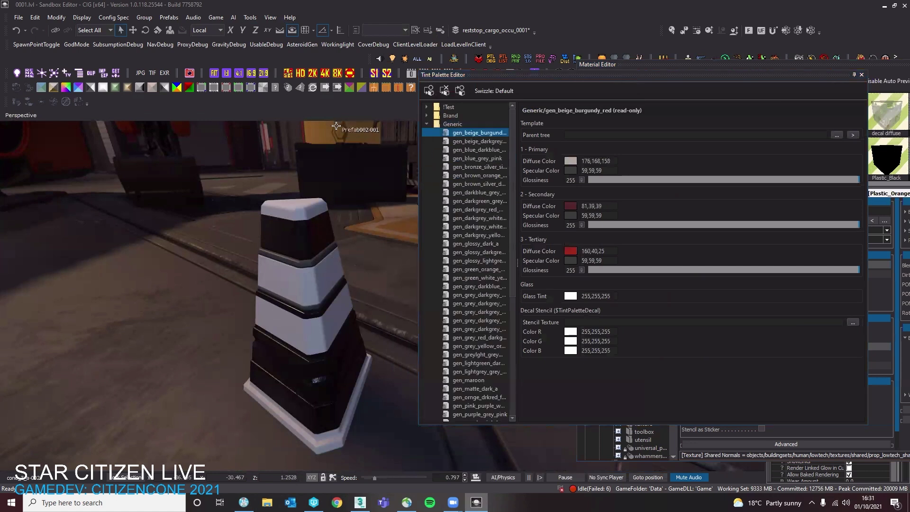
pyautogui.click(428, 92)
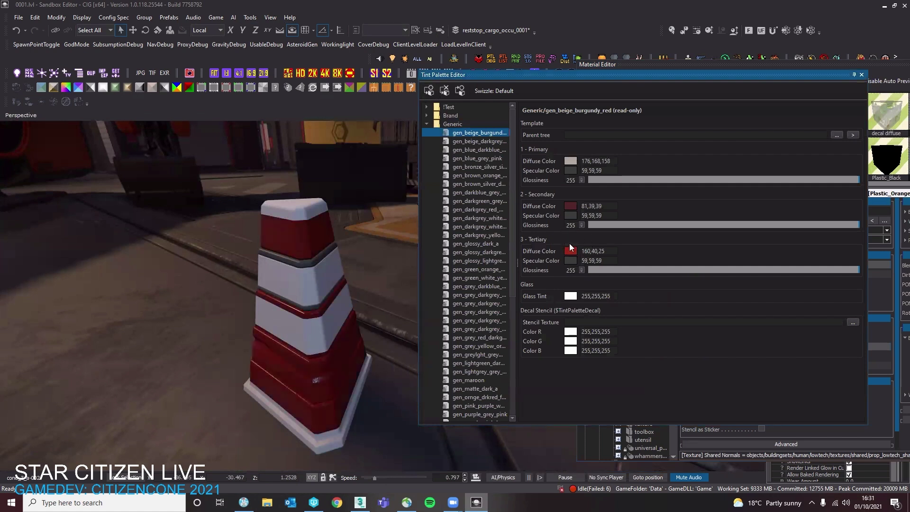
# Try the gen_bronze_silver_silver, gen_grey_darkgrey_orange_a and gen_grey_red_darkgrey tint palettes on the cone
pyautogui.click(459, 167)
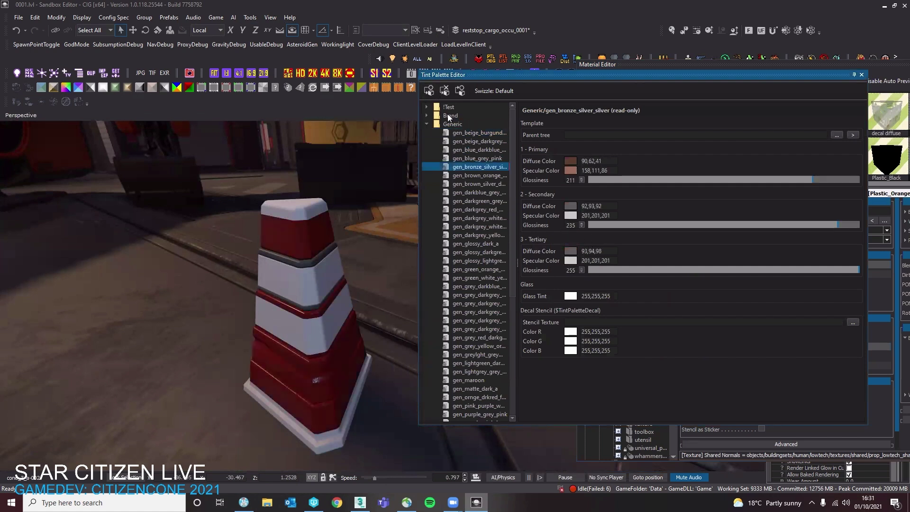
pyautogui.click(458, 312)
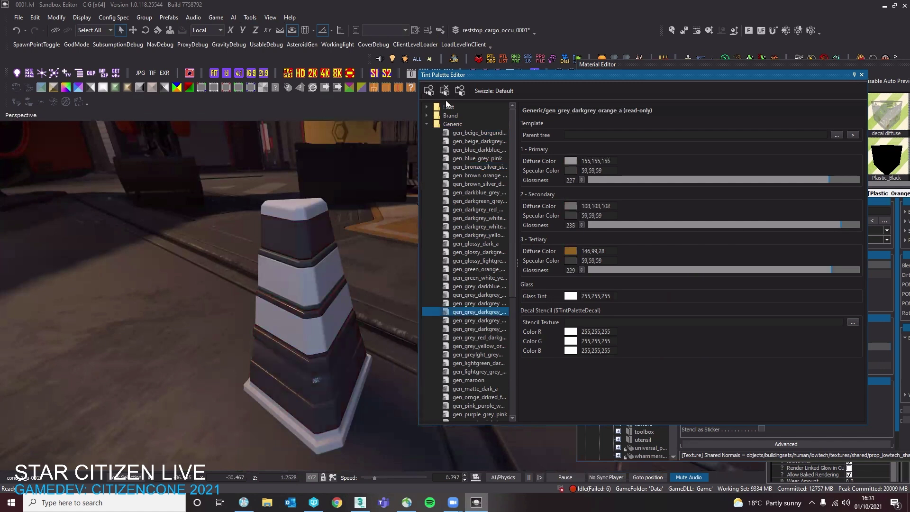
pyautogui.click(462, 338)
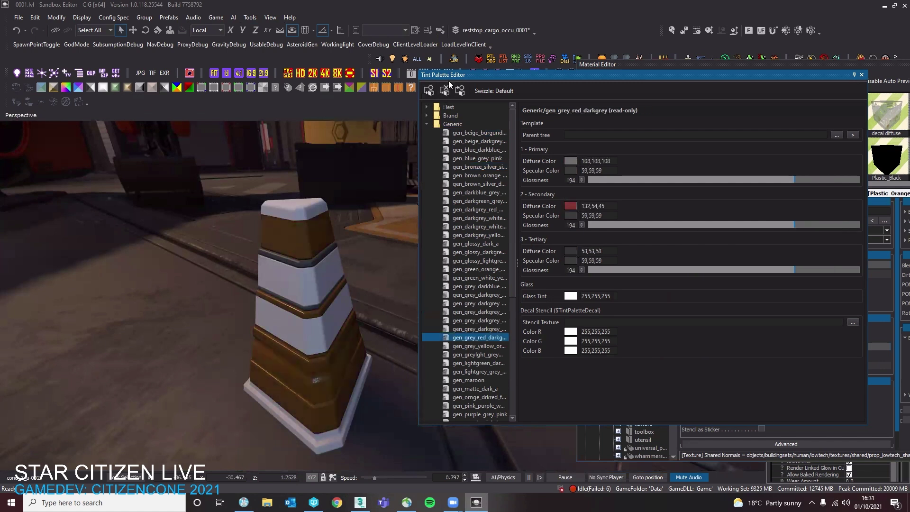
pyautogui.click(434, 93)
# Try the gen_greylght_greymid_greydrk_a, gen_lightgreen_darkgrey_lightgrey, gen_matte_dark_a and gen_maroon tint palettes on the cone
pyautogui.click(469, 356)
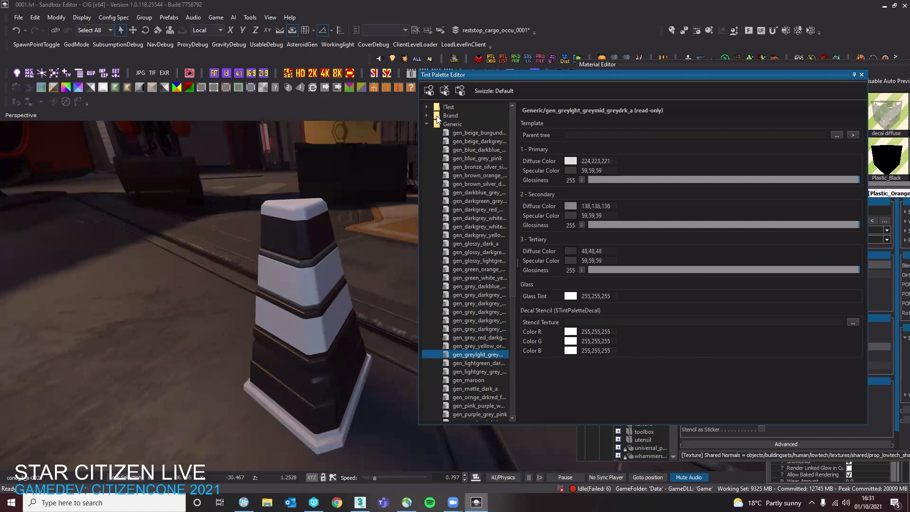
pyautogui.click(474, 363)
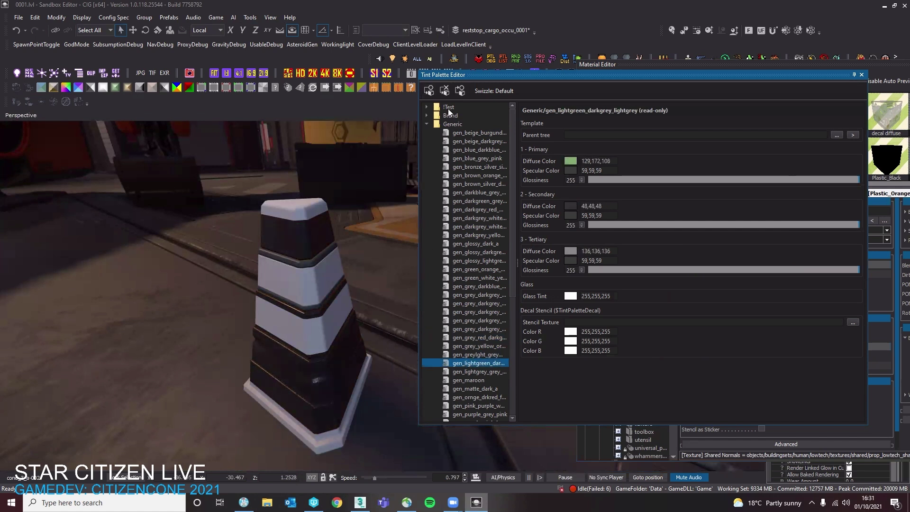
pyautogui.click(430, 92)
pyautogui.click(474, 389)
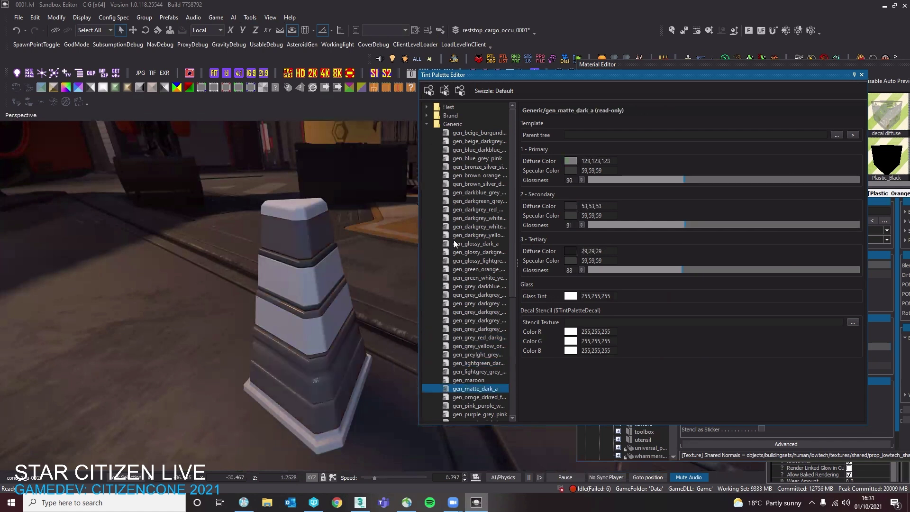
pyautogui.click(475, 382)
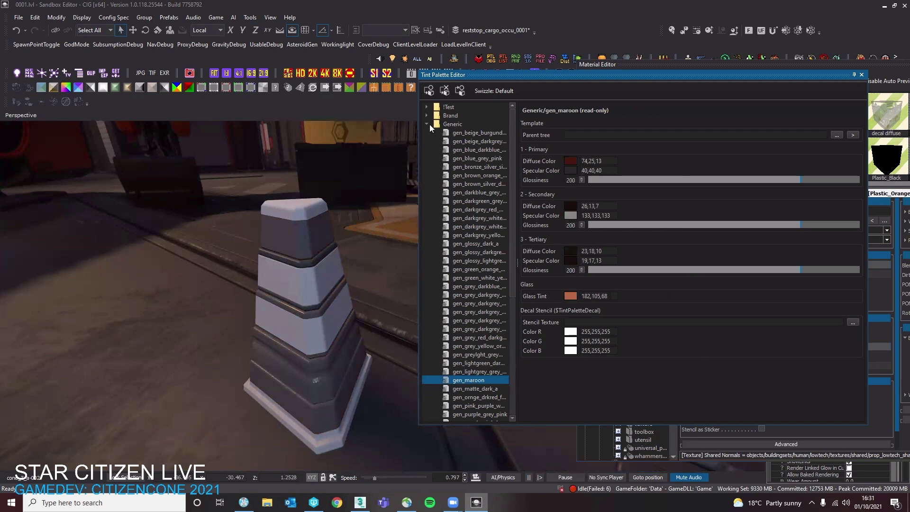
pyautogui.click(430, 90)
# Assign the gen_blue_darkblue_yellow_a tint palette to the cone and check it up close
pyautogui.click(460, 167)
pyautogui.click(475, 149)
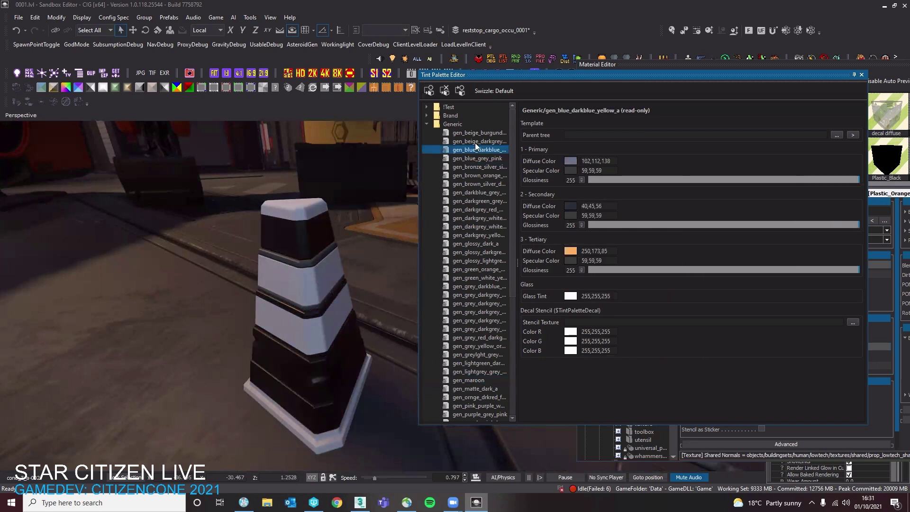
pyautogui.click(432, 94)
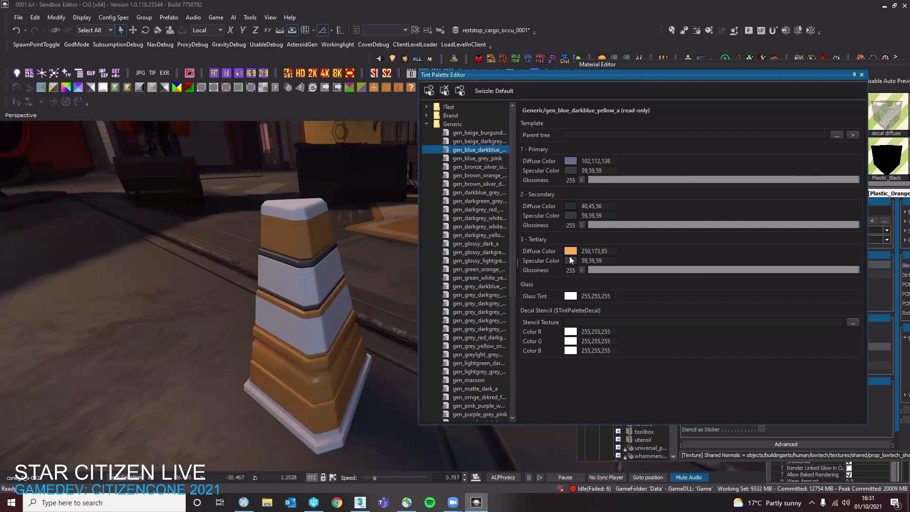
pyautogui.keyDown('alt'); pyautogui.moveTo(304, 326); pyautogui.dragTo(351, 229, button='middle'); pyautogui.keyUp('alt')
pyautogui.scroll(3, 359, 295)
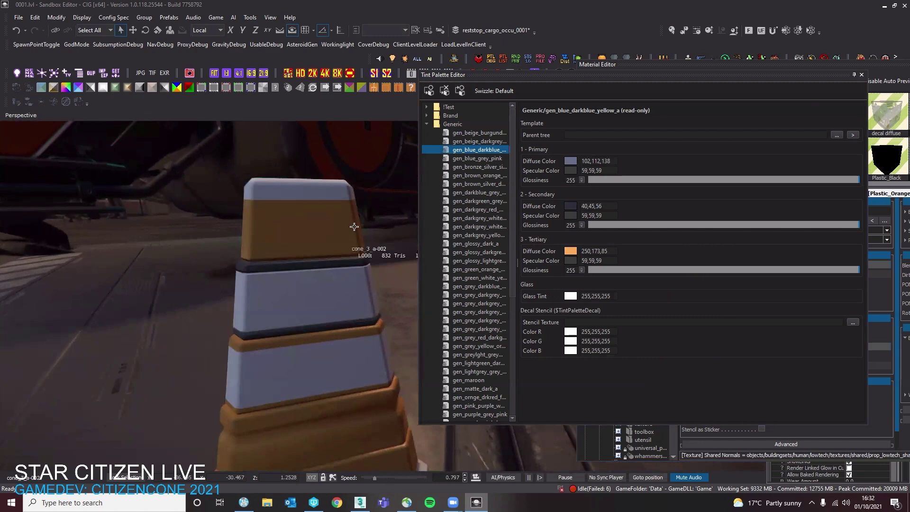
pyautogui.scroll(-2, 332, 212)
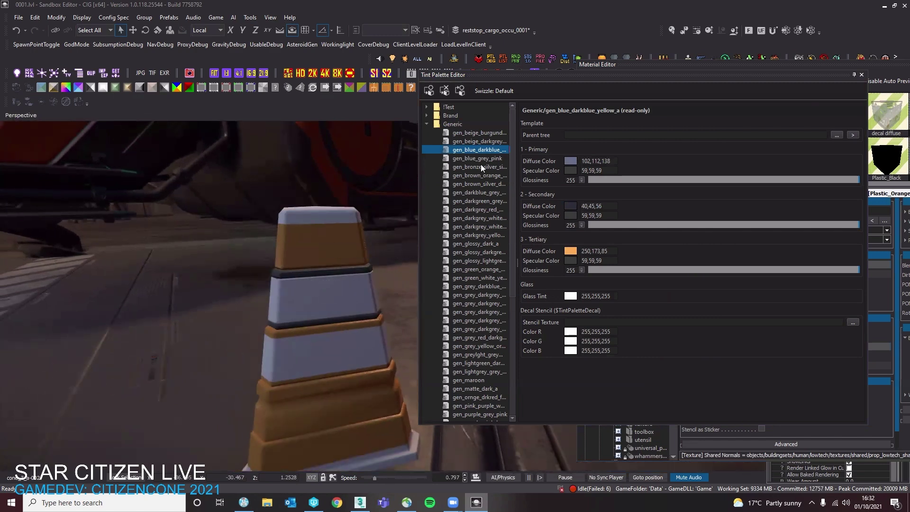
pyautogui.moveTo(365, 224)
pyautogui.keyDown('alt'); pyautogui.mouseDown(button='middle')
pyautogui.moveTo(370, 216)
pyautogui.moveTo(348, 226)
pyautogui.mouseUp(button='middle'); pyautogui.keyUp('alt')
# Try gen_beige_darkgrey_green on the cone and replace it with the gen_beige_burgundy_red tint palette
pyautogui.click(478, 142)
pyautogui.click(430, 91)
pyautogui.keyDown('alt'); pyautogui.moveTo(268, 267); pyautogui.dragTo(279, 274, button='middle'); pyautogui.keyUp('alt')
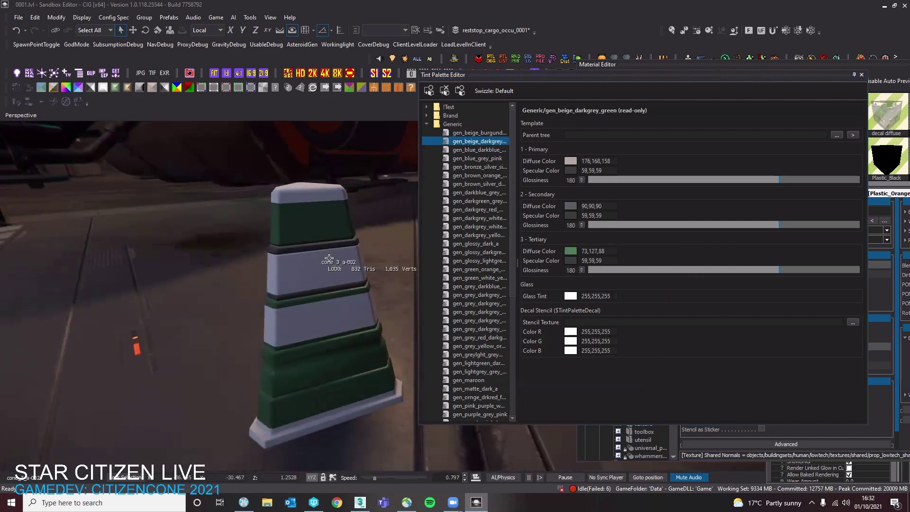
pyautogui.click(459, 133)
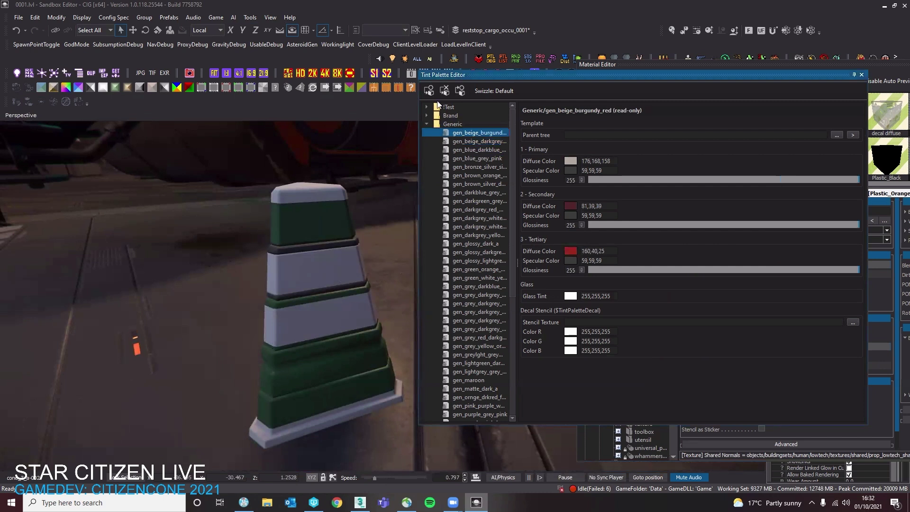
pyautogui.click(430, 91)
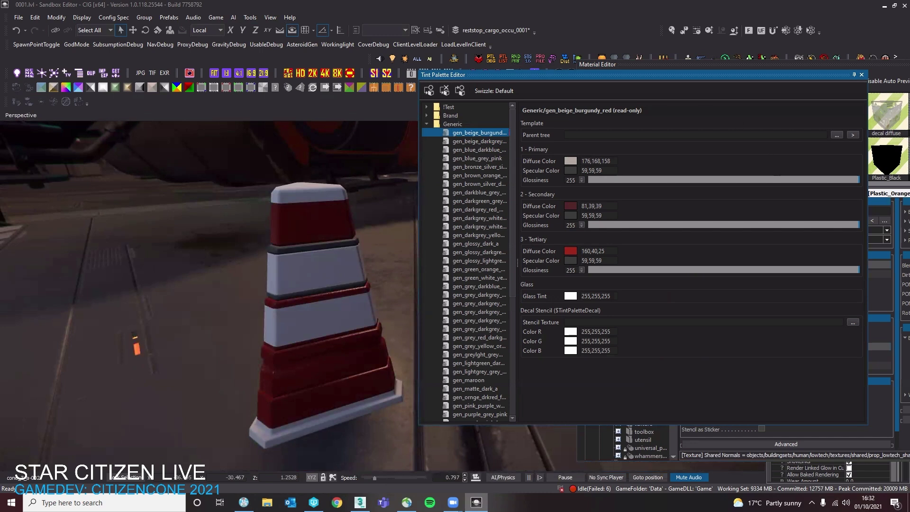
# Remove the custom tint palette from the cone and close the Tint Palette Editor
pyautogui.moveTo(752, 65); pyautogui.dragTo(909, 81)
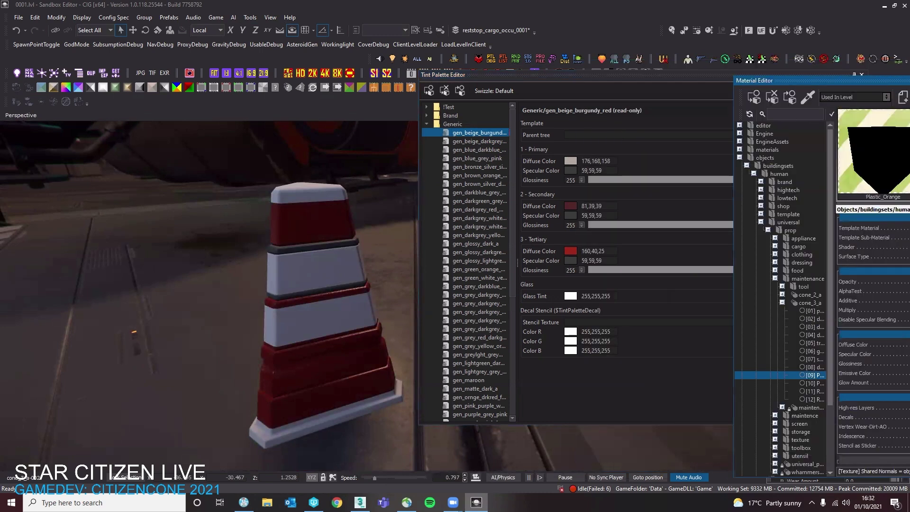
pyautogui.click(686, 141)
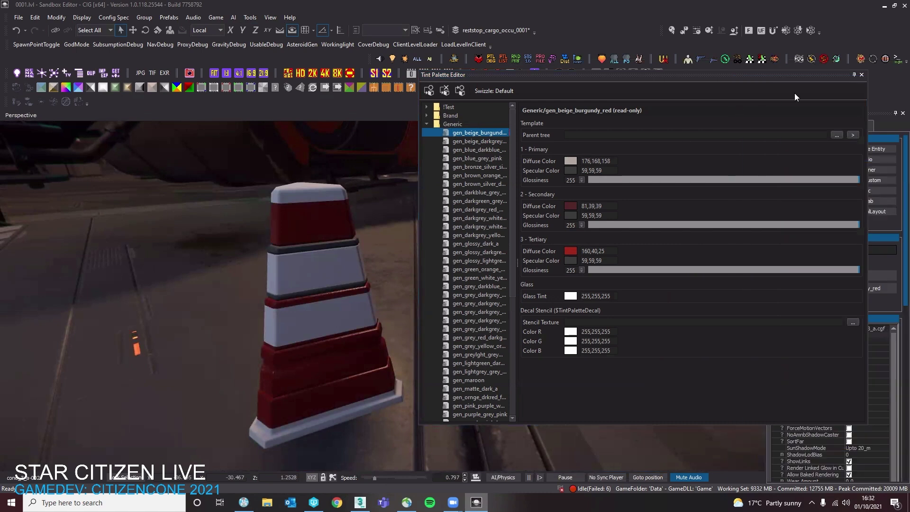
pyautogui.rightClick(441, 200)
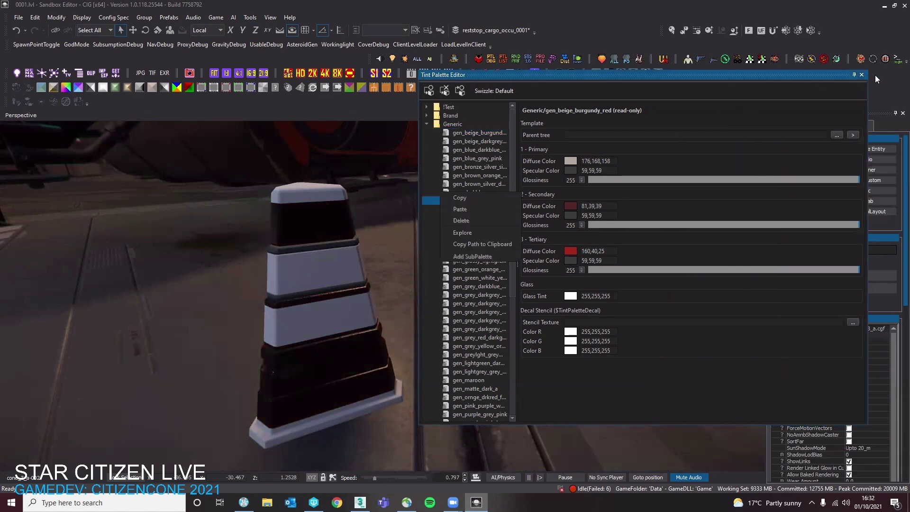
pyautogui.click(861, 75)
pyautogui.click(862, 75)
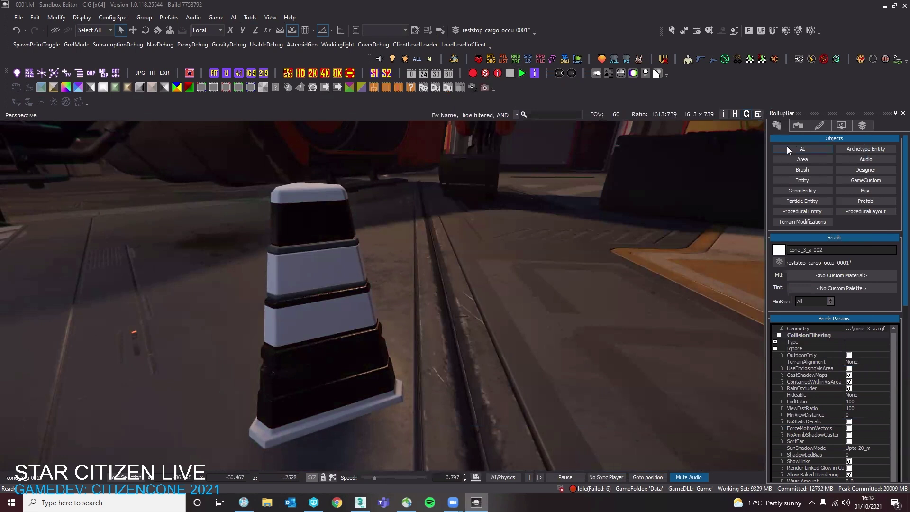
# Load plastic_hexagonalcube_01.mtl from the lowresolution/synthetic layer library as the layer material of the cone's light stripes
pyautogui.moveTo(523, 272); pyautogui.dragTo(520, 269, button='right')
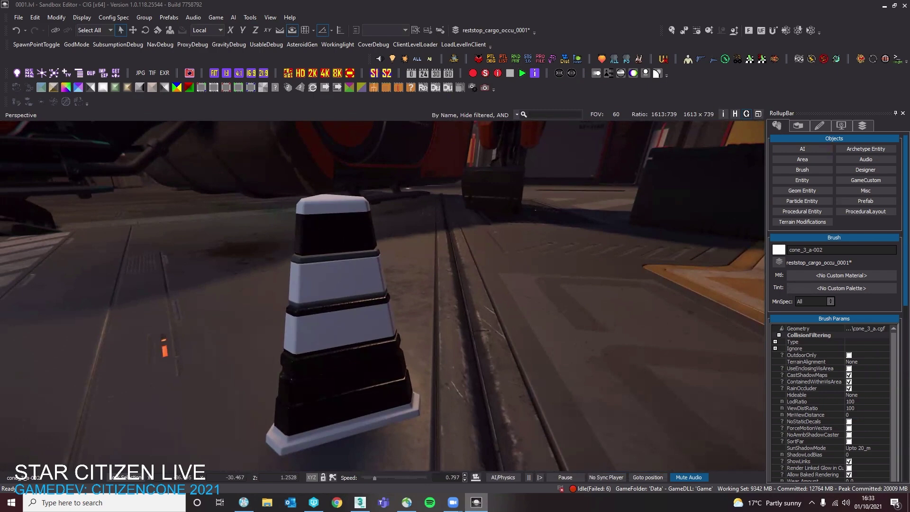
pyautogui.press('a')
pyautogui.moveTo(522, 233); pyautogui.dragTo(541, 231, button='right')
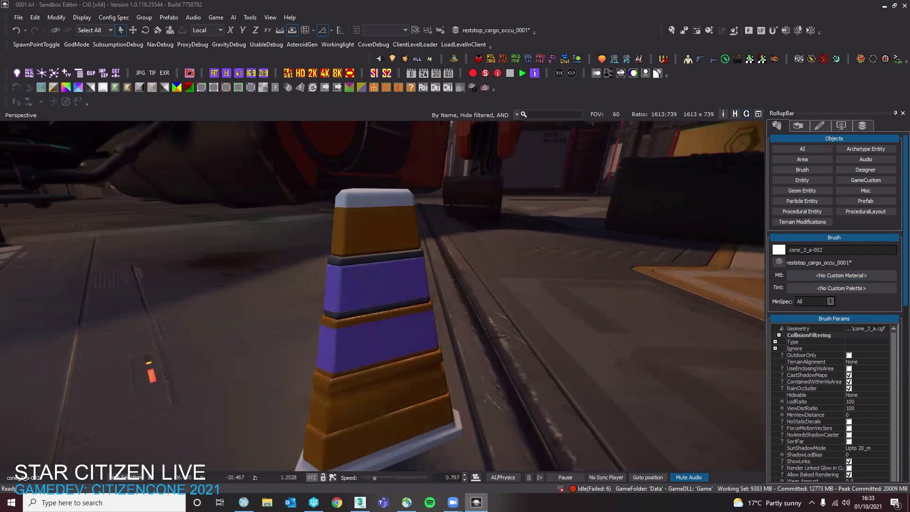
pyautogui.scroll(5, 383, 296)
pyautogui.scroll(-5, 383, 297)
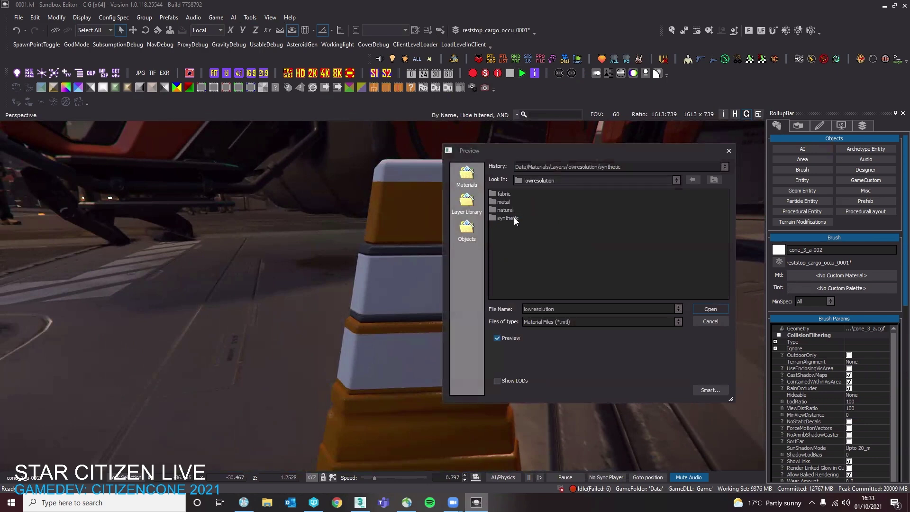
pyautogui.moveTo(531, 296)
pyautogui.mouseDown()
pyautogui.moveTo(609, 286)
pyautogui.moveTo(624, 258)
pyautogui.mouseUp()
pyautogui.click(637, 209)
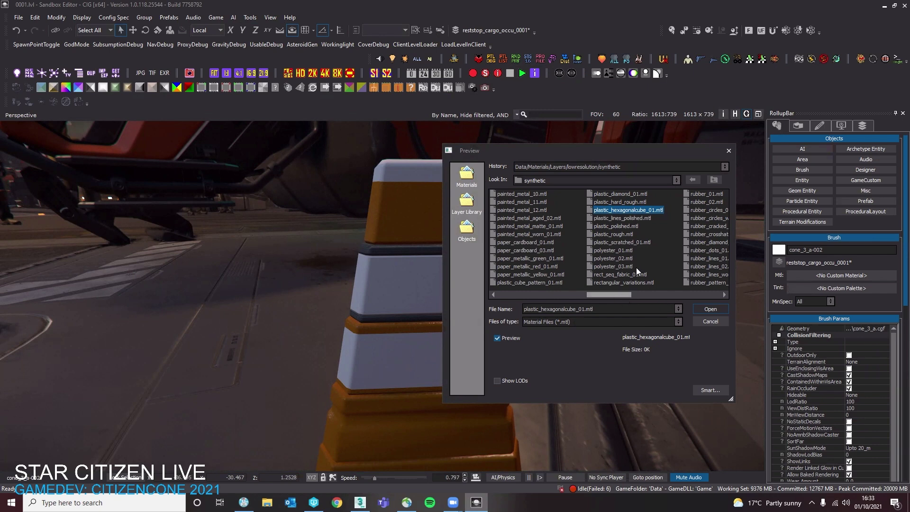
pyautogui.doubleClick(644, 212)
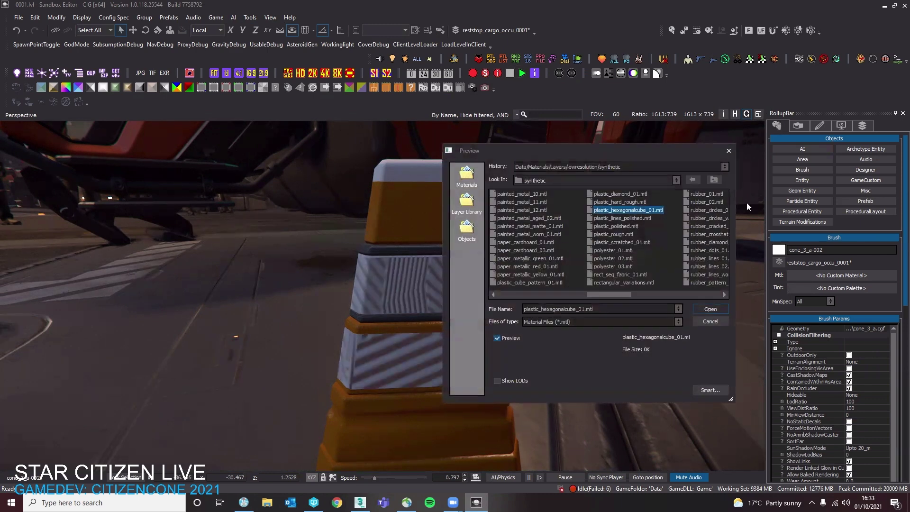
# Browse the remaining rubber, fabric and weapon plastic materials in the synthetic layer folder, then close the file browser without loading one
pyautogui.moveTo(610, 294); pyautogui.dragTo(657, 293)
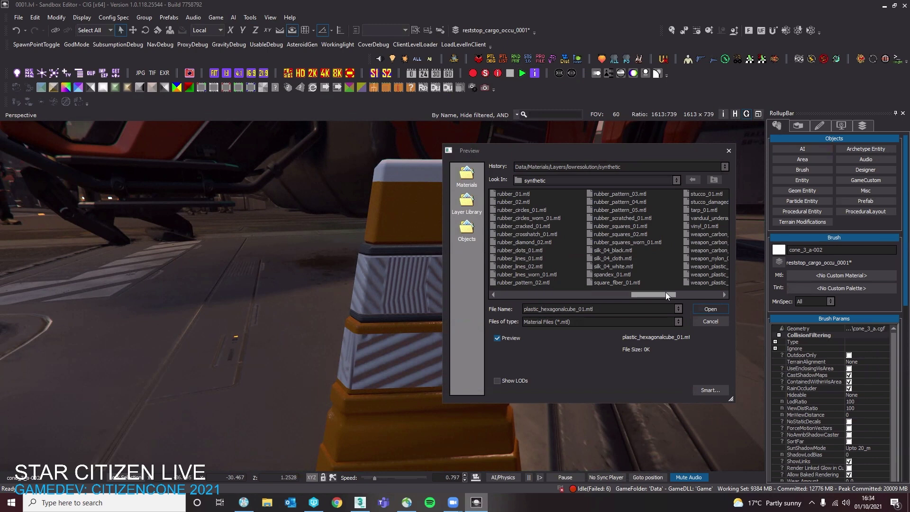
pyautogui.moveTo(667, 292); pyautogui.dragTo(687, 289)
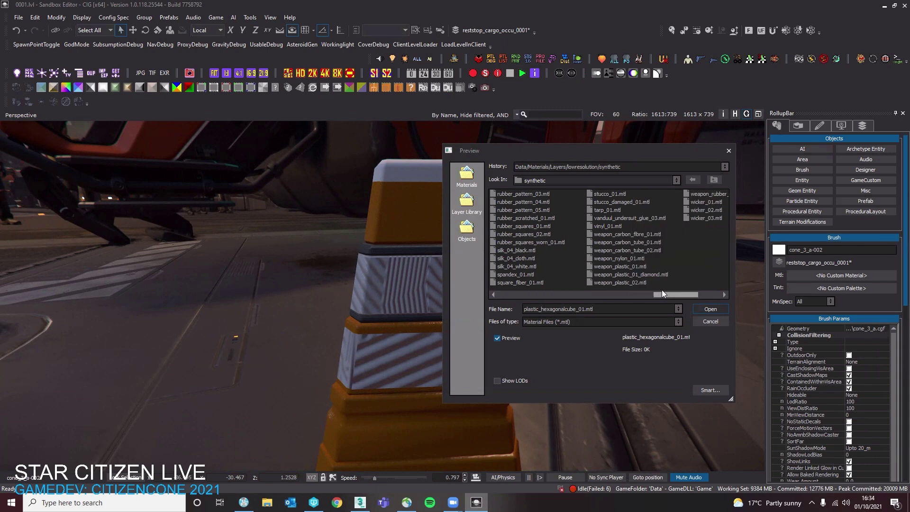
pyautogui.moveTo(681, 295); pyautogui.dragTo(654, 299)
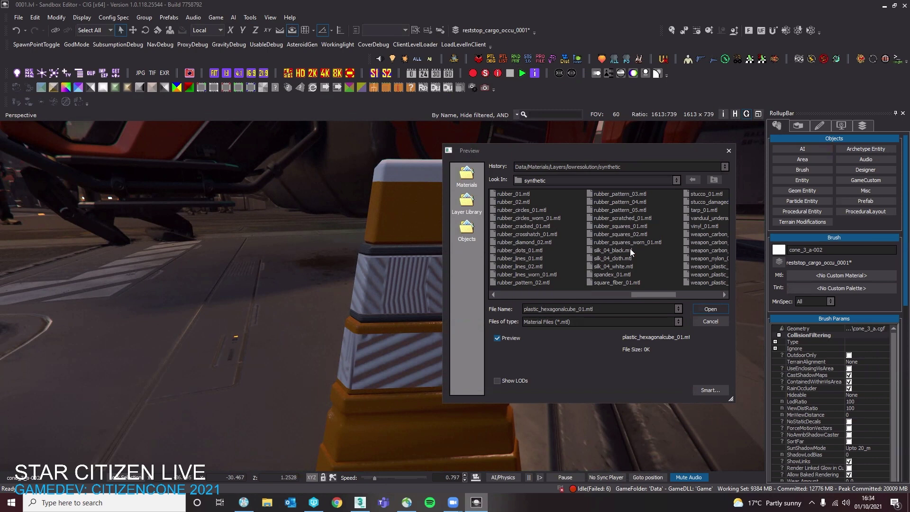
pyautogui.click(730, 151)
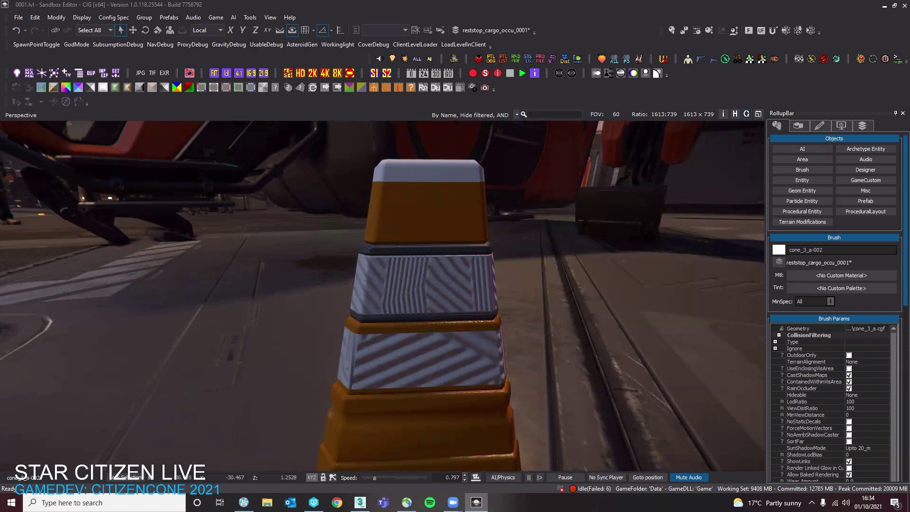
# Move in close on the cone to examine the hexagonal pattern on both light stripes
pyautogui.click(459, 291)
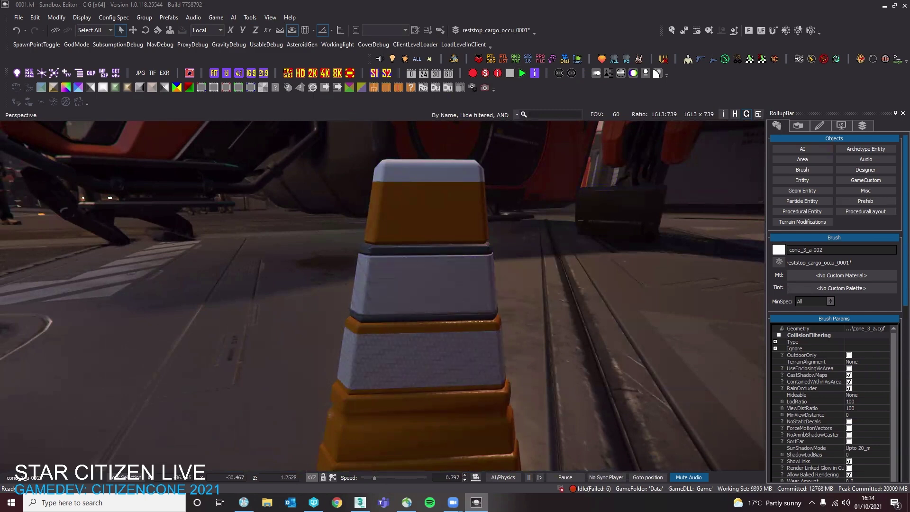
pyautogui.press('w')
pyautogui.moveTo(475, 260); pyautogui.dragTo(451, 286, button='right')
pyautogui.press('s')
pyautogui.press('s')
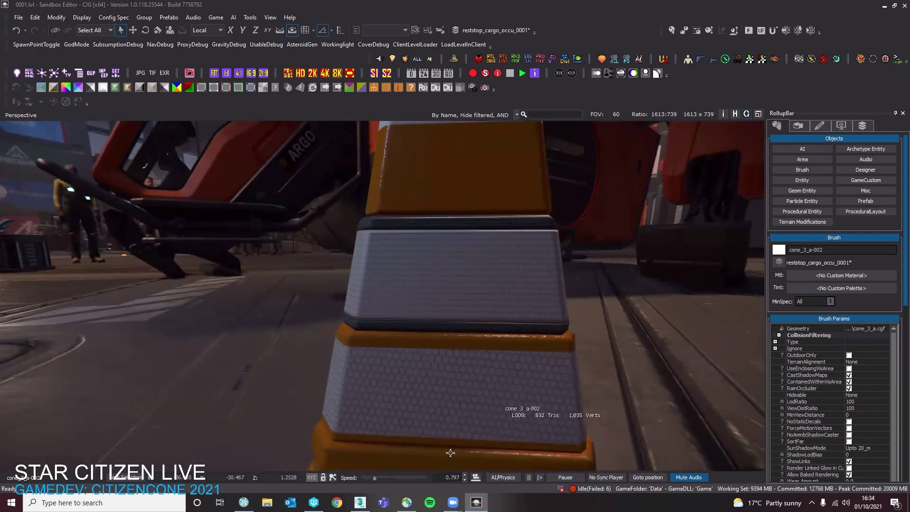
# Switch to 3ds Max and reassign all polygons with material ID 16 on the upper stripe segment to ID 9
pyautogui.click(354, 507)
pyautogui.click(519, 253)
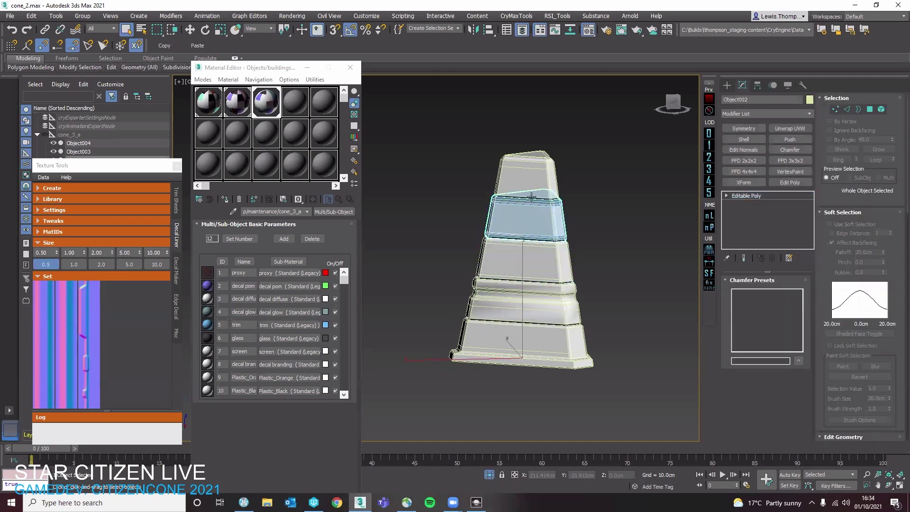
pyautogui.scroll(5, 532, 197)
pyautogui.press('4')
pyautogui.scroll(-5, 892, 367)
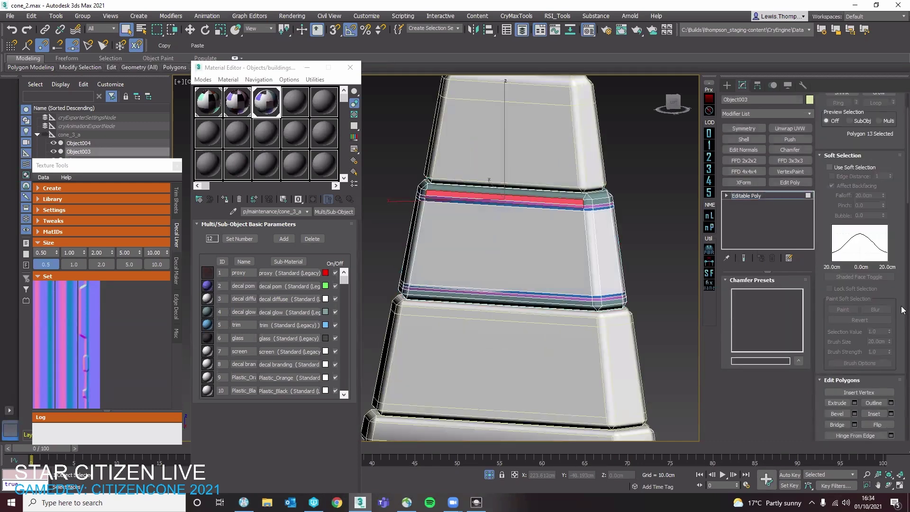
pyautogui.scroll(-6, 892, 367)
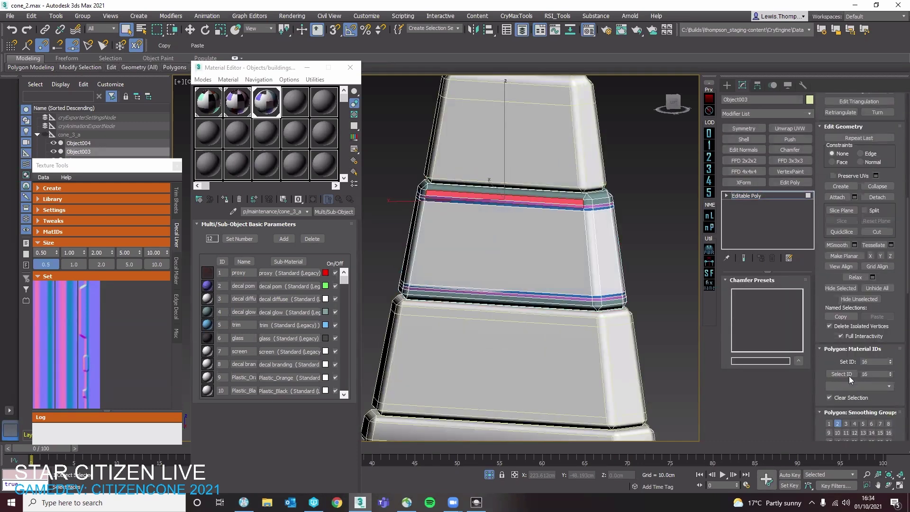
pyautogui.click(845, 374)
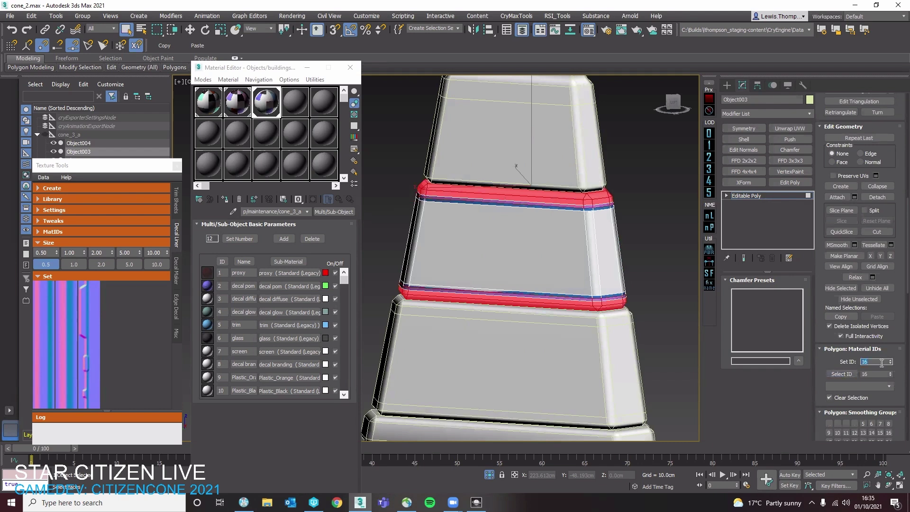
pyautogui.write('9')
pyautogui.press('Return')
pyautogui.scroll(10, 868, 237)
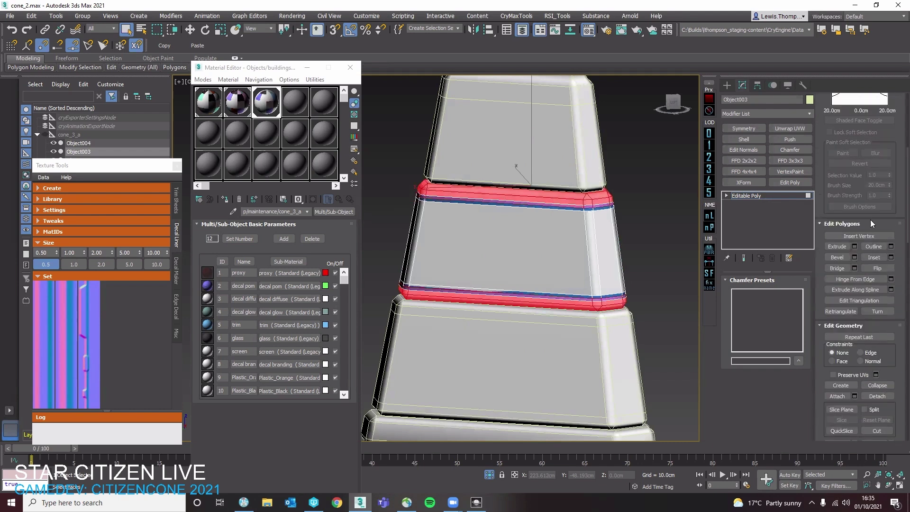
# Leave polygon editing, deselect the stripe segment and export the cone
pyautogui.click(870, 112)
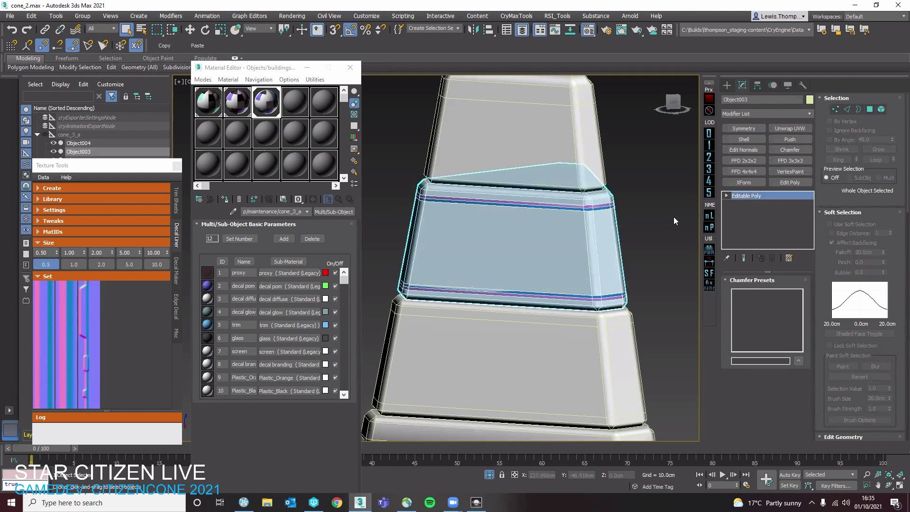
pyautogui.click(673, 218)
pyautogui.hotkey('ctrl', 'e')
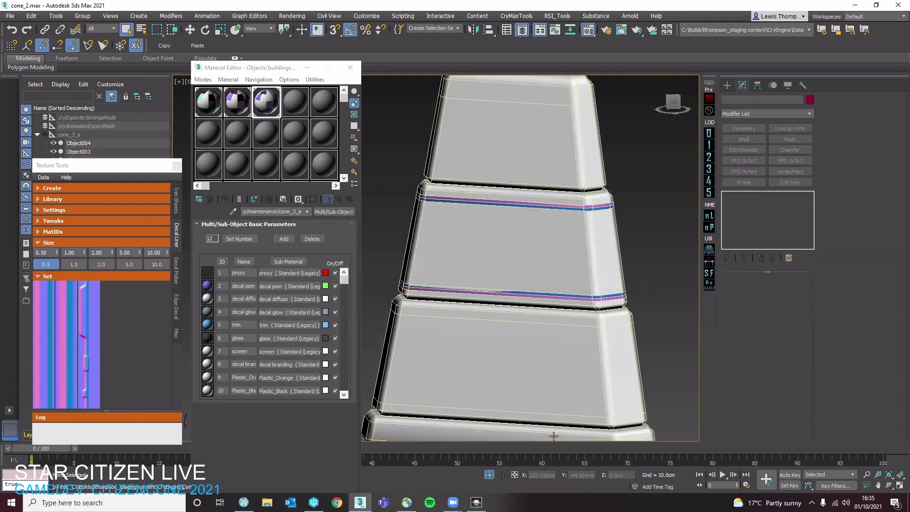
# Switch to Sandbox Editor and inspect the exported cone's orange rims, striped segments and cap from several angles
pyautogui.click(481, 507)
pyautogui.press('w')
pyautogui.moveTo(508, 319); pyautogui.dragTo(507, 290, button='right')
pyautogui.press('s')
pyautogui.press('w')
pyautogui.press('s')
pyautogui.press('s')
pyautogui.press('w')
pyautogui.press('w')
pyautogui.press('s')
pyautogui.press('w')
pyautogui.press('s')
pyautogui.press('w')
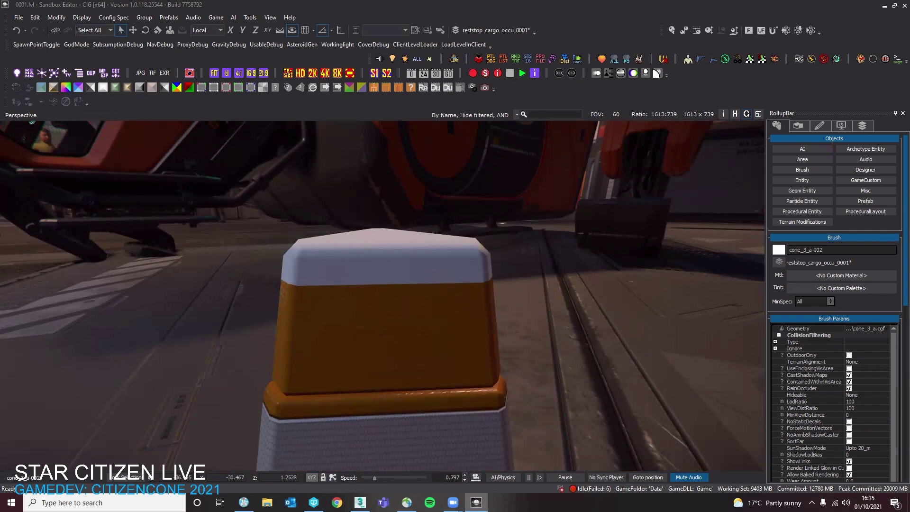
pyautogui.moveTo(507, 290); pyautogui.dragTo(409, 193, button='right')
pyautogui.press('s')
pyautogui.press('w')
pyautogui.press('w')
pyautogui.press('s')
pyautogui.press('w')
pyautogui.press('s')
pyautogui.press('w')
pyautogui.press('s')
pyautogui.press('w')
pyautogui.press('s')
pyautogui.press('w')
pyautogui.press('s')
pyautogui.press('w')
pyautogui.press('s')
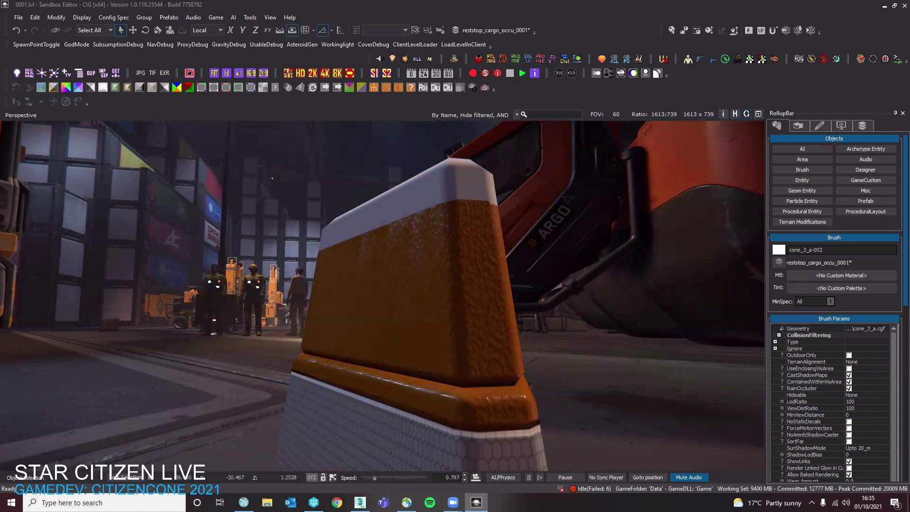
pyautogui.moveTo(730, 371); pyautogui.dragTo(732, 373, button='right')
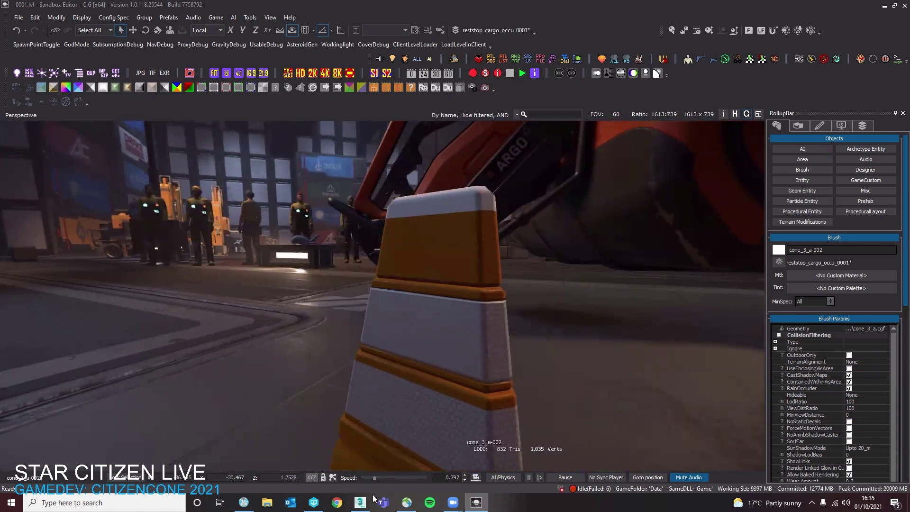
pyautogui.moveTo(364, 505)
pyautogui.moveTo(404, 380); pyautogui.dragTo(413, 339, button='right')
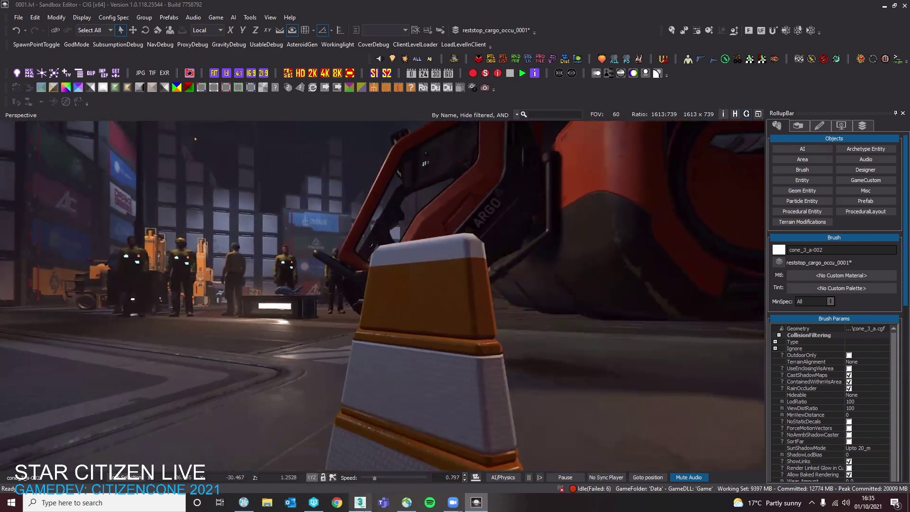
# Back in 3ds Max, select the upper and lower edge loops of the lower stripe segment and add a decal line of size 0.5
pyautogui.click(361, 503)
pyautogui.click(520, 265)
pyautogui.click(533, 178)
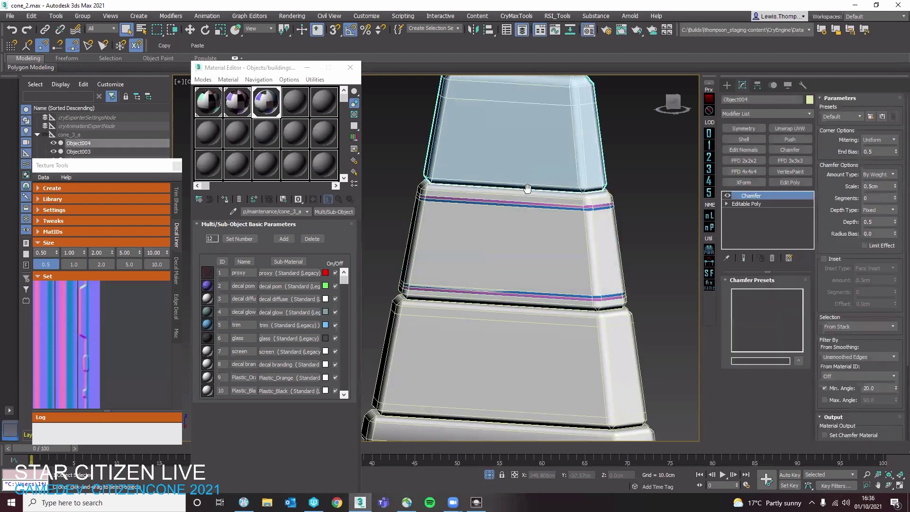
pyautogui.keyDown('alt'); pyautogui.moveTo(522, 273); pyautogui.dragTo(546, 277, button='middle'); pyautogui.keyUp('alt')
pyautogui.click(588, 286)
pyautogui.click(555, 327)
pyautogui.moveTo(555, 327); pyautogui.dragTo(595, 281, button='middle')
pyautogui.press('2')
pyautogui.doubleClick(579, 283)
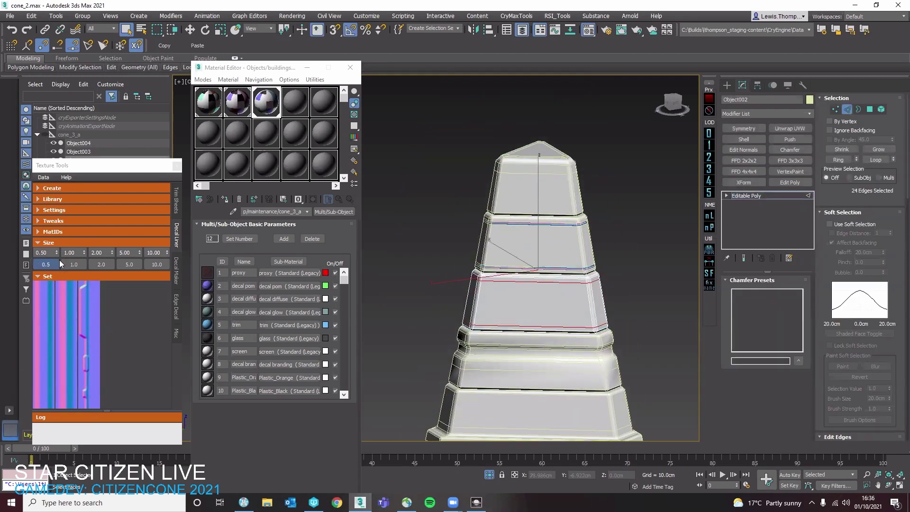
pyautogui.click(53, 283)
# Select the cone's cap polygons on the base mesh beneath the Chamfer modifier and assign them material ID 10, Plastic_Black
pyautogui.click(532, 195)
pyautogui.scroll(3, 533, 195)
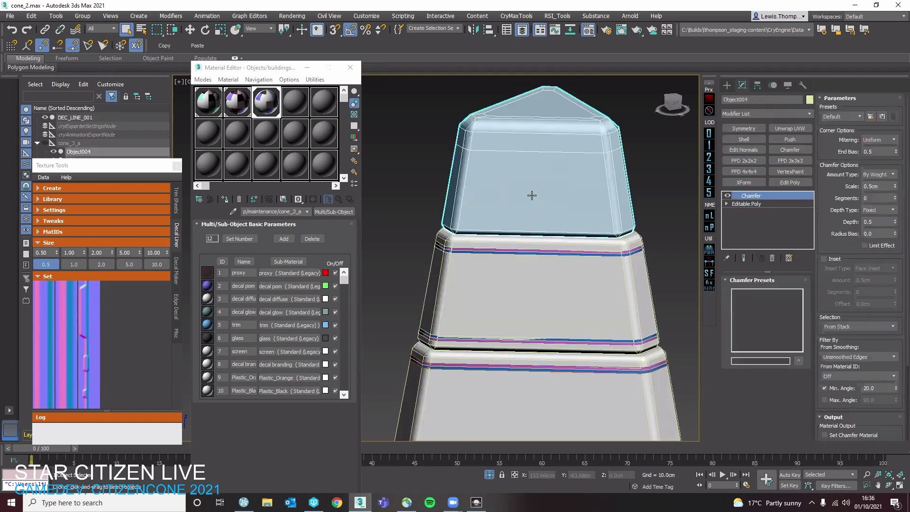
pyautogui.click(795, 206)
pyautogui.click(557, 122)
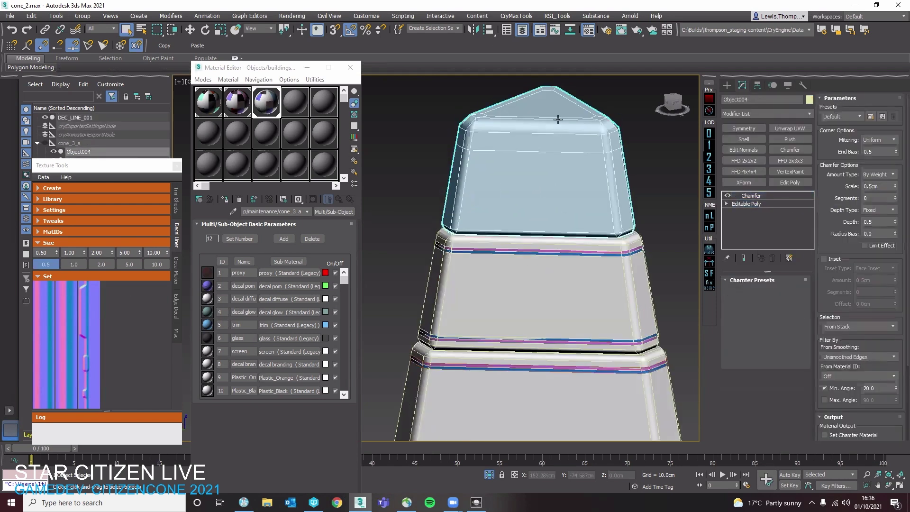
pyautogui.click(796, 205)
pyautogui.press('4')
pyautogui.click(541, 108)
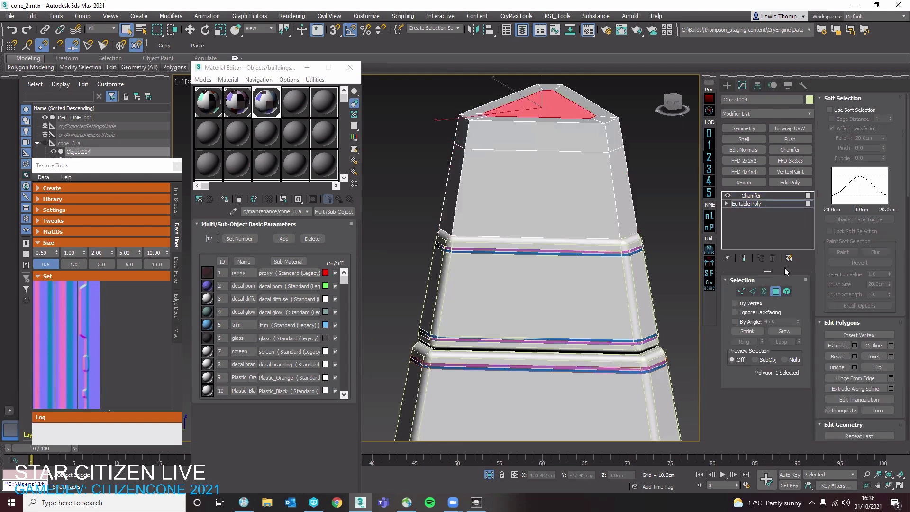
pyautogui.click(781, 333)
pyautogui.scroll(-5, 885, 401)
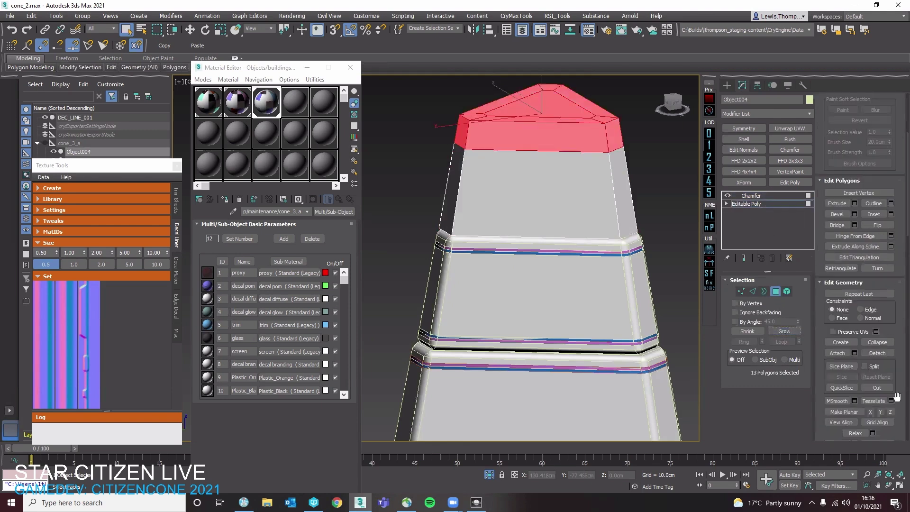
pyautogui.click(890, 361)
pyautogui.click(890, 363)
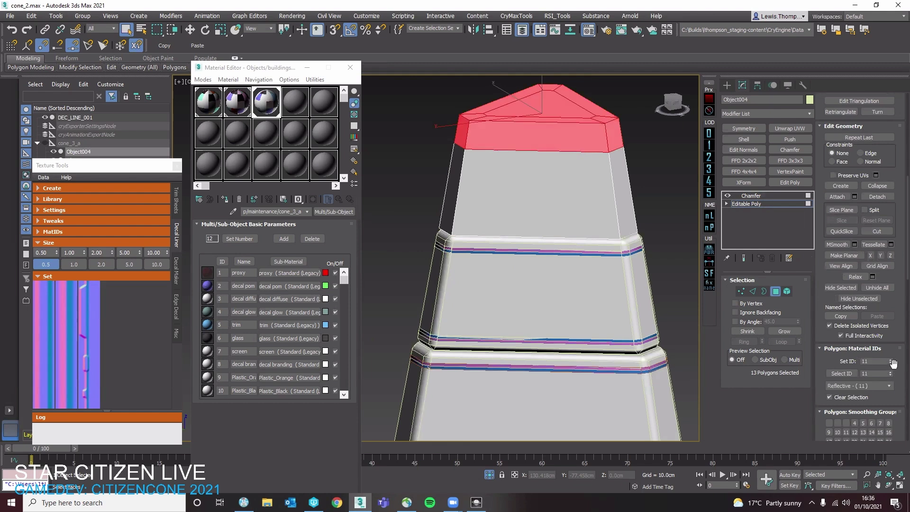
# Leave polygon editing, export the cone and switch to Sandbox Editor to check the cap
pyautogui.click(776, 291)
pyautogui.click(650, 218)
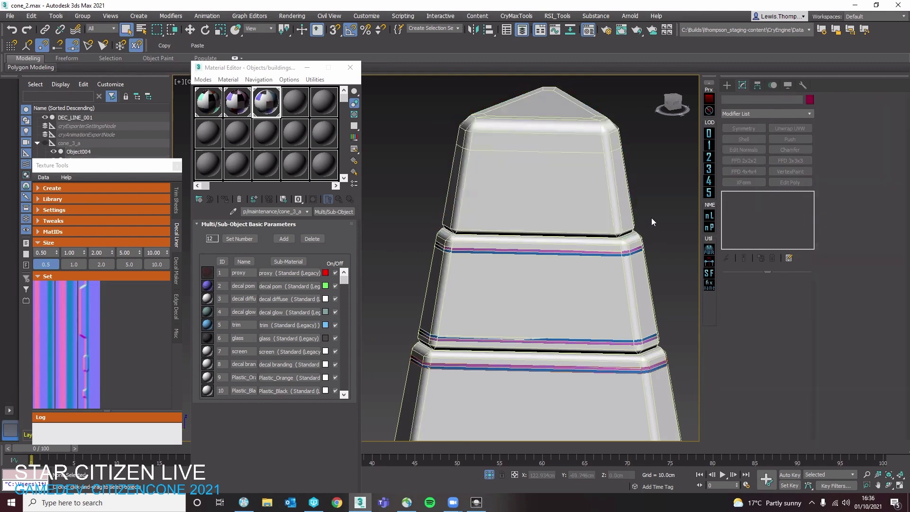
pyautogui.hotkey('ctrl', 'e')
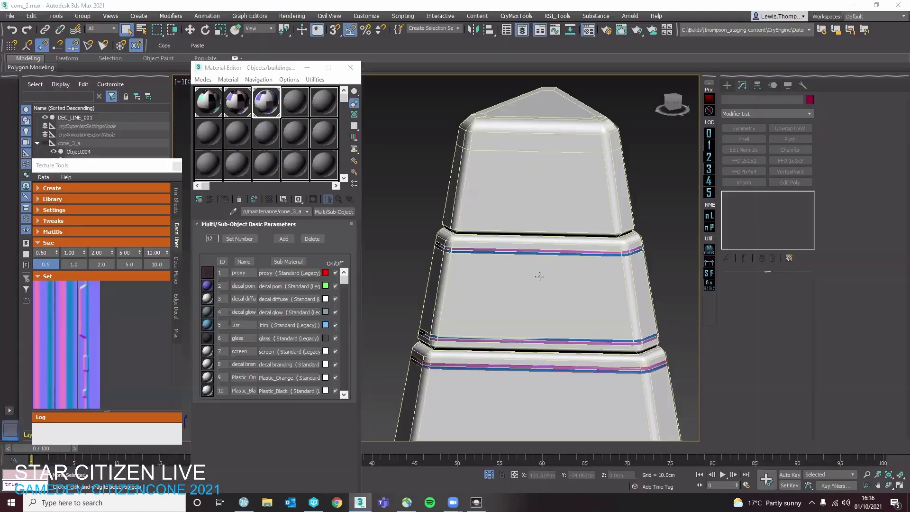
pyautogui.hotkey('alt', 'Tab')
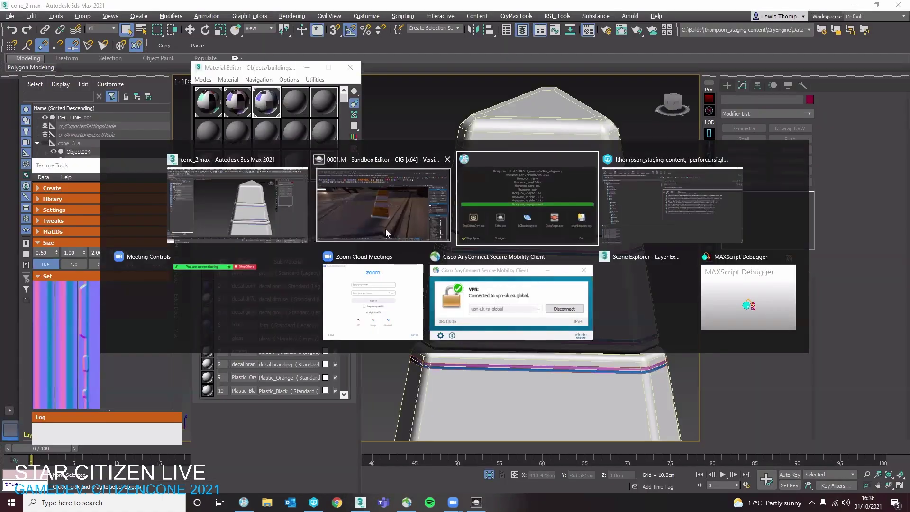
pyautogui.click(385, 229)
# Return to 3ds Max, isolate the cone's base segment and go to the Editable Poly level beneath its Chamfer modifier
pyautogui.click(361, 504)
pyautogui.scroll(-5, 474, 351)
pyautogui.scroll(2, 504, 314)
pyautogui.moveTo(504, 314); pyautogui.dragTo(540, 321, button='middle')
pyautogui.click(507, 354)
pyautogui.hotkey('alt', 'q')
pyautogui.click(747, 204)
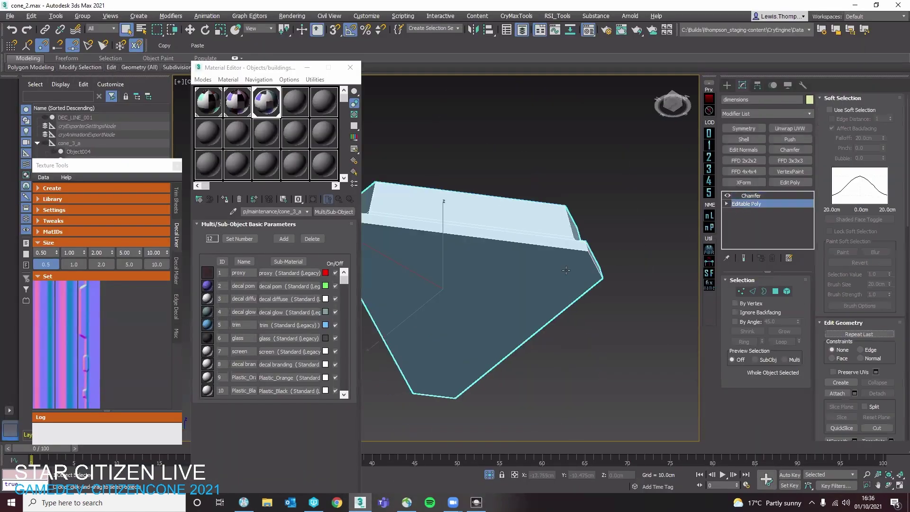
# Select the base segment's underside and grow the selection over the bottom rim, then assign it material ID 10, Plastic_Black
pyautogui.click(775, 292)
pyautogui.click(792, 332)
pyautogui.keyDown('alt'); pyautogui.moveTo(625, 299); pyautogui.dragTo(772, 341, button='middle'); pyautogui.keyUp('alt')
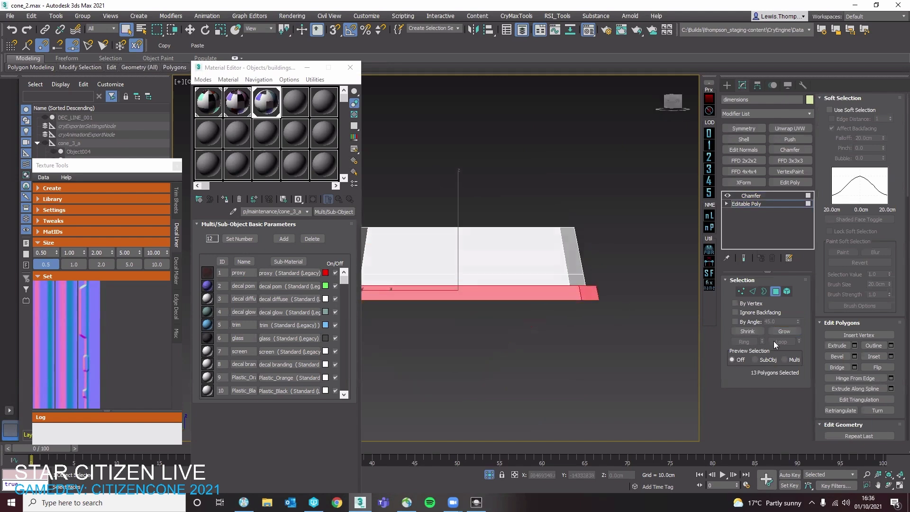
pyautogui.click(789, 334)
pyautogui.keyDown('alt'); pyautogui.moveTo(536, 303); pyautogui.dragTo(590, 349, button='middle'); pyautogui.keyUp('alt')
pyautogui.scroll(-10, 872, 390)
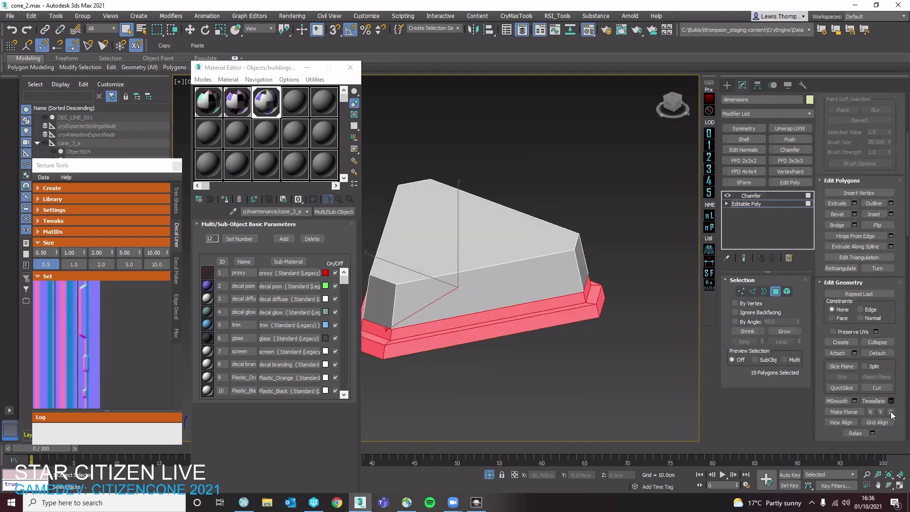
pyautogui.scroll(-3, 896, 411)
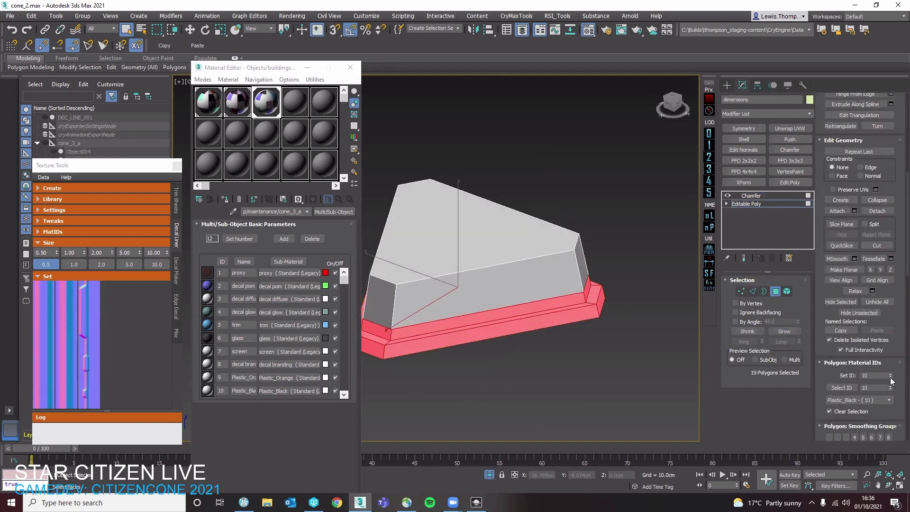
pyautogui.press('4')
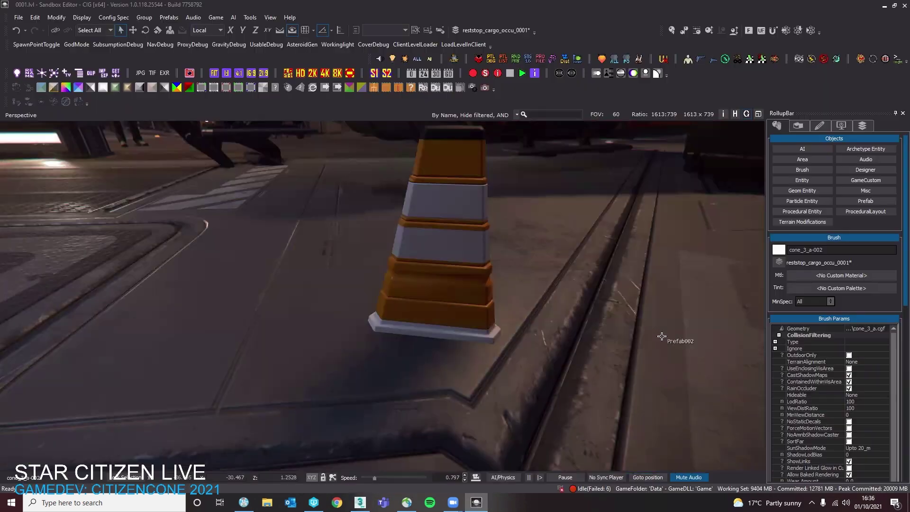
# Check the cone's bottom rim up close in Sandbox Editor
pyautogui.press('w')
pyautogui.moveTo(505, 326); pyautogui.dragTo(490, 371, button='right')
pyautogui.press('s')
pyautogui.press('a')
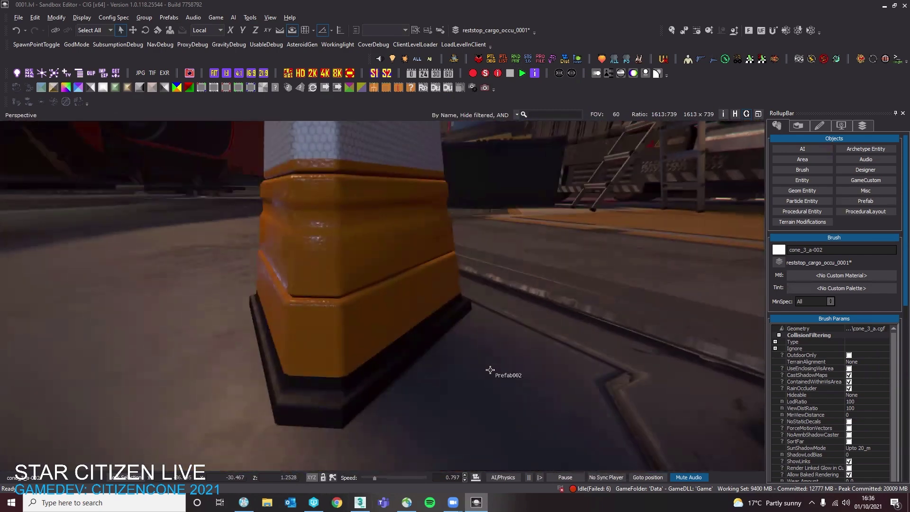
# Return to 3ds Max and create a decal line at size 1.0 along the edge loop above the base rim
pyautogui.hotkey('alt', 'Tab')
pyautogui.click(451, 322)
pyautogui.click(747, 204)
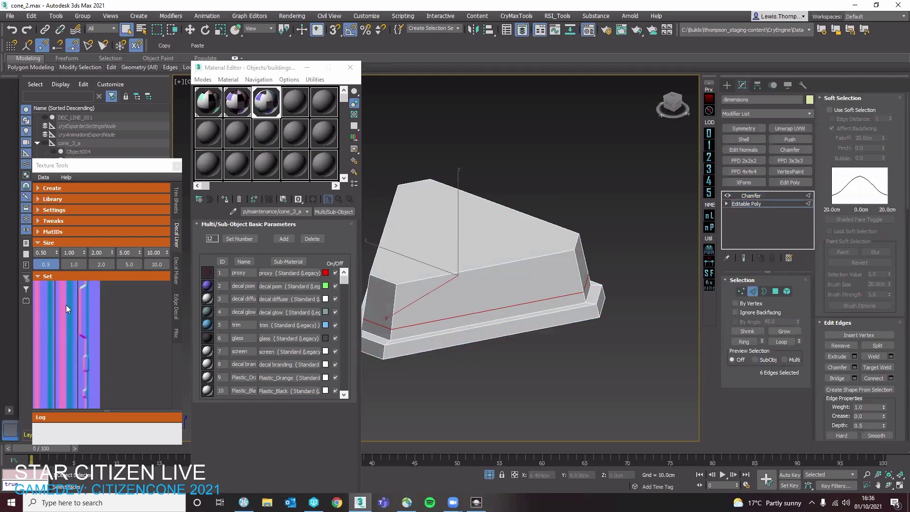
pyautogui.click(74, 266)
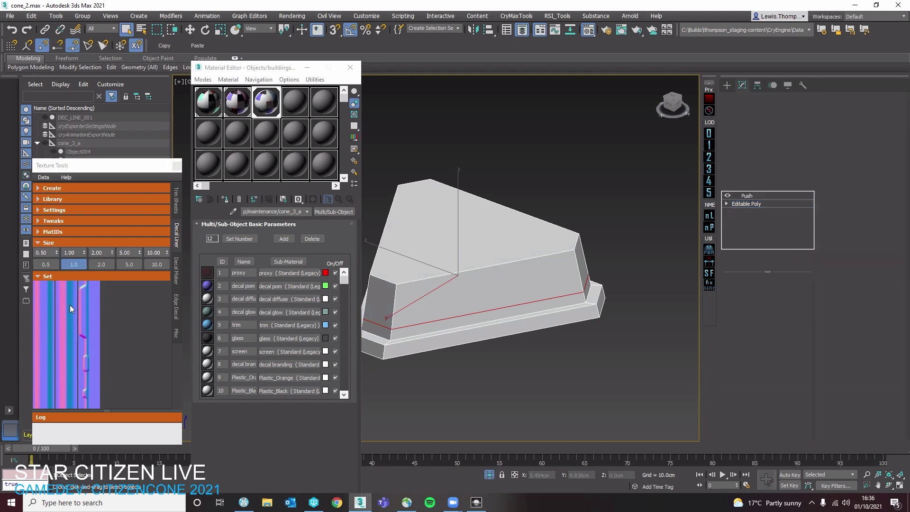
pyautogui.click(70, 306)
# Try to put a copied Chamfer modifier on the new decal line, and undo the attempt
pyautogui.scroll(6, 451, 306)
pyautogui.scroll(-5, 451, 306)
pyautogui.scroll(4, 451, 306)
pyautogui.rightClick(783, 193)
pyautogui.click(797, 227)
pyautogui.click(697, 273)
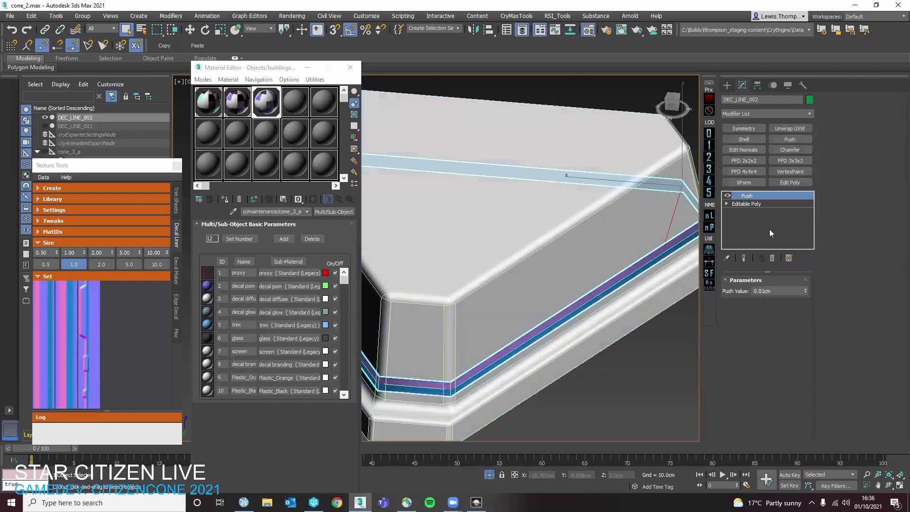
pyautogui.rightClick(773, 197)
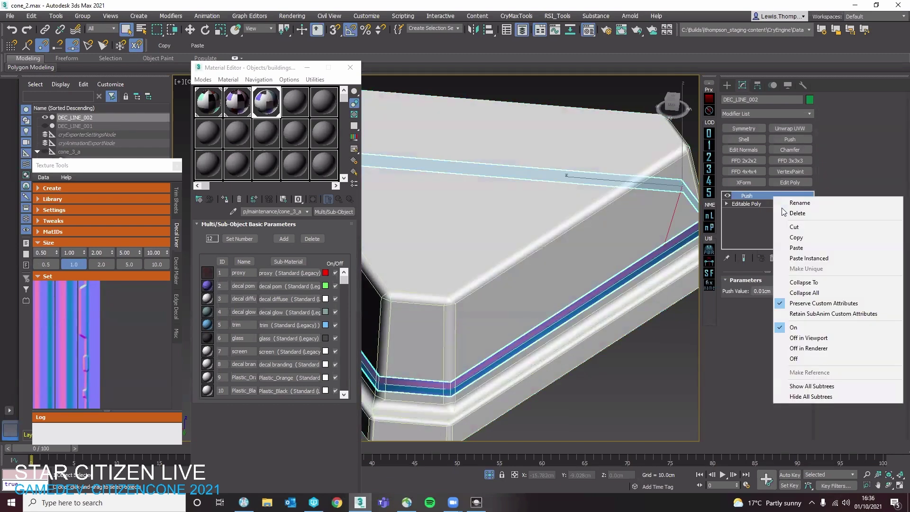
pyautogui.click(801, 243)
pyautogui.click(576, 386)
pyautogui.click(459, 383)
pyautogui.hotkey('ctrl', 'z')
pyautogui.hotkey('ctrl', 'z')
pyautogui.hotkey('ctrl', 'z')
# Convert the new base decal line to an Editable Poly
pyautogui.rightClick(561, 307)
pyautogui.moveTo(616, 405)
pyautogui.click(683, 413)
pyautogui.hotkey('ctrl', 'z')
pyautogui.rightClick(592, 315)
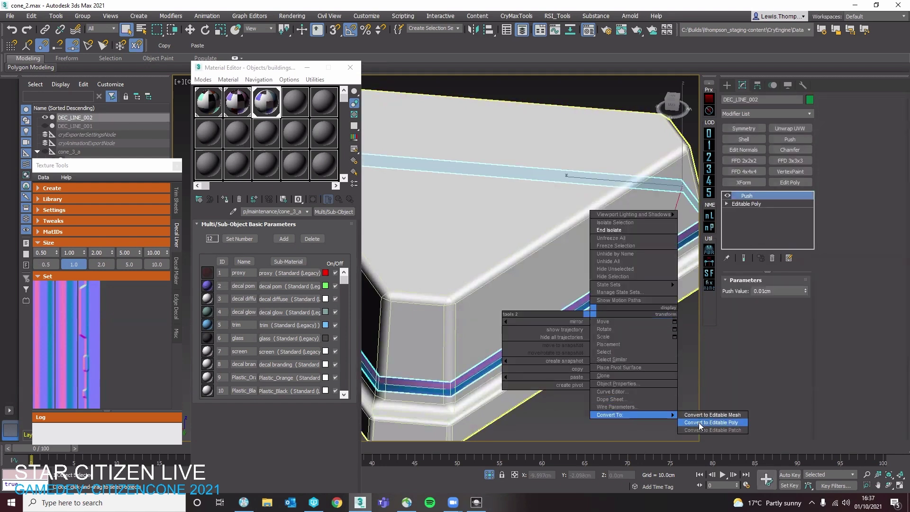
pyautogui.click(700, 422)
# Try a Chamfer modifier with the .5 preset on the base decal line and examine its corners
pyautogui.click(790, 150)
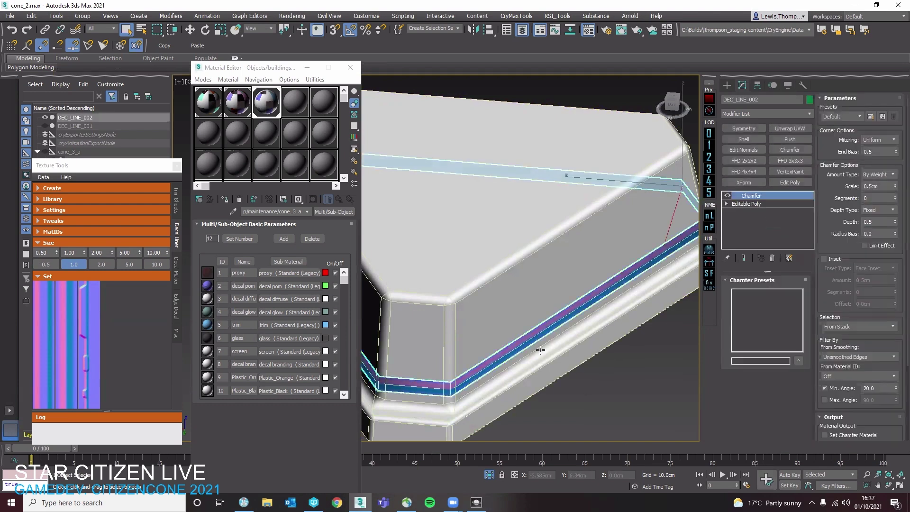
pyautogui.click(842, 117)
pyautogui.click(841, 147)
pyautogui.scroll(-5, 545, 228)
pyautogui.scroll(10, 506, 264)
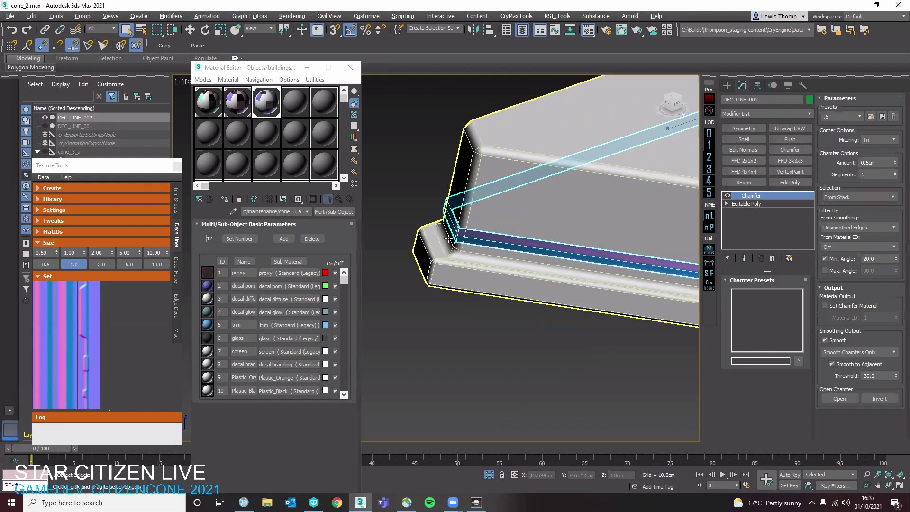
pyautogui.scroll(-10, 474, 272)
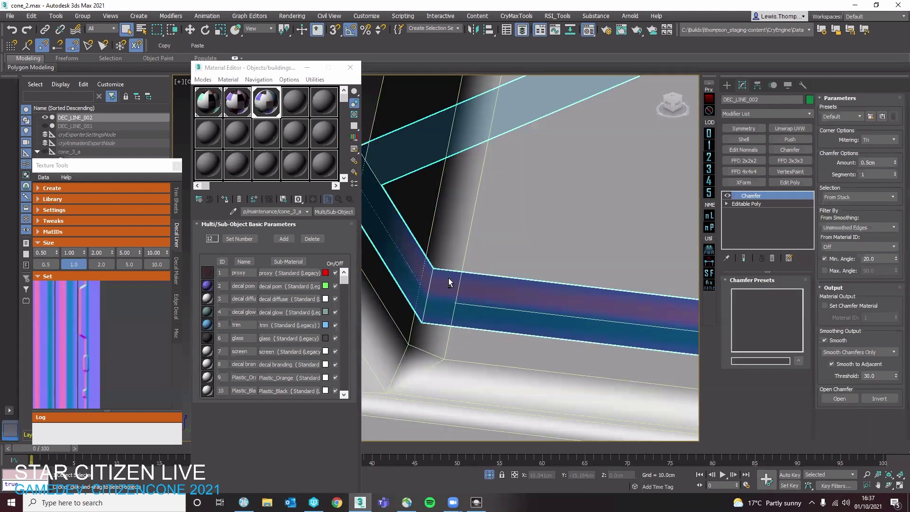
# Collapse the decal line to an Editable Poly and weld its overlapping vertices
pyautogui.rightClick(529, 281)
pyautogui.moveTo(598, 385)
pyautogui.click(644, 394)
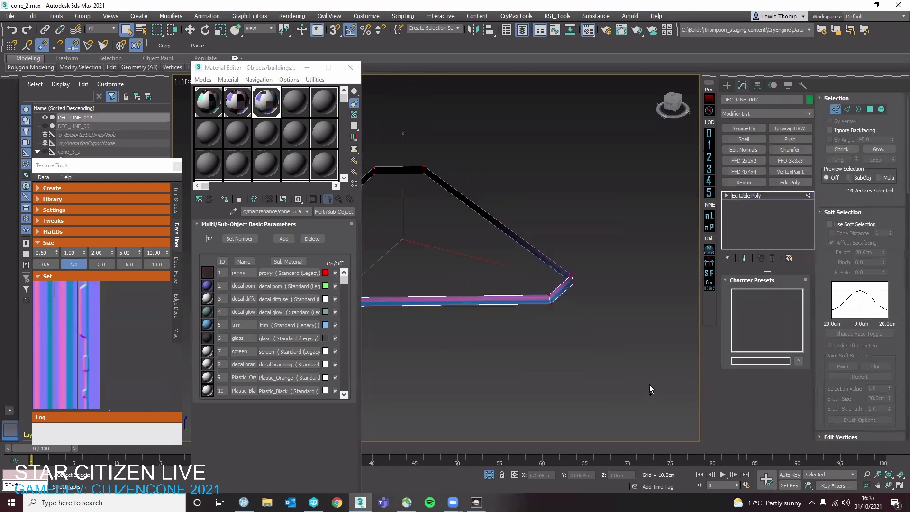
pyautogui.scroll(-2, 890, 354)
pyautogui.scroll(-2, 890, 353)
pyautogui.click(892, 317)
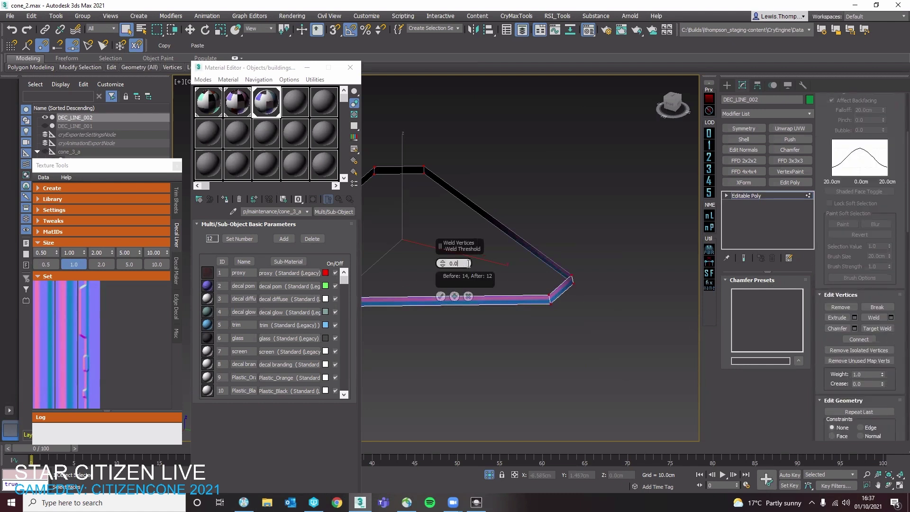
pyautogui.click(445, 296)
# Leave polygon editing on the welded decal line and paste the Chamfer modifier onto it
pyautogui.press('4')
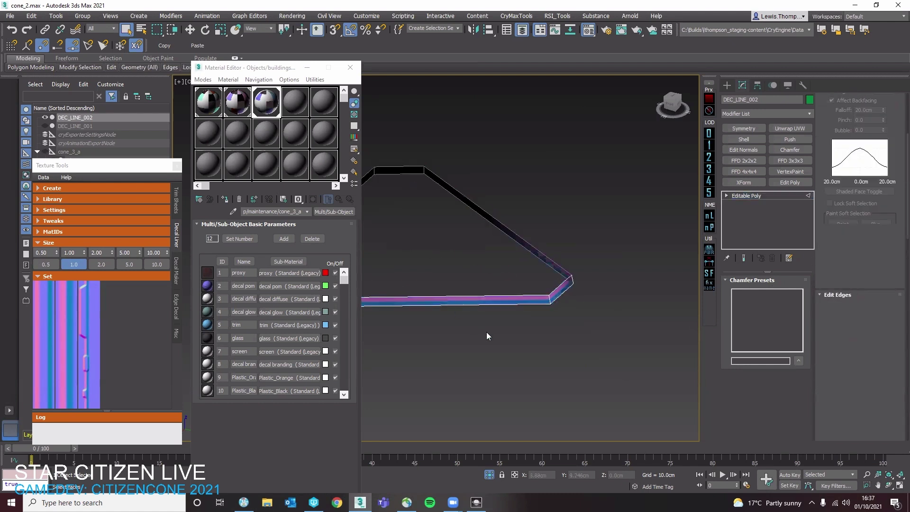
pyautogui.hotkey('ctrl', 'a')
pyautogui.click(542, 330)
pyautogui.click(746, 196)
pyautogui.click(689, 257)
pyautogui.hotkey('ctrl', 'z')
pyautogui.rightClick(774, 232)
pyautogui.click(779, 239)
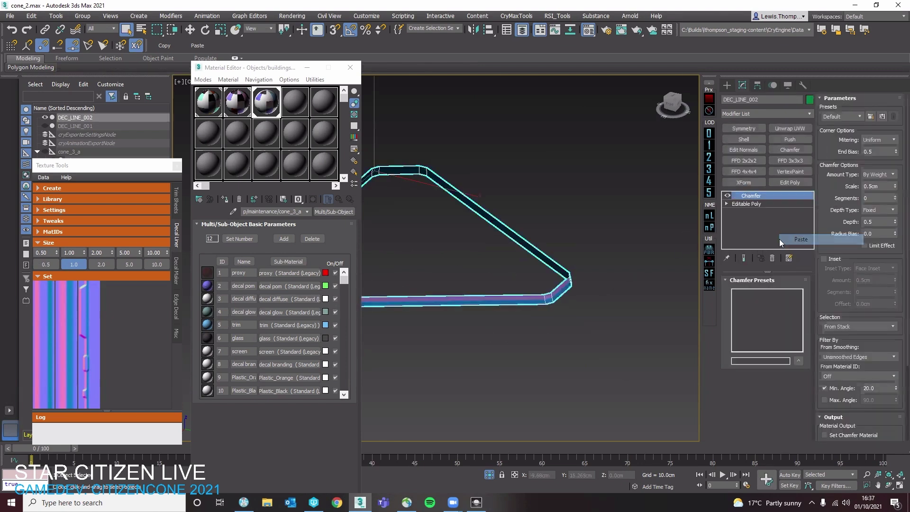
# Look over the chamfered decal line from several angles and end isolation to bring back the cone
pyautogui.click(650, 277)
pyautogui.click(517, 301)
pyautogui.scroll(-4, 517, 303)
pyautogui.keyDown('alt'); pyautogui.moveTo(502, 308); pyautogui.dragTo(547, 329, button='middle'); pyautogui.keyUp('alt')
pyautogui.click(545, 330)
pyautogui.click(483, 333)
pyautogui.keyDown('alt'); pyautogui.moveTo(471, 332); pyautogui.dragTo(576, 324, button='middle'); pyautogui.keyUp('alt')
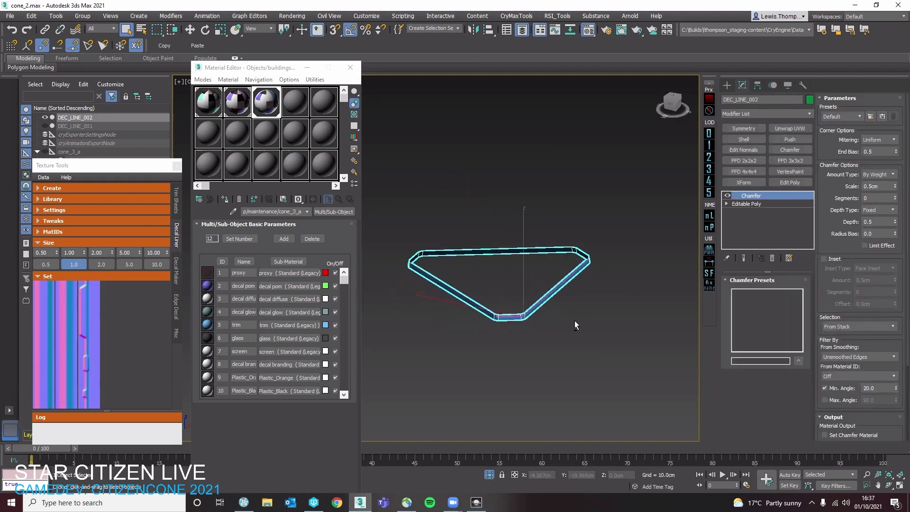
pyautogui.rightClick(575, 321)
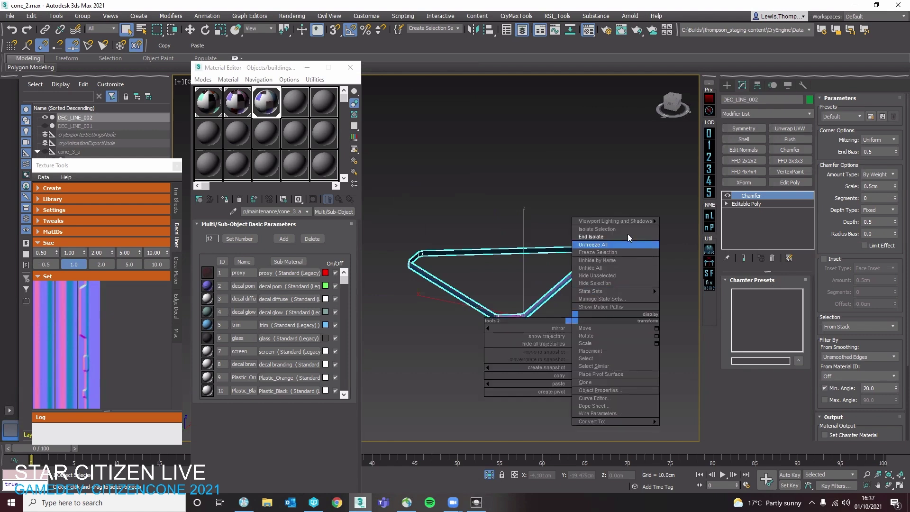
pyautogui.click(622, 239)
# Examine the base segment and the edge loop around the ribbed segment above it
pyautogui.scroll(-2, 602, 280)
pyautogui.scroll(7, 516, 304)
pyautogui.click(432, 264)
pyautogui.scroll(3, 434, 266)
pyautogui.press('q')
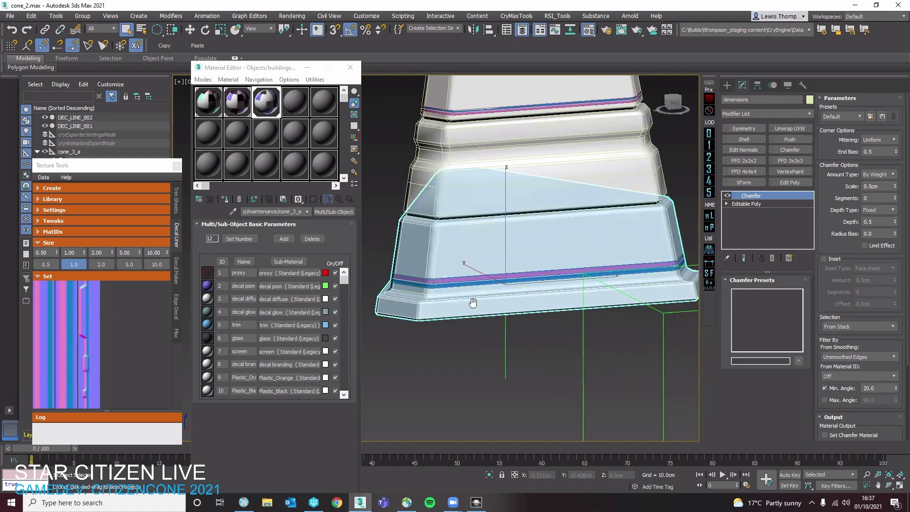
pyautogui.moveTo(449, 279); pyautogui.dragTo(503, 338, button='middle')
pyautogui.click(494, 264)
pyautogui.press('2')
pyautogui.click(513, 246)
pyautogui.doubleClick(513, 246)
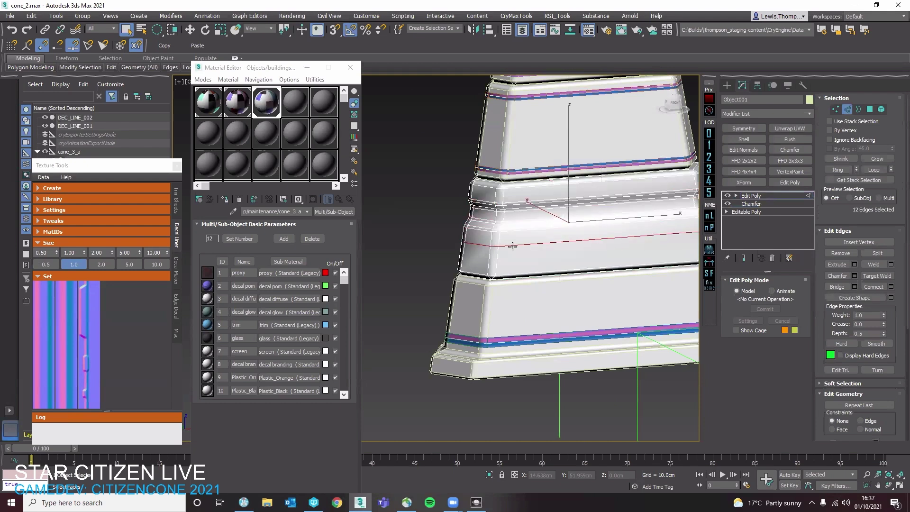
pyautogui.press('2')
# Deselect everything on the cone and switch to Sandbox Editor to look at it
pyautogui.moveTo(518, 240); pyautogui.dragTo(573, 302, button='middle')
pyautogui.scroll(-3, 580, 259)
pyautogui.click(590, 165)
pyautogui.click(613, 204)
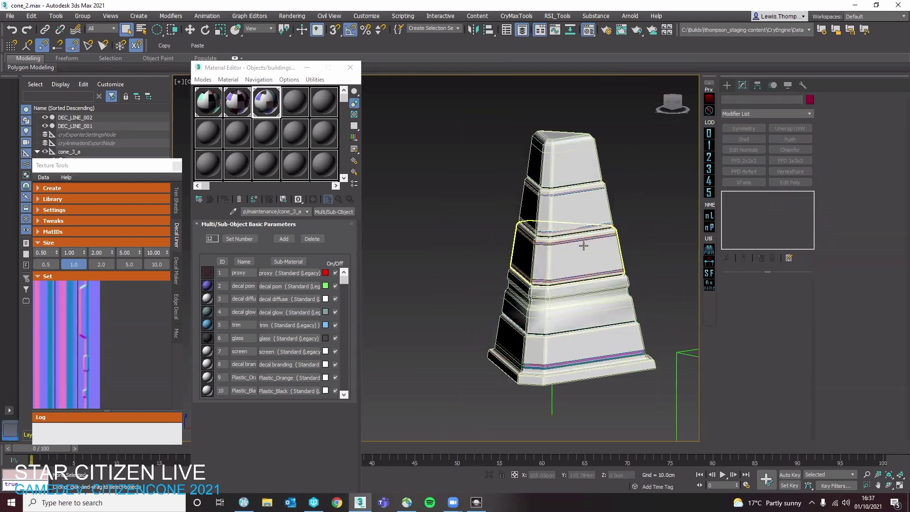
pyautogui.click(612, 337)
pyautogui.click(477, 502)
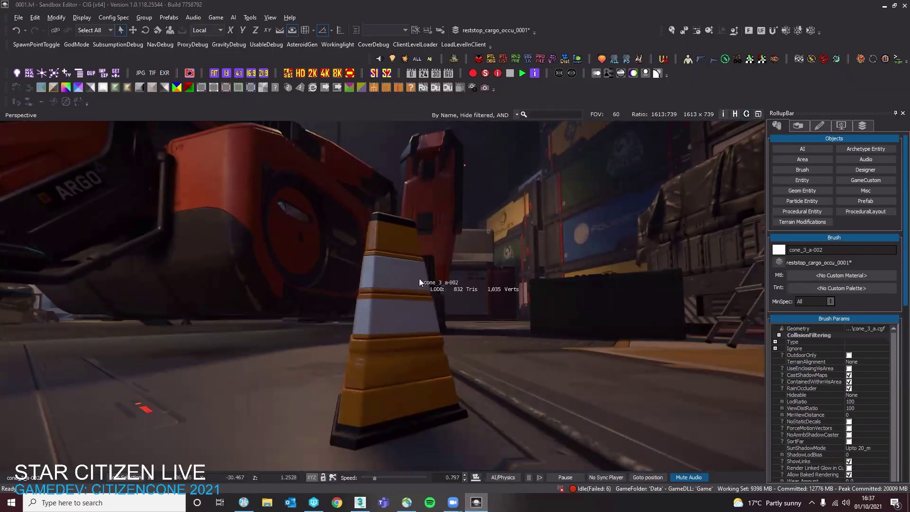
# Return to 3ds Max and sync the cone's material from the editor with normal maps turned off
pyautogui.hotkey('alt', 'Tab')
pyautogui.click(804, 85)
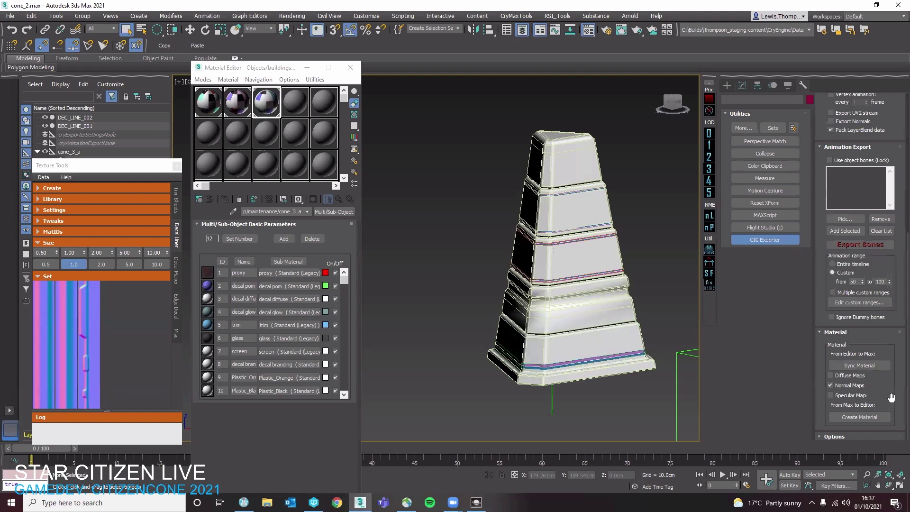
pyautogui.click(859, 365)
pyautogui.scroll(5, 619, 278)
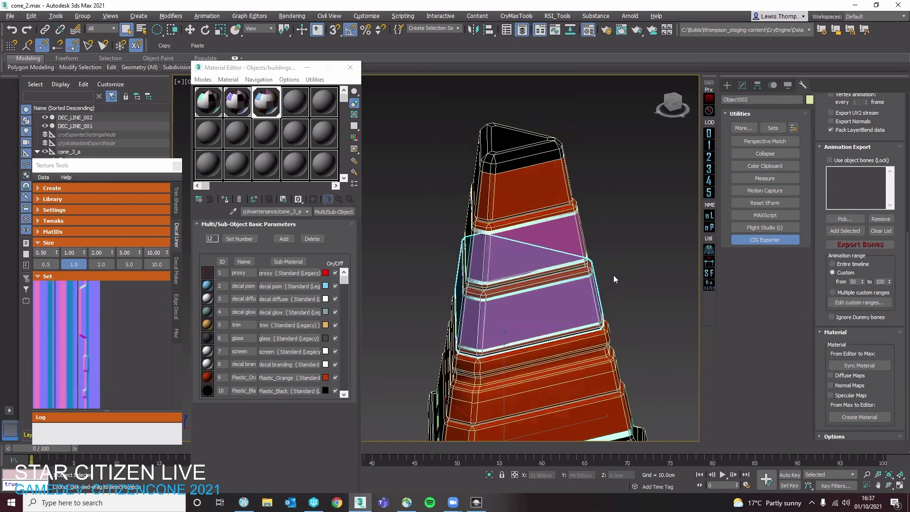
# Select the cone's top segment and examine its edges at the Editable Poly level beneath its Chamfer modifier
pyautogui.click(615, 280)
pyautogui.click(531, 188)
pyautogui.keyDown('alt'); pyautogui.moveTo(531, 188); pyautogui.dragTo(538, 150, button='middle'); pyautogui.keyUp('alt')
pyautogui.scroll(5, 537, 149)
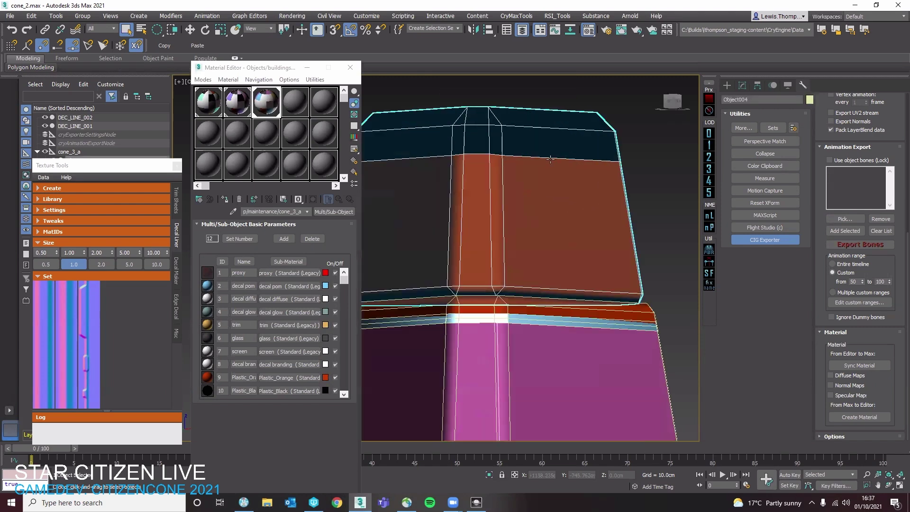
pyautogui.click(743, 85)
pyautogui.click(742, 201)
pyautogui.press('2')
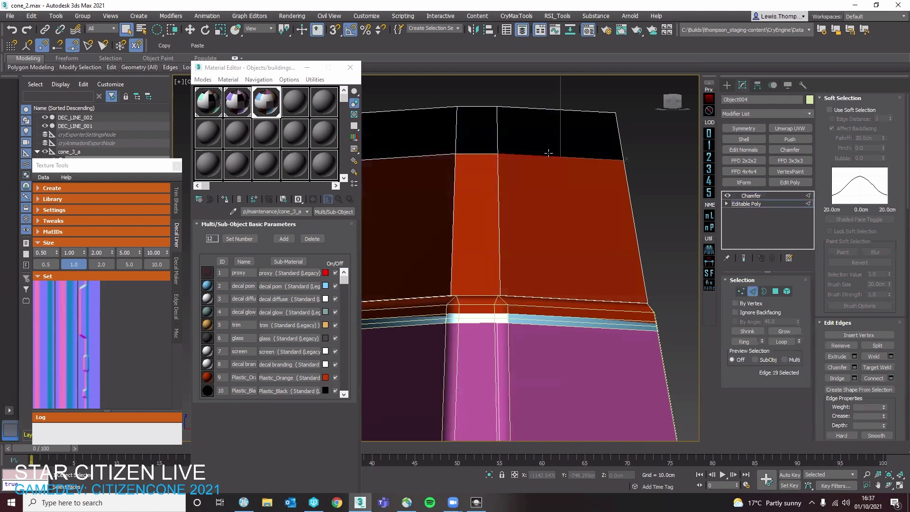
pyautogui.keyDown('alt'); pyautogui.moveTo(550, 185); pyautogui.dragTo(530, 220, button='middle'); pyautogui.keyUp('alt')
pyautogui.press('2')
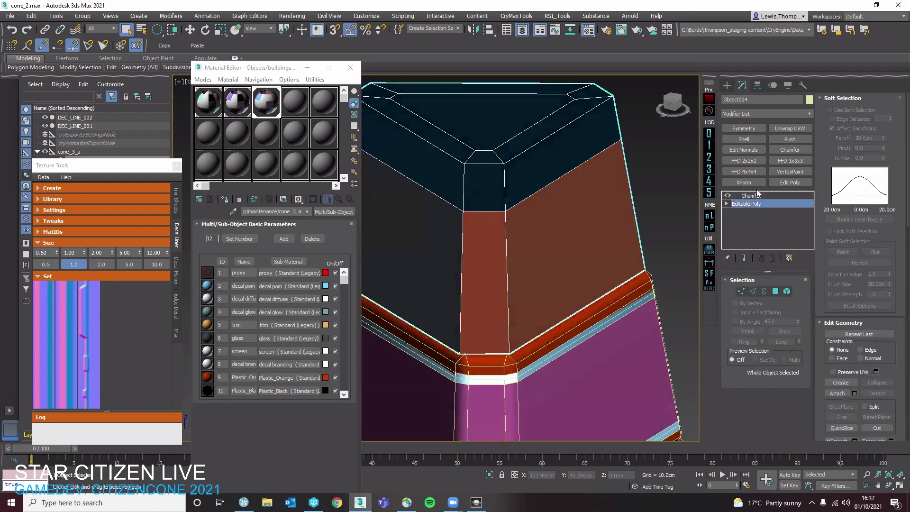
# Collapse the top segment and its Chamfer modifier to an Editable Poly
pyautogui.click(749, 196)
pyautogui.rightClick(610, 196)
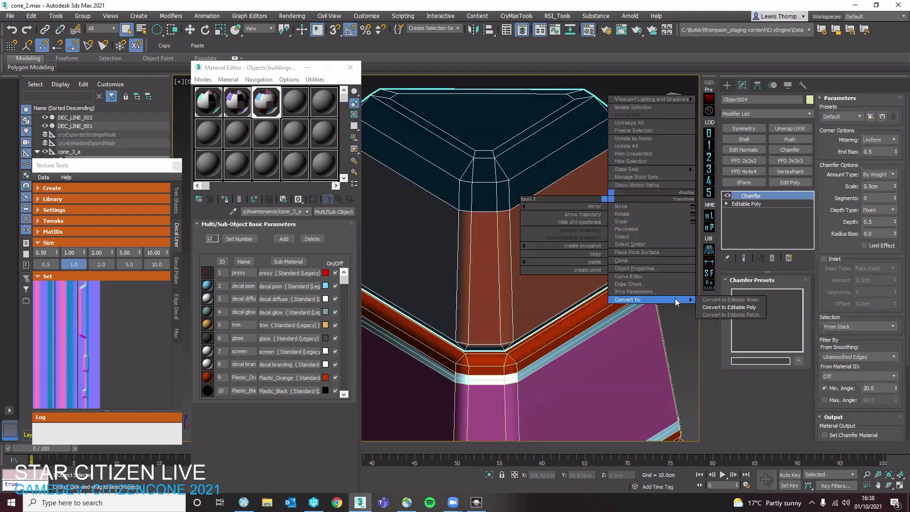
pyautogui.click(730, 307)
pyautogui.keyDown('alt'); pyautogui.moveTo(730, 308); pyautogui.dragTo(565, 245, button='middle'); pyautogui.keyUp('alt')
pyautogui.press('F4')
# Check the upper segments' modifier stacks and convert the ribbed segment below the stripes to an Editable Poly
pyautogui.click(565, 245)
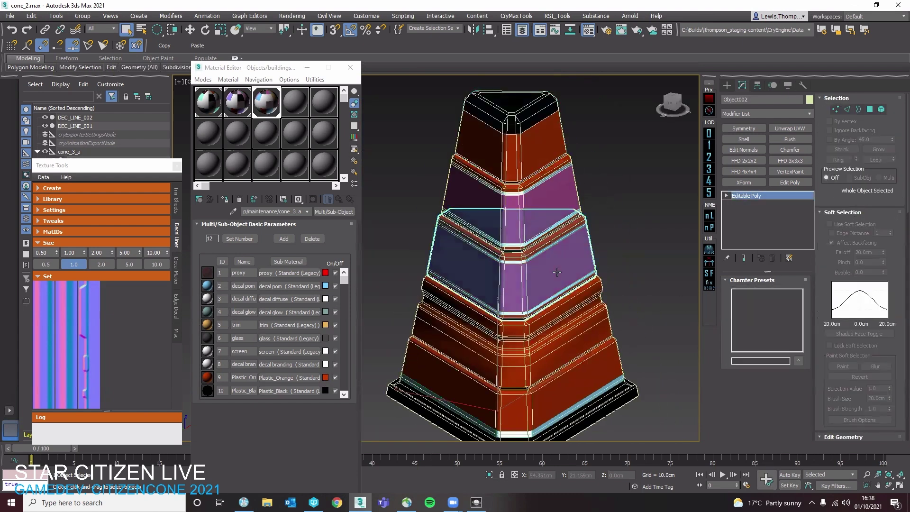
pyautogui.scroll(5, 541, 204)
pyautogui.click(532, 114)
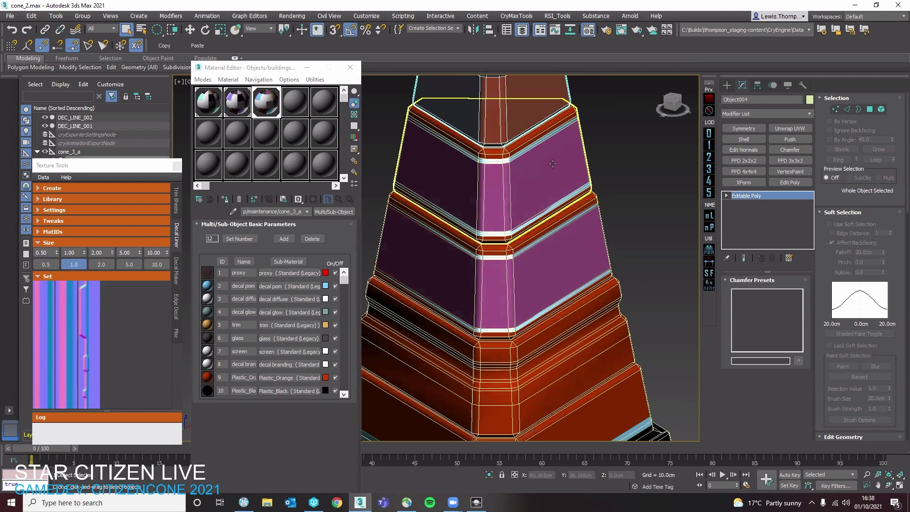
pyautogui.click(585, 339)
pyautogui.moveTo(591, 318); pyautogui.dragTo(593, 265, button='middle')
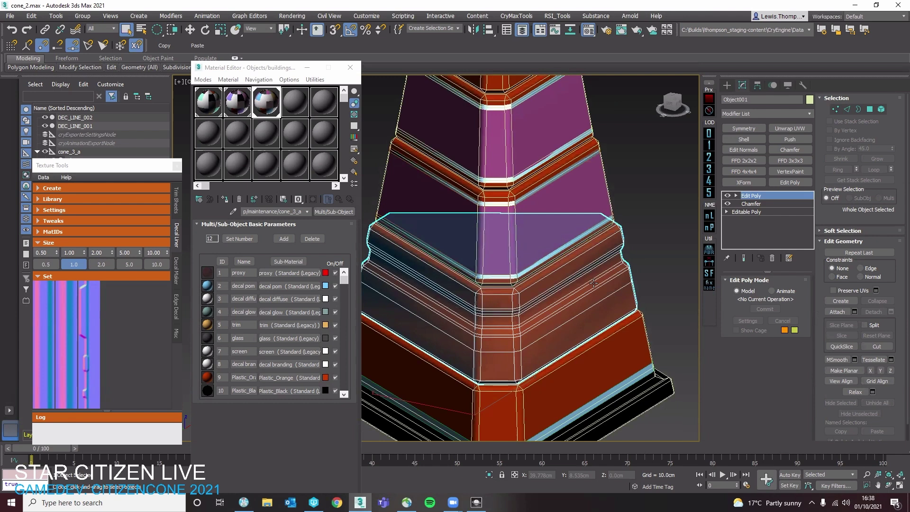
pyautogui.moveTo(612, 352)
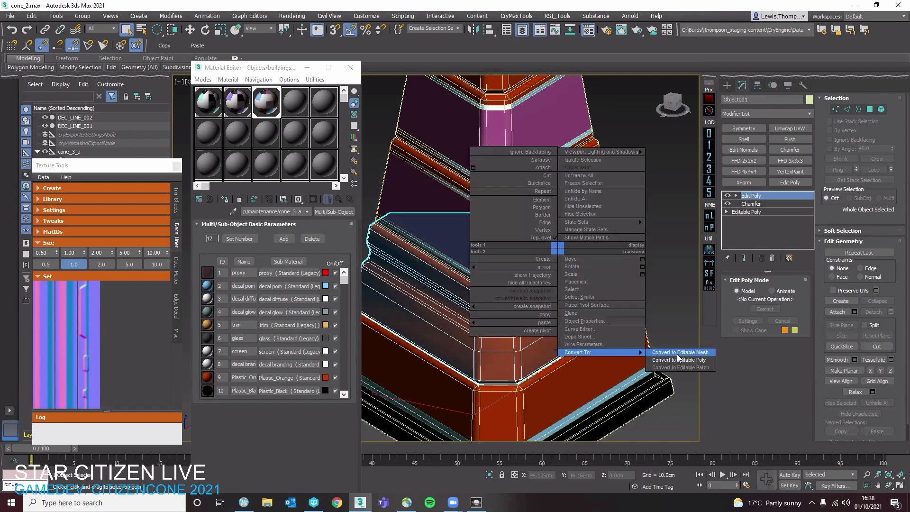
pyautogui.click(682, 360)
# Select the cone's base segment and convert it to an Editable Poly
pyautogui.click(633, 357)
pyautogui.moveTo(642, 332); pyautogui.dragTo(631, 256, button='middle')
pyautogui.keyDown('alt'); pyautogui.moveTo(671, 374); pyautogui.dragTo(622, 271, button='middle'); pyautogui.keyUp('alt')
pyautogui.rightClick(621, 271)
pyautogui.moveTo(664, 375)
pyautogui.click(734, 381)
# Examine the converted base segment and its black rim from different angles
pyautogui.click(585, 368)
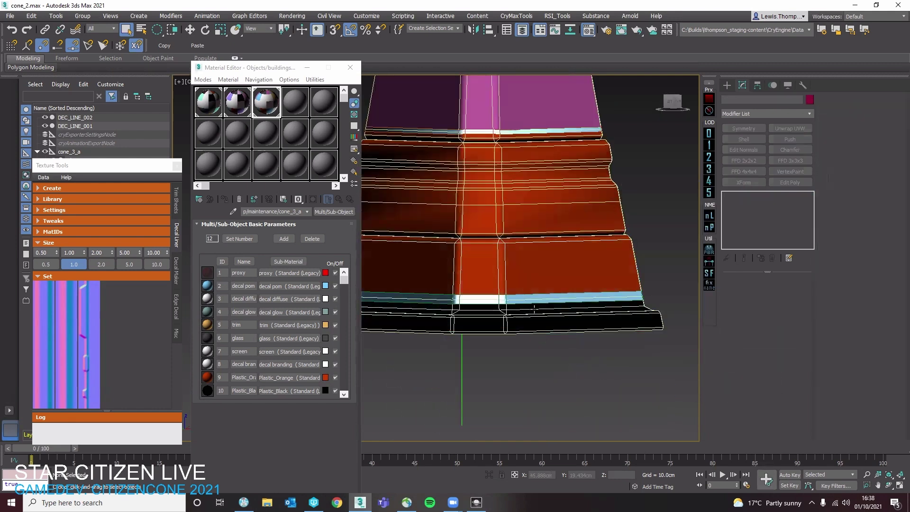
pyautogui.click(543, 323)
pyautogui.keyDown('alt'); pyautogui.moveTo(543, 349); pyautogui.dragTo(545, 420, button='middle'); pyautogui.keyUp('alt')
pyautogui.click(544, 419)
pyautogui.click(529, 318)
pyautogui.click(525, 328)
pyautogui.moveTo(547, 273); pyautogui.dragTo(540, 312, button='middle')
pyautogui.scroll(-6, 540, 311)
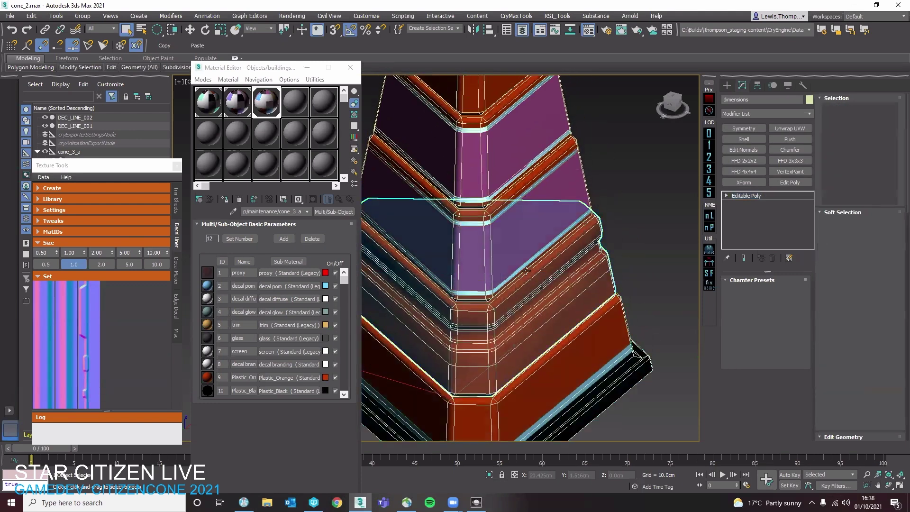
# Chamfer the edge loops around the cone's black cap by 0.25 cm with one connecting segment
pyautogui.click(531, 245)
pyautogui.moveTo(530, 245); pyautogui.dragTo(522, 289, button='middle')
pyautogui.scroll(6, 514, 196)
pyautogui.press('2')
pyautogui.doubleClick(510, 196)
pyautogui.moveTo(510, 195); pyautogui.dragTo(541, 250, button='middle')
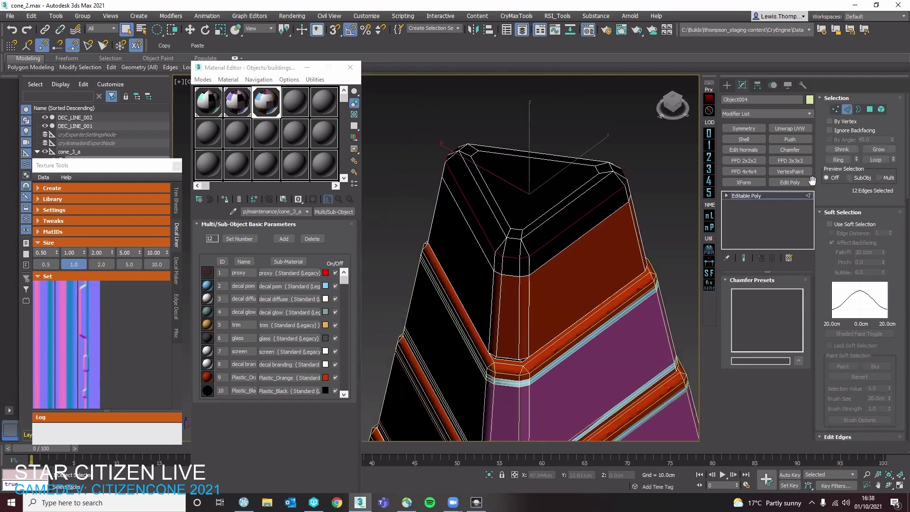
pyautogui.scroll(-5, 855, 362)
pyautogui.click(451, 264)
pyautogui.click(463, 282)
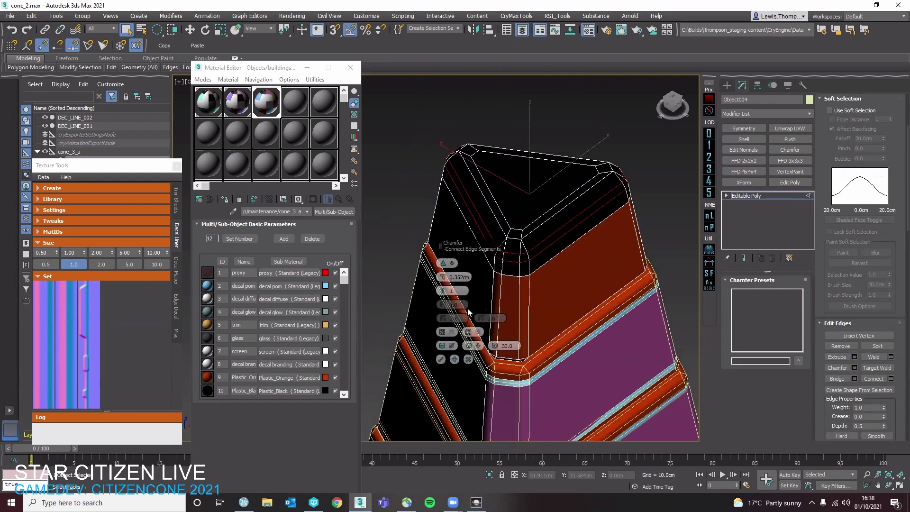
pyautogui.click(468, 360)
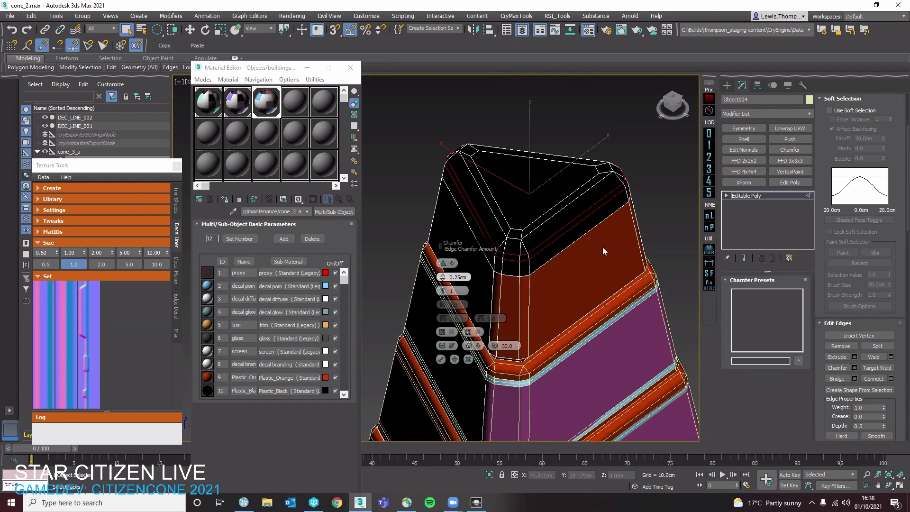
pyautogui.click(463, 285)
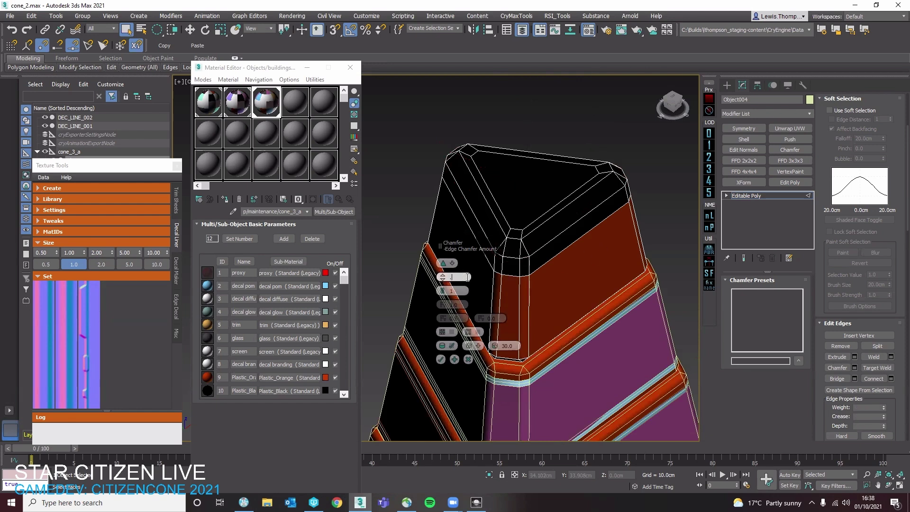
pyautogui.click(510, 262)
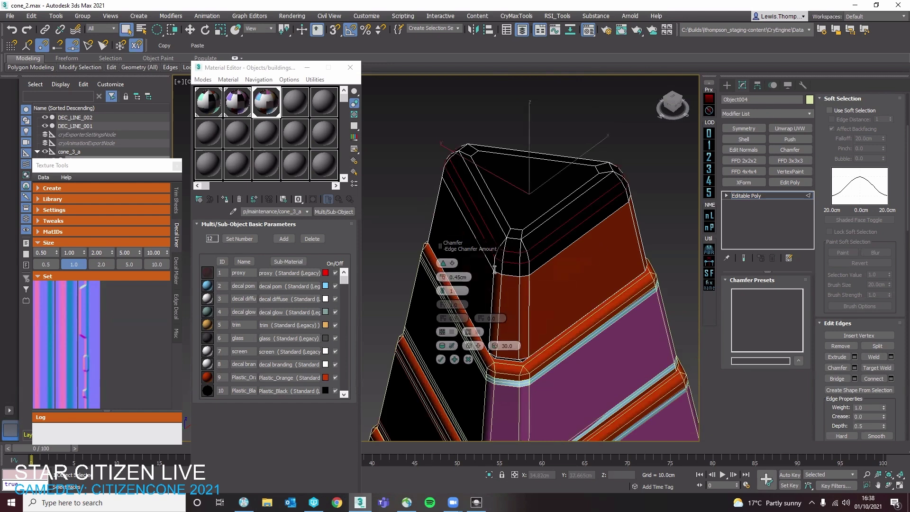
pyautogui.keyDown('alt'); pyautogui.moveTo(523, 266); pyautogui.dragTo(475, 228, button='middle'); pyautogui.keyUp('alt')
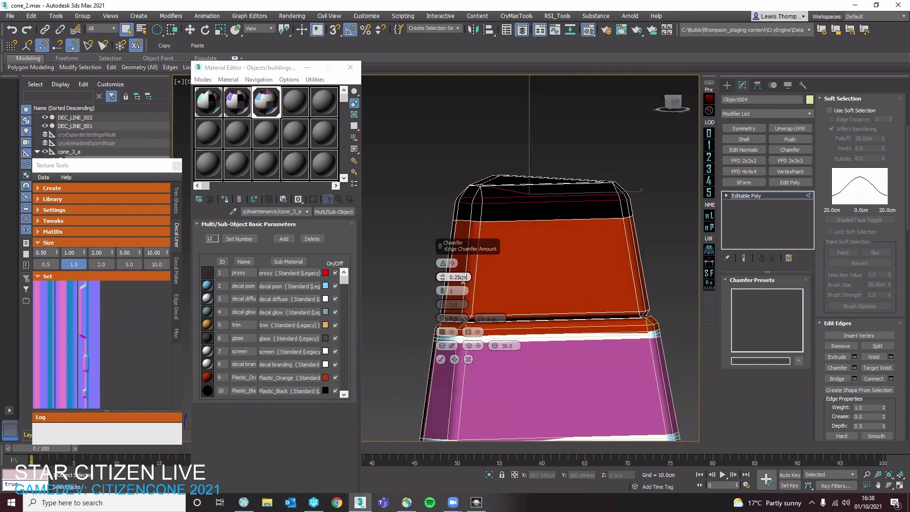
# Convert the chamfered top segment to an Editable Poly
pyautogui.rightClick(491, 305)
pyautogui.rightClick(489, 302)
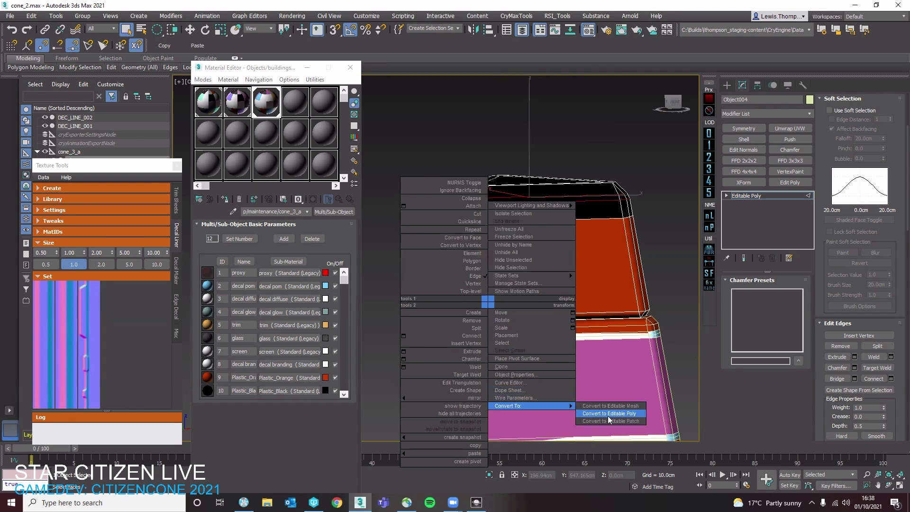
pyautogui.click(605, 414)
pyautogui.scroll(5, 588, 203)
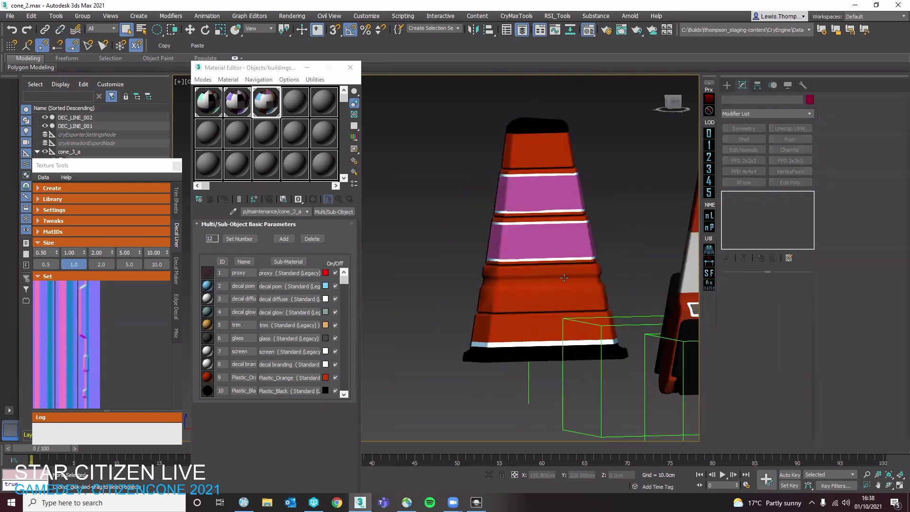
# Isolate the cone's base segment and keep it selected
pyautogui.click(576, 270)
pyautogui.scroll(2, 576, 270)
pyautogui.keyDown('alt'); pyautogui.moveTo(576, 269); pyautogui.dragTo(589, 314, button='middle'); pyautogui.keyUp('alt')
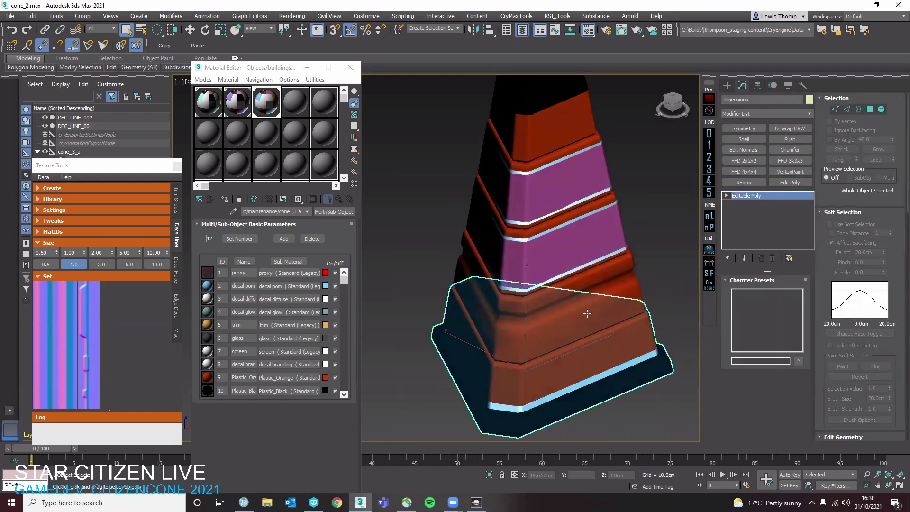
pyautogui.scroll(-3, 616, 352)
pyautogui.moveTo(615, 351)
pyautogui.mouseDown(button='middle')
pyautogui.moveTo(561, 290)
pyautogui.moveTo(624, 326)
pyautogui.moveTo(600, 349)
pyautogui.mouseUp(button='middle')
pyautogui.hotkey('alt', 'q')
pyautogui.scroll(-1, 623, 325)
pyautogui.click(602, 353)
pyautogui.click(530, 319)
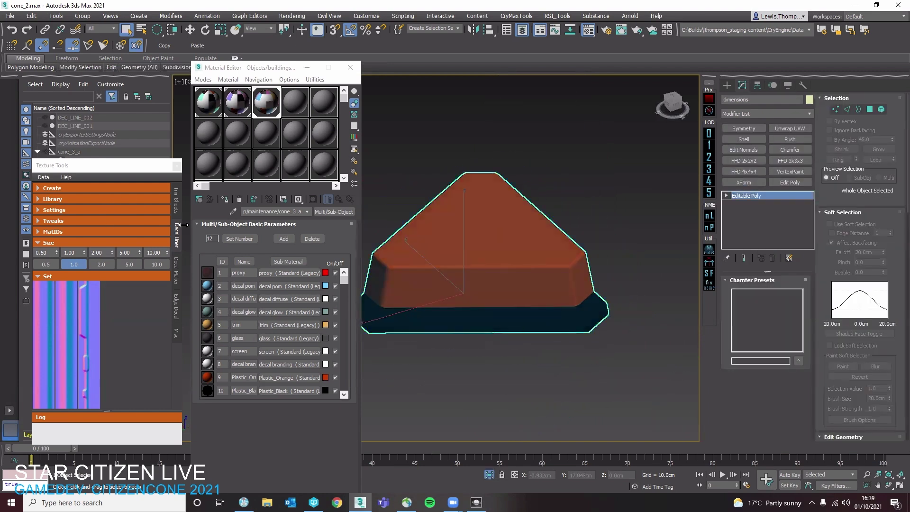
# Place one rectangular quad decal on each of the base's three sloped sides with Decal Maker
pyautogui.click(178, 266)
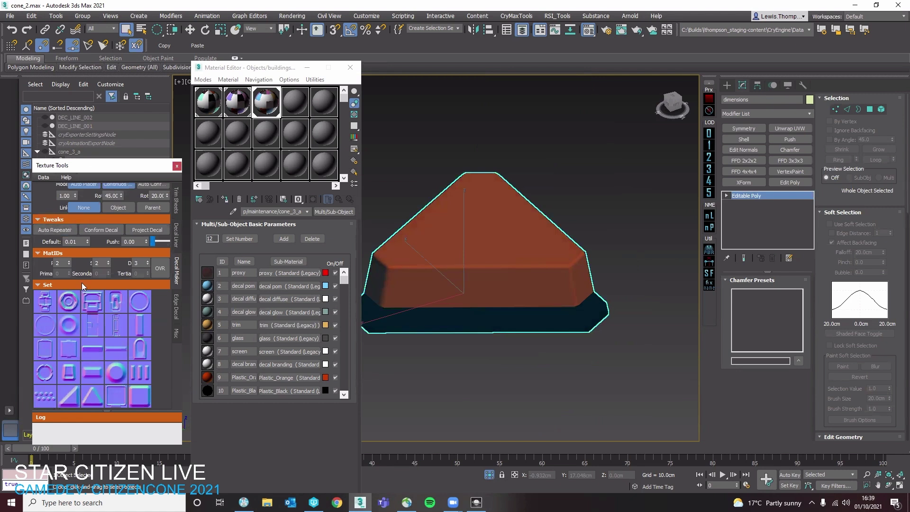
pyautogui.keyDown('alt'); pyautogui.moveTo(492, 352); pyautogui.dragTo(557, 318, button='middle'); pyautogui.keyUp('alt')
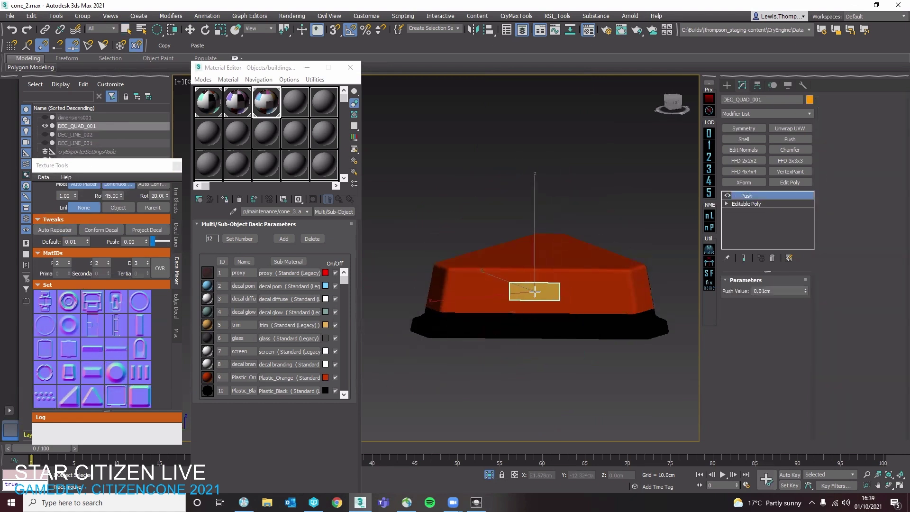
pyautogui.keyDown('alt'); pyautogui.moveTo(510, 295); pyautogui.dragTo(554, 297, button='middle'); pyautogui.keyUp('alt')
pyautogui.moveTo(394, 309); pyautogui.dragTo(580, 311, button='middle')
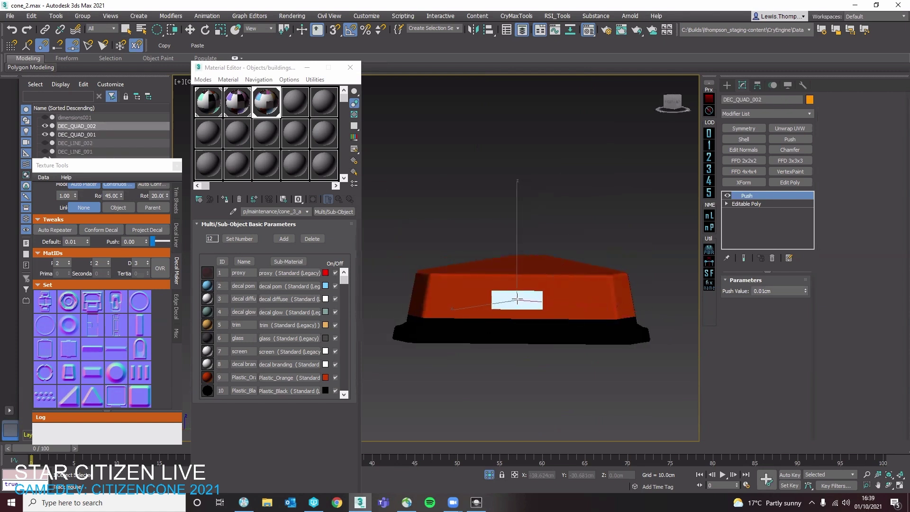
pyautogui.click(516, 298)
pyautogui.keyDown('alt'); pyautogui.moveTo(503, 305); pyautogui.dragTo(575, 306, button='middle'); pyautogui.keyUp('alt')
pyautogui.moveTo(443, 309); pyautogui.dragTo(564, 313, button='middle')
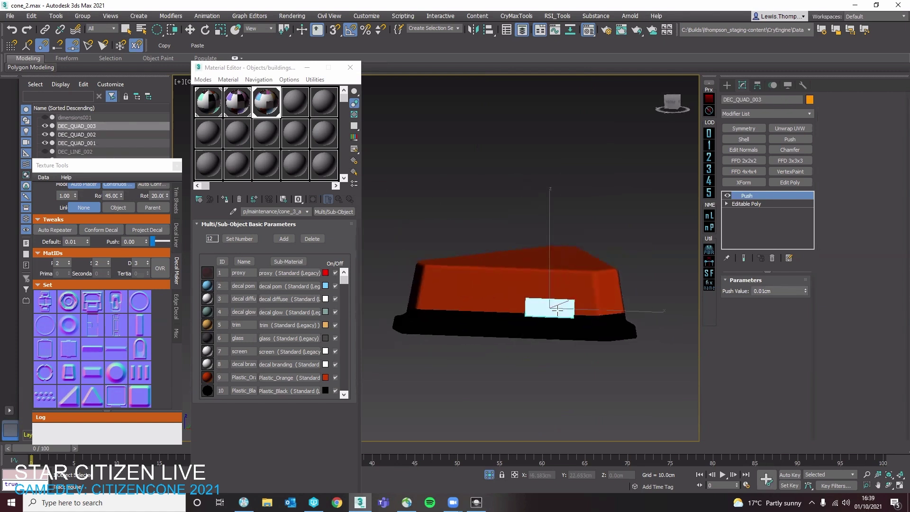
pyautogui.rightClick(532, 306)
# Show edged faces and centre the first decal quad on its side of the base using local axes
pyautogui.keyDown('alt'); pyautogui.moveTo(494, 302); pyautogui.dragTo(600, 309, button='middle'); pyautogui.keyUp('alt')
pyautogui.click(498, 307)
pyautogui.press('F4')
pyautogui.click(487, 315)
pyautogui.keyDown('alt'); pyautogui.moveTo(489, 316); pyautogui.dragTo(514, 317, button='middle'); pyautogui.keyUp('alt')
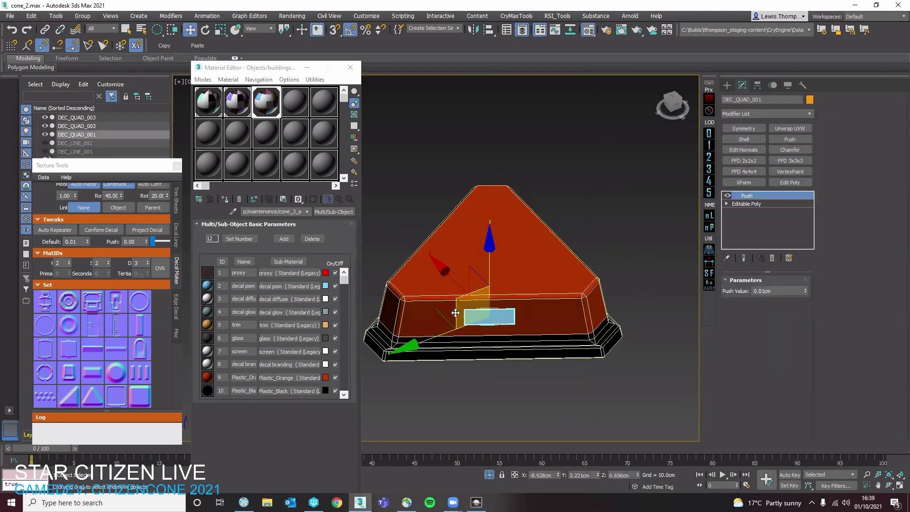
pyautogui.scroll(6, 483, 318)
pyautogui.rightClick(495, 317)
pyautogui.click(521, 307)
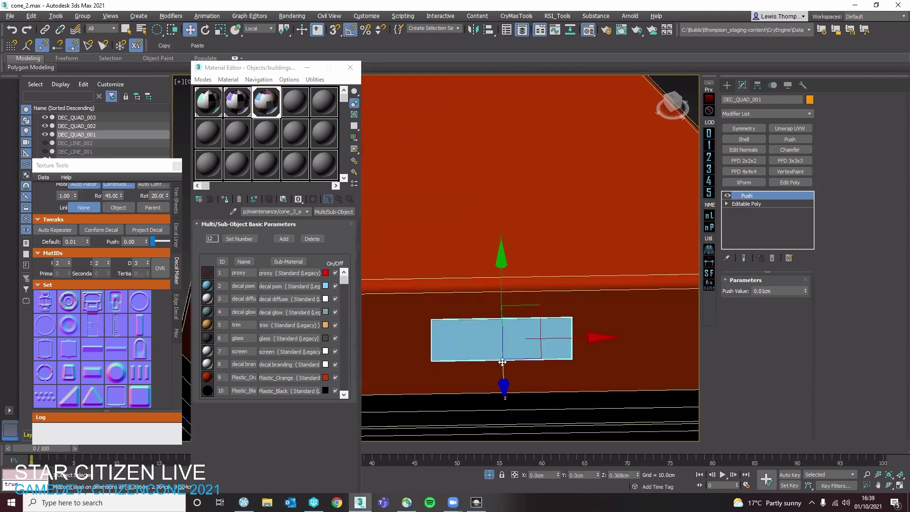
pyautogui.moveTo(503, 361); pyautogui.dragTo(502, 363)
pyautogui.scroll(-6, 453, 339)
# Align the other two decal quads with the middle of their sides of the base
pyautogui.keyDown('alt'); pyautogui.moveTo(450, 338); pyautogui.dragTo(522, 339, button='middle'); pyautogui.keyUp('alt')
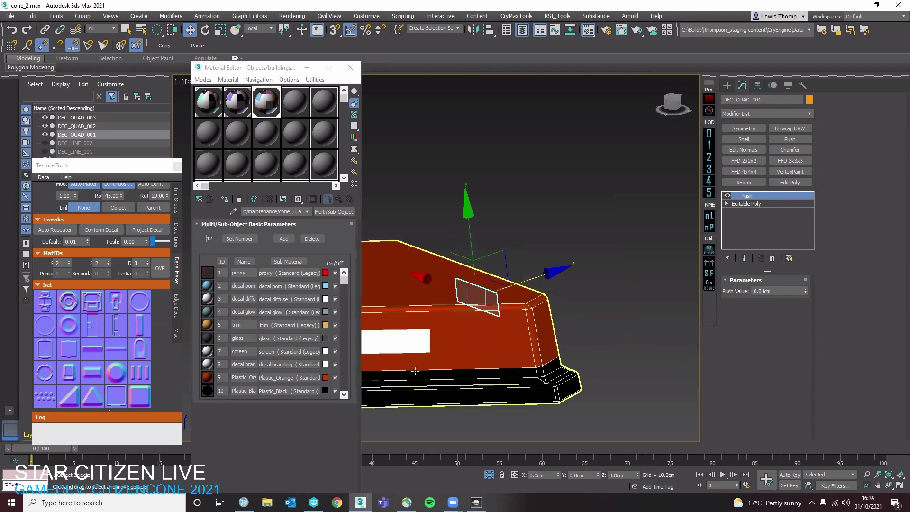
pyautogui.click(403, 344)
pyautogui.moveTo(403, 343); pyautogui.dragTo(578, 328, button='middle')
pyautogui.keyDown('alt'); pyautogui.moveTo(578, 328); pyautogui.dragTo(602, 342, button='middle'); pyautogui.keyUp('alt')
pyautogui.click(398, 327)
pyautogui.moveTo(463, 342); pyautogui.dragTo(556, 344, button='middle')
pyautogui.moveTo(556, 345)
pyautogui.keyDown('alt'); pyautogui.mouseDown(button='middle')
pyautogui.moveTo(573, 348)
pyautogui.moveTo(553, 326)
pyautogui.moveTo(563, 319)
pyautogui.moveTo(521, 337)
pyautogui.mouseUp(button='middle'); pyautogui.keyUp('alt')
pyautogui.press('s')
# Attach the three decal quads to the base segment and export the cone
pyautogui.scroll(-5, 541, 325)
pyautogui.click(522, 336)
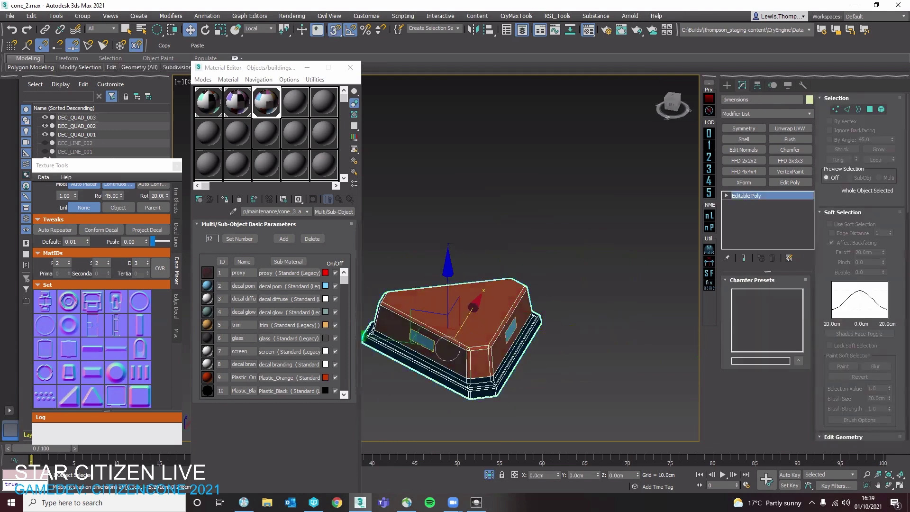
pyautogui.scroll(-4, 851, 345)
pyautogui.press('4')
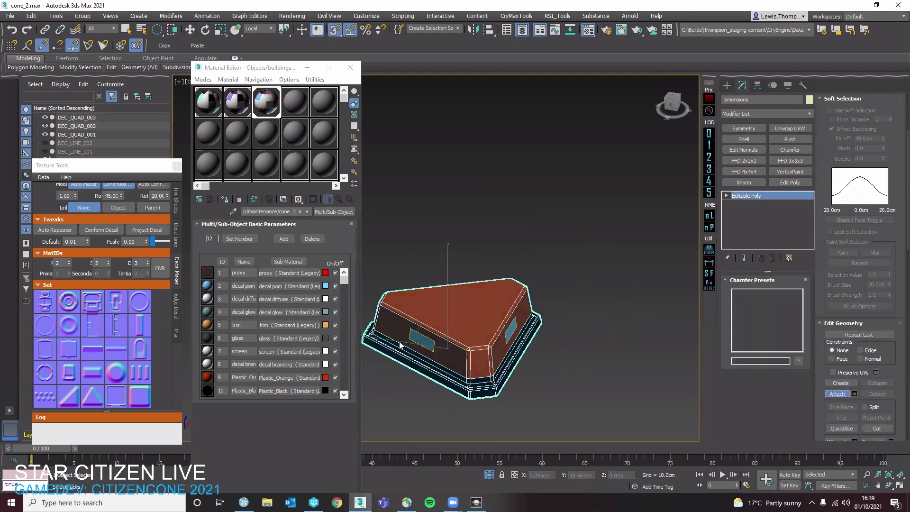
pyautogui.keyDown('alt'); pyautogui.moveTo(459, 337); pyautogui.dragTo(432, 334, button='middle'); pyautogui.keyUp('alt')
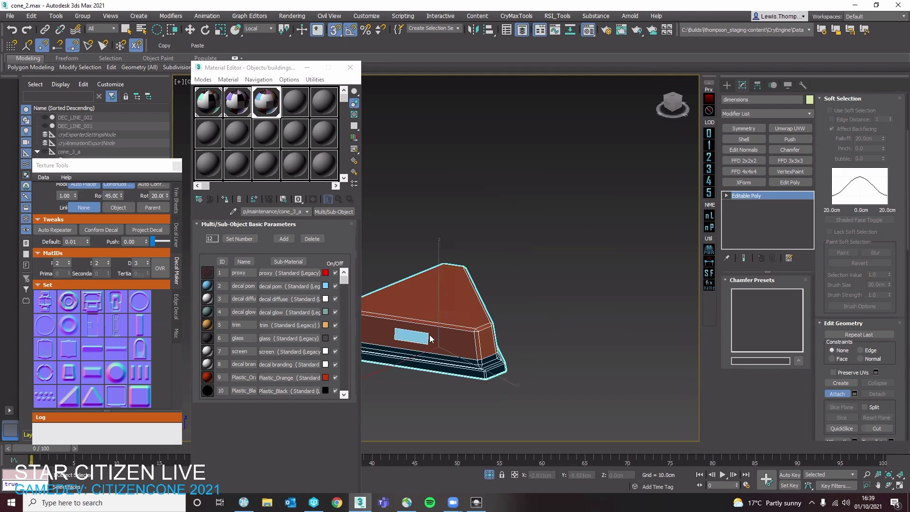
pyautogui.press('w')
pyautogui.click(551, 329)
pyautogui.hotkey('ctrl', 'e')
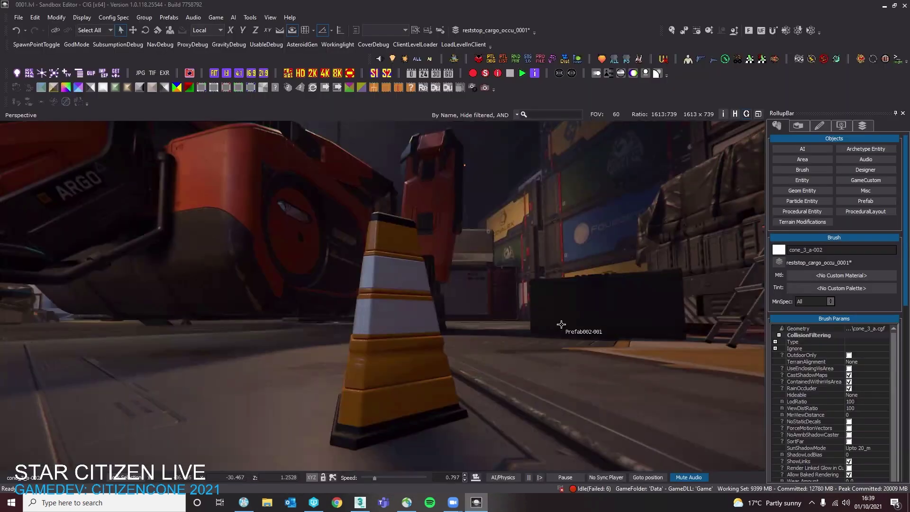
# Examine the base decals of the exported cone from close up and from a distance in Sandbox Editor
pyautogui.moveTo(564, 321); pyautogui.dragTo(518, 335, button='right')
pyautogui.press('w')
pyautogui.press('s')
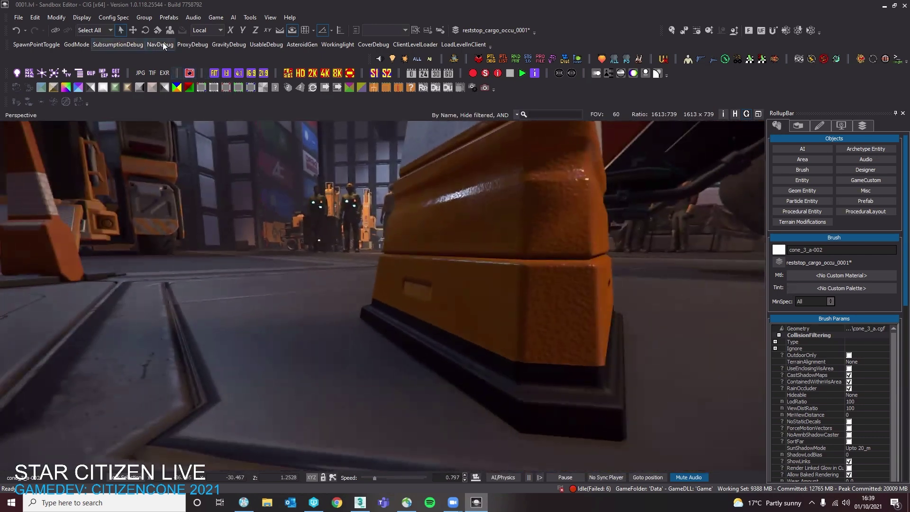
pyautogui.click(124, 28)
pyautogui.moveTo(463, 301); pyautogui.dragTo(521, 304, button='right')
pyautogui.press('s')
pyautogui.press('d')
pyautogui.press('w')
pyautogui.press('s')
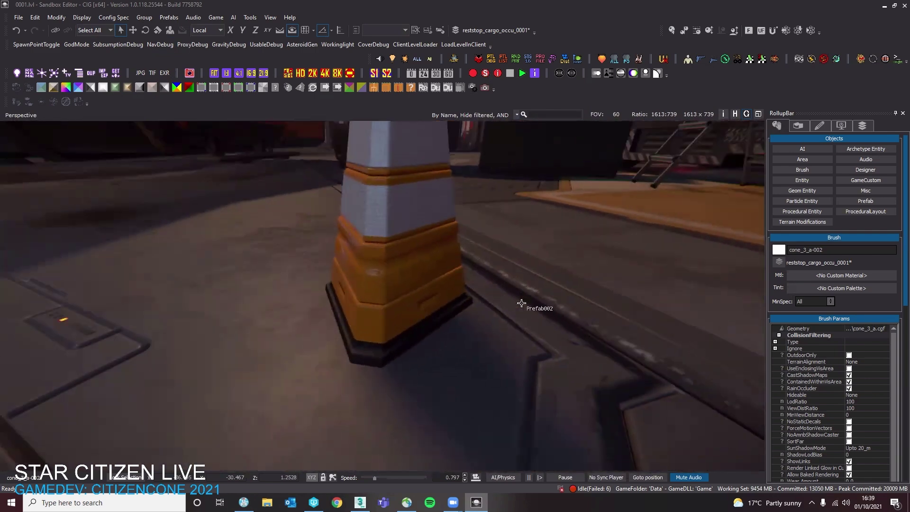
# Return to 3ds Max, enter element selection on the base and open the decal pom sub-material's map settings
pyautogui.hotkey('alt', 'Tab')
pyautogui.click(417, 343)
pyautogui.press('4')
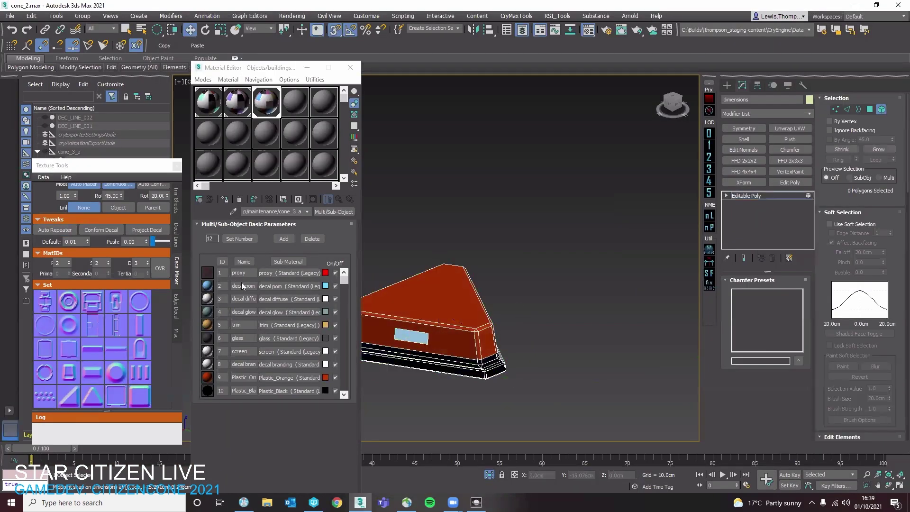
pyautogui.click(279, 288)
pyautogui.scroll(-8, 309, 416)
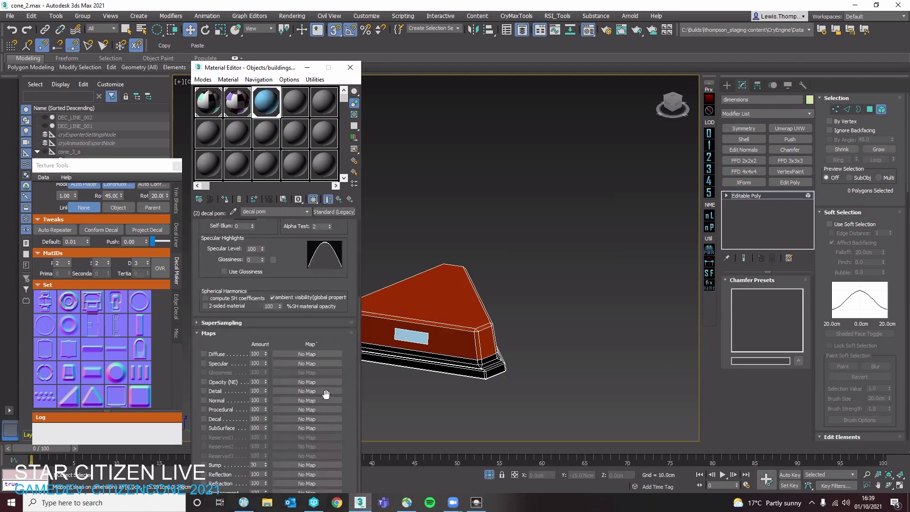
pyautogui.scroll(5, 350, 372)
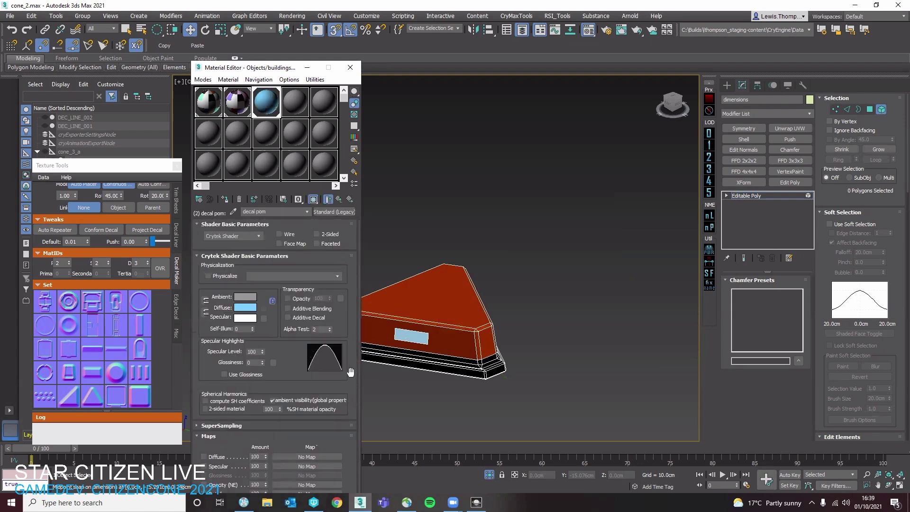
pyautogui.scroll(-1, 828, 299)
# Sync the material from the editor in CIG Exporter with Normal Maps included
pyautogui.click(804, 85)
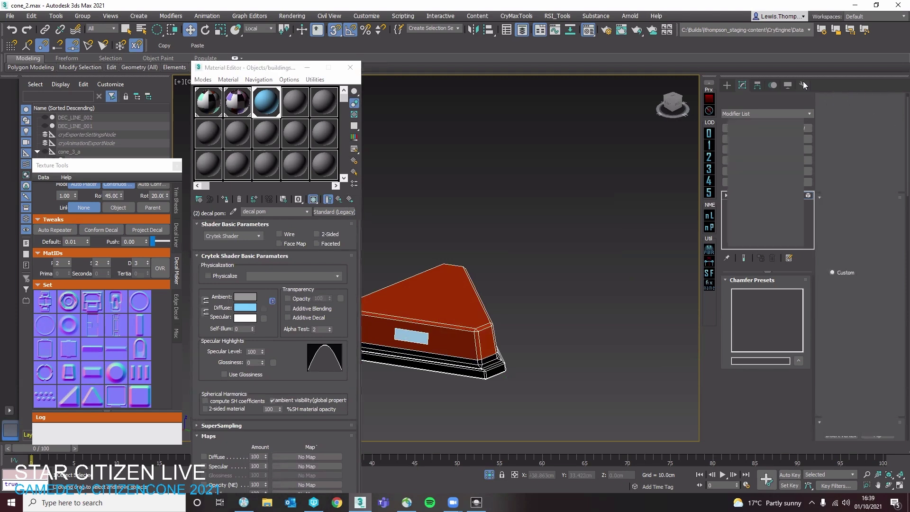
pyautogui.click(834, 437)
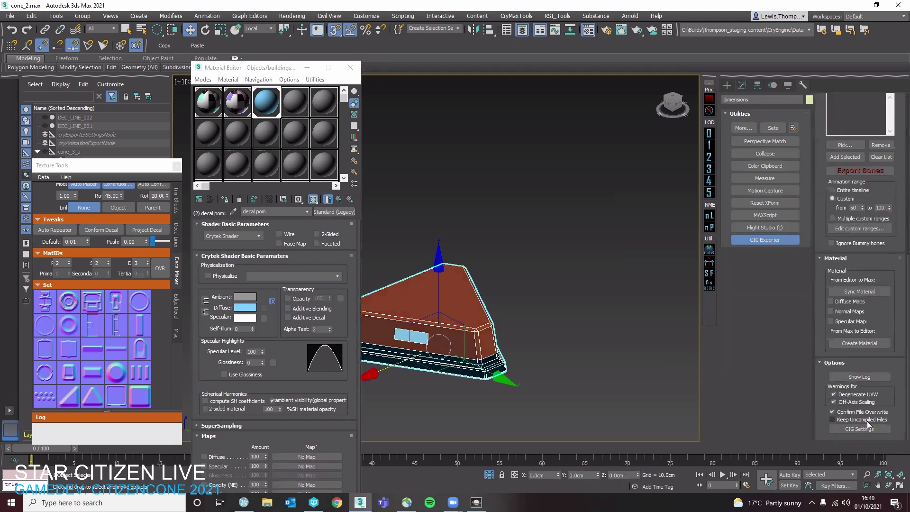
pyautogui.click(860, 291)
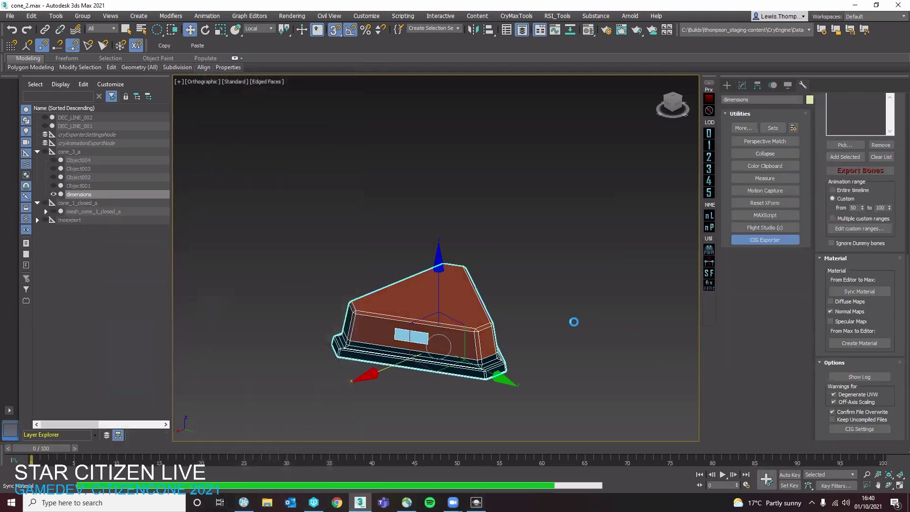
# Copy the decal pom material's normal map to its Diffuse slot and disable the Normal map
pyautogui.scroll(-3, 304, 429)
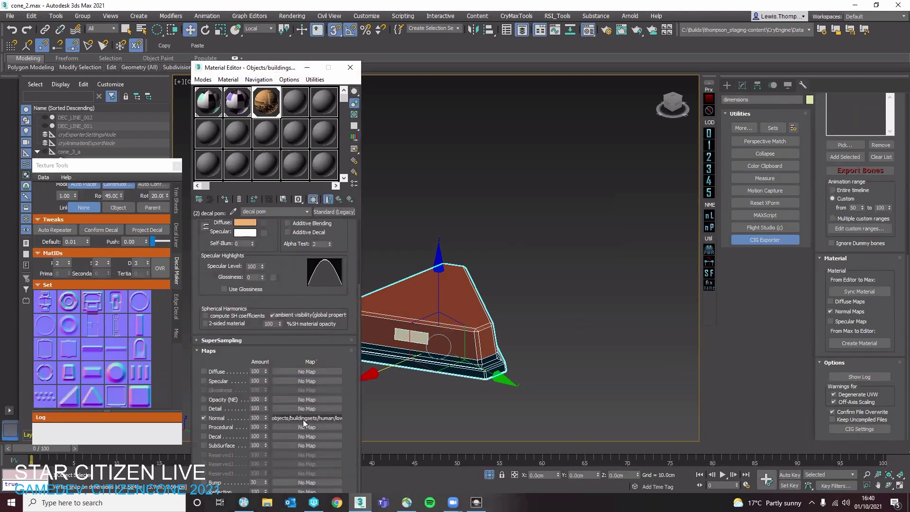
pyautogui.moveTo(294, 370); pyautogui.dragTo(298, 372)
pyautogui.click(249, 354)
pyautogui.click(212, 418)
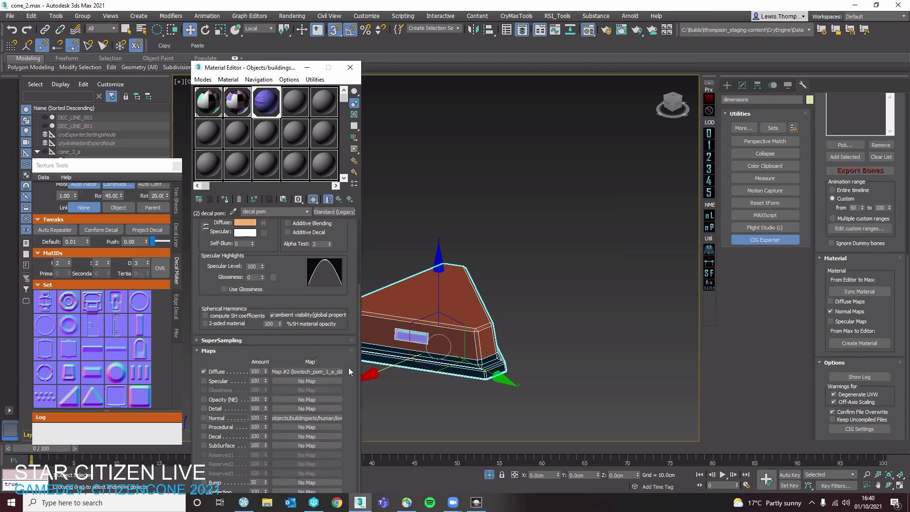
# Set the decal pom material's specular colour to black and close the Material Editor
pyautogui.scroll(4, 497, 347)
pyautogui.click(245, 233)
pyautogui.click(304, 109)
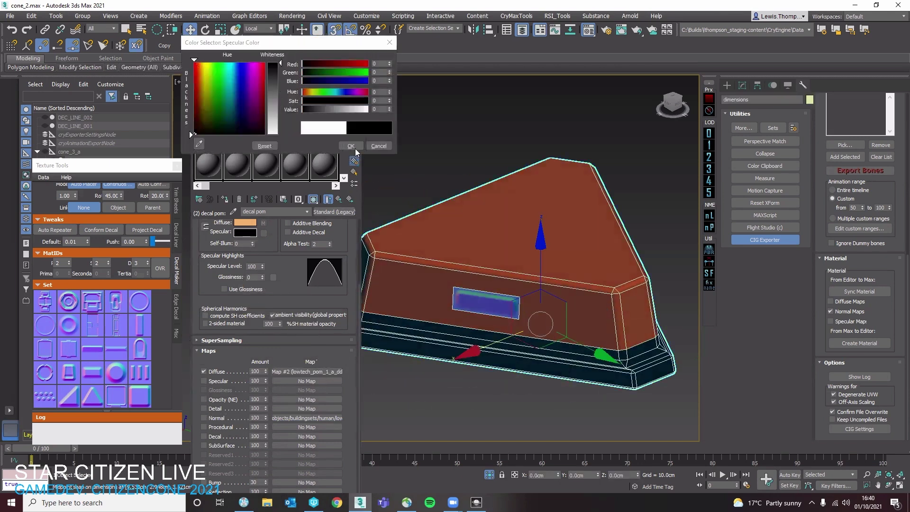
pyautogui.press('o')
pyautogui.click(159, 135)
pyautogui.click(351, 145)
pyautogui.click(356, 73)
# Select the three decal elements on the base and scale them up
pyautogui.scroll(-4, 549, 249)
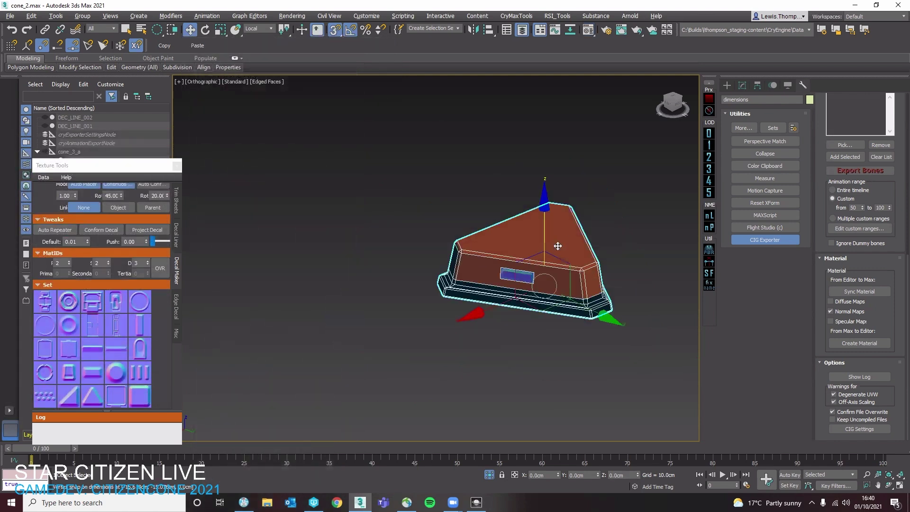
pyautogui.keyDown('alt'); pyautogui.moveTo(549, 249); pyautogui.dragTo(559, 240, button='middle'); pyautogui.keyUp('alt')
pyautogui.scroll(4, 522, 284)
pyautogui.press('5')
pyautogui.click(522, 286)
pyautogui.keyDown('alt'); pyautogui.moveTo(521, 285); pyautogui.dragTo(486, 301, button='middle'); pyautogui.keyUp('alt')
pyautogui.press('q')
pyautogui.press('r')
pyautogui.keyDown('ctrl'); pyautogui.click(444, 330); pyautogui.keyUp('ctrl')
pyautogui.press('w')
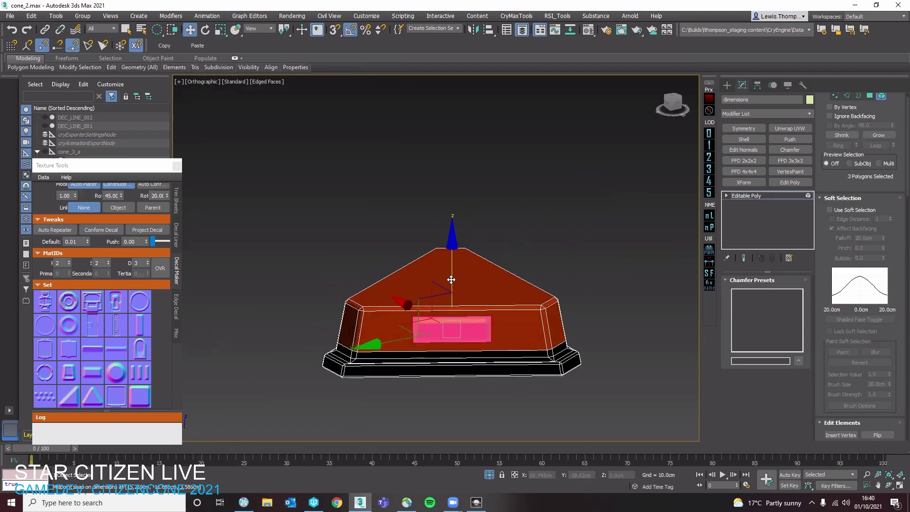
# Leave element editing, export the cone with the enlarged decals and switch to Sandbox Editor
pyautogui.click(583, 257)
pyautogui.press('5')
pyautogui.click(605, 255)
pyautogui.hotkey('ctrl', 'e')
pyautogui.hotkey('alt', 'Tab')
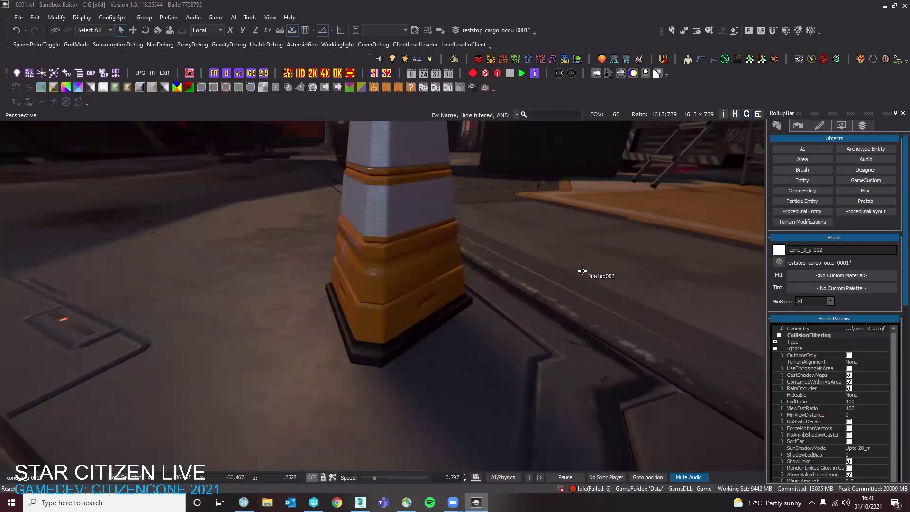
# Switch to 3ds Max, bring the hidden cone parts back into view and select the ridged section above the base
pyautogui.moveTo(582, 271); pyautogui.dragTo(478, 472, button='right')
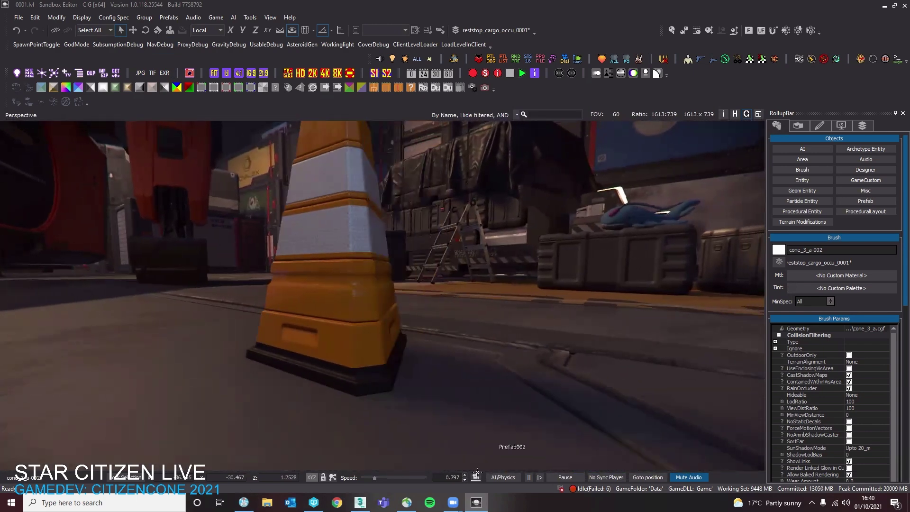
pyautogui.click(363, 505)
pyautogui.click(482, 354)
pyautogui.scroll(-4, 484, 354)
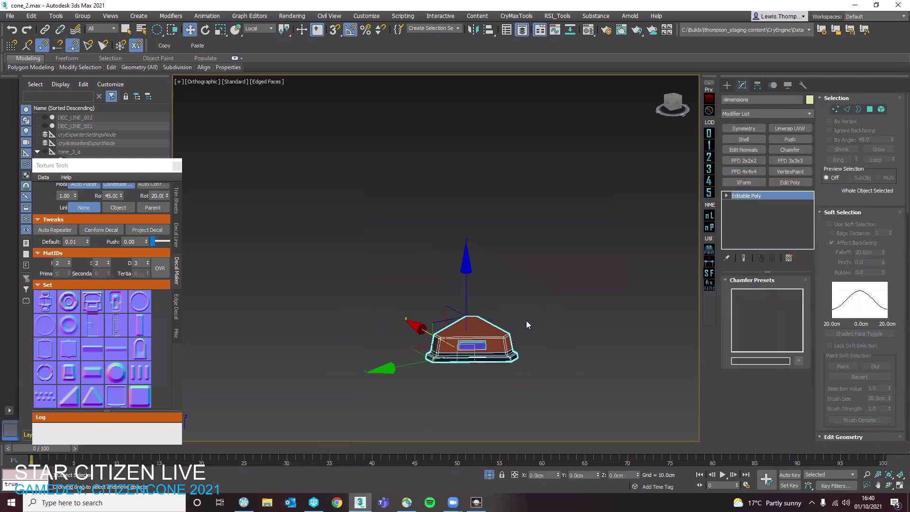
pyautogui.click(527, 324)
pyautogui.hotkey('ctrl', 'e')
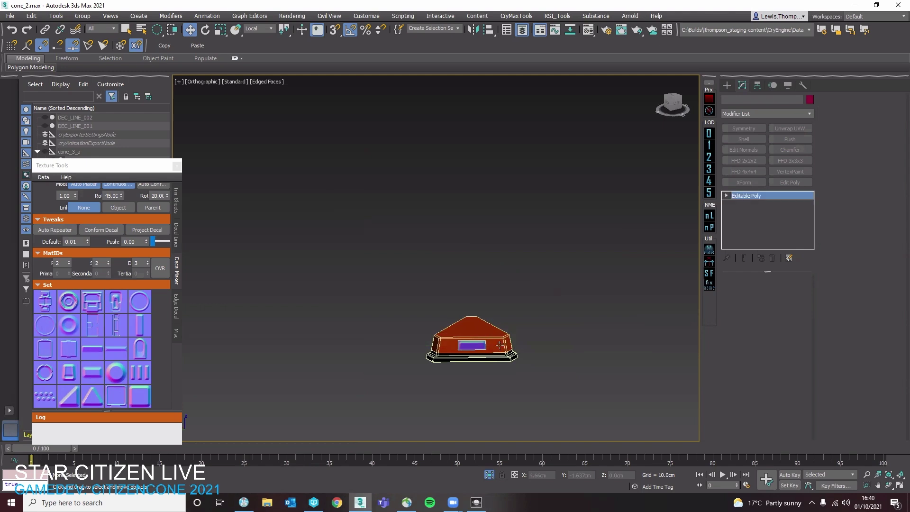
pyautogui.click(500, 347)
pyautogui.keyDown('alt'); pyautogui.moveTo(494, 346); pyautogui.dragTo(502, 337, button='middle'); pyautogui.keyUp('alt')
pyautogui.scroll(3, 502, 337)
pyautogui.rightClick(555, 346)
pyautogui.click(581, 260)
pyautogui.keyDown('alt'); pyautogui.moveTo(581, 266); pyautogui.dragTo(541, 279, button='middle'); pyautogui.keyUp('alt')
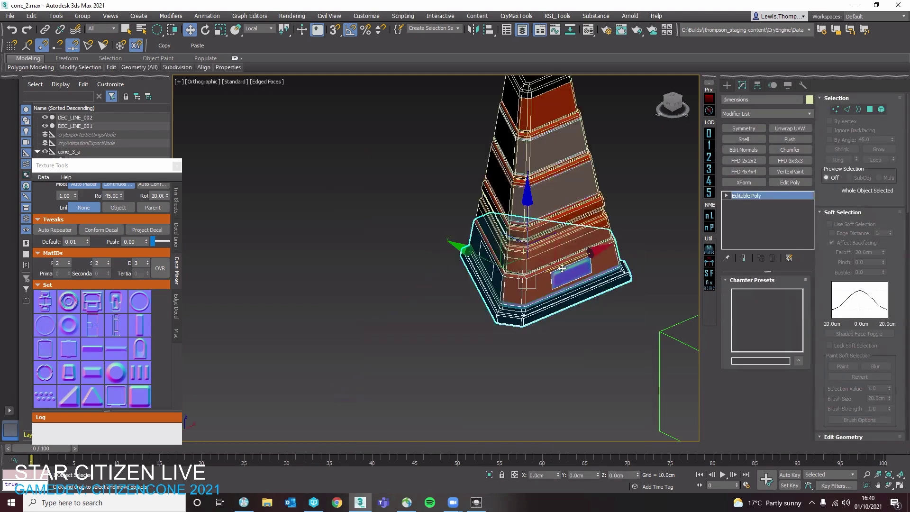
pyautogui.click(561, 243)
pyautogui.moveTo(512, 324); pyautogui.dragTo(452, 430, button='middle')
pyautogui.keyDown('alt'); pyautogui.moveTo(453, 430); pyautogui.dragTo(450, 403, button='middle'); pyautogui.keyUp('alt')
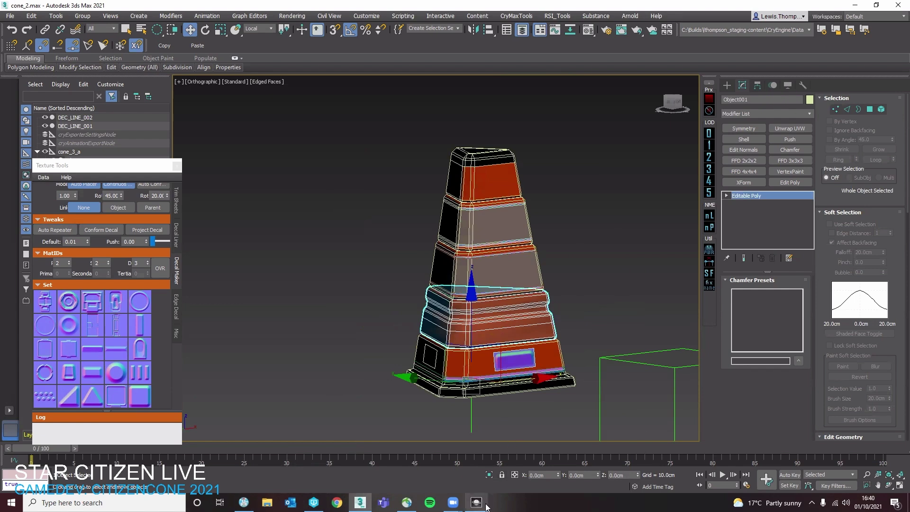
# Switch to Sandbox Editor and examine the cone beside the existing cones from several distances, then in game mode
pyautogui.moveTo(483, 505)
pyautogui.click(479, 468)
pyautogui.moveTo(467, 284); pyautogui.dragTo(420, 259, button='right')
pyautogui.press('s')
pyautogui.press('w')
pyautogui.press('s')
pyautogui.moveTo(510, 313); pyautogui.dragTo(418, 308, button='right')
pyautogui.press('s')
pyautogui.press('s')
pyautogui.press('w')
pyautogui.press('d')
pyautogui.press('a')
pyautogui.press('w')
pyautogui.press('w')
pyautogui.press('s')
pyautogui.press('w')
pyautogui.press('s')
pyautogui.hotkey('ctrl', 'g')
pyautogui.press('w')
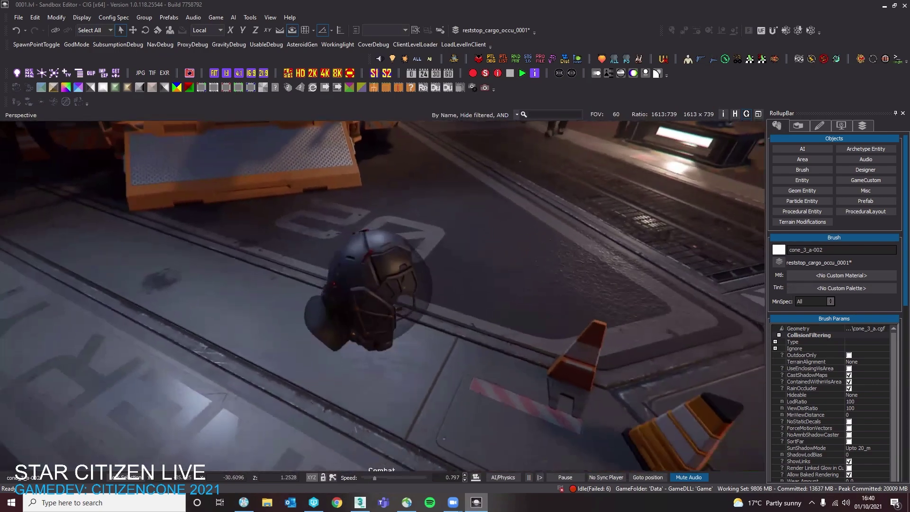
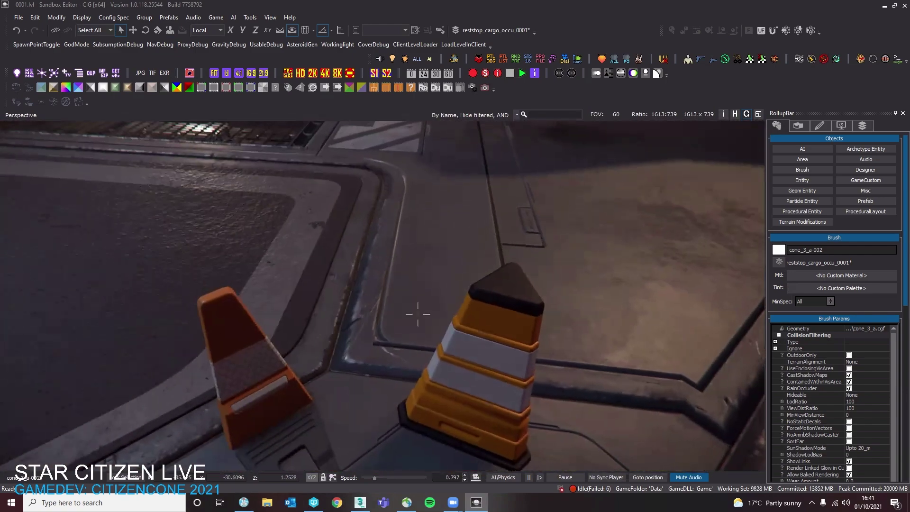
# Return to 3ds Max and select the wide lower polygon on the front of the ridged section
pyautogui.moveTo(418, 314)
pyautogui.mouseDown(button='right')
pyautogui.moveTo(382, 297)
pyautogui.moveTo(403, 297)
pyautogui.moveTo(403, 313)
pyautogui.moveTo(427, 313)
pyautogui.moveTo(383, 295)
pyautogui.moveTo(382, 279)
pyautogui.moveTo(403, 298)
pyautogui.moveTo(408, 284)
pyautogui.moveTo(389, 285)
pyautogui.moveTo(403, 280)
pyautogui.moveTo(418, 251)
pyautogui.moveTo(403, 285)
pyautogui.moveTo(412, 331)
pyautogui.moveTo(369, 465)
pyautogui.mouseUp(button='right')
pyautogui.click(368, 465)
pyautogui.click(360, 502)
pyautogui.click(495, 245)
pyautogui.click(504, 321)
pyautogui.scroll(6, 504, 321)
pyautogui.press('4')
pyautogui.scroll(-4, 478, 331)
pyautogui.moveTo(479, 331)
pyautogui.keyDown('alt'); pyautogui.mouseDown(button='middle')
pyautogui.moveTo(460, 354)
pyautogui.moveTo(449, 313)
pyautogui.moveTo(467, 319)
pyautogui.mouseUp(button='middle'); pyautogui.keyUp('alt')
pyautogui.click(477, 335)
pyautogui.click(477, 337)
pyautogui.press('4')
pyautogui.press('4')
pyautogui.scroll(-4, 449, 311)
pyautogui.press('4')
pyautogui.scroll(5, 455, 329)
pyautogui.press('4')
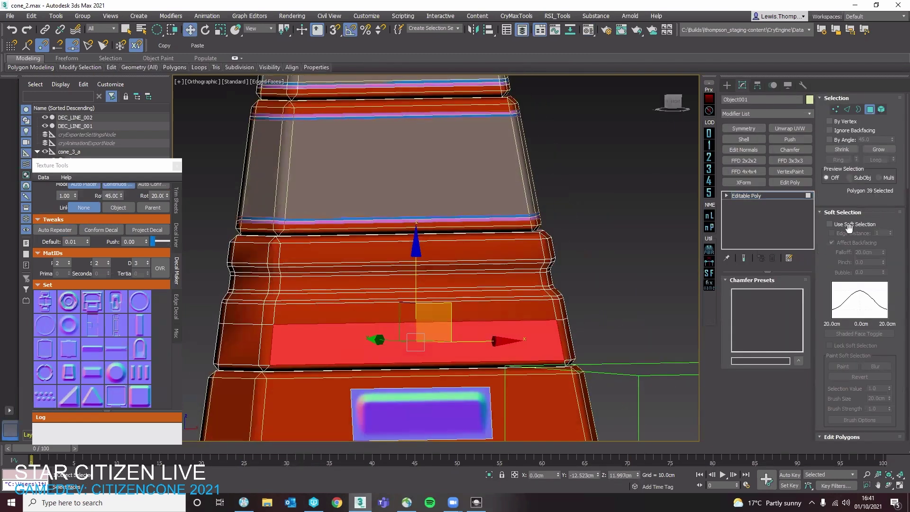
# Inset the selected polygon and scale the inset's vertices horizontally to form a much narrower panel
pyautogui.scroll(-13, 861, 265)
pyautogui.click(891, 286)
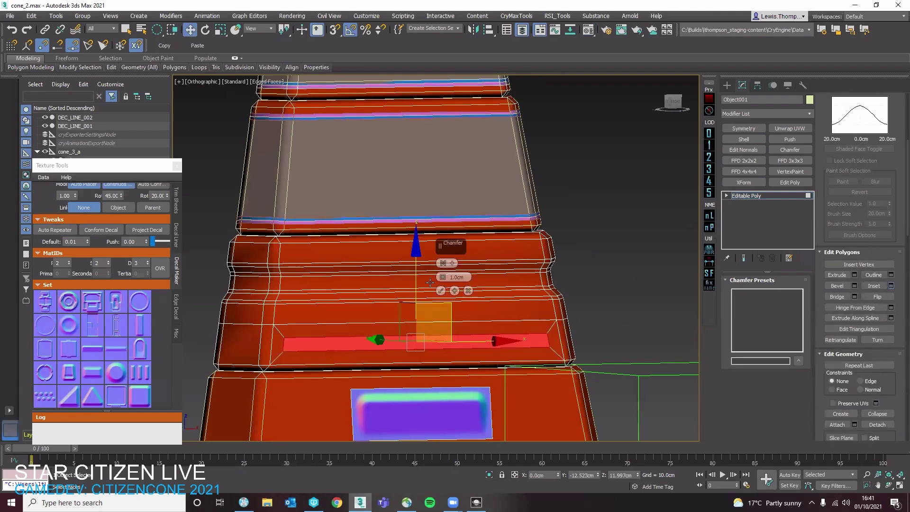
pyautogui.moveTo(442, 278); pyautogui.dragTo(441, 265)
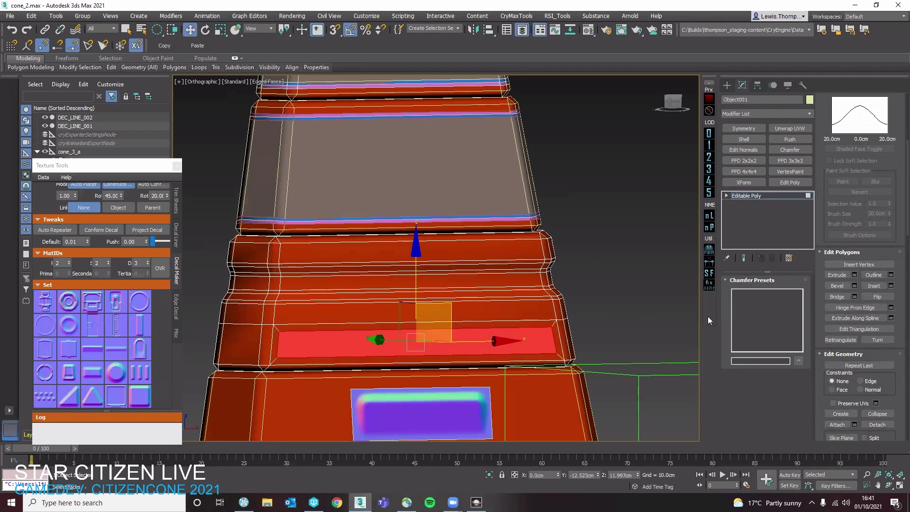
pyautogui.scroll(12, 851, 285)
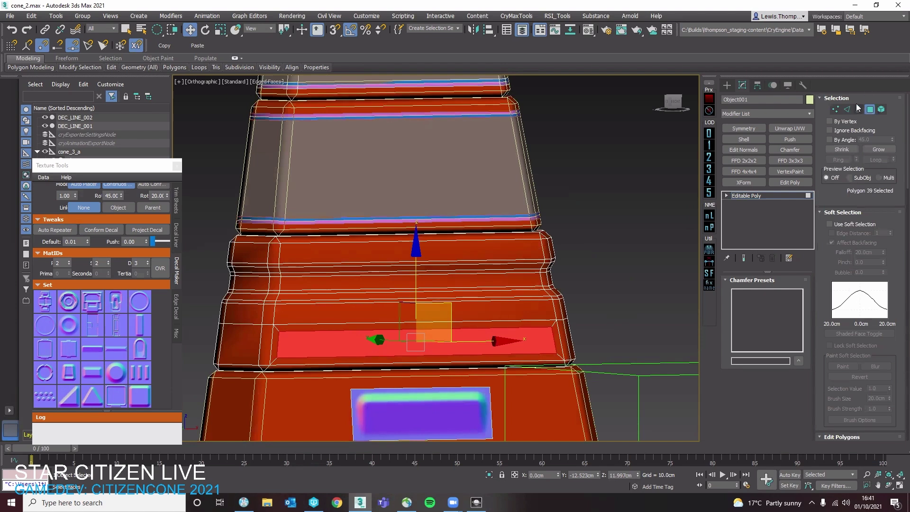
pyautogui.click(836, 109)
pyautogui.press('r')
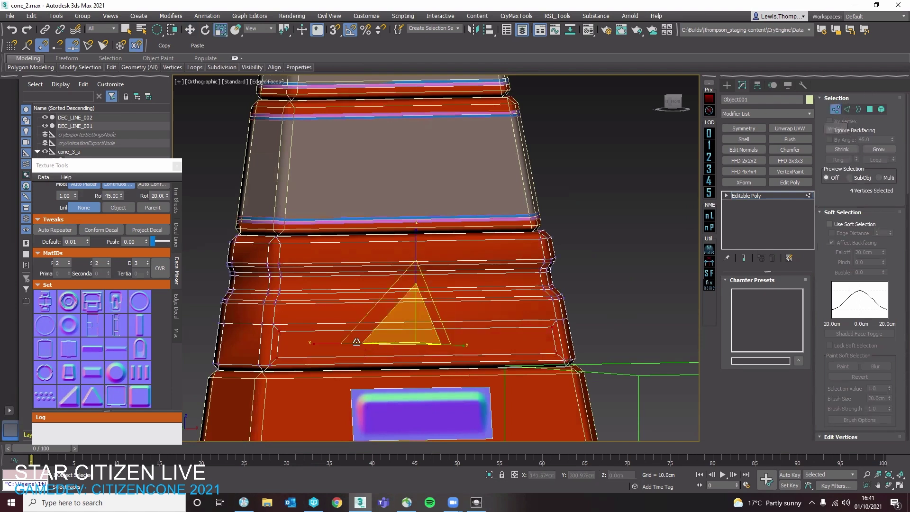
pyautogui.moveTo(374, 342); pyautogui.dragTo(330, 343)
pyautogui.keyDown('alt'); pyautogui.moveTo(379, 332); pyautogui.dragTo(408, 329, button='middle'); pyautogui.keyUp('alt')
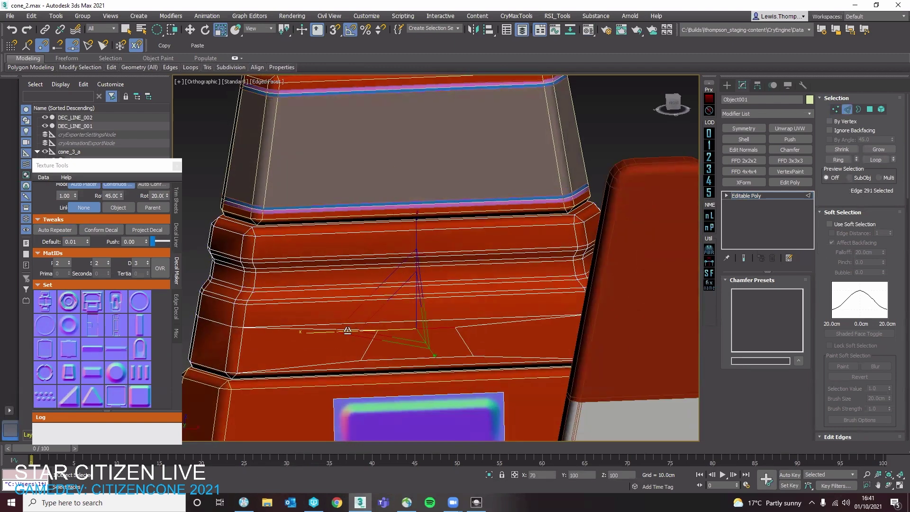
# Extrude the narrow inset polygon inward with a height of -1 cm
pyautogui.press('4')
pyautogui.click(401, 341)
pyautogui.keyDown('alt'); pyautogui.moveTo(453, 349); pyautogui.dragTo(474, 360, button='middle'); pyautogui.keyUp('alt')
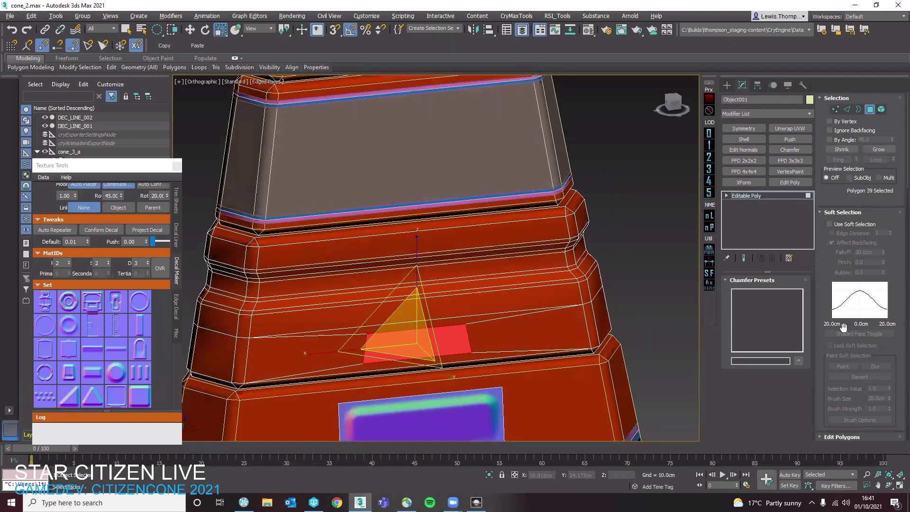
pyautogui.scroll(-2, 859, 310)
pyautogui.click(856, 346)
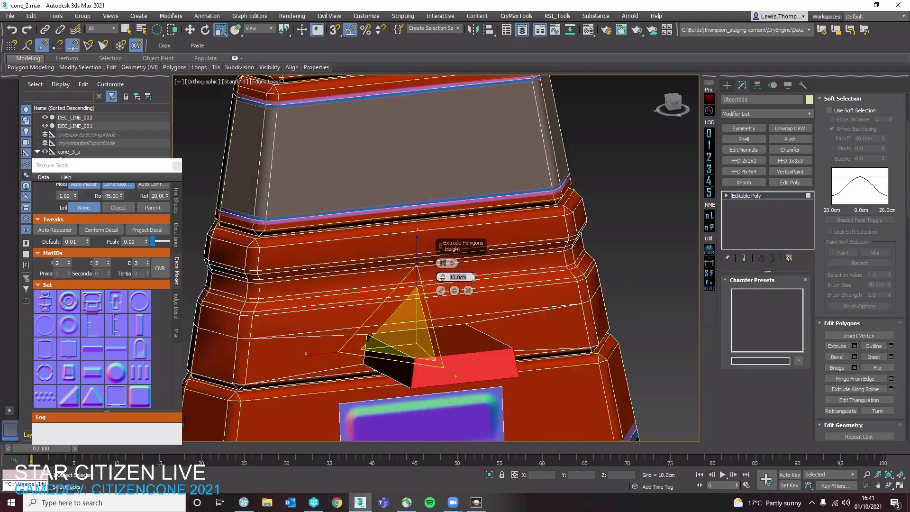
pyautogui.write('-1')
pyautogui.press('Return')
pyautogui.click(442, 291)
# Grow the polygon selection to cover the walls of the recess and convert it to edges
pyautogui.keyDown('alt'); pyautogui.moveTo(429, 330); pyautogui.dragTo(476, 355, button='middle'); pyautogui.keyUp('alt')
pyautogui.scroll(3, 477, 355)
pyautogui.scroll(-5, 889, 389)
pyautogui.scroll(5, 894, 286)
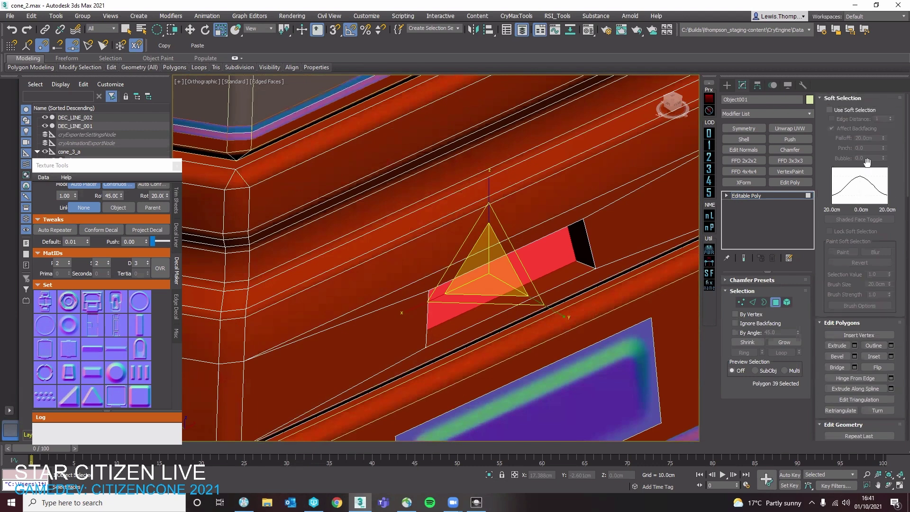
pyautogui.click(869, 97)
pyautogui.scroll(-3, 880, 117)
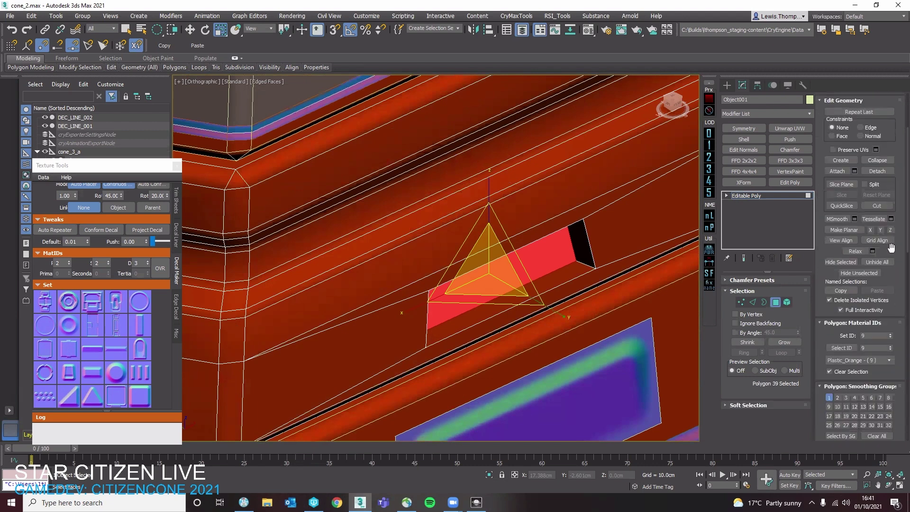
pyautogui.scroll(-1, 854, 307)
pyautogui.click(787, 342)
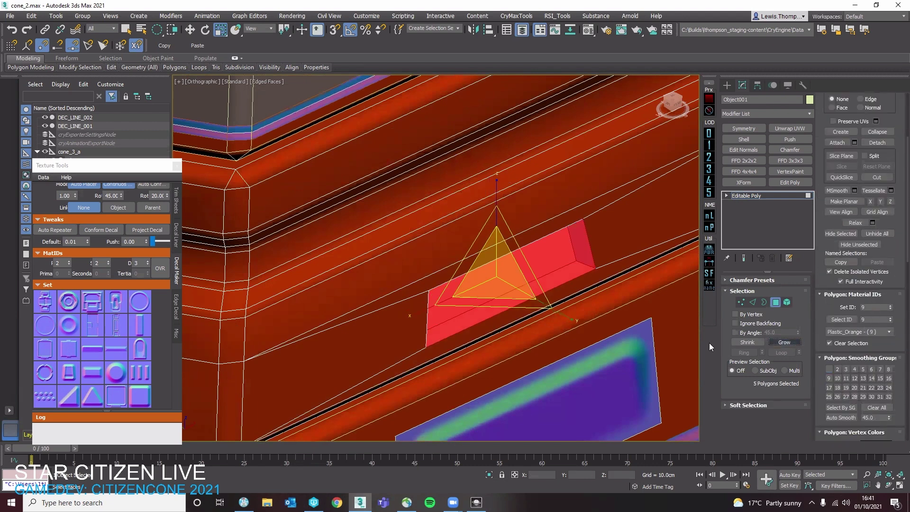
pyautogui.keyDown('ctrl'); pyautogui.click(749, 304); pyautogui.keyUp('ctrl')
# Chamfer the selected recess edges by 0.15 cm
pyautogui.scroll(-2, 533, 269)
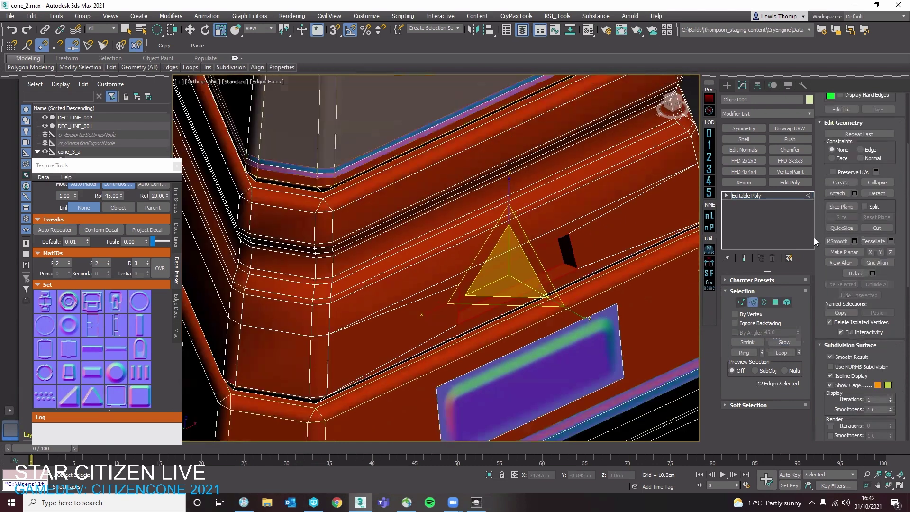
pyautogui.scroll(2, 854, 258)
pyautogui.scroll(2, 855, 257)
pyautogui.click(856, 142)
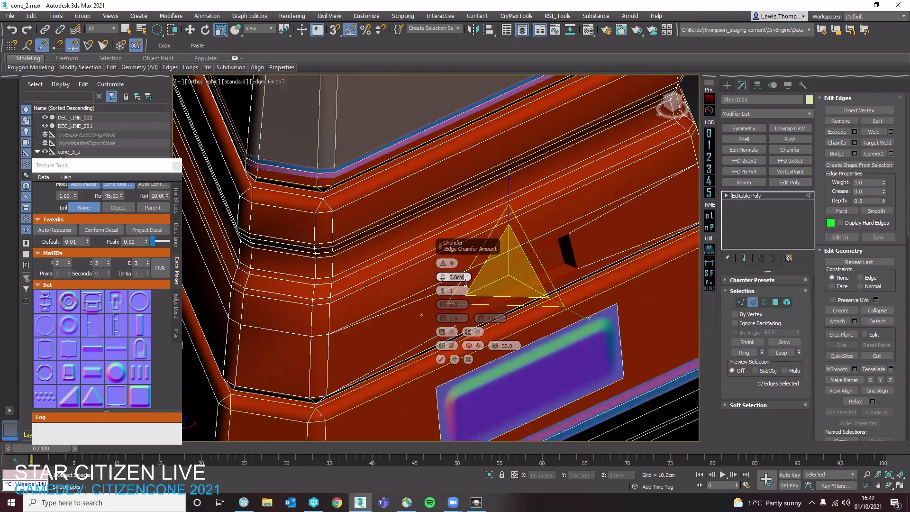
pyautogui.write('.25')
pyautogui.press('Return')
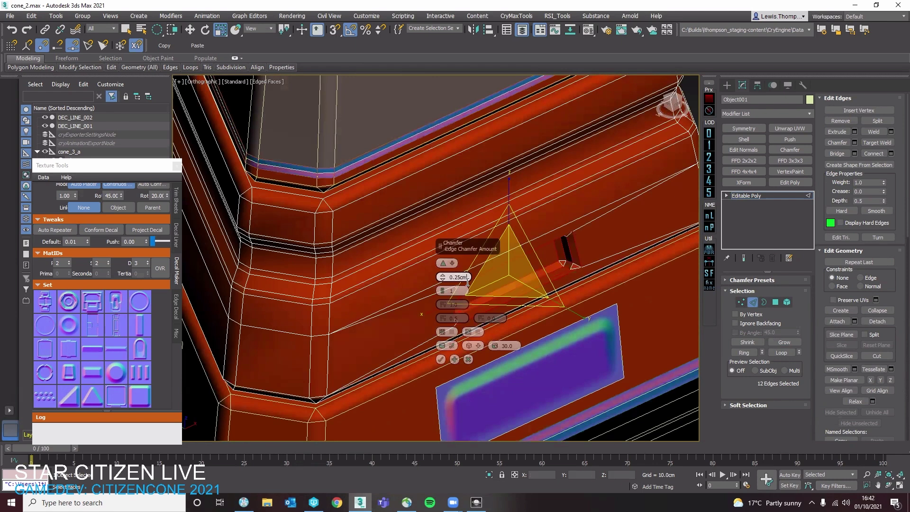
pyautogui.scroll(3, 562, 274)
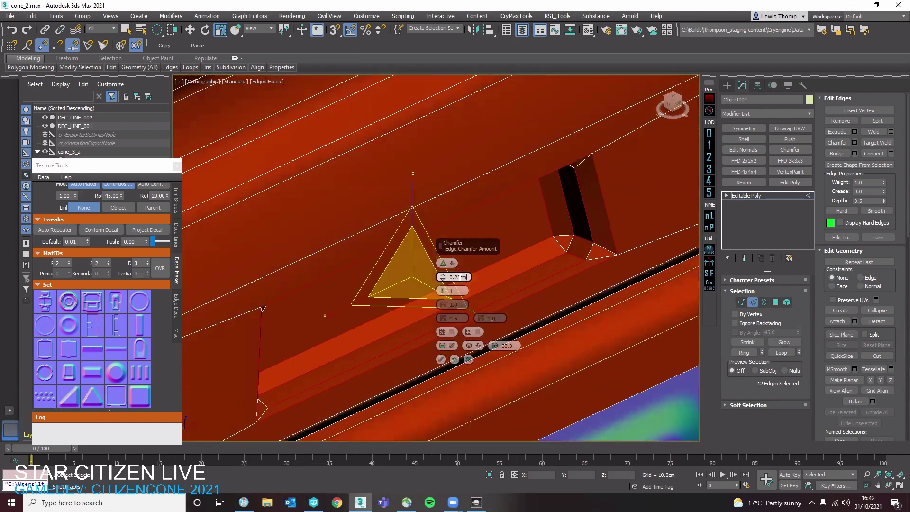
pyautogui.write('5')
pyautogui.press('Return')
pyautogui.scroll(-3, 545, 252)
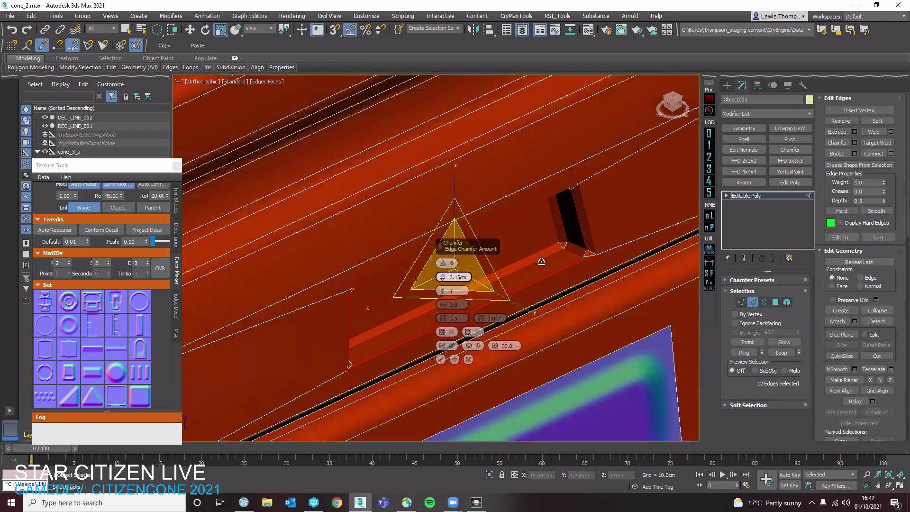
pyautogui.click(441, 359)
# Select all polygons of the ridged section, put them in smoothing group 1 and leave polygon editing
pyautogui.press('4')
pyautogui.doubleClick(474, 279)
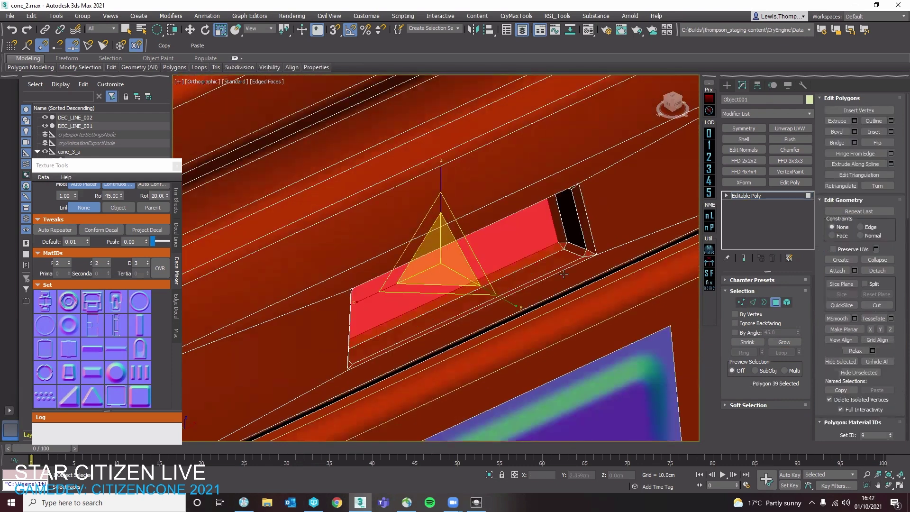
pyautogui.scroll(-3, 875, 411)
pyautogui.scroll(-3, 875, 411)
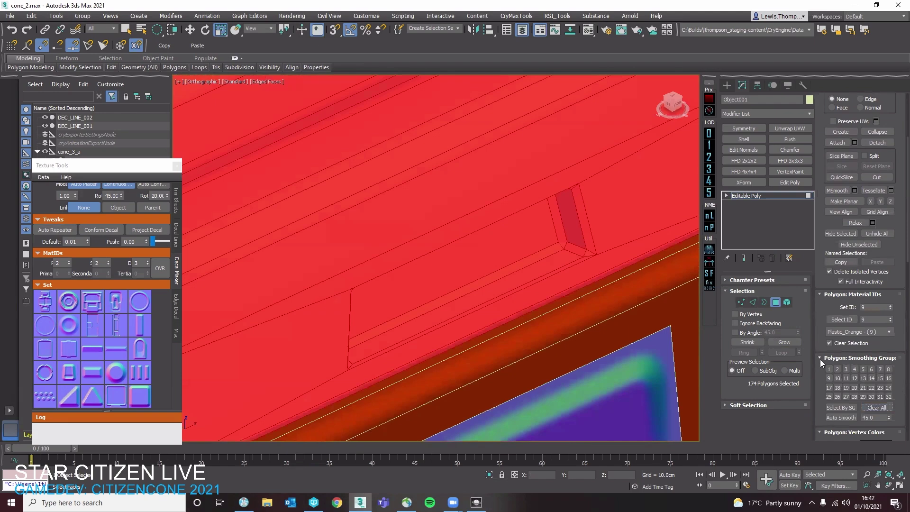
pyautogui.click(778, 306)
pyautogui.scroll(-2, 560, 261)
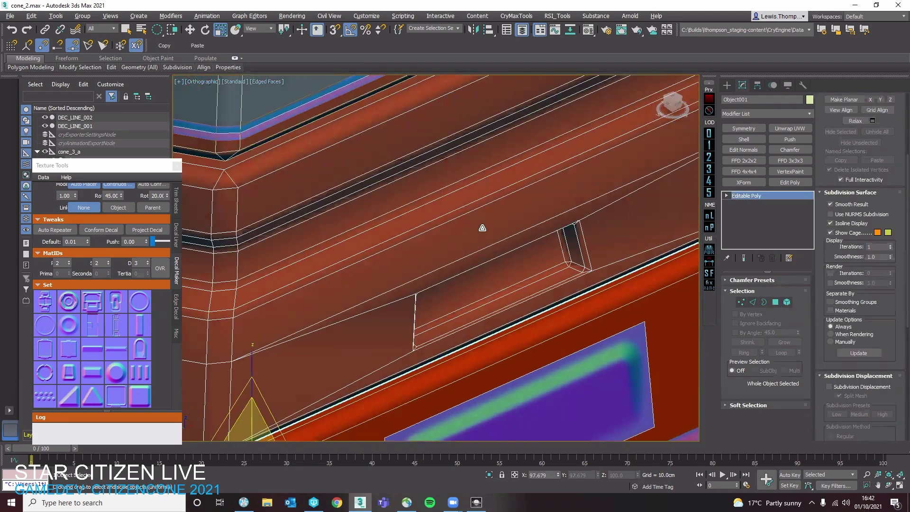
# Select the recess's lower outer edge and nudge it slightly downward in a side wireframe view
pyautogui.keyDown('alt'); pyautogui.moveTo(482, 228); pyautogui.dragTo(457, 214, button='middle'); pyautogui.keyUp('alt')
pyautogui.press('4')
pyautogui.click(496, 232)
pyautogui.scroll(3, 544, 272)
pyautogui.press('2')
pyautogui.click(553, 263)
pyautogui.press('w')
pyautogui.keyDown('alt'); pyautogui.moveTo(555, 263); pyautogui.dragTo(398, 279, button='middle'); pyautogui.keyUp('alt')
pyautogui.click(672, 105)
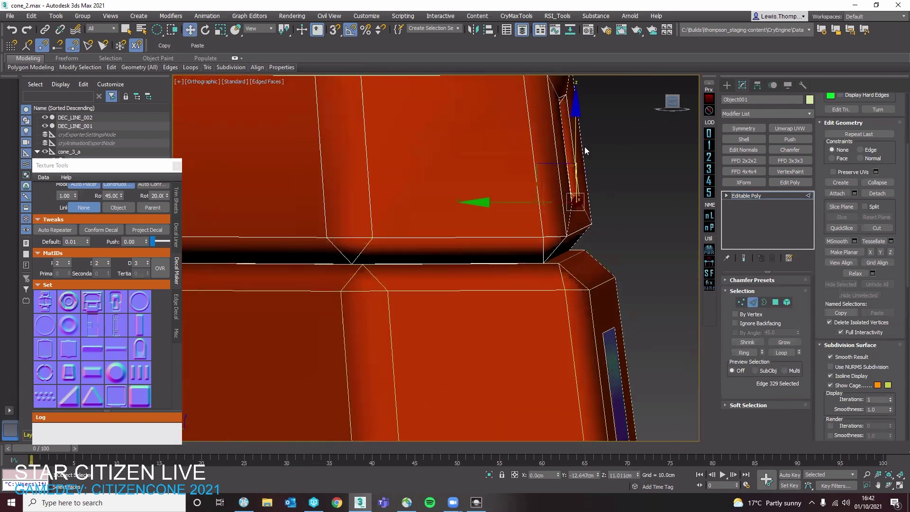
pyautogui.press('F3')
pyautogui.moveTo(544, 201); pyautogui.dragTo(546, 212)
# Select the two vertices at the recess's upper outer corner and move them slightly upward
pyautogui.scroll(-2, 526, 160)
pyautogui.moveTo(506, 118); pyautogui.dragTo(521, 280, button='middle')
pyautogui.press('1')
pyautogui.moveTo(504, 135); pyautogui.dragTo(490, 145)
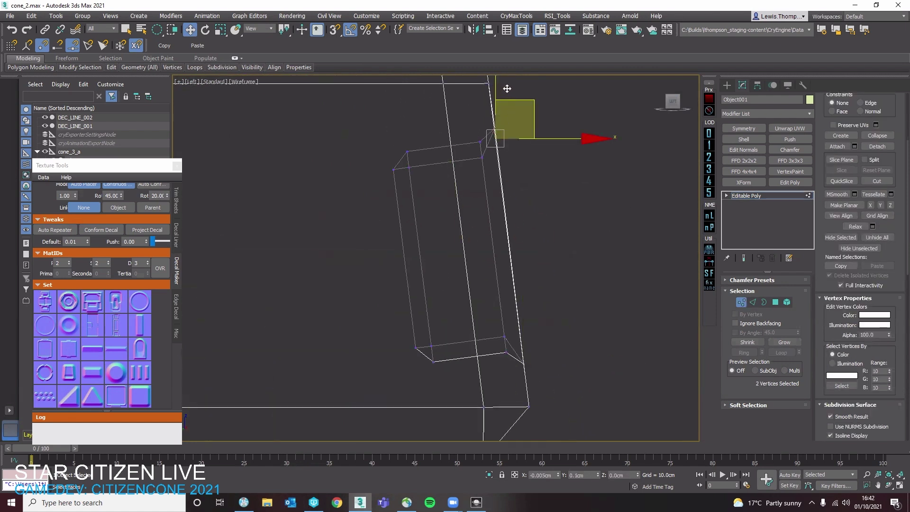
pyautogui.moveTo(505, 84); pyautogui.dragTo(506, 84)
pyautogui.keyDown('alt'); pyautogui.moveTo(505, 86); pyautogui.dragTo(494, 155, button='middle'); pyautogui.keyUp('alt')
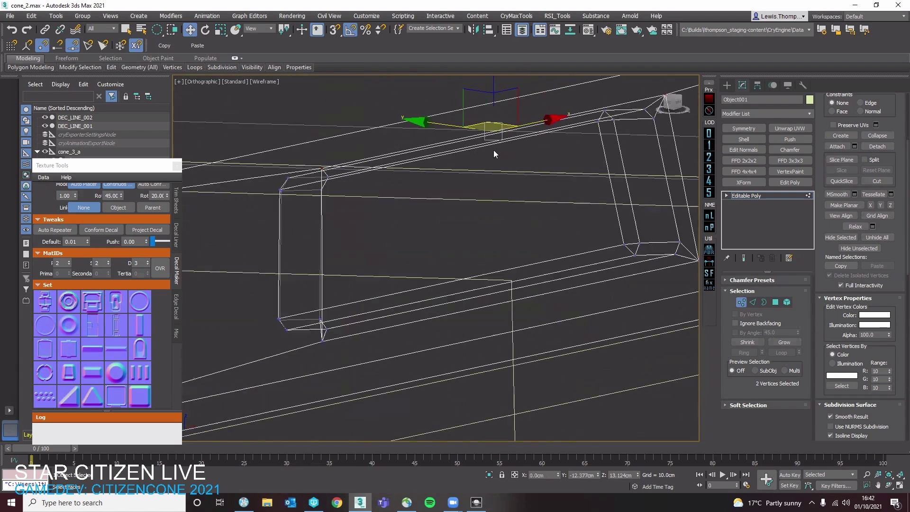
# Return to shaded display, select the back face of the recess and assign it material ID 4, decal glow
pyautogui.scroll(-3, 495, 156)
pyautogui.press('F3')
pyautogui.press('5')
pyautogui.click(516, 178)
pyautogui.press('4')
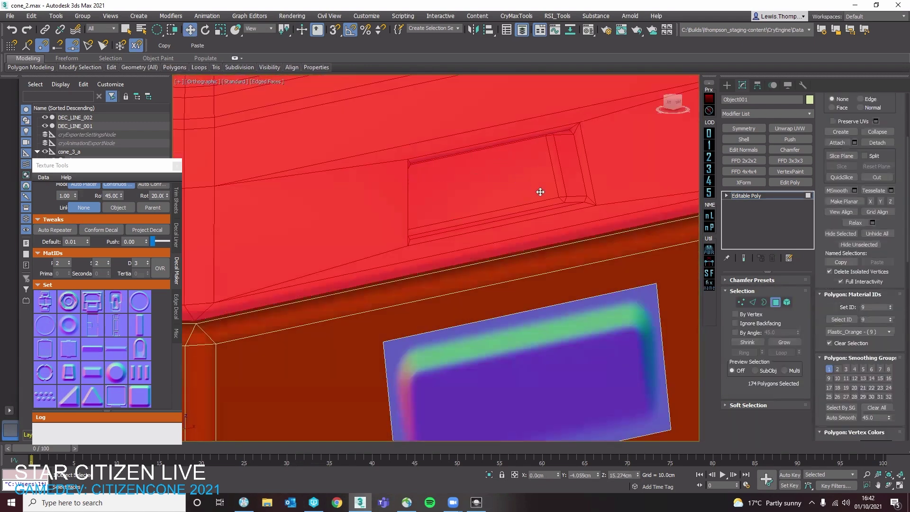
pyautogui.click(540, 192)
pyautogui.keyDown('alt'); pyautogui.moveTo(541, 192); pyautogui.dragTo(504, 198, button='middle'); pyautogui.keyUp('alt')
pyautogui.press('q')
pyautogui.scroll(-2, 868, 252)
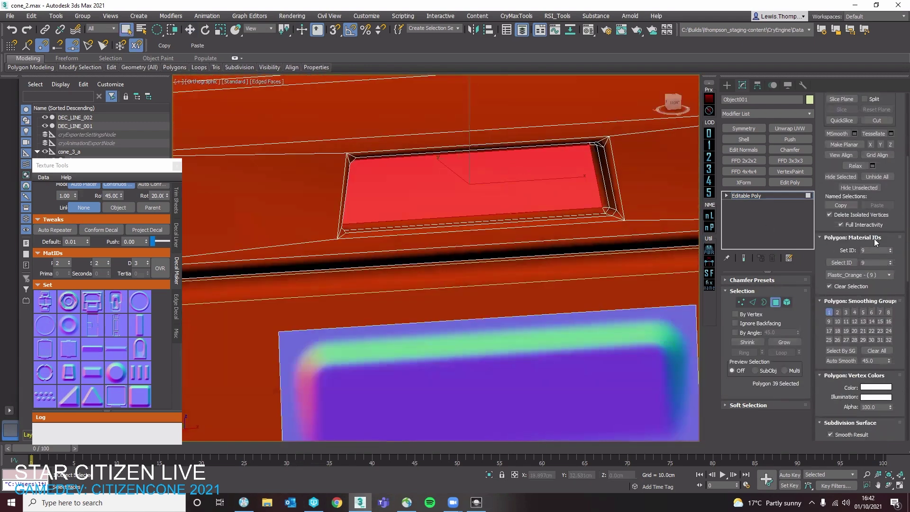
pyautogui.write('4')
pyautogui.press('Return')
# Reselect the recess's back polygon and set the Move tool's axes to the Local coordinate system
pyautogui.click(602, 199)
pyautogui.moveTo(602, 199); pyautogui.dragTo(607, 249, button='middle')
pyautogui.scroll(-3, 600, 233)
pyautogui.press('4')
pyautogui.press('4')
pyautogui.click(573, 230)
pyautogui.scroll(3, 573, 230)
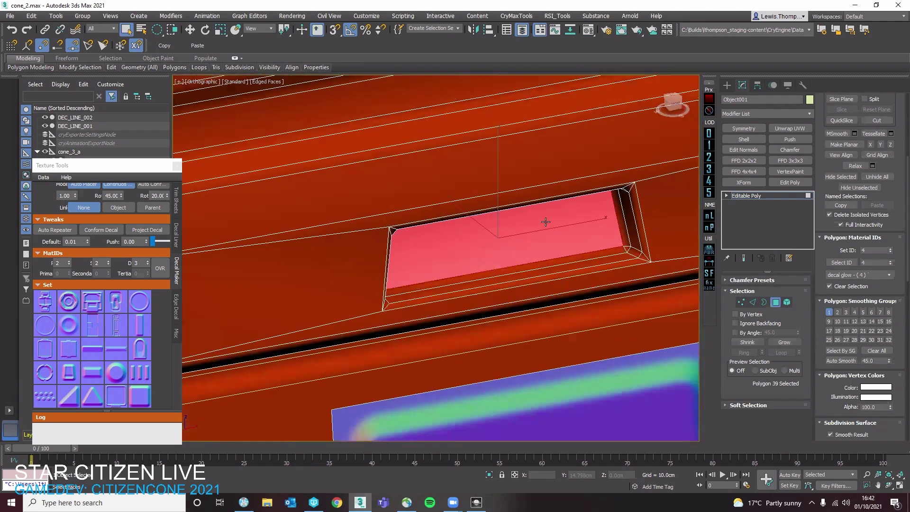
pyautogui.keyDown('alt'); pyautogui.moveTo(583, 236); pyautogui.dragTo(533, 237, button='middle'); pyautogui.keyUp('alt')
pyautogui.press('w')
pyautogui.keyDown('alt'); pyautogui.rightClick(533, 236); pyautogui.keyUp('alt')
pyautogui.click(547, 227)
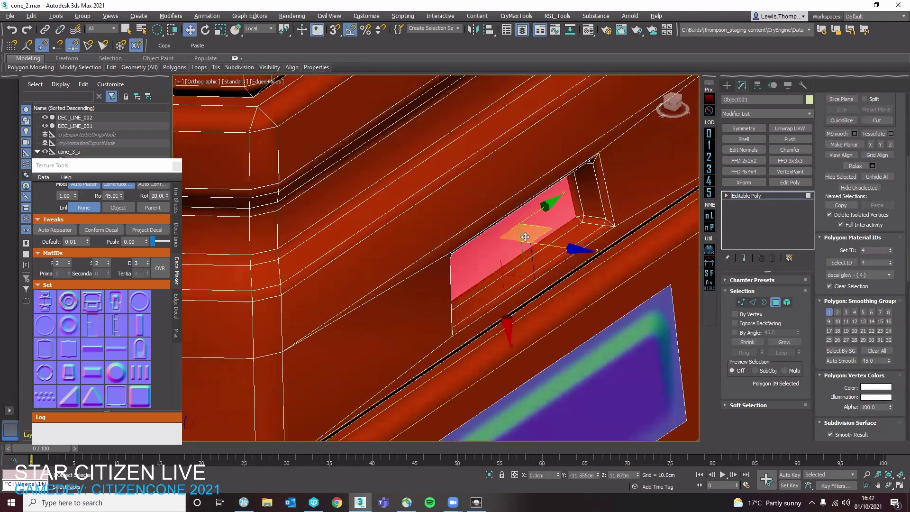
# Switch to Sandbox Editor and examine the reflective strip recessed into the base of the existing cone_1_a
pyautogui.click(475, 503)
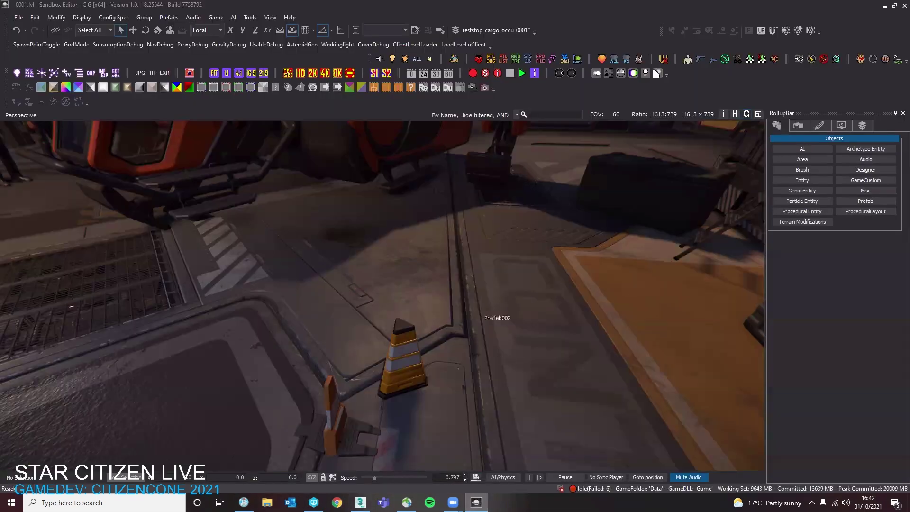
pyautogui.press('w')
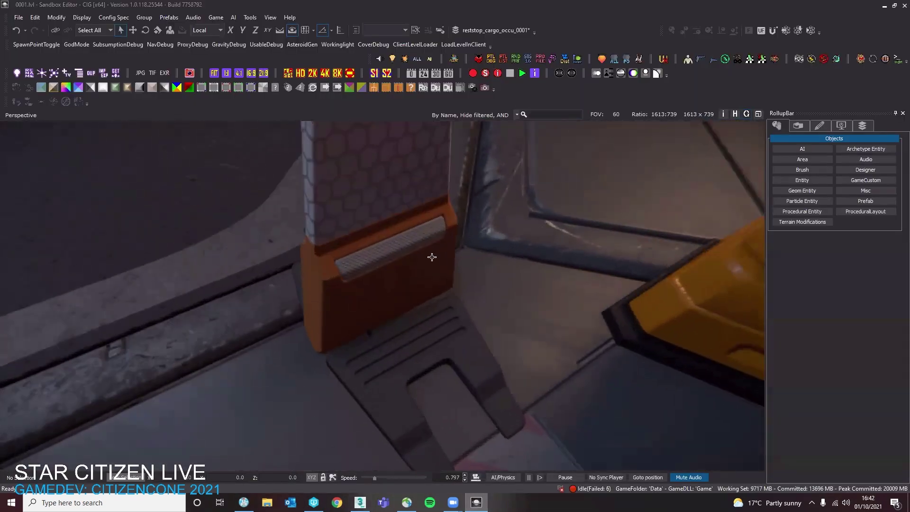
pyautogui.press('w')
pyautogui.moveTo(406, 287); pyautogui.dragTo(392, 328, button='right')
pyautogui.press('s')
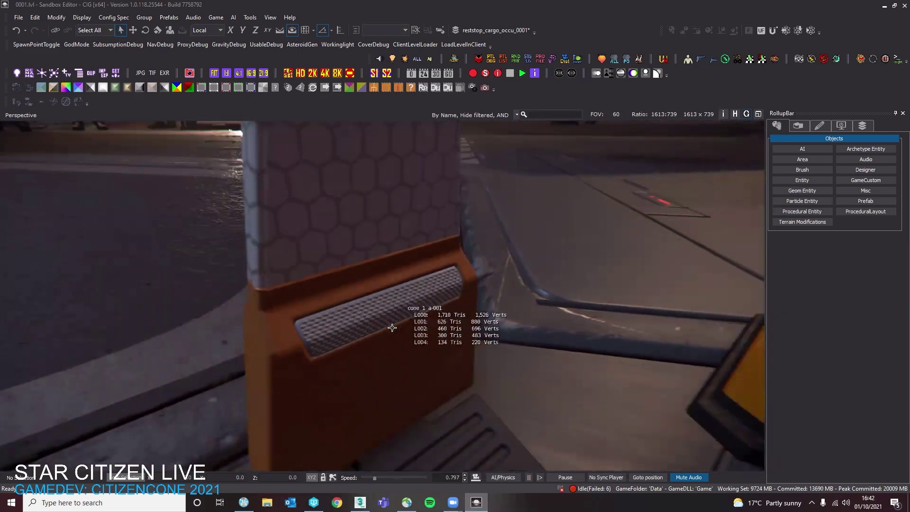
pyautogui.press('w')
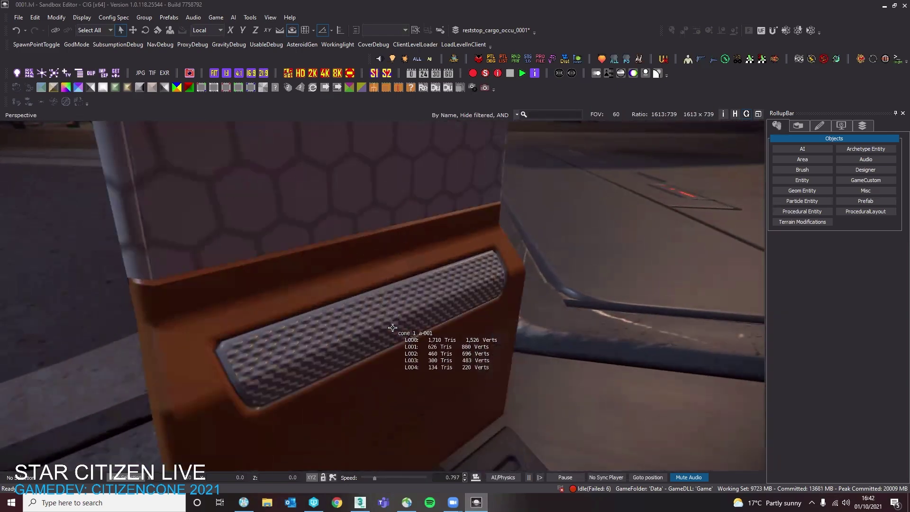
pyautogui.press('s')
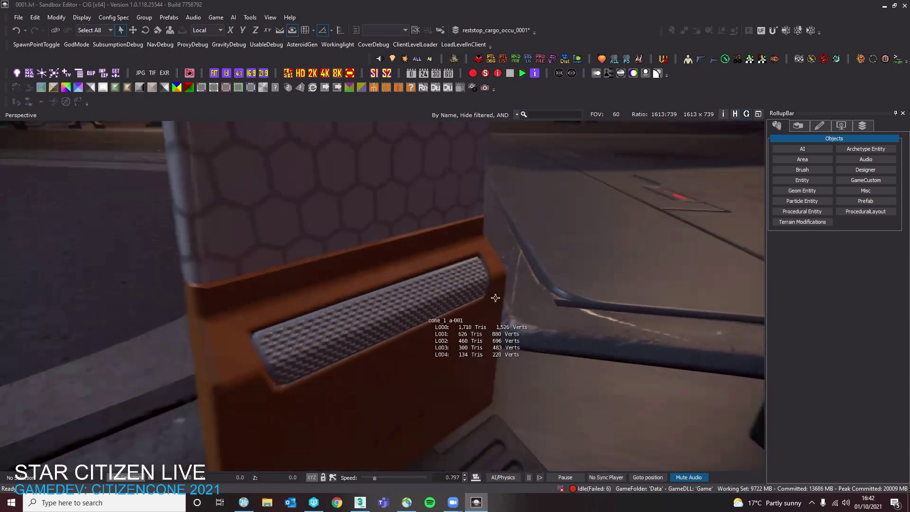
# Return to 3ds Max and clone the recess's back polygon slightly outward along its local normal axis
pyautogui.moveTo(369, 499)
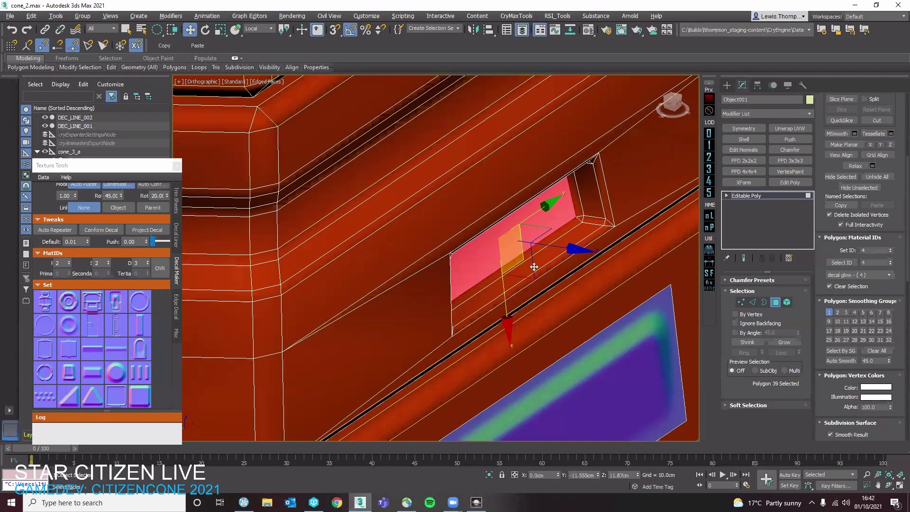
pyautogui.keyDown('alt'); pyautogui.moveTo(535, 264); pyautogui.dragTo(528, 278, button='middle'); pyautogui.keyUp('alt')
pyautogui.moveTo(540, 272); pyautogui.dragTo(567, 275)
pyautogui.click(501, 248)
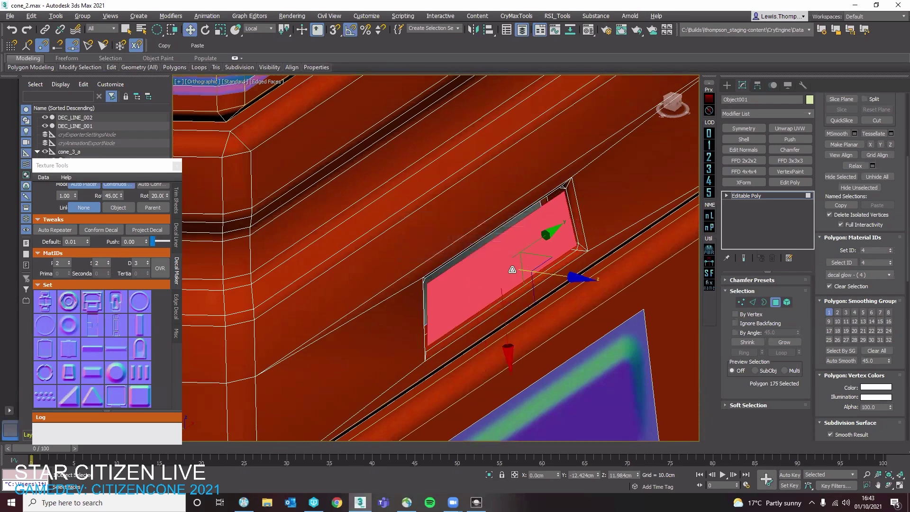
# Scale the cloned panel polygon until its ends extend slightly past the recess's side walls
pyautogui.scroll(4, 509, 262)
pyautogui.press('r')
pyautogui.moveTo(499, 275); pyautogui.dragTo(528, 281)
pyautogui.press('w')
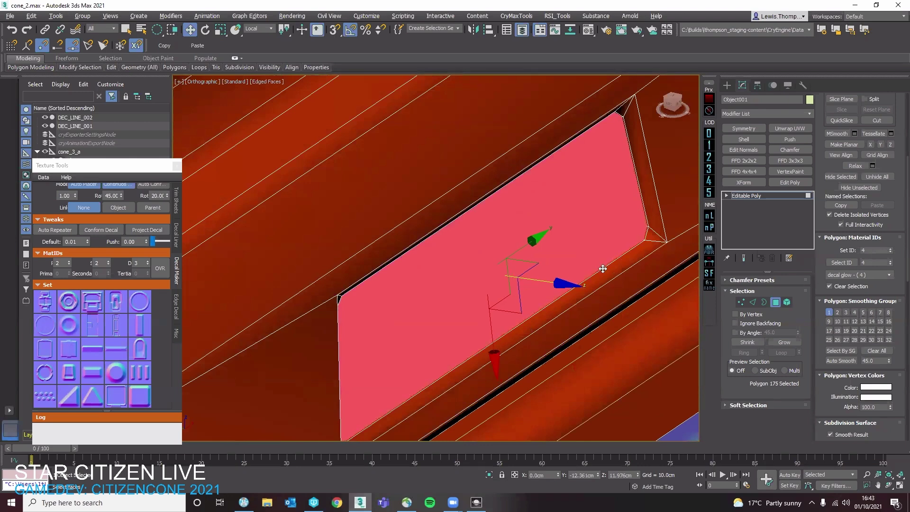
pyautogui.press('F3')
pyautogui.scroll(-3, 602, 268)
pyautogui.keyDown('alt'); pyautogui.moveTo(605, 274); pyautogui.dragTo(565, 276, button='middle'); pyautogui.keyUp('alt')
pyautogui.scroll(3, 565, 275)
pyautogui.press('r')
pyautogui.moveTo(559, 270)
pyautogui.mouseDown()
pyautogui.moveTo(553, 278)
pyautogui.moveTo(560, 271)
pyautogui.mouseUp()
pyautogui.moveTo(469, 270); pyautogui.dragTo(475, 269)
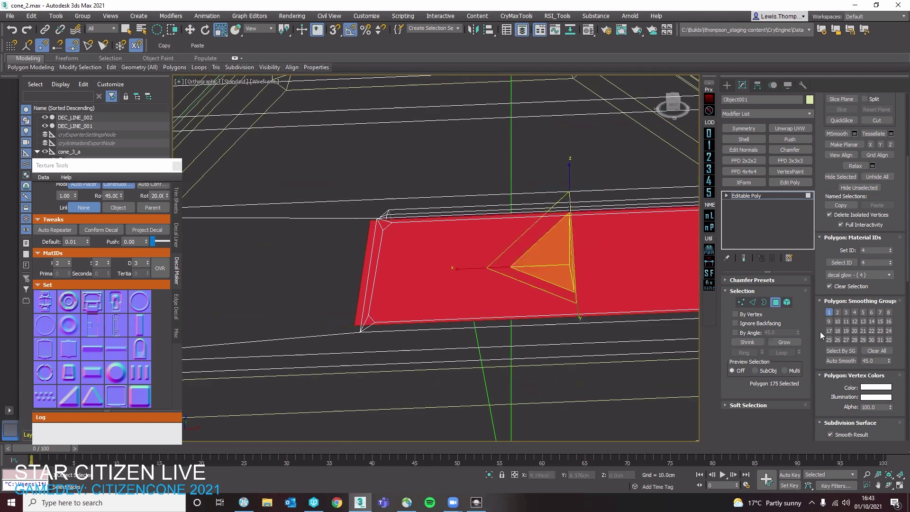
# Leave polygon editing, return to shaded display and open Ben's Custom Normals Tool for the recessed section
pyautogui.click(776, 303)
pyautogui.scroll(-5, 616, 274)
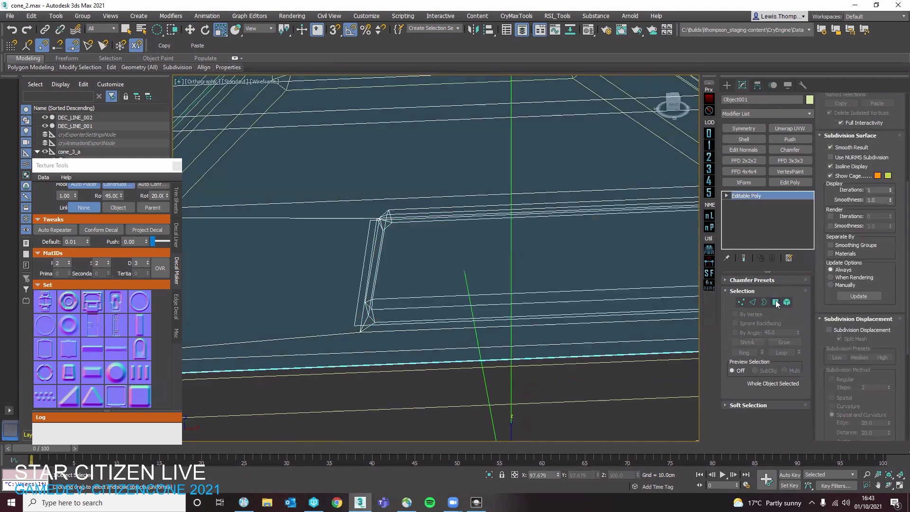
pyautogui.moveTo(616, 275)
pyautogui.mouseDown(button='middle')
pyautogui.moveTo(551, 297)
pyautogui.moveTo(676, 259)
pyautogui.moveTo(569, 280)
pyautogui.mouseUp(button='middle')
pyautogui.press('F3')
pyautogui.scroll(-5, 612, 289)
pyautogui.press('q')
pyautogui.click(677, 259)
pyautogui.click(658, 270)
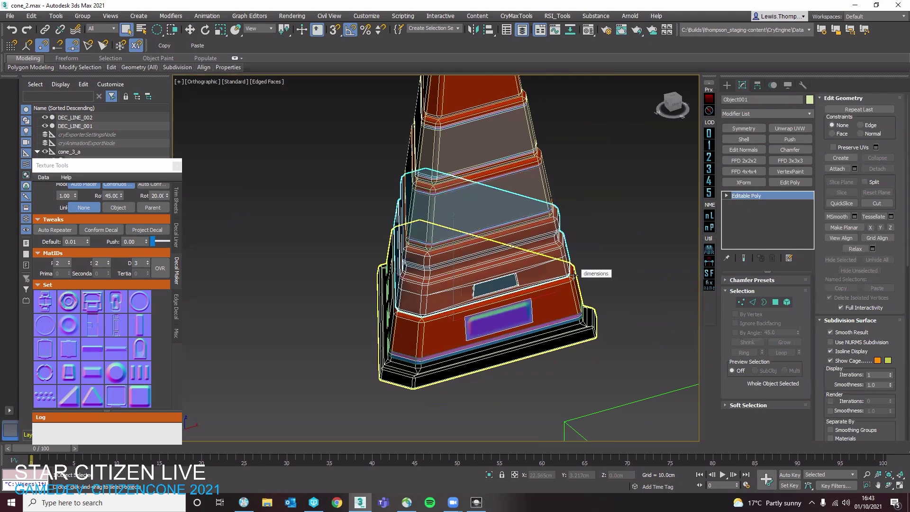
pyautogui.hotkey('alt', 'n')
pyautogui.scroll(8, 447, 280)
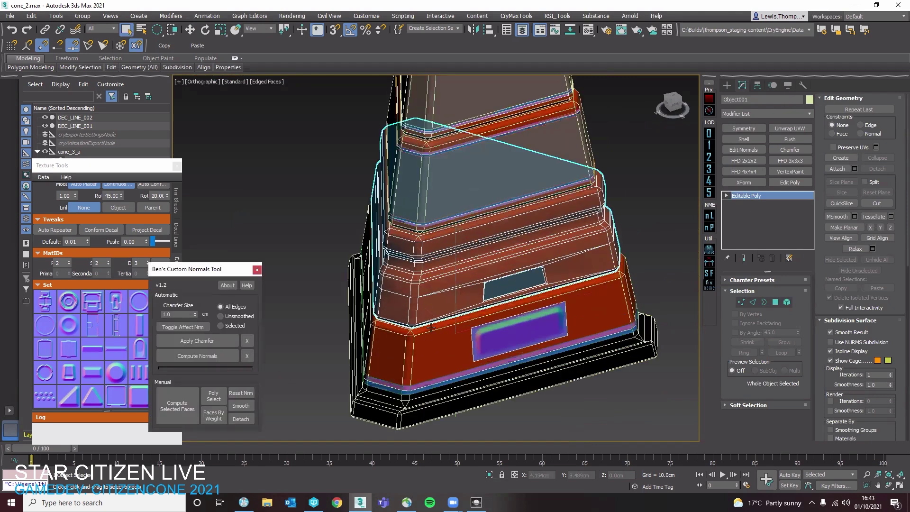
# Examine the recessed section's surface shading from several sides with edge display off
pyautogui.click(447, 278)
pyautogui.press('F4')
pyautogui.scroll(-4, 447, 279)
pyautogui.keyDown('alt'); pyautogui.moveTo(447, 278); pyautogui.dragTo(365, 194, button='middle'); pyautogui.keyUp('alt')
pyautogui.press('F4')
pyautogui.press('F4')
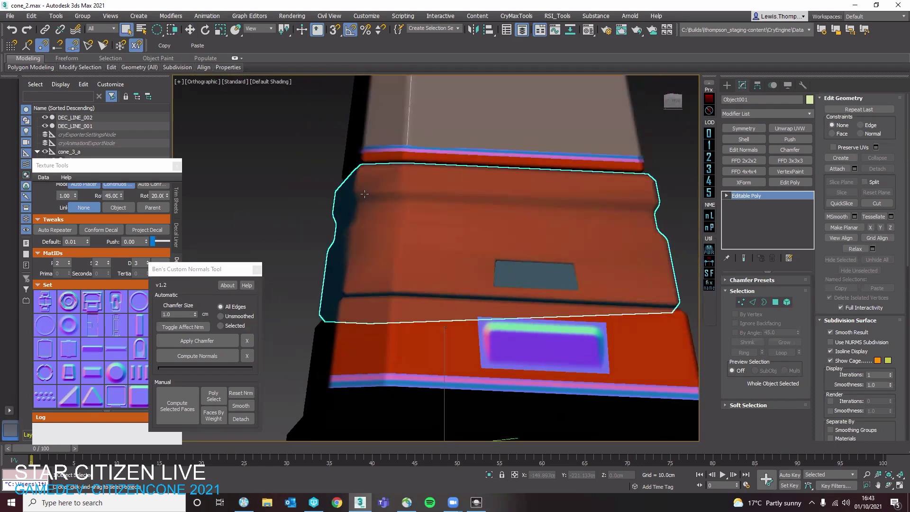
pyautogui.keyDown('alt'); pyautogui.moveTo(439, 219); pyautogui.dragTo(483, 288, button='middle'); pyautogui.keyUp('alt')
pyautogui.moveTo(366, 240); pyautogui.dragTo(422, 192, button='middle')
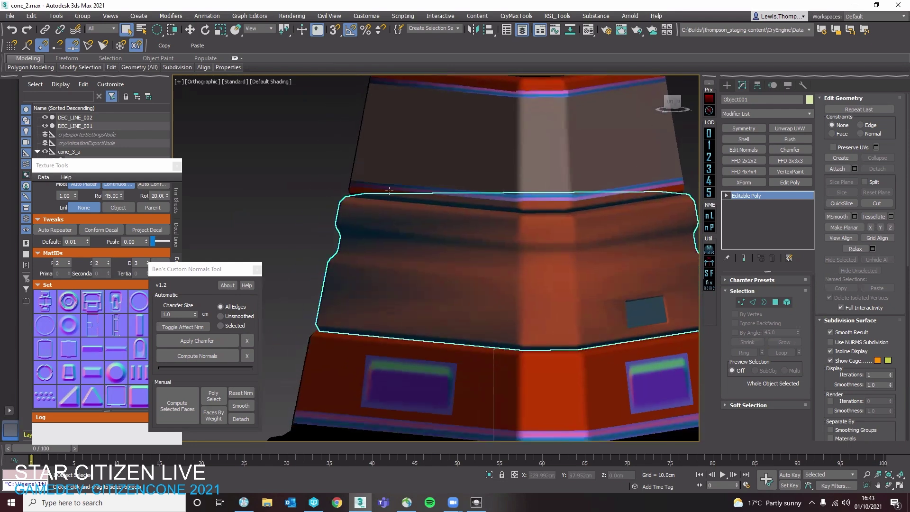
# Select the section's large flat faces by weight, including the recess panel, and check the selection in wireframe
pyautogui.click(213, 415)
pyautogui.keyDown('alt'); pyautogui.moveTo(601, 288); pyautogui.dragTo(660, 301, button='middle'); pyautogui.keyUp('alt')
pyautogui.scroll(3, 536, 299)
pyautogui.keyDown('ctrl'); pyautogui.click(562, 325); pyautogui.keyUp('ctrl')
pyautogui.scroll(-4, 562, 325)
pyautogui.scroll(10, 659, 302)
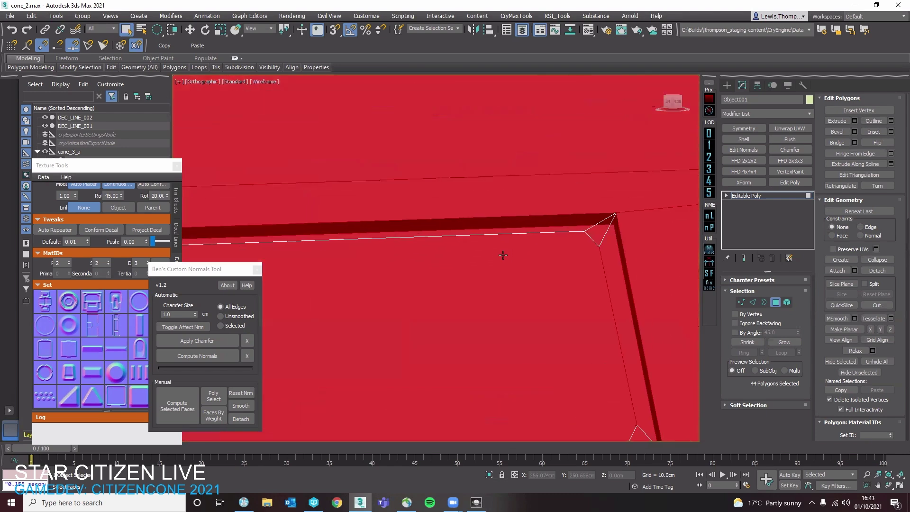
pyautogui.press('F3')
pyautogui.scroll(-3, 550, 237)
pyautogui.scroll(3, 550, 237)
pyautogui.scroll(-3, 549, 238)
pyautogui.keyDown('alt'); pyautogui.moveTo(550, 237); pyautogui.dragTo(589, 298, button='middle'); pyautogui.keyUp('alt')
pyautogui.scroll(-5, 589, 298)
pyautogui.press('F3')
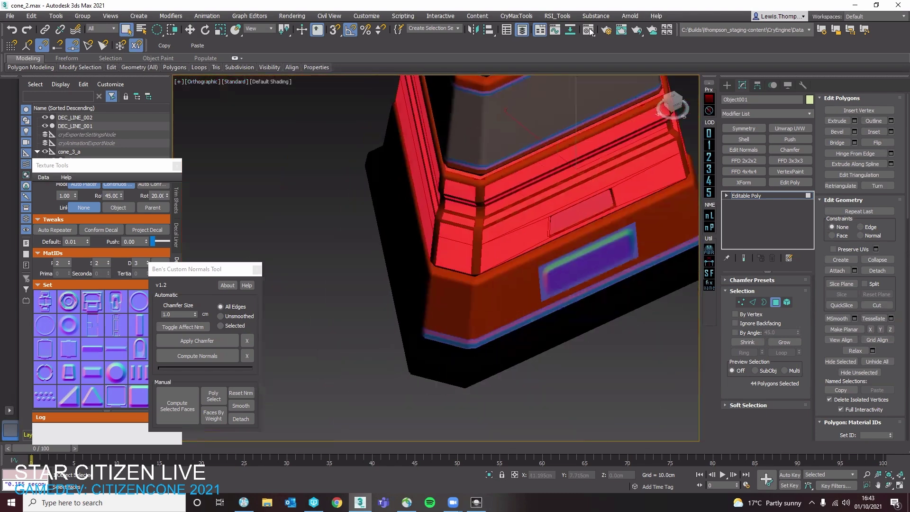
# Open the RSI Custom Normals Tool and add the weighted face selection to face set 1
pyautogui.click(557, 16)
pyautogui.click(663, 55)
pyautogui.keyDown('alt'); pyautogui.moveTo(533, 203); pyautogui.dragTo(427, 275, button='middle'); pyautogui.keyUp('alt')
pyautogui.scroll(4, 418, 280)
pyautogui.hotkey('ctrl', 'd')
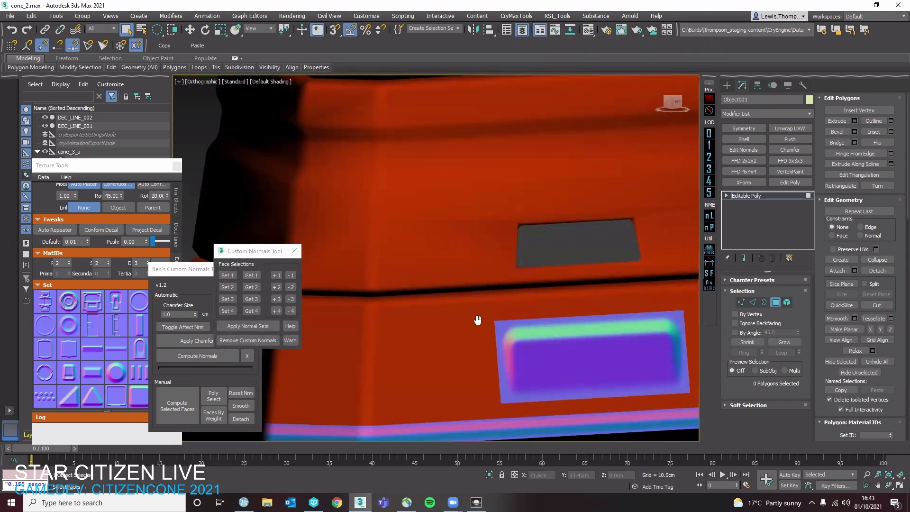
pyautogui.keyDown('alt'); pyautogui.moveTo(478, 321); pyautogui.dragTo(526, 338, button='middle'); pyautogui.keyUp('alt')
pyautogui.click(260, 287)
pyautogui.click(276, 276)
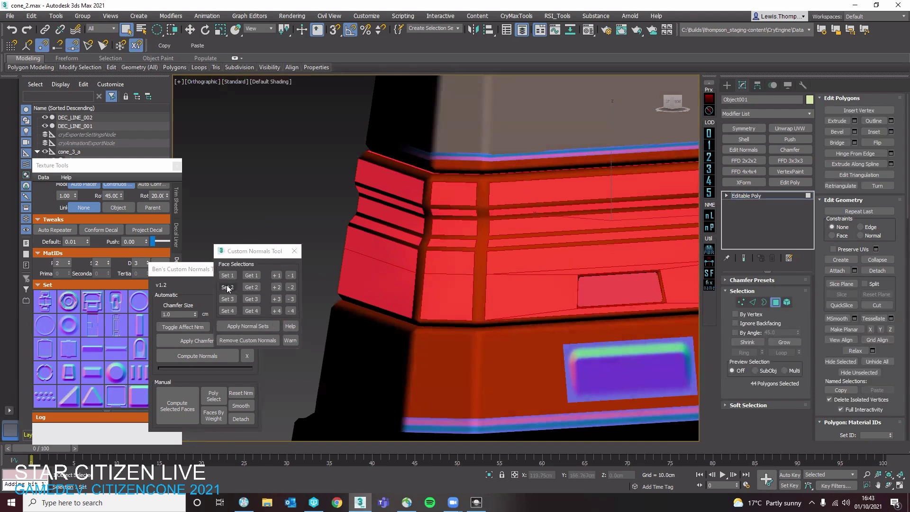
# Select all of the section's polygons, leave polygon editing and apply the normal sets to the whole object
pyautogui.click(232, 340)
pyautogui.scroll(-3, 903, 402)
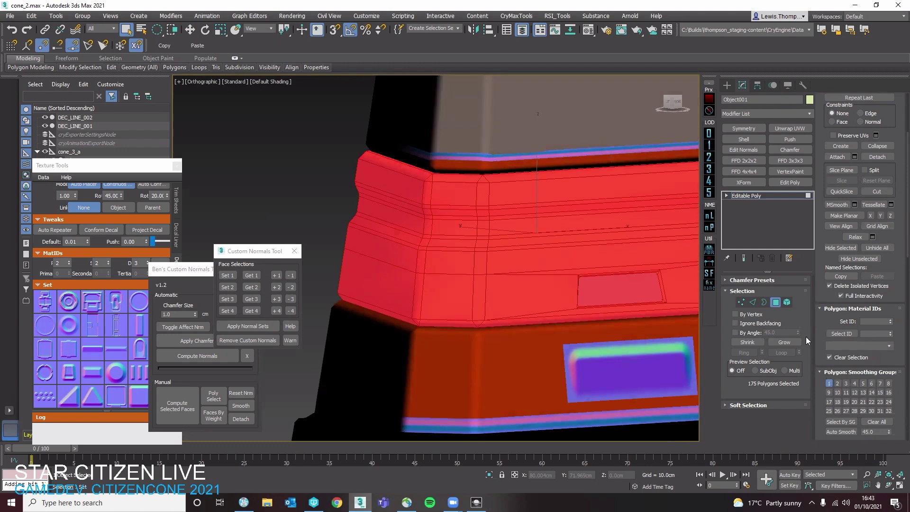
pyautogui.click(776, 305)
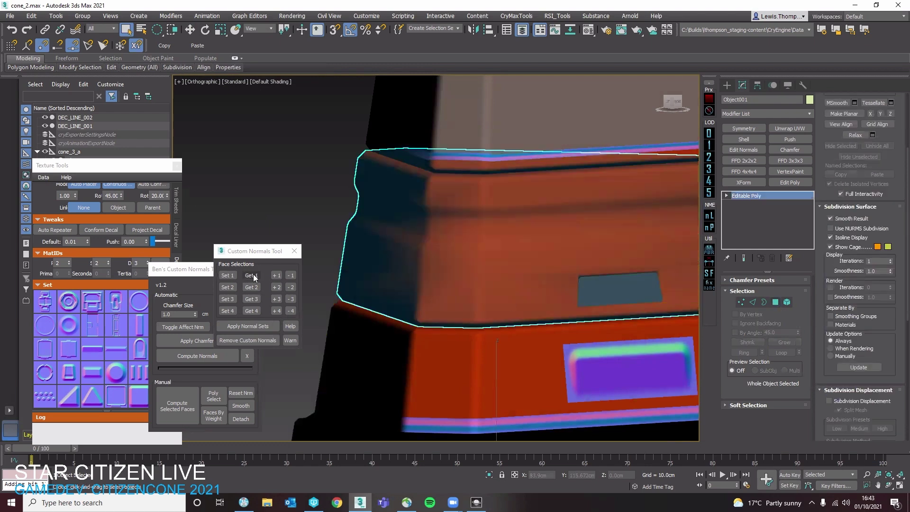
pyautogui.click(247, 326)
# Check the corrected shading, clear the selection and export the cone to cone_3_a.cgf
pyautogui.keyDown('alt'); pyautogui.moveTo(607, 297); pyautogui.dragTo(699, 244, button='middle'); pyautogui.keyUp('alt')
pyautogui.click(669, 208)
pyautogui.scroll(-3, 670, 207)
pyautogui.keyDown('alt'); pyautogui.moveTo(670, 208); pyautogui.dragTo(645, 260, button='middle'); pyautogui.keyUp('alt')
pyautogui.click(553, 270)
pyautogui.hotkey('ctrl', 'shift', 'e')
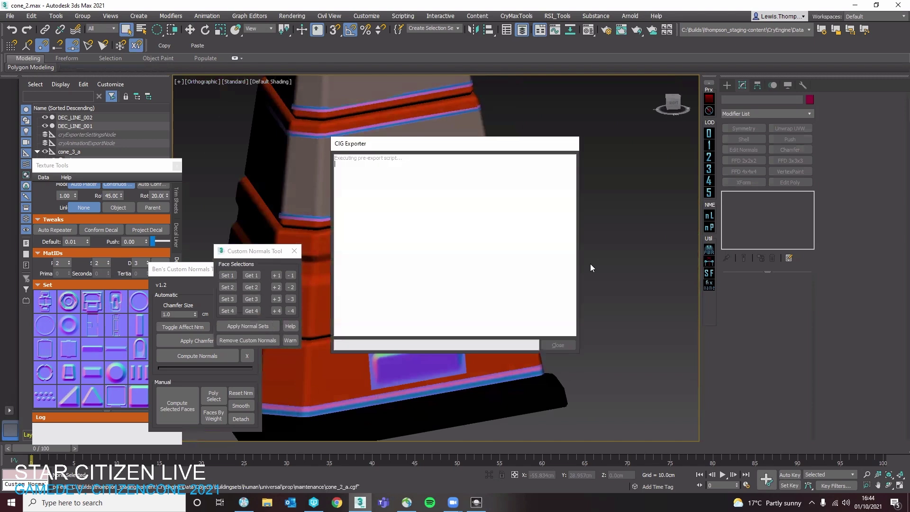
# Switch to Sandbox Editor and examine the exported cone's recess panel and surface texture up close
pyautogui.click(476, 502)
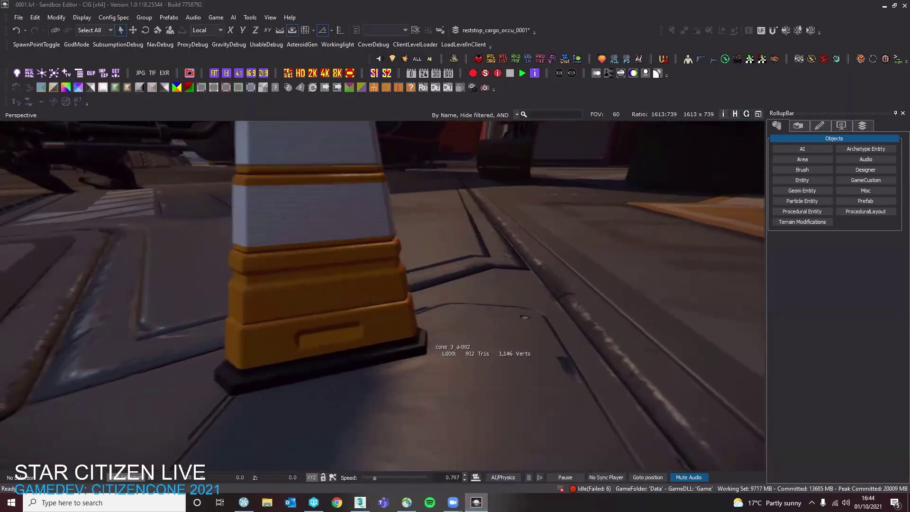
pyautogui.press('d')
pyautogui.moveTo(430, 343); pyautogui.dragTo(308, 325, button='right')
pyautogui.keyDown('alt'); pyautogui.moveTo(588, 332); pyautogui.dragTo(543, 358, button='middle'); pyautogui.keyUp('alt')
pyautogui.scroll(3, 510, 337)
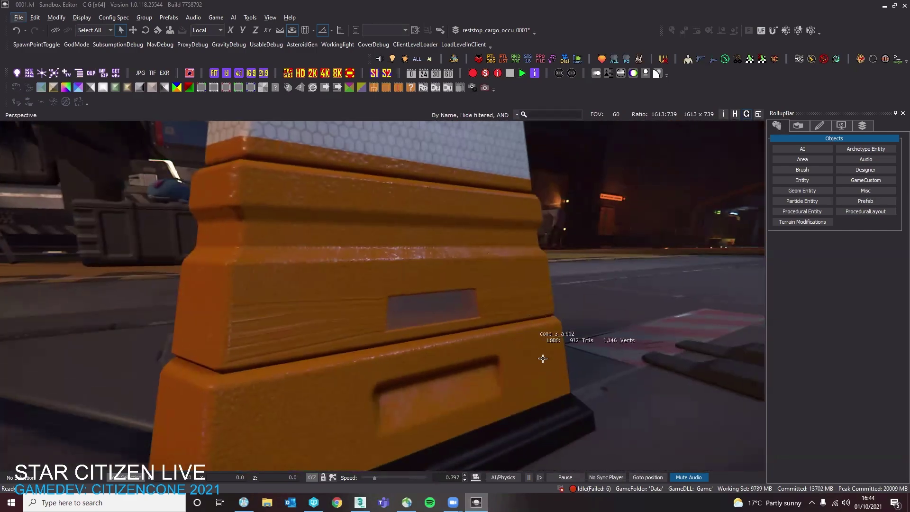
# Return to 3ds Max, select the recessed cone section and isolate it
pyautogui.hotkey('alt', 'Tab')
pyautogui.click(498, 292)
pyautogui.moveTo(640, 308); pyautogui.dragTo(610, 301, button='middle')
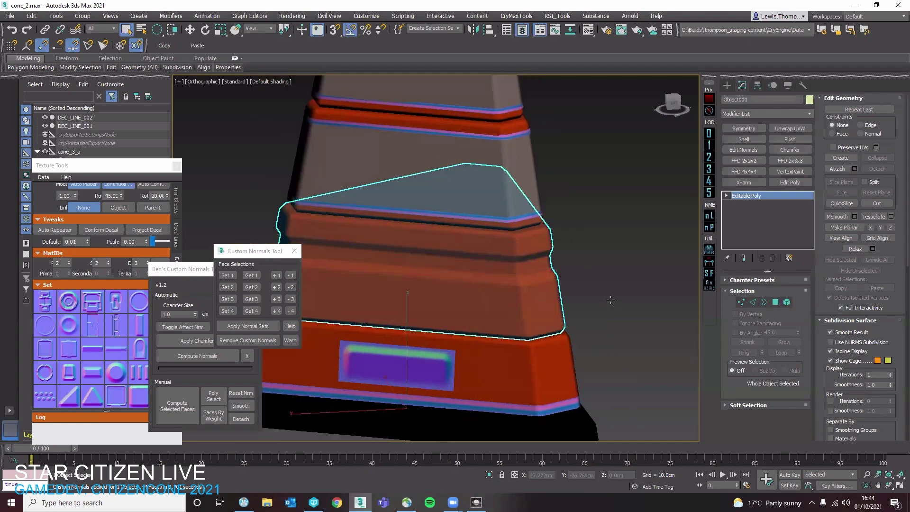
pyautogui.hotkey('alt', 'q')
pyautogui.keyDown('alt'); pyautogui.moveTo(790, 130); pyautogui.dragTo(812, 129, button='middle'); pyautogui.keyUp('alt')
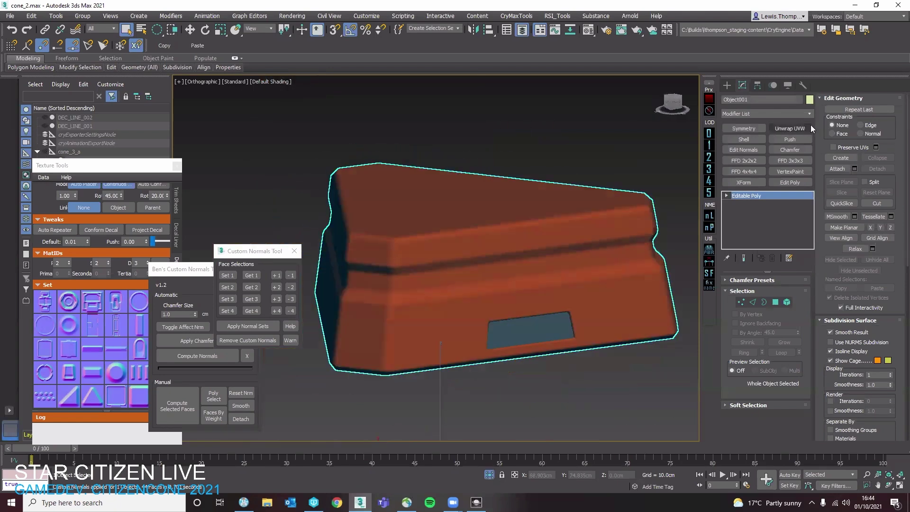
# Add an Unwrap UVW modifier to the section and flatten all its UVs by polygon angle
pyautogui.click(790, 128)
pyautogui.click(861, 111)
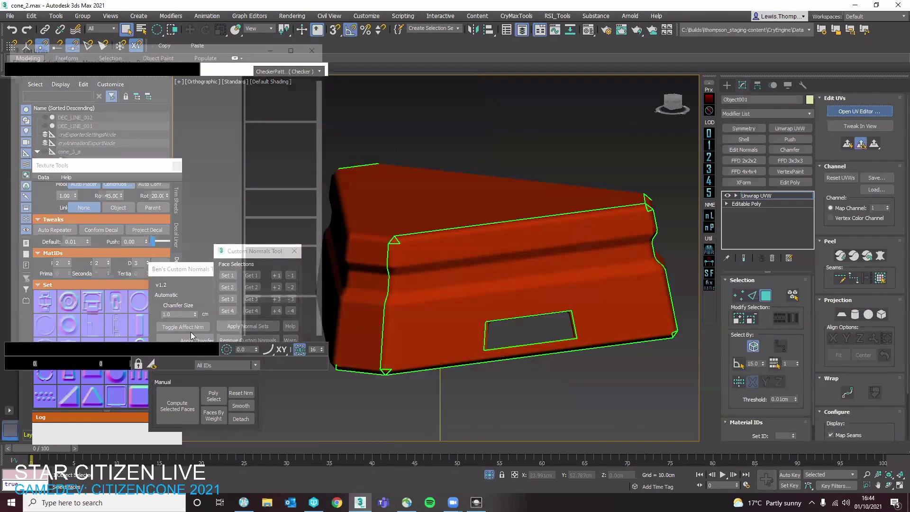
pyautogui.click(282, 268)
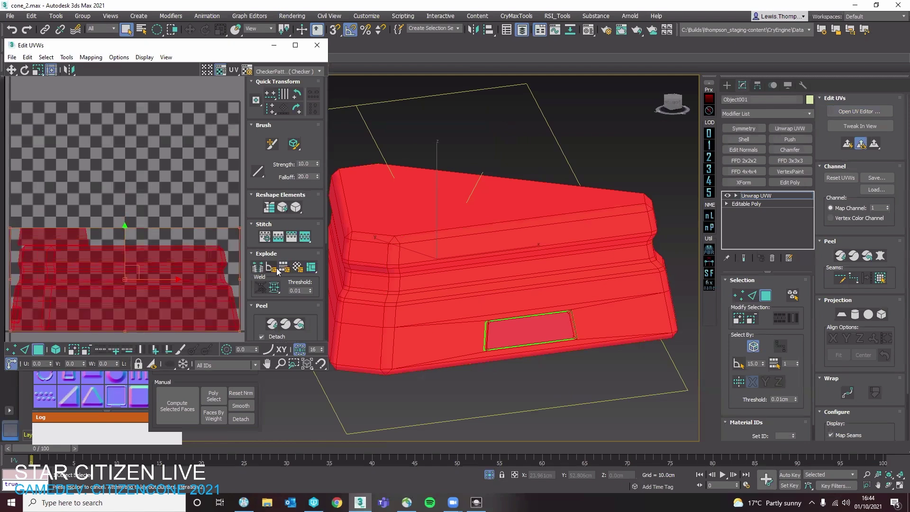
pyautogui.click(274, 268)
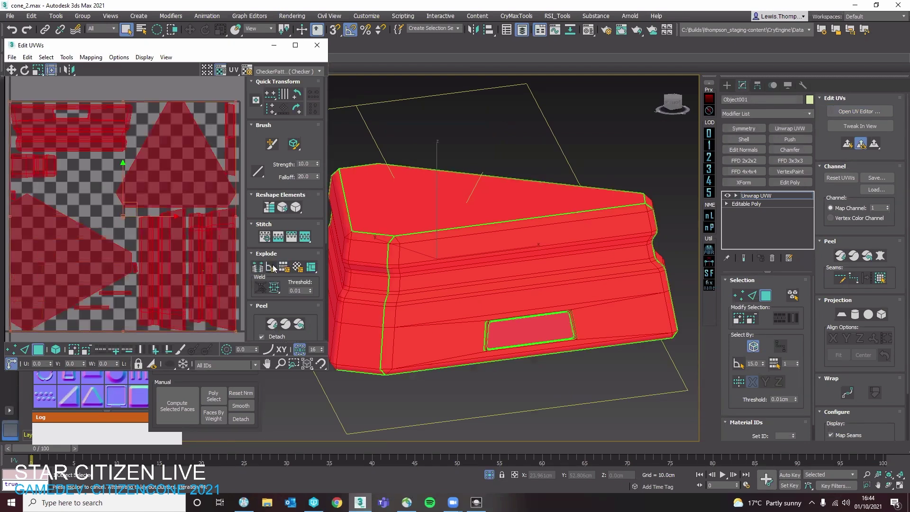
pyautogui.scroll(-2, 268, 280)
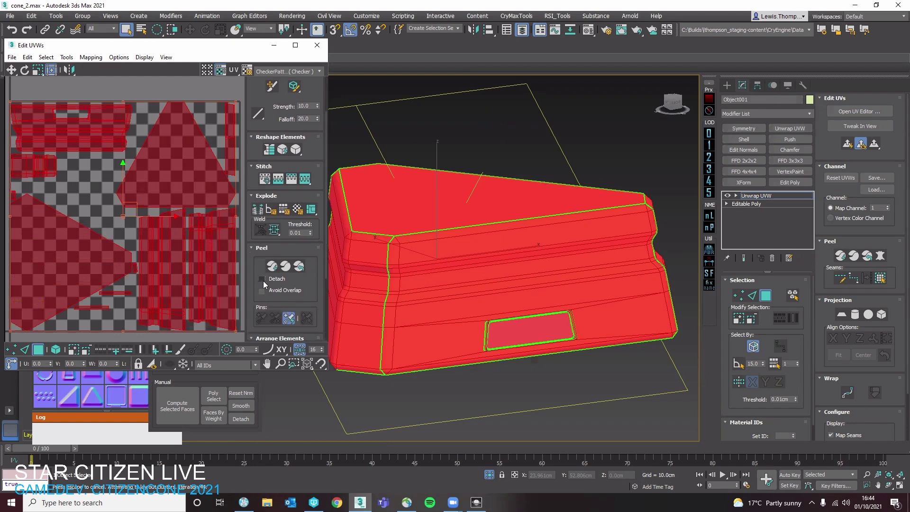
pyautogui.click(317, 45)
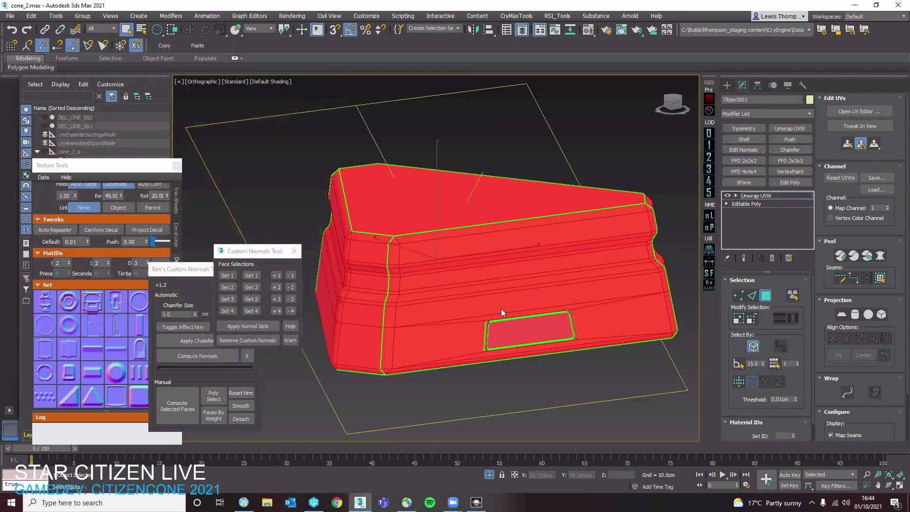
# Export cone_3_a.cgf again with the flattened UVs and switch to Sandbox Editor
pyautogui.rightClick(496, 300)
pyautogui.click(599, 302)
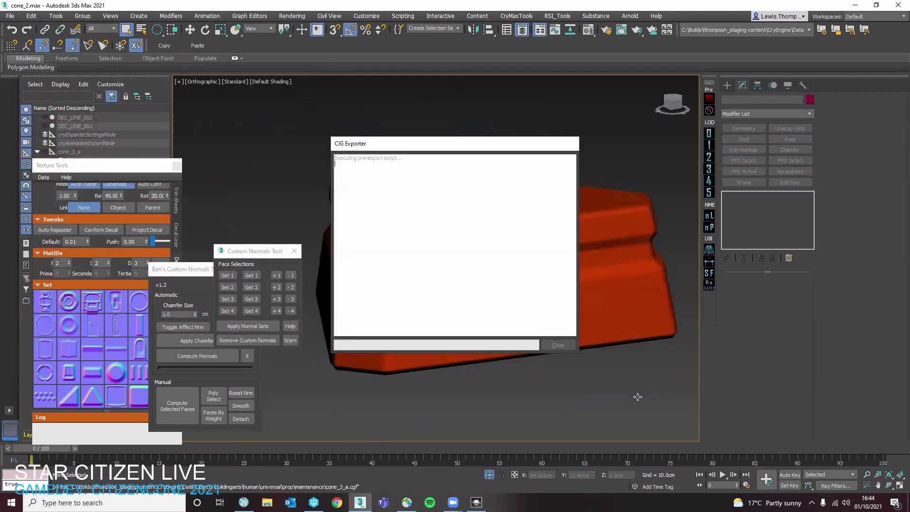
pyautogui.hotkey('alt', 'Tab')
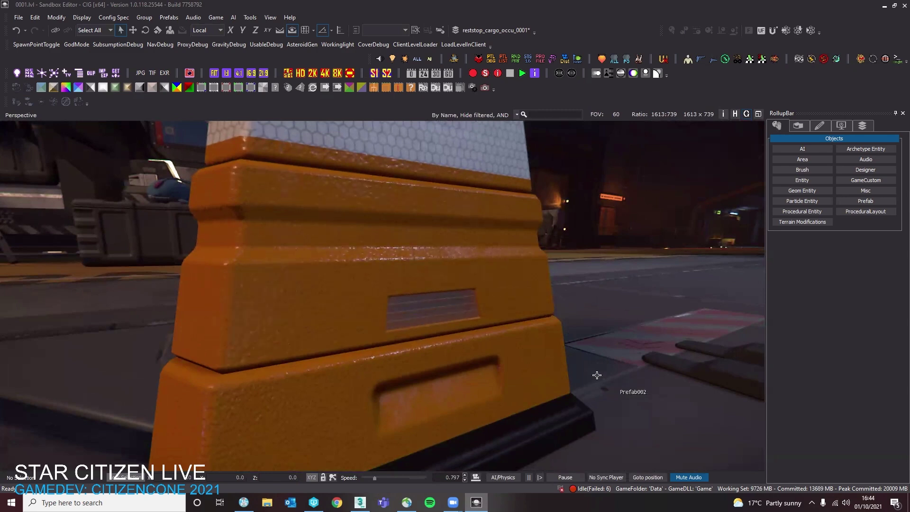
# Examine the re-exported cone's base texture and recess panel from near and far
pyautogui.moveTo(565, 354); pyautogui.dragTo(563, 353, button='right')
pyautogui.press('s')
pyautogui.press('w')
pyautogui.moveTo(419, 284); pyautogui.dragTo(469, 226, button='right')
pyautogui.press('w')
pyautogui.press('s')
pyautogui.press('w')
pyautogui.press('w')
pyautogui.press('s')
pyautogui.press('w')
pyautogui.press('s')
pyautogui.press('a')
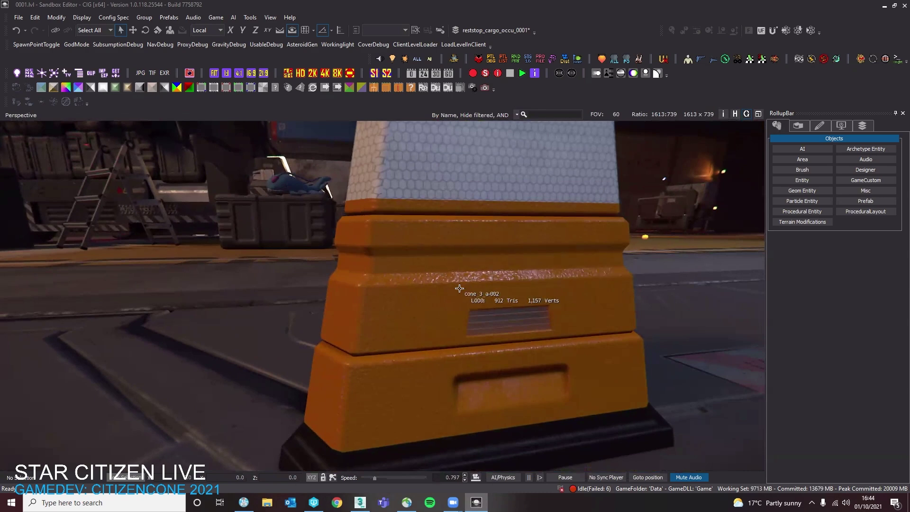
pyautogui.press('s')
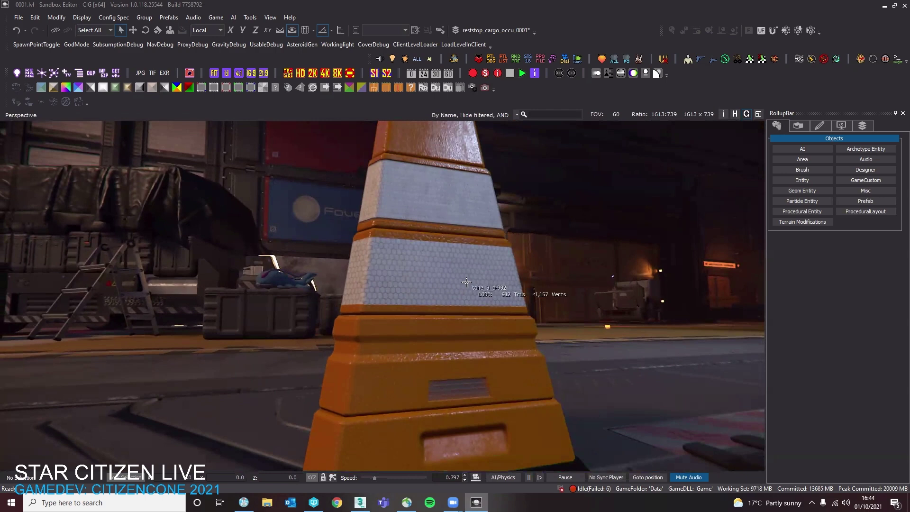
pyautogui.press('w')
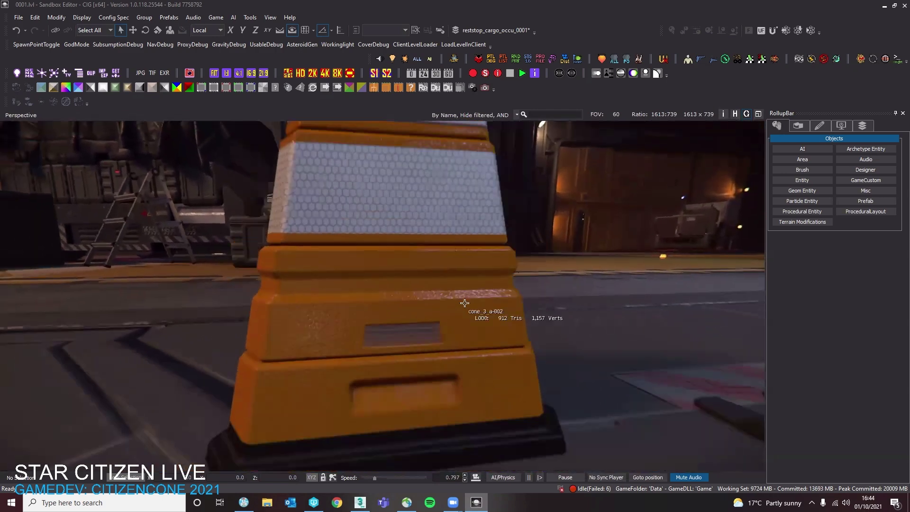
# Examine the cone's ribbed glass panel and the dimpled backing behind it from close range and from the side
pyautogui.press('s')
pyautogui.press('w')
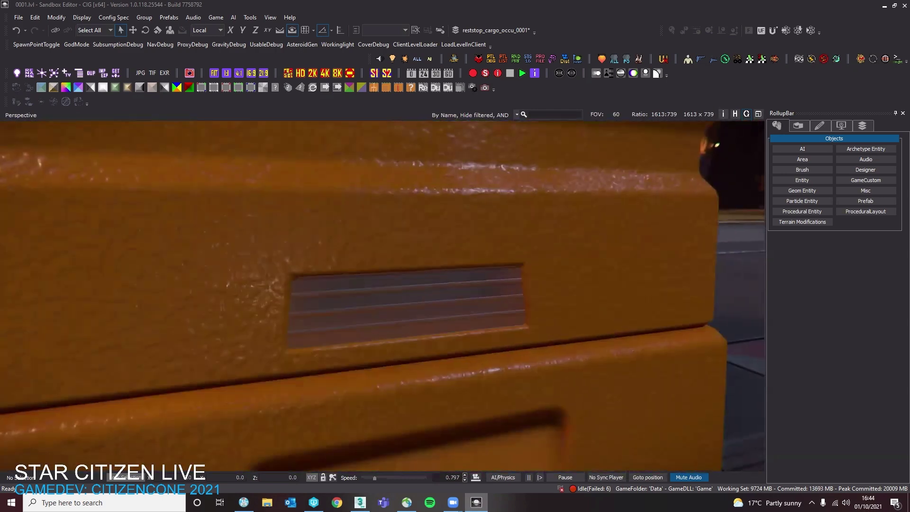
pyautogui.press('s')
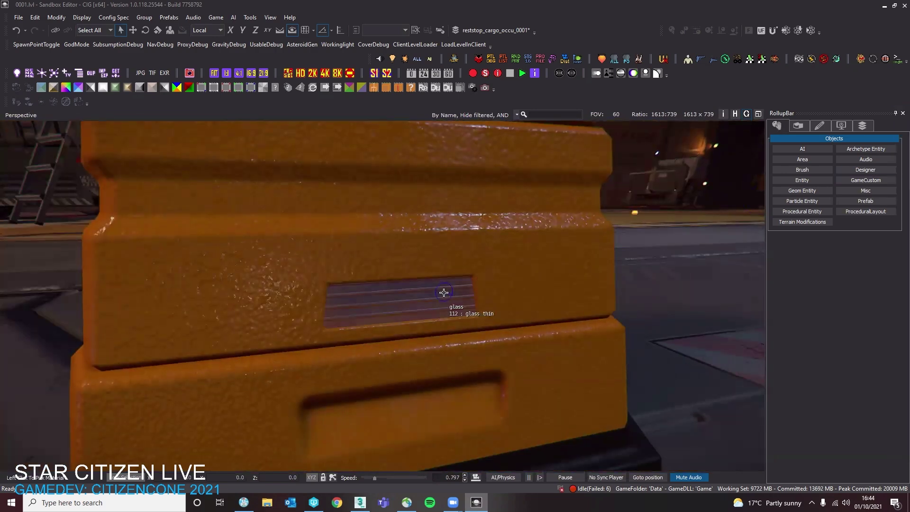
pyautogui.scroll(-1, 441, 296)
pyautogui.press('w')
pyautogui.scroll(-2, 436, 289)
pyautogui.press('w')
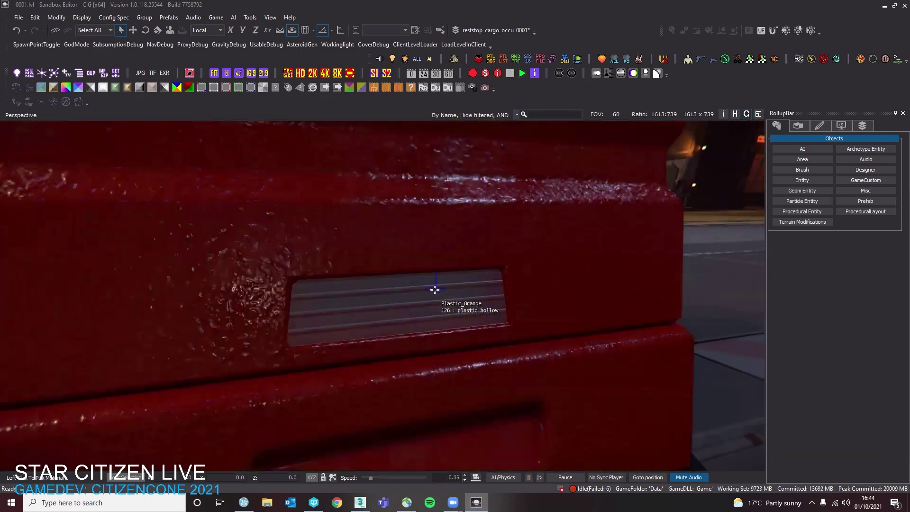
pyautogui.press('a')
pyautogui.scroll(-1, 431, 292)
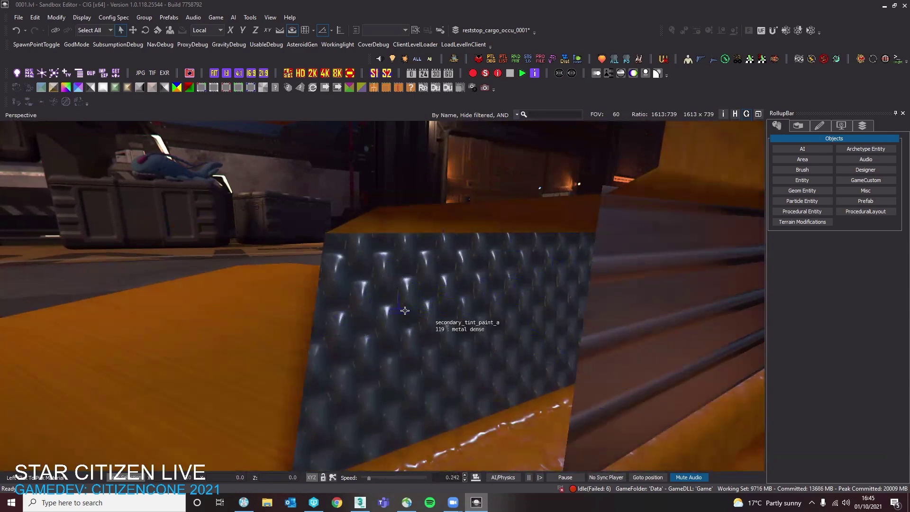
pyautogui.press('d')
pyautogui.press('a')
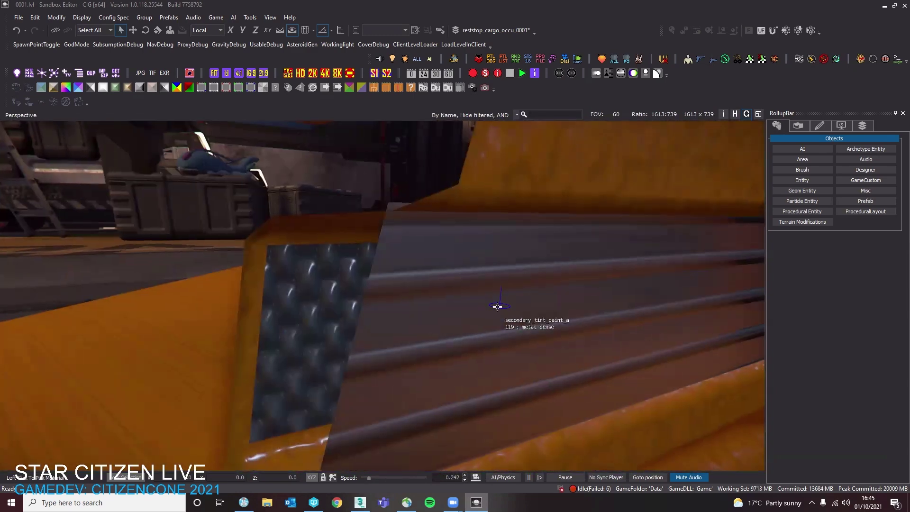
pyautogui.press('a')
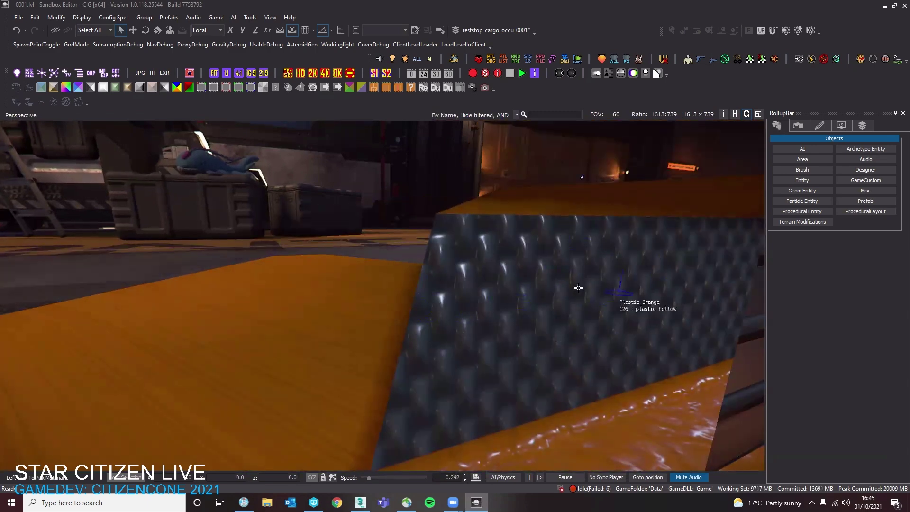
pyautogui.press('d')
pyautogui.press('d')
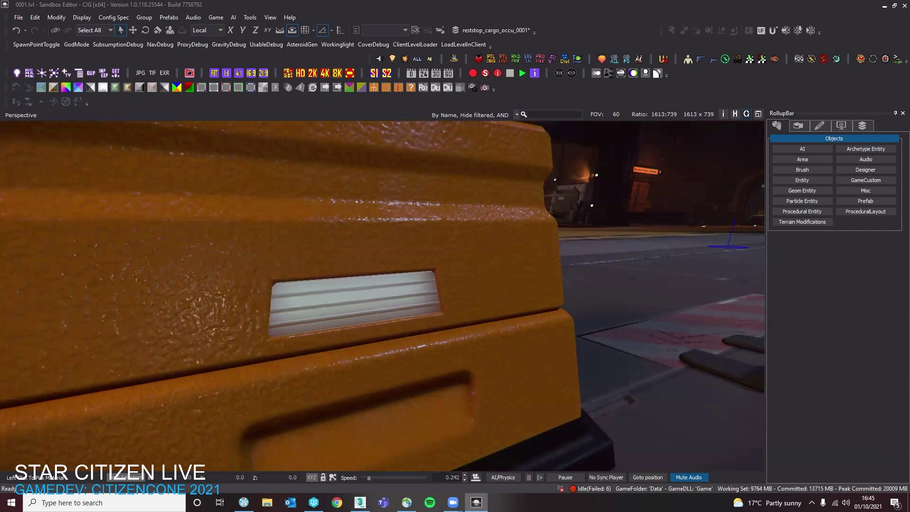
# Compare the lit recess panel with the neighbouring cone from several distances and angles
pyautogui.press('s')
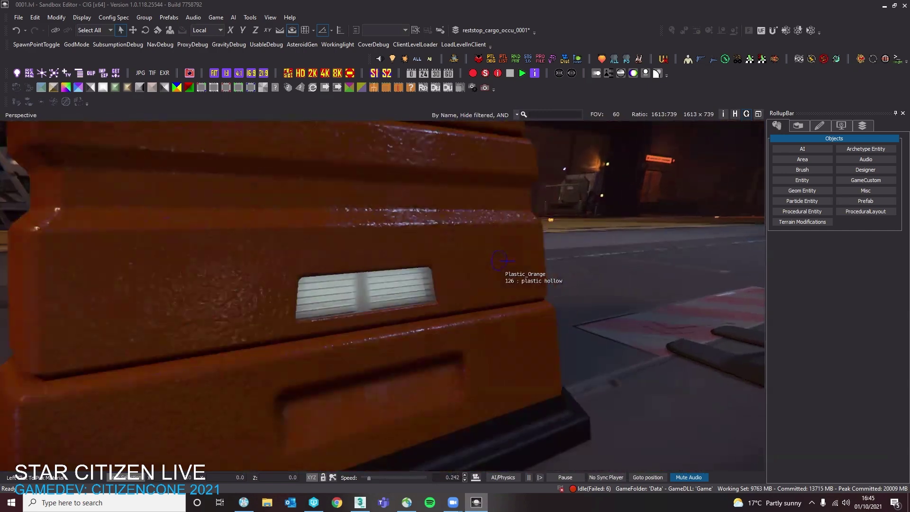
pyautogui.moveTo(500, 266); pyautogui.dragTo(474, 264, button='right')
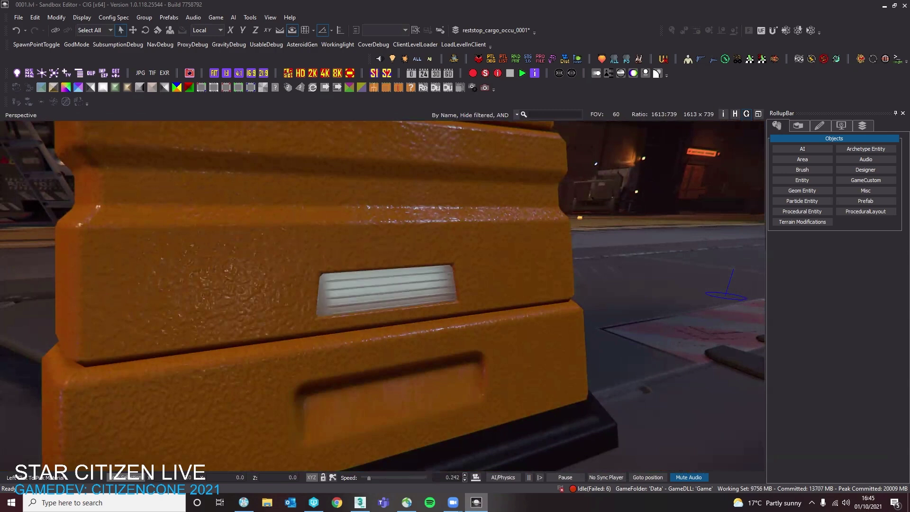
pyautogui.press('s')
pyautogui.moveTo(559, 293); pyautogui.dragTo(571, 289, button='right')
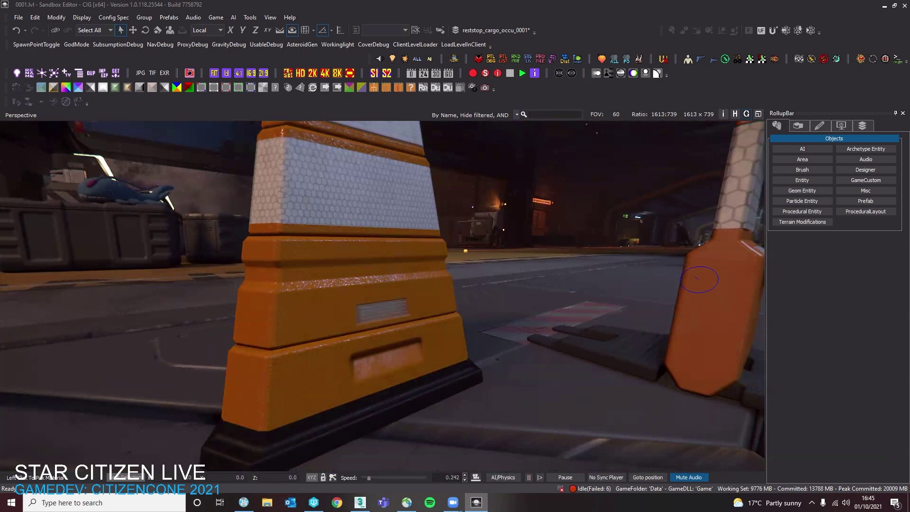
pyautogui.press('s')
pyautogui.scroll(3, 480, 254)
pyautogui.moveTo(480, 253)
pyautogui.mouseDown(button='right')
pyautogui.moveTo(556, 249)
pyautogui.moveTo(725, 199)
pyautogui.mouseUp(button='right')
pyautogui.press('w')
pyautogui.press('s')
pyautogui.scroll(3, 480, 254)
pyautogui.press('w')
pyautogui.press('s')
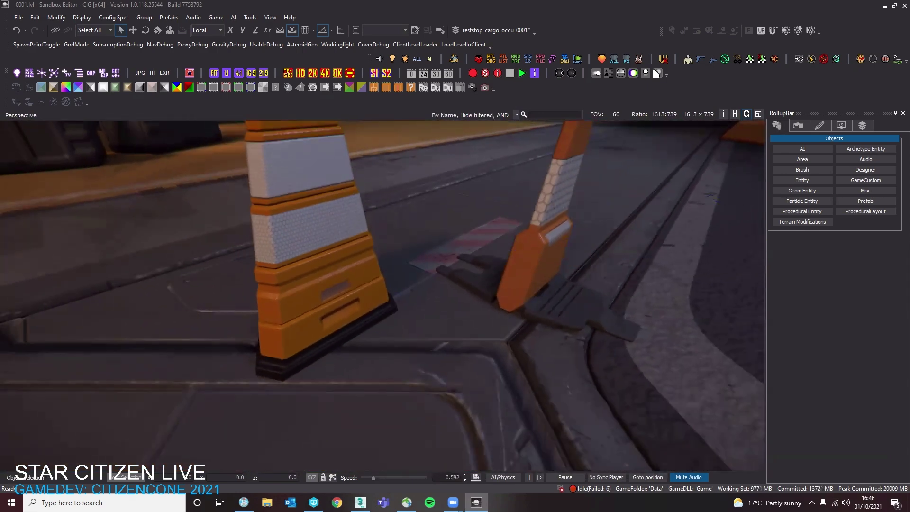
pyautogui.moveTo(315, 222); pyautogui.dragTo(268, 222, button='right')
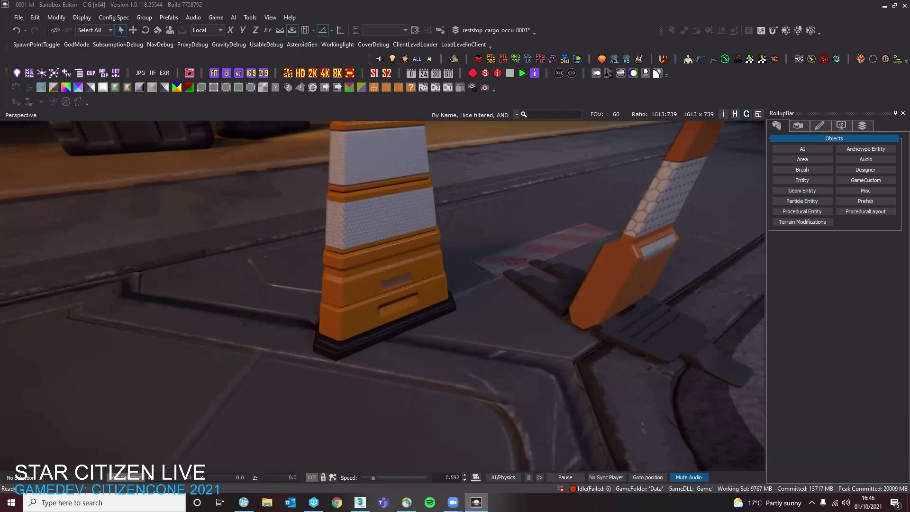
# Show the entity library for placement and filter its entries by "light"
pyautogui.press('s')
pyautogui.moveTo(740, 172); pyautogui.dragTo(773, 138, button='right')
pyautogui.click(806, 181)
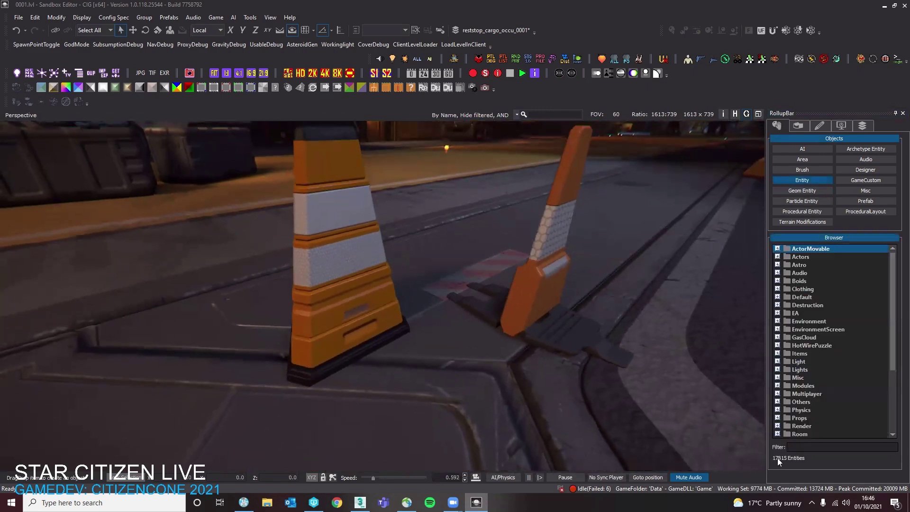
pyautogui.click(805, 447)
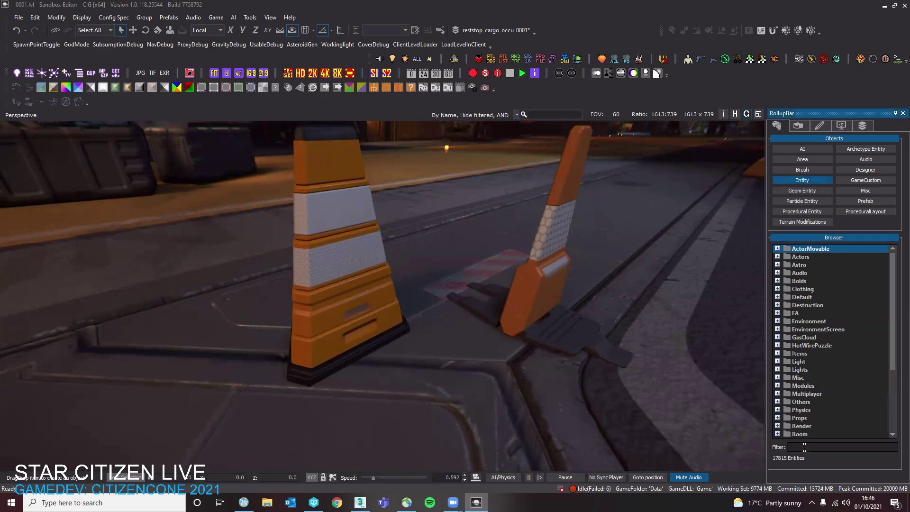
pyautogui.write('light')
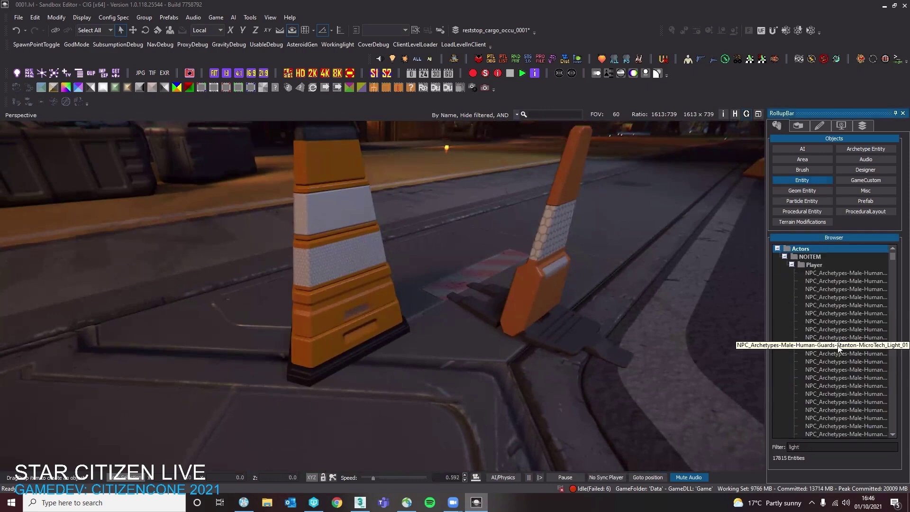
# Collapse the unrelated entity groups and place a Light entity on the floor in front of the cone
pyautogui.click(785, 257)
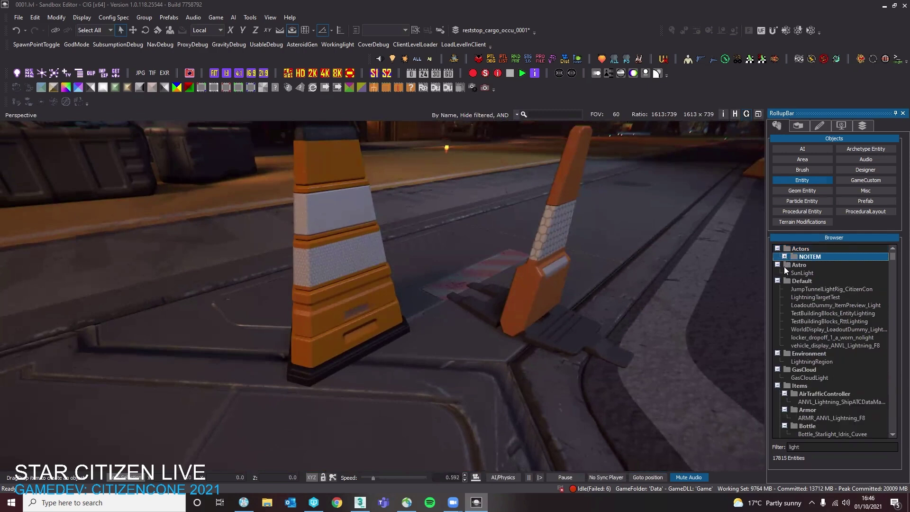
pyautogui.click(778, 265)
pyautogui.click(778, 272)
pyautogui.click(778, 281)
pyautogui.click(778, 289)
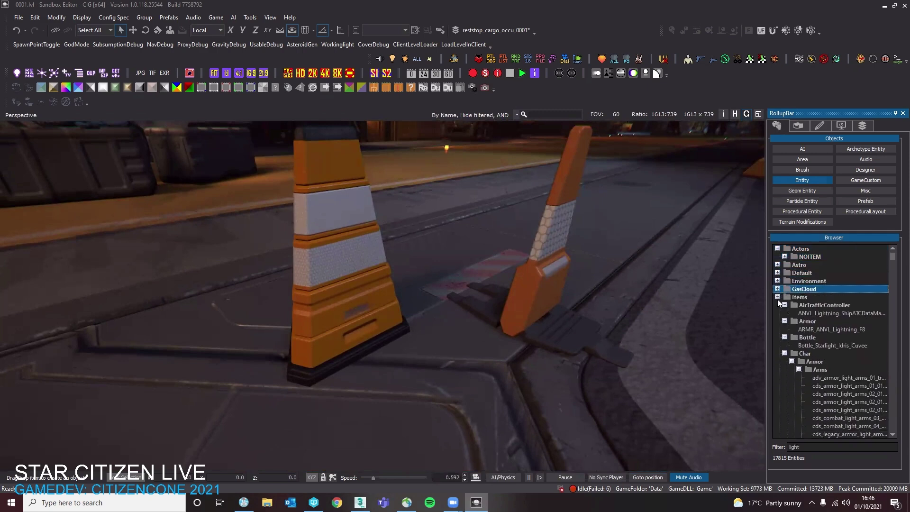
pyautogui.click(777, 297)
pyautogui.click(778, 305)
pyautogui.click(777, 313)
pyautogui.moveTo(812, 329); pyautogui.dragTo(431, 424)
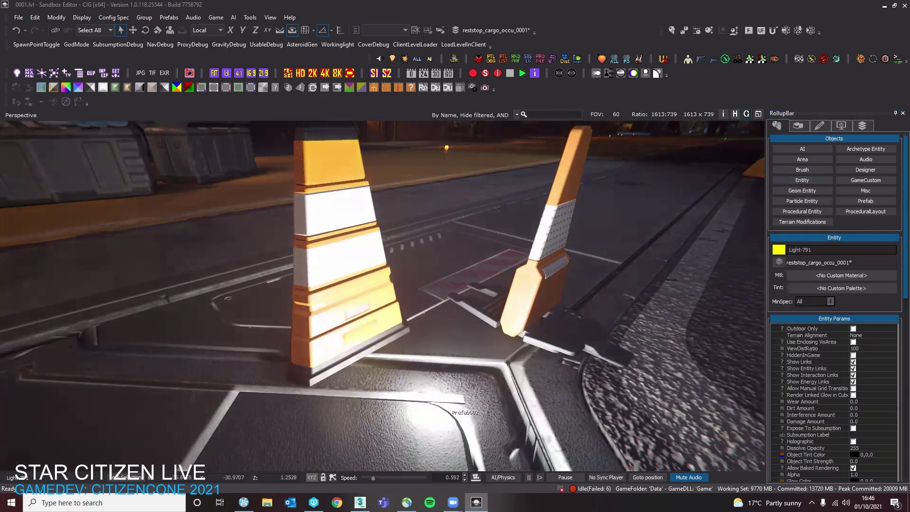
# Raise the new light above the floor beside the cone to a Z position of about 1.485
pyautogui.moveTo(446, 407); pyautogui.dragTo(446, 422, button='right')
pyautogui.click(747, 113)
pyautogui.moveTo(464, 338); pyautogui.dragTo(462, 343, button='right')
pyautogui.press('2')
pyautogui.click(435, 347)
pyautogui.click(435, 347)
pyautogui.moveTo(436, 347); pyautogui.dragTo(398, 289)
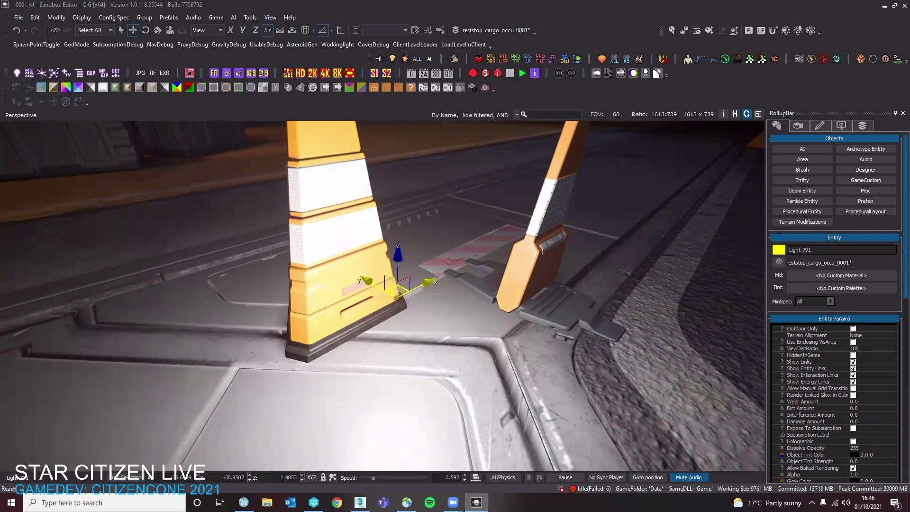
# Examine the Linked Glow setting of the cone_3_a decal glow material in the Material Editor beside the cone
pyautogui.moveTo(909, 84); pyautogui.dragTo(606, 50)
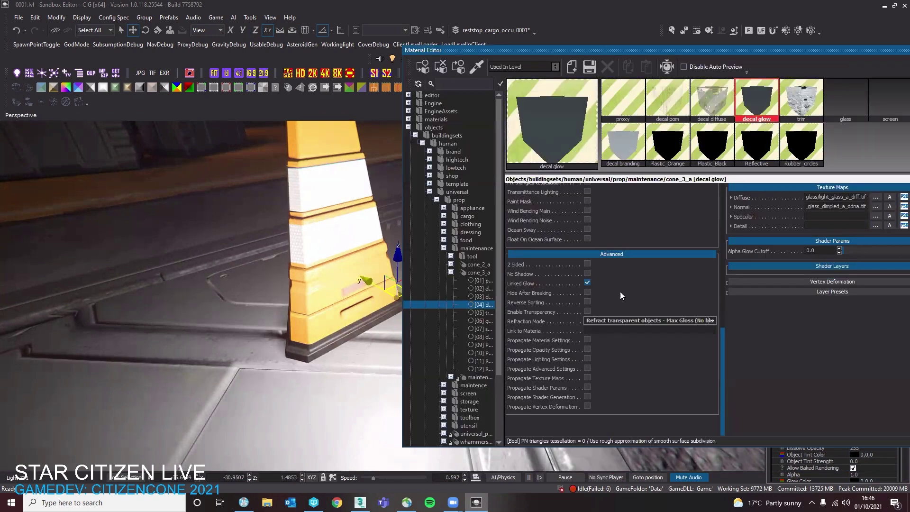
pyautogui.moveTo(525, 49); pyautogui.dragTo(593, 55)
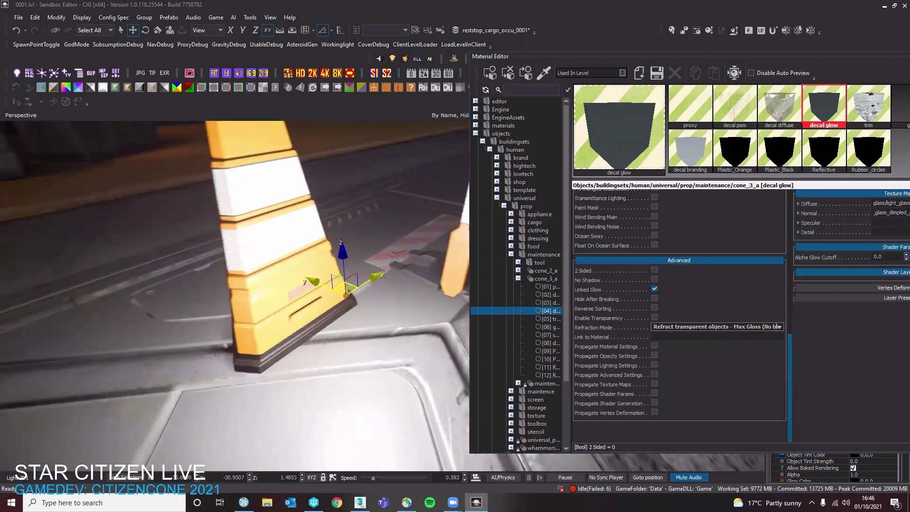
pyautogui.moveTo(304, 285); pyautogui.dragTo(314, 284, button='right')
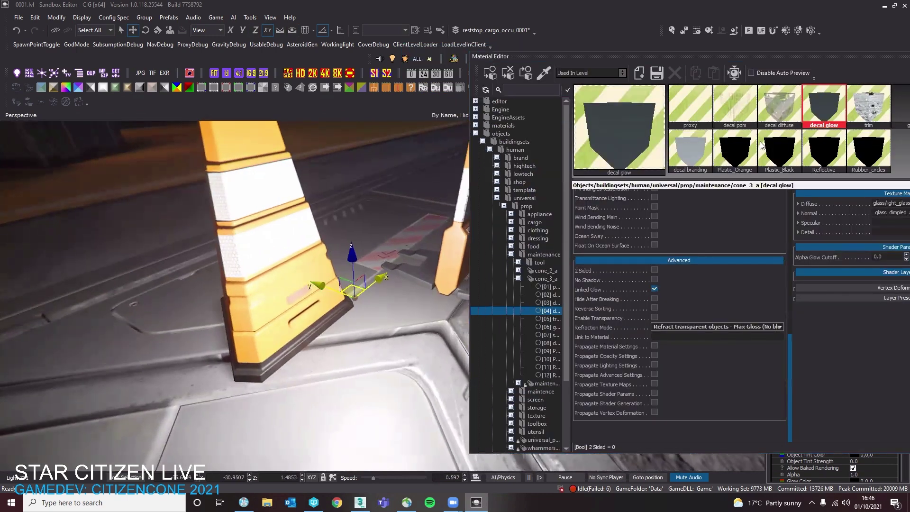
pyautogui.doubleClick(678, 58)
# Manually link the light to the cone_3_a subobject of the cone
pyautogui.scroll(-4, 840, 252)
pyautogui.scroll(-2, 901, 334)
pyautogui.scroll(-2, 900, 376)
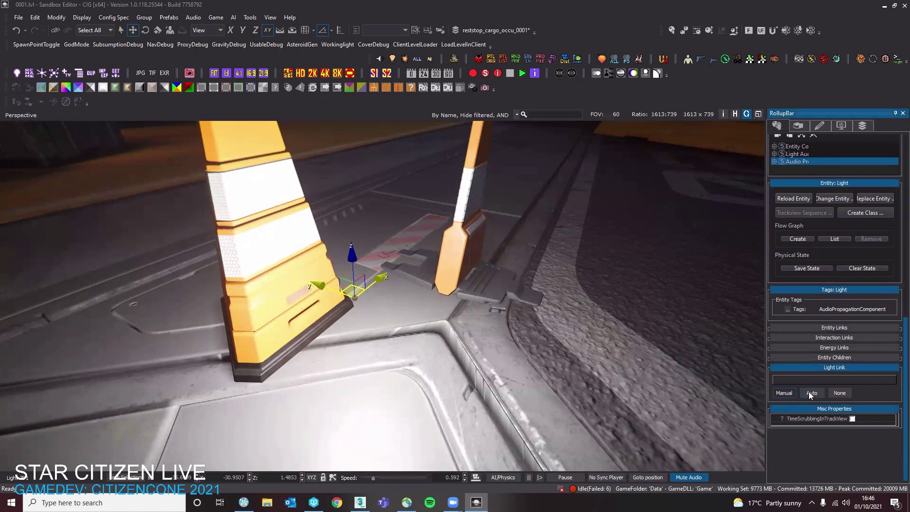
pyautogui.click(787, 393)
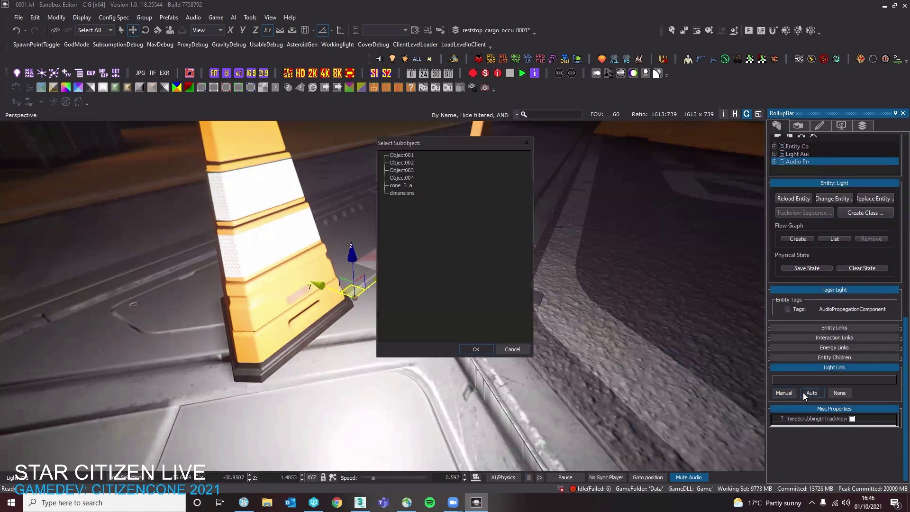
pyautogui.doubleClick(401, 186)
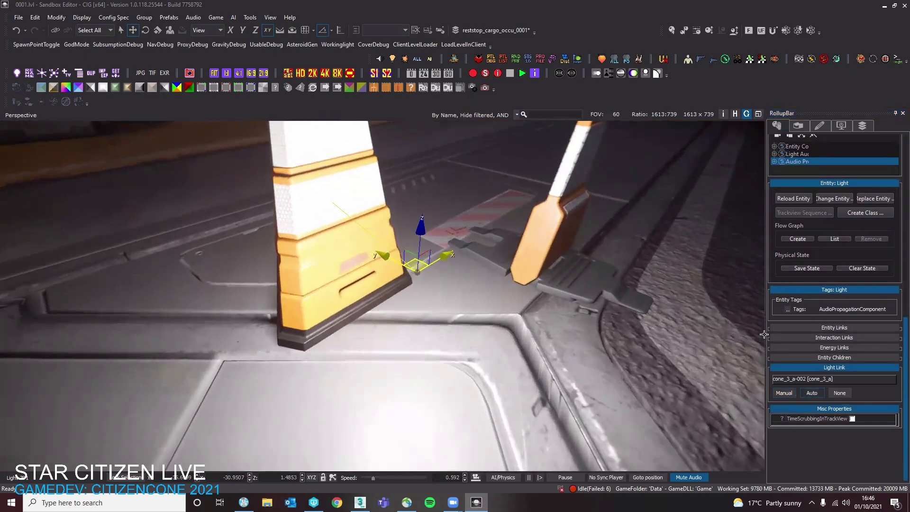
# Widen the light's property display, show the viewport helpers and disable the third Affects option of the light
pyautogui.scroll(1, 846, 275)
pyautogui.click(802, 162)
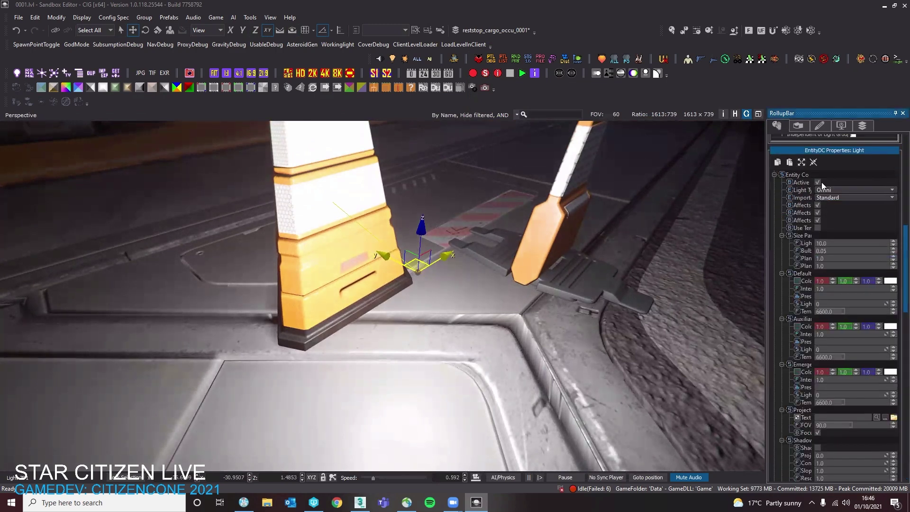
pyautogui.moveTo(768, 218); pyautogui.dragTo(718, 218)
pyautogui.press('w')
pyautogui.moveTo(538, 280); pyautogui.dragTo(771, 211, button='right')
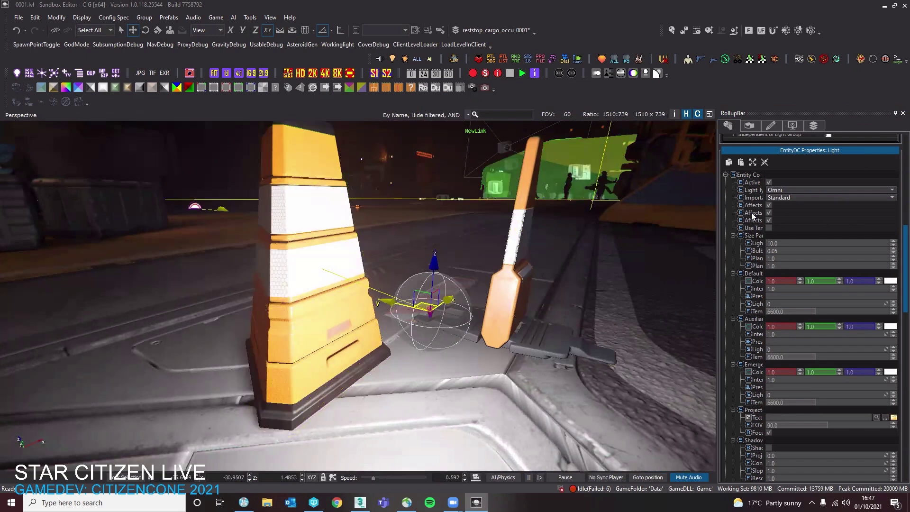
pyautogui.click(761, 212)
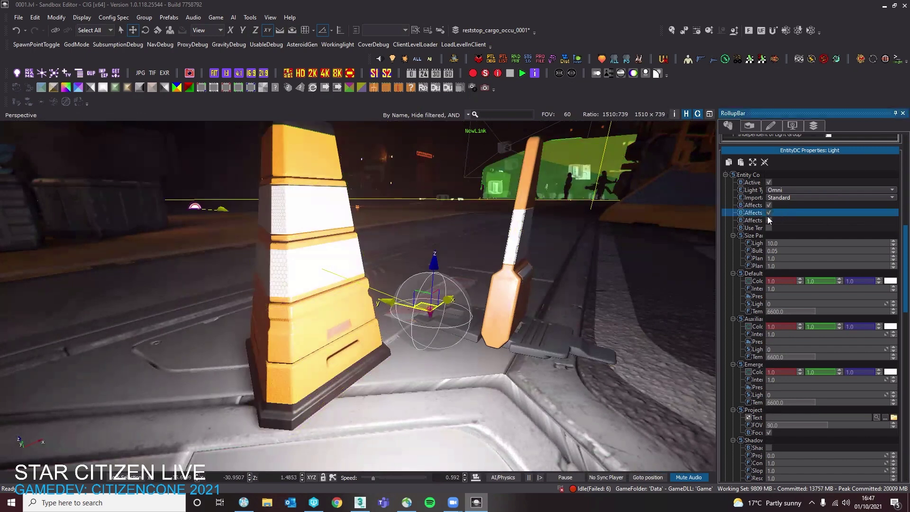
pyautogui.click(769, 206)
pyautogui.click(769, 220)
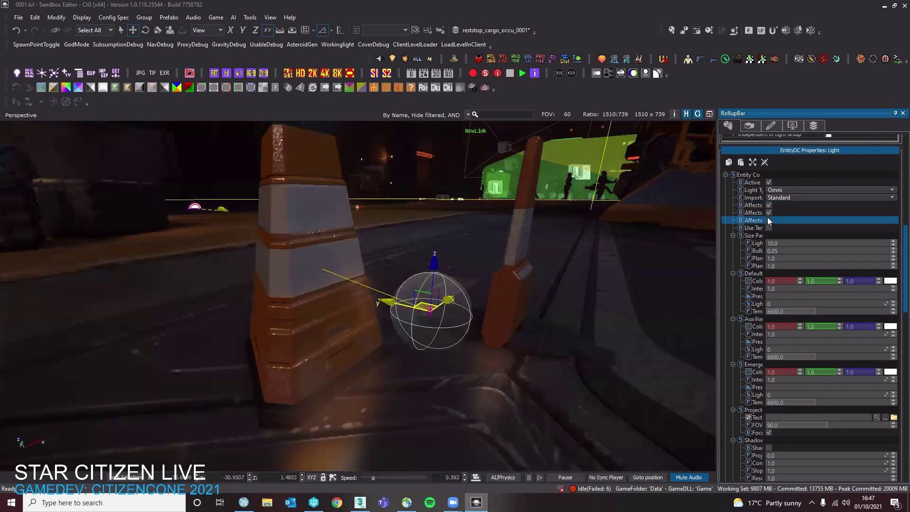
# Lower the light to a Z position of about 1.446 and shift it horizontally beside the cone's glowing panel
pyautogui.moveTo(474, 277); pyautogui.dragTo(438, 266, button='right')
pyautogui.moveTo(442, 239); pyautogui.dragTo(405, 302)
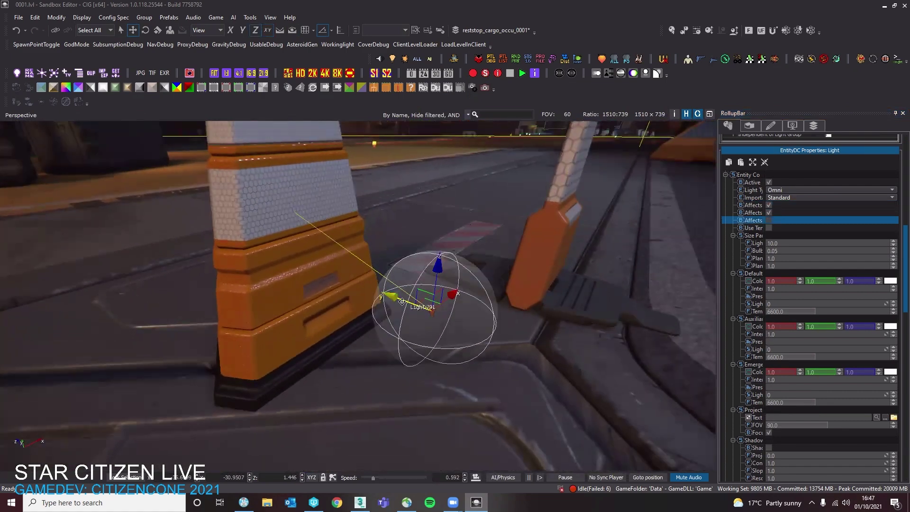
pyautogui.moveTo(340, 275); pyautogui.dragTo(336, 253, button='right')
pyautogui.moveTo(348, 255); pyautogui.dragTo(603, 229)
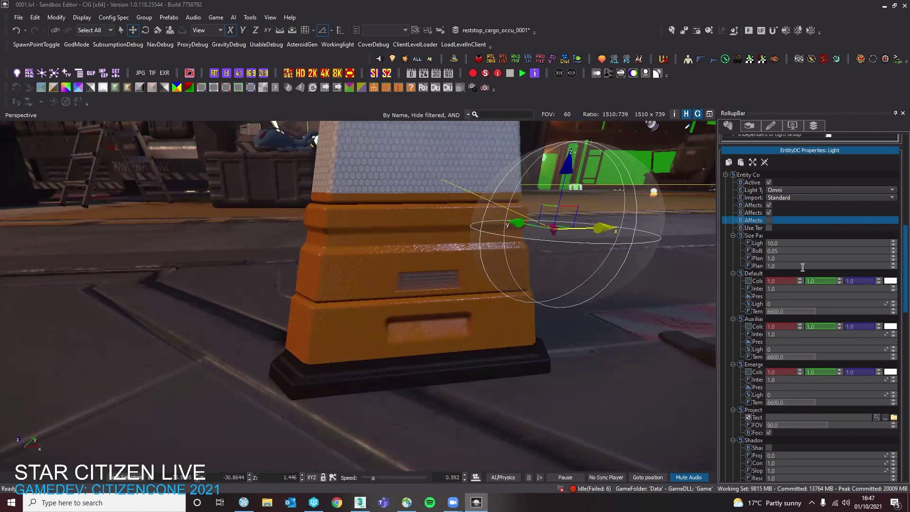
# Show the selectable object handles in the viewport and select the cone_3_a-002 brush
pyautogui.moveTo(558, 288)
pyautogui.mouseDown(button='right')
pyautogui.moveTo(446, 293)
pyautogui.moveTo(421, 307)
pyautogui.moveTo(406, 358)
pyautogui.moveTo(394, 362)
pyautogui.moveTo(662, 446)
pyautogui.mouseUp(button='right')
pyautogui.press('s')
pyautogui.press('space')
pyautogui.click(437, 309)
pyautogui.press('space')
pyautogui.press('a')
pyautogui.click(407, 358)
# Fly across the hangar to the finished cones by the penguin figure and open Prefab002 to access its members
pyautogui.press('s')
pyautogui.press('a')
pyautogui.scroll(3, 426, 370)
pyautogui.press('s')
pyautogui.press('w')
pyautogui.press('w')
pyautogui.moveTo(358, 296); pyautogui.dragTo(417, 299, button='right')
pyautogui.scroll(4, 352, 294)
pyautogui.press('w')
pyautogui.moveTo(351, 348); pyautogui.dragTo(407, 374, button='right')
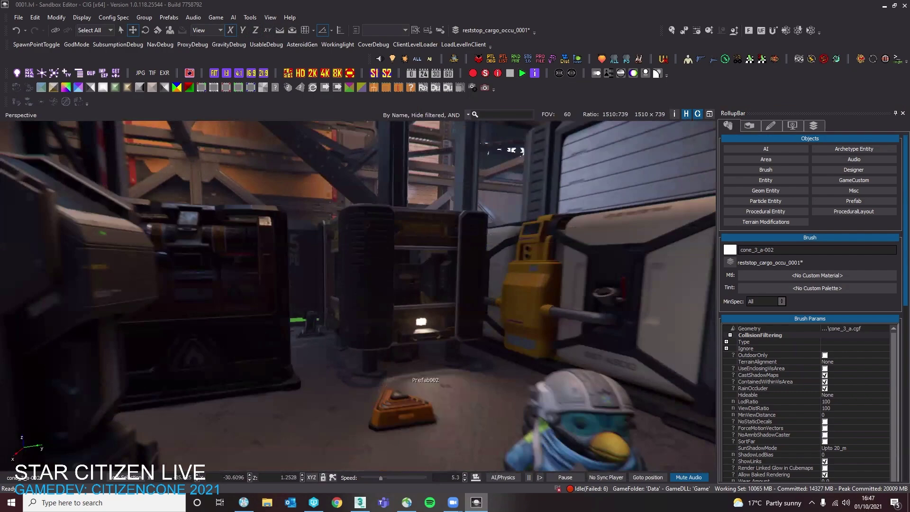
pyautogui.press('s')
pyautogui.moveTo(358, 297); pyautogui.dragTo(387, 326, button='right')
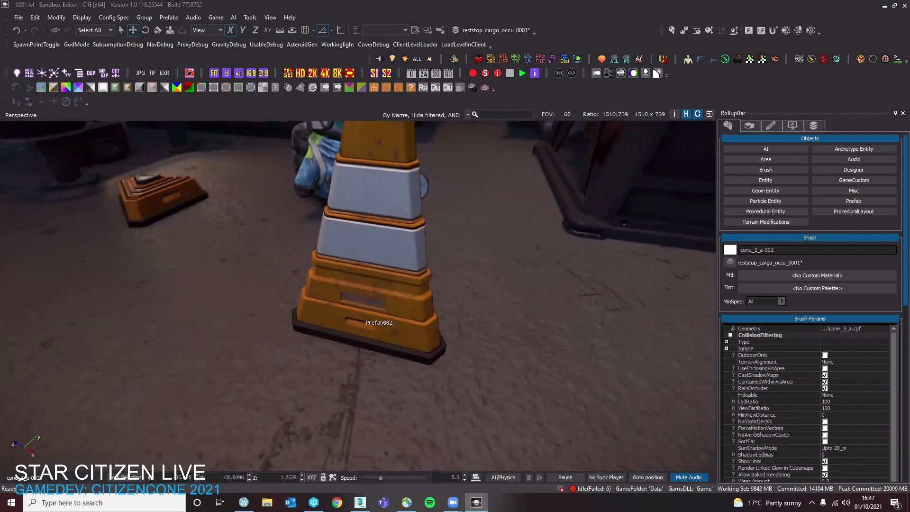
pyautogui.press('s')
pyautogui.click(359, 304)
pyautogui.doubleClick(373, 300)
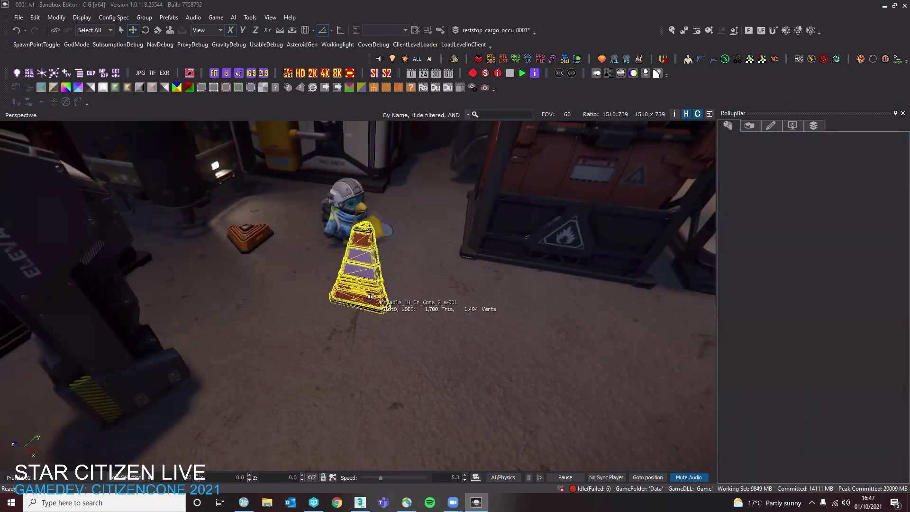
# Fly to the retracted triangular cone beside the penguin figure and select its AnimEntity
pyautogui.moveTo(372, 300); pyautogui.dragTo(379, 332, button='right')
pyautogui.press('w')
pyautogui.press('s')
pyautogui.moveTo(502, 384); pyautogui.dragTo(384, 363, button='right')
pyautogui.press('a')
pyautogui.press('d')
pyautogui.press('a')
pyautogui.press('w')
pyautogui.click(388, 346)
# Expand the retracted cone's EntityDC properties and set its default animation to deploy
pyautogui.scroll(-8, 875, 319)
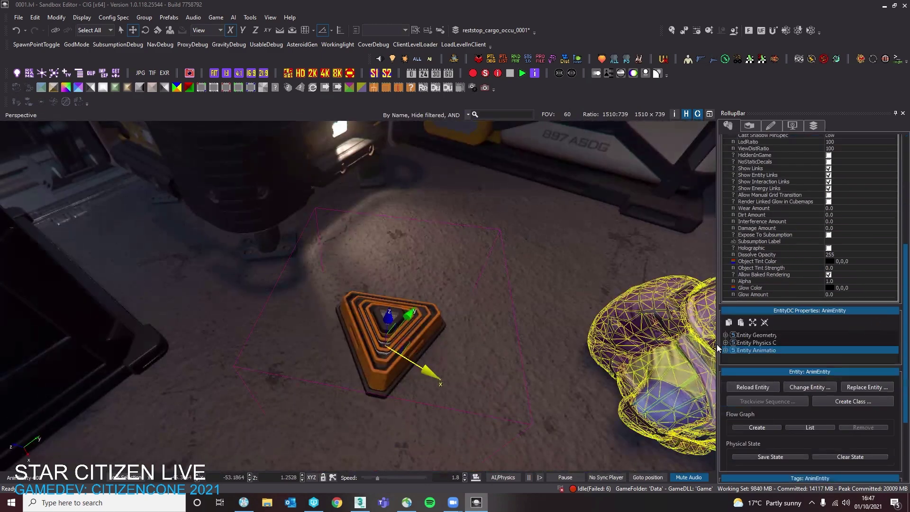
pyautogui.click(753, 322)
pyautogui.moveTo(908, 336); pyautogui.dragTo(908, 404)
pyautogui.click(809, 356)
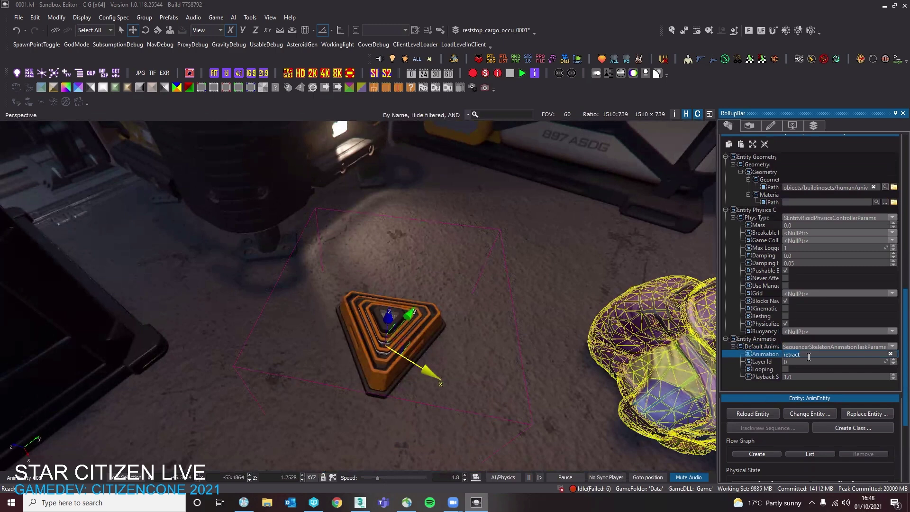
pyautogui.write('deplo')
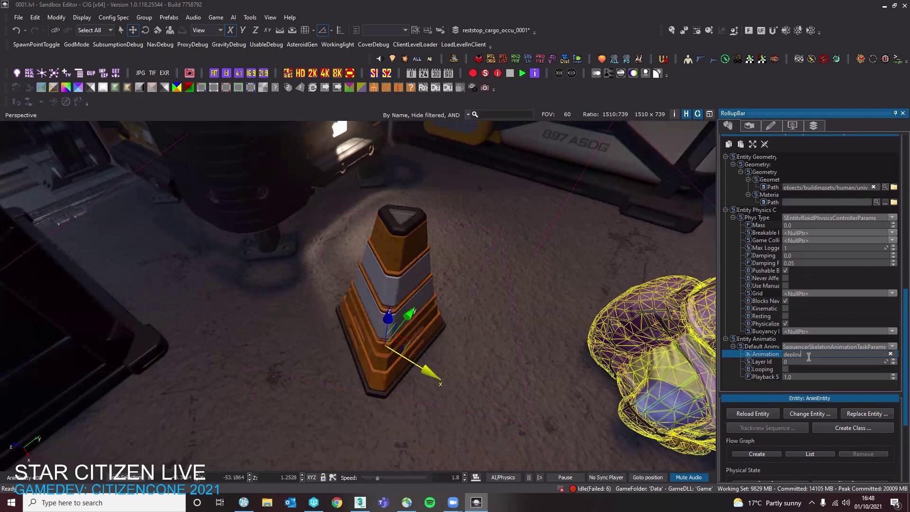
pyautogui.write('y')
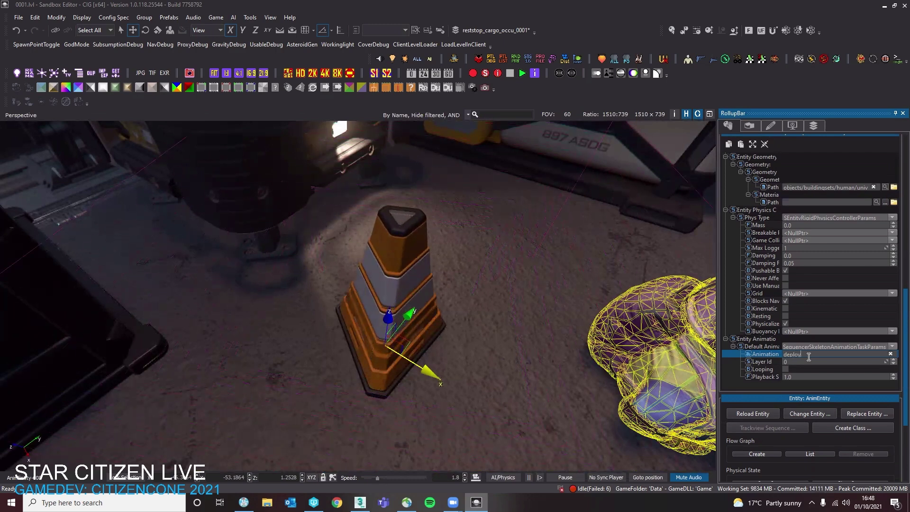
# Preview the cone's retract animation from a lower viewpoint and set the default animation back to deploy
pyautogui.moveTo(474, 294); pyautogui.dragTo(455, 266, button='right')
pyautogui.press('w')
pyautogui.click(820, 354)
pyautogui.hotkey('ctrl', 'a')
pyautogui.write('retract')
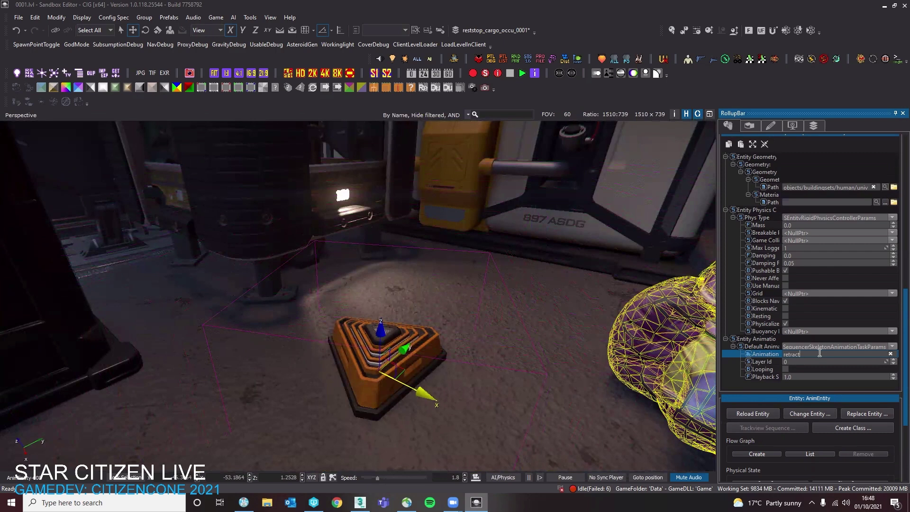
pyautogui.press('BackSpace')
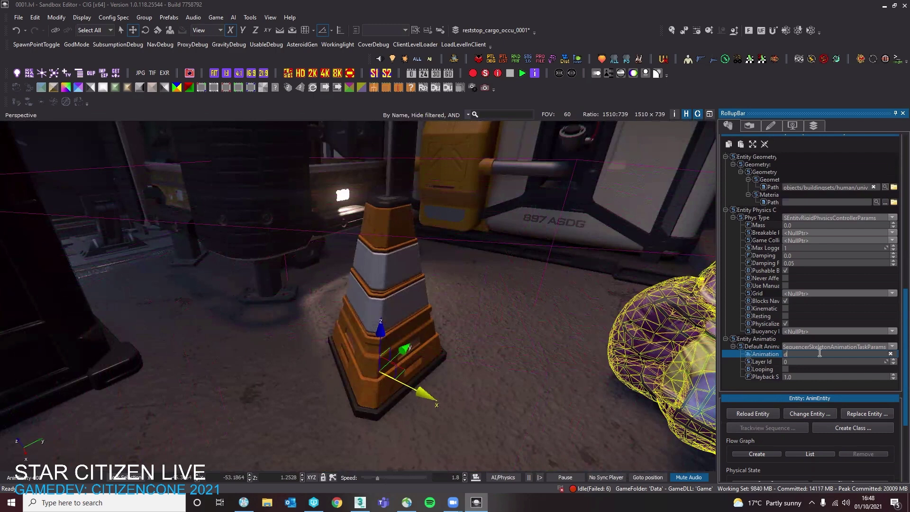
pyautogui.write('y')
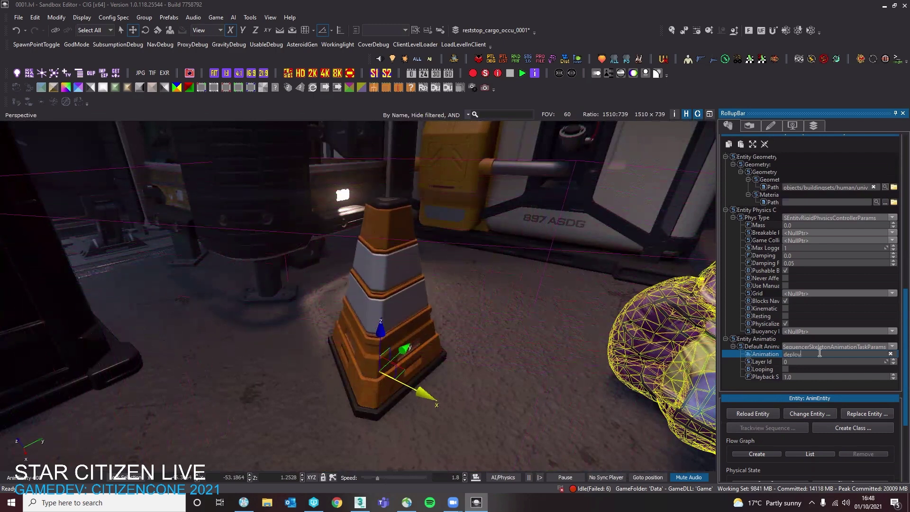
# Return to the finished cones by the penguin figure, select Prefab002 and try out the cone in game mode
pyautogui.press('s')
pyautogui.moveTo(455, 285); pyautogui.dragTo(377, 340, button='right')
pyautogui.press('w')
pyautogui.press('s')
pyautogui.press('w')
pyautogui.press('s')
pyautogui.click(447, 353)
pyautogui.moveTo(448, 353); pyautogui.dragTo(80, 188, button='right')
pyautogui.press('w')
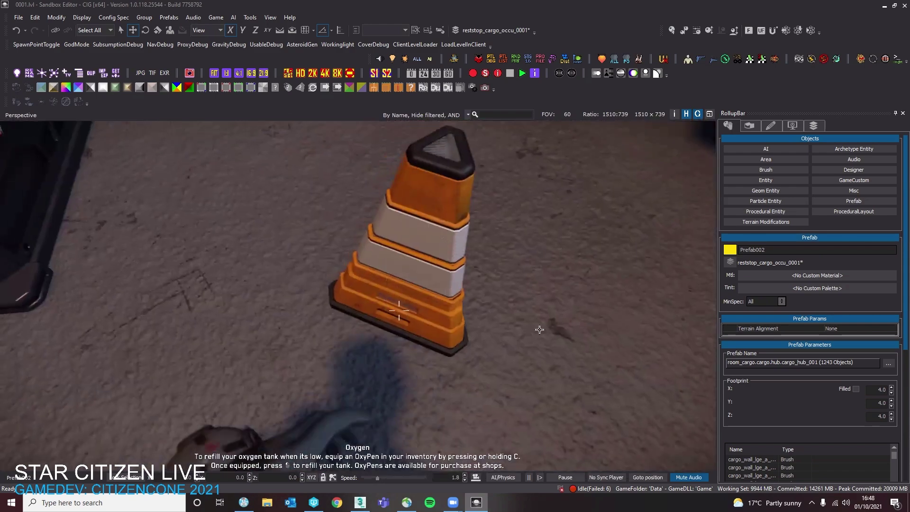
# Select Carryable_1H_CY_Cone_2_a-001, carry it onto the crosswalk in game mode and return to editing
pyautogui.press('Escape')
pyautogui.click(428, 238)
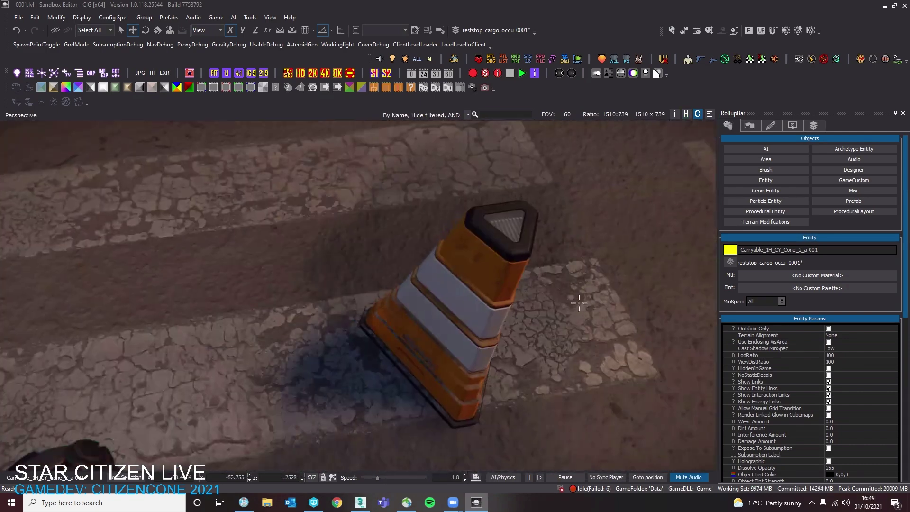
pyautogui.hotkey('ctrl', 'g')
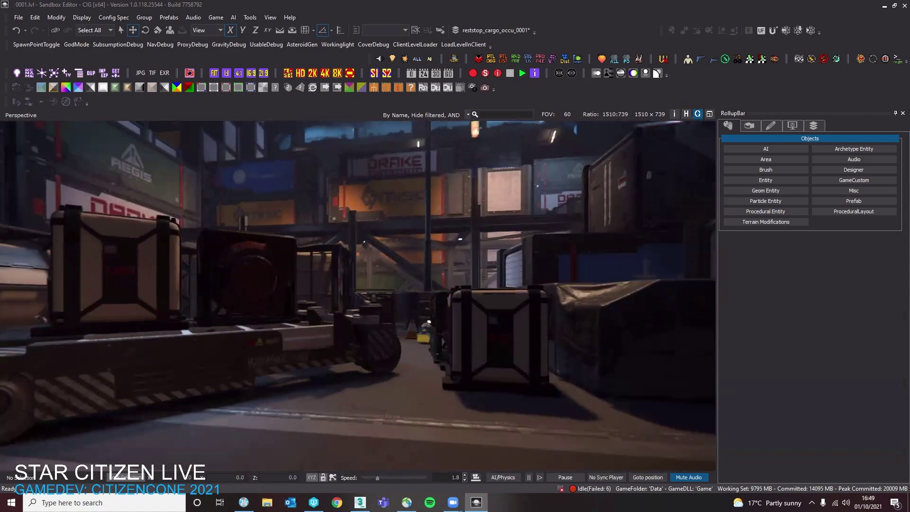
# Find the cone left on the crosswalk and check the cone_2 model in 3ds Max before returning to Sandbox Editor
pyautogui.press('w')
pyautogui.press('s')
pyautogui.moveTo(429, 297); pyautogui.dragTo(780, 359, button='right')
pyautogui.press('w')
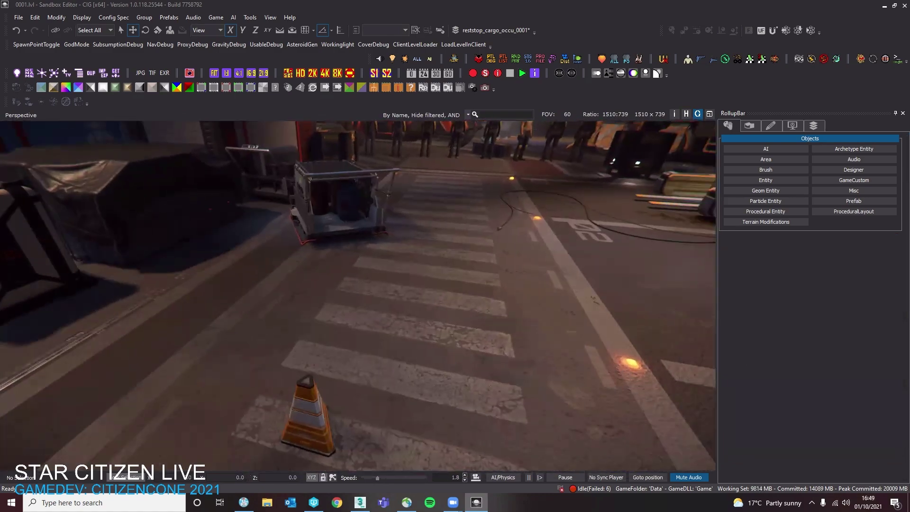
pyautogui.hotkey('alt', 'Tab')
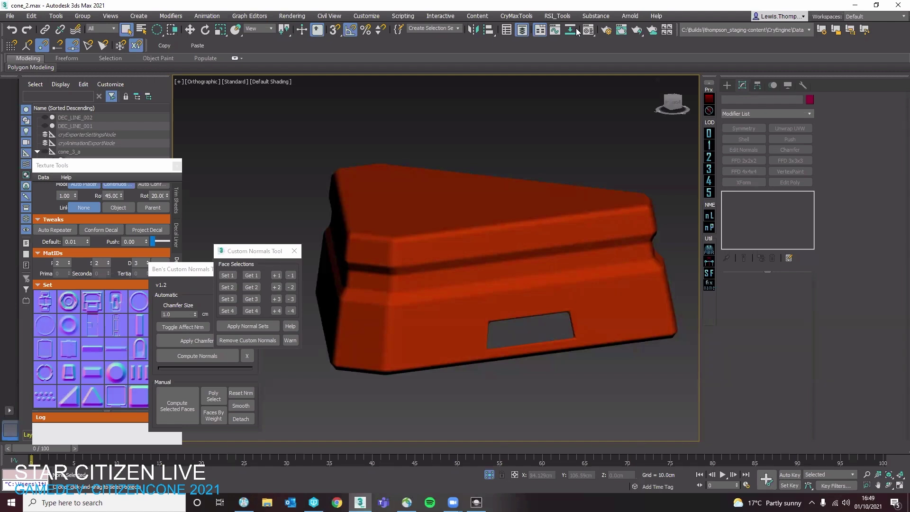
pyautogui.hotkey('alt', 'Tab')
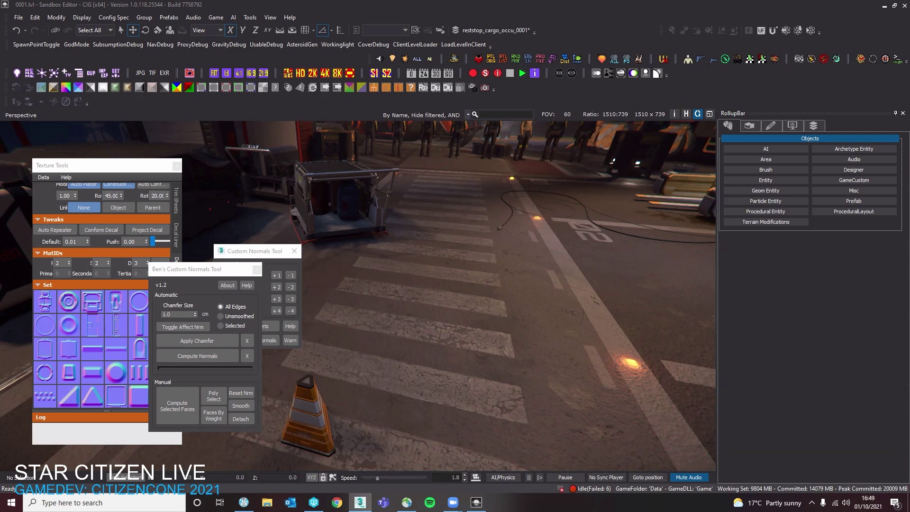
# Delete Carryable_1H_CY_Cone_2_a-001 from the crosswalk and undo the deletion
pyautogui.click(503, 312)
pyautogui.moveTo(503, 312); pyautogui.dragTo(383, 330, button='right')
pyautogui.press('w')
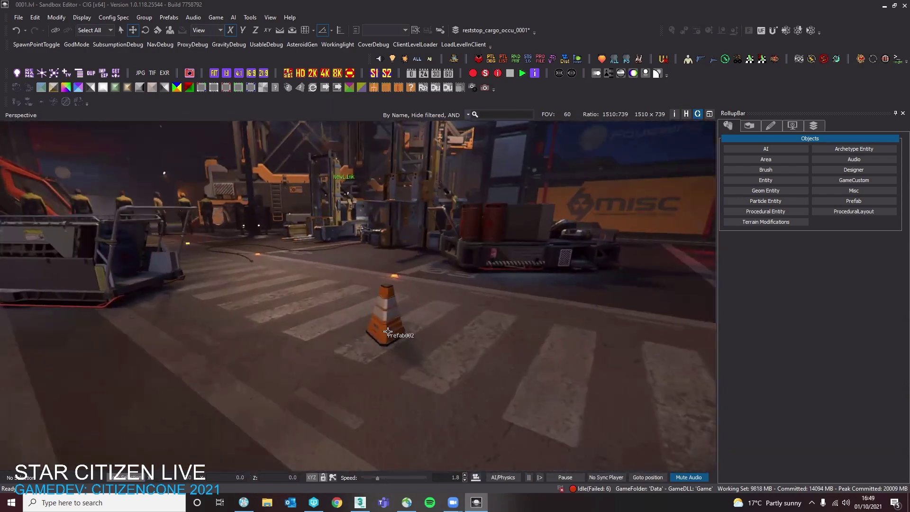
pyautogui.click(383, 319)
pyautogui.press('Delete')
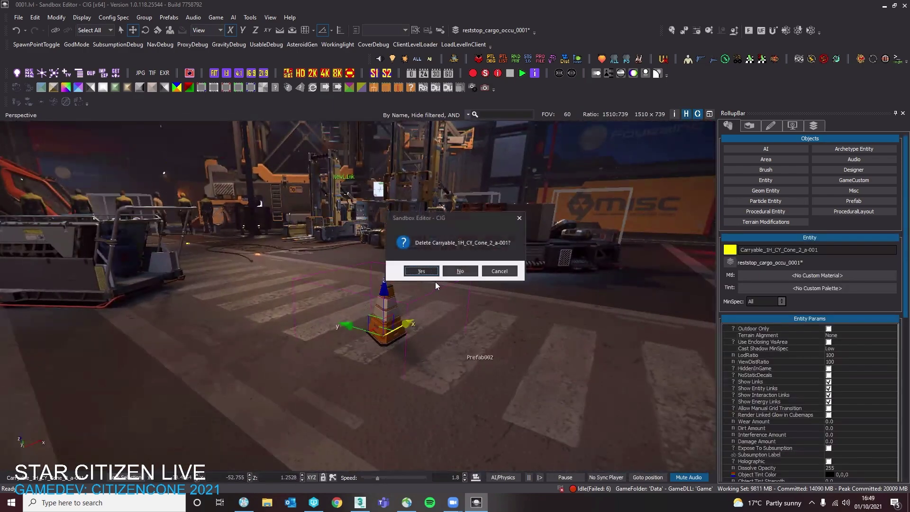
pyautogui.click(424, 272)
pyautogui.hotkey('ctrl', 'z')
# Move in close around the cone on the crosswalk to examine how it stands on the ground
pyautogui.press('w')
pyautogui.moveTo(497, 366); pyautogui.dragTo(345, 285, button='right')
pyautogui.press('g')
pyautogui.hotkey('shift', 'space')
pyautogui.press('w')
pyautogui.press('s')
pyautogui.click(522, 321)
pyautogui.moveTo(522, 320); pyautogui.dragTo(523, 370, button='right')
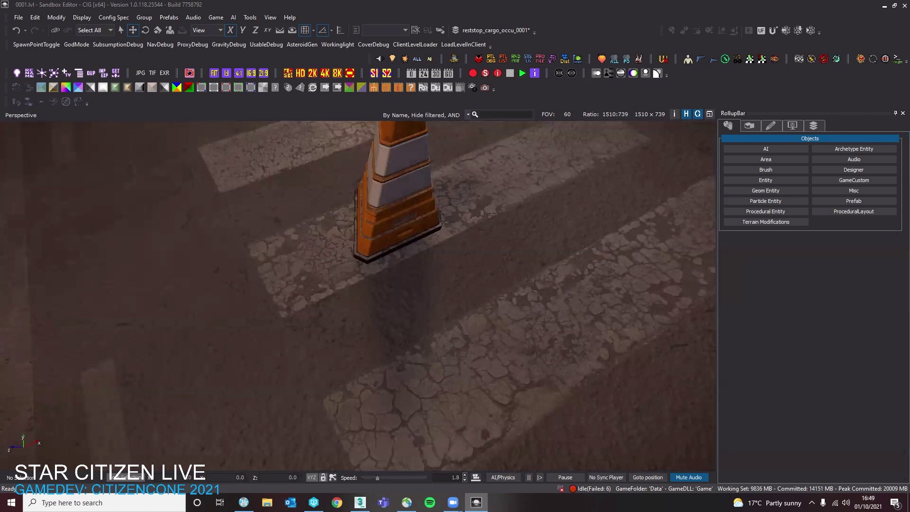
# Try to delete the object near the crosswalk cone and force the editor program to close
pyautogui.hotkey('alt', 'Tab')
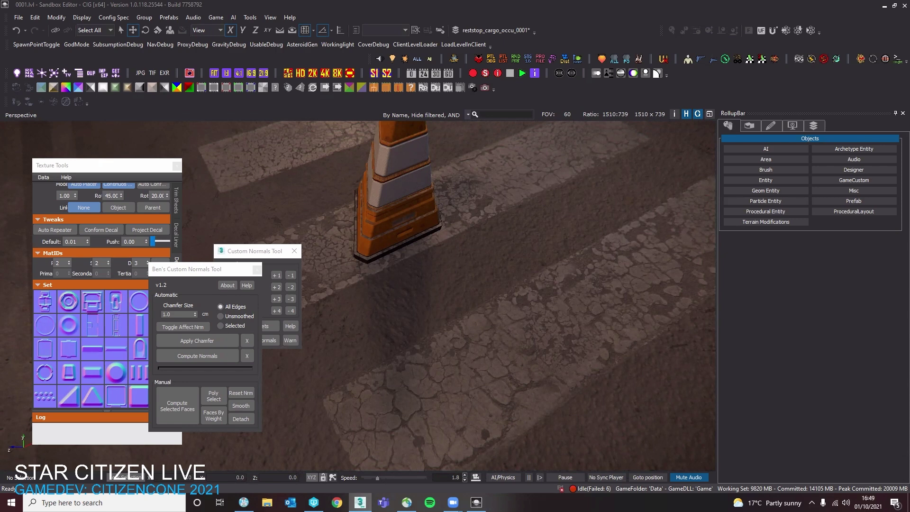
pyautogui.keyDown('alt'); pyautogui.moveTo(421, 256); pyautogui.dragTo(422, 266, button='middle'); pyautogui.keyUp('alt')
pyautogui.click(510, 279)
pyautogui.press('Delete')
pyautogui.press('Return')
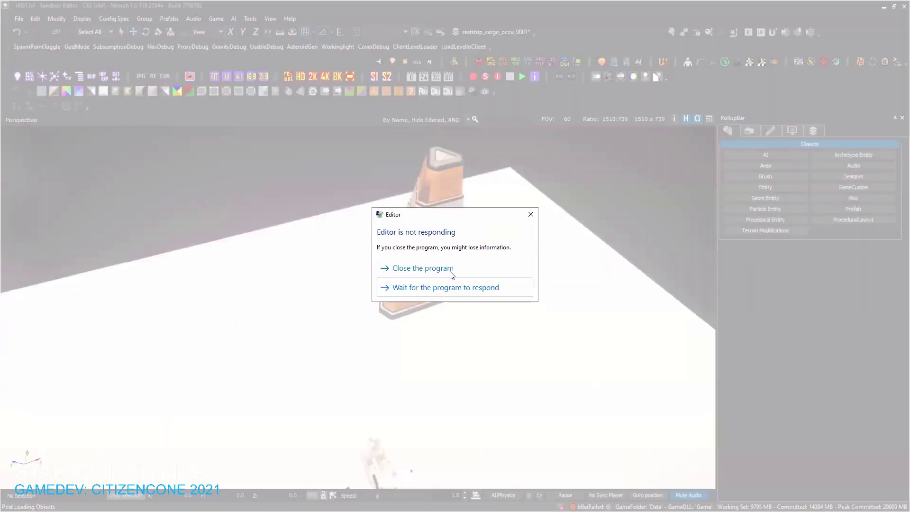
pyautogui.click(451, 273)
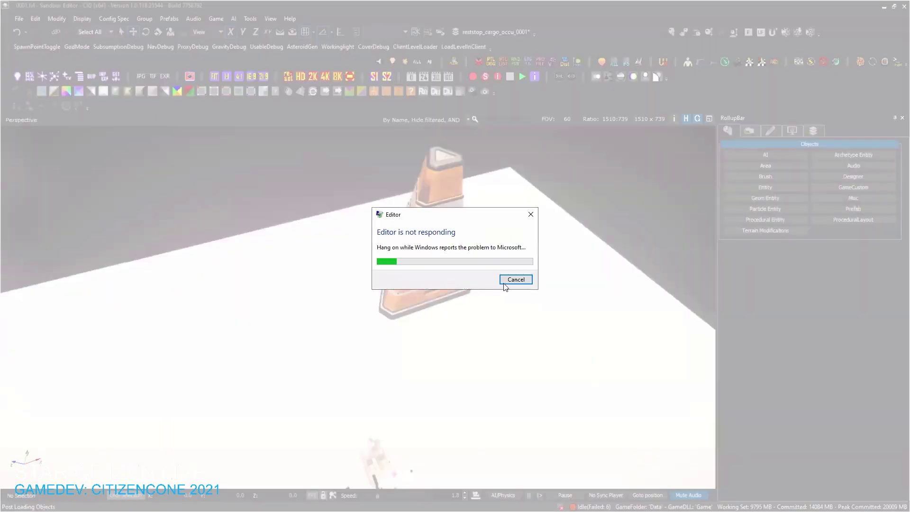